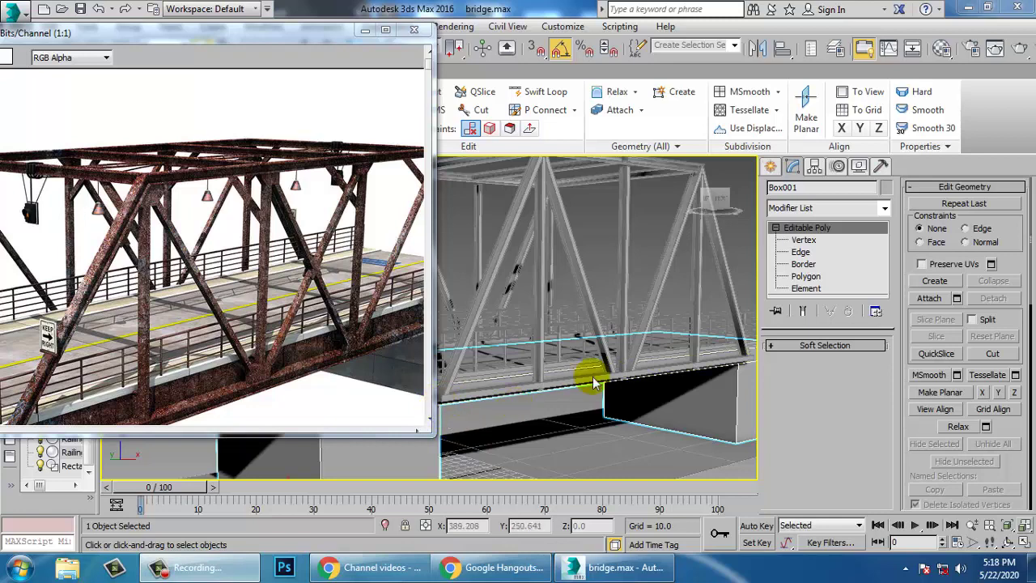
- Select the ground plane beneath the bridge and scale it up to about 390% along X and 246% along Y
scroll(593, 383, down, 5)
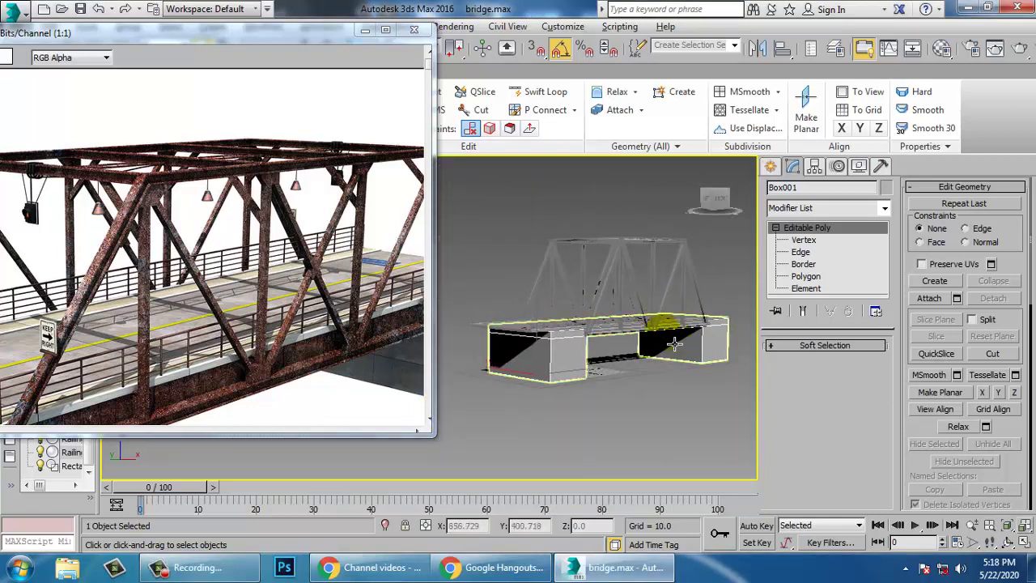
scroll(615, 356, up, 8)
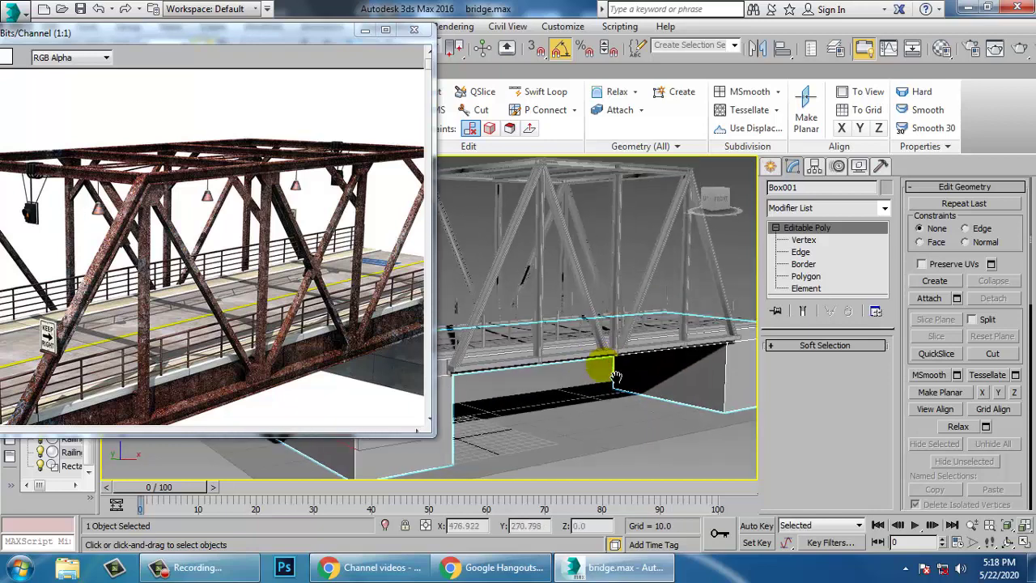
alt+middle_drag(616, 377, 620, 393)
click(611, 415)
scroll(645, 419, down, 3)
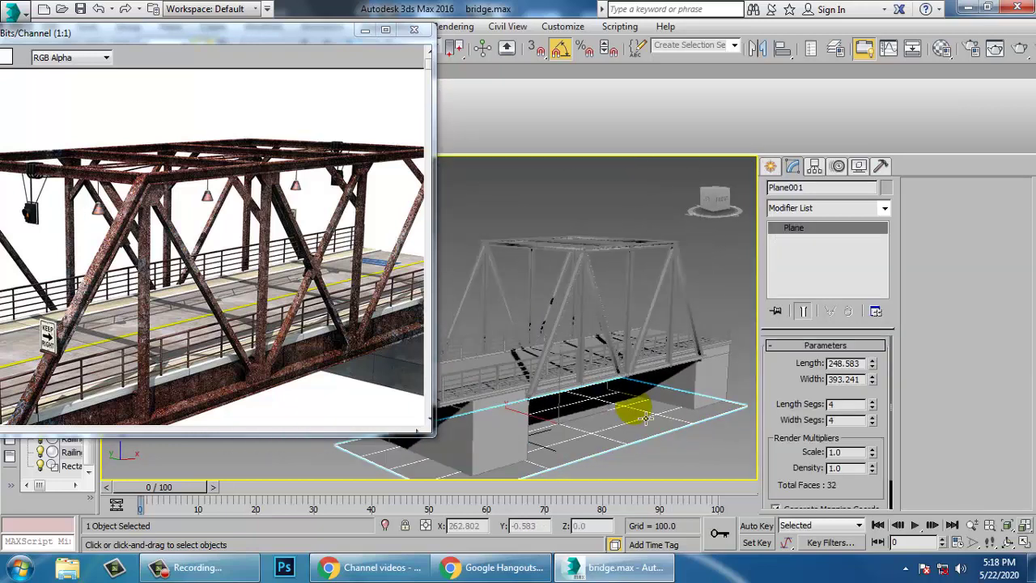
key(r)
drag(559, 435, 666, 375)
alt+middle_drag(665, 375, 563, 332)
scroll(653, 426, up, 3)
scroll(566, 377, down, 3)
alt+middle_drag(567, 378, 578, 439)
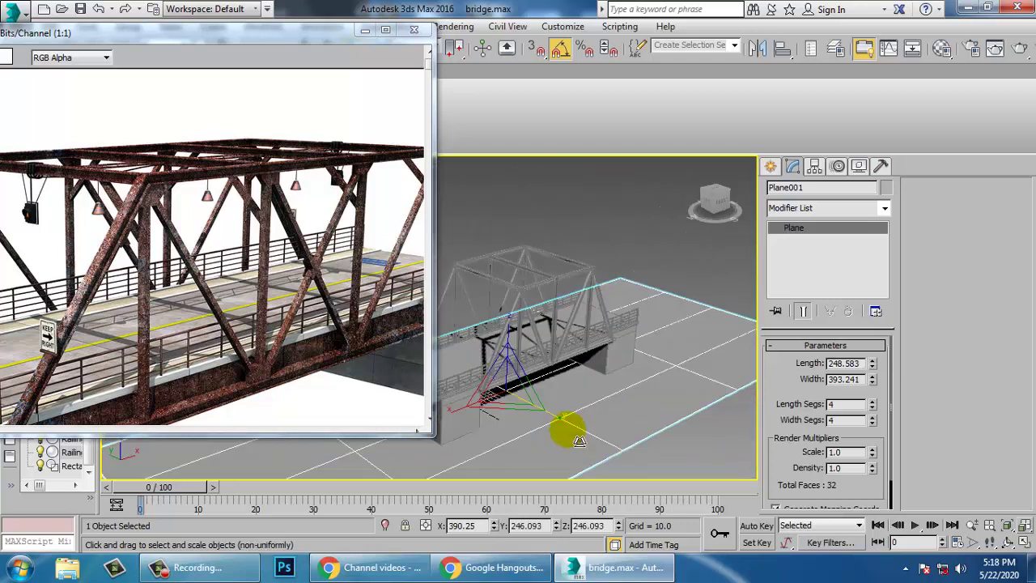
- Stretch the ground plane to about 410% along Y and enlarge it uniformly around the bridge, with the reference image window moved aside
drag(564, 419, 590, 430)
key(r)
drag(243, 33, 206, 135)
click(358, 72)
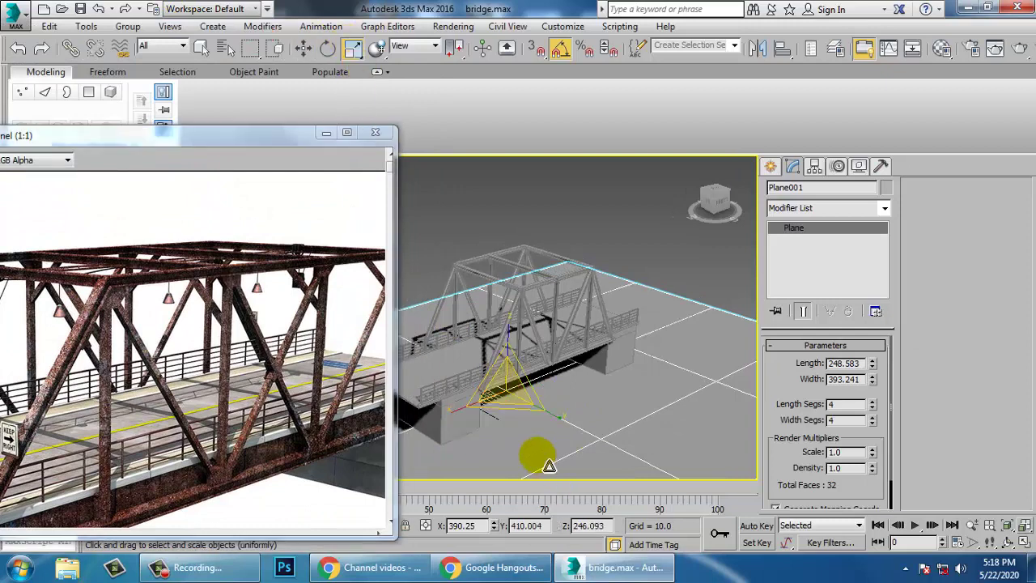
drag(512, 404, 485, 382)
- Set the ground plane's length and width segments to 50
key(w)
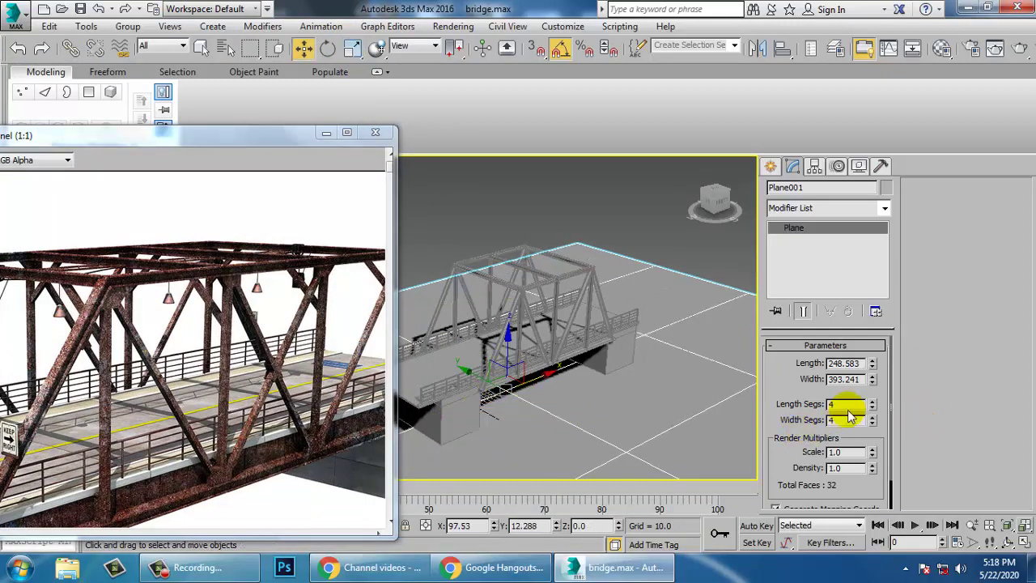
text(0)
key(Tab)
text(50)
key(Return)
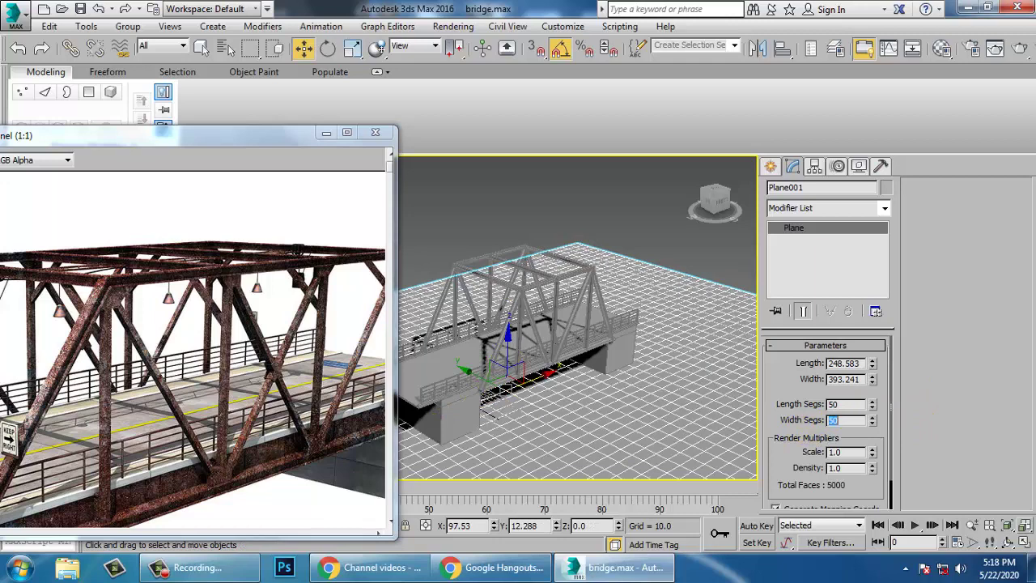
- Set the ground plane's length and width segments to 80
text(80)
key(Tab)
text(80)
key(Return)
- Convert the subdivided ground plane to an Editable Poly
alt+middle_drag(665, 406, 584, 394)
right_click(585, 394)
mouse_move(650, 554)
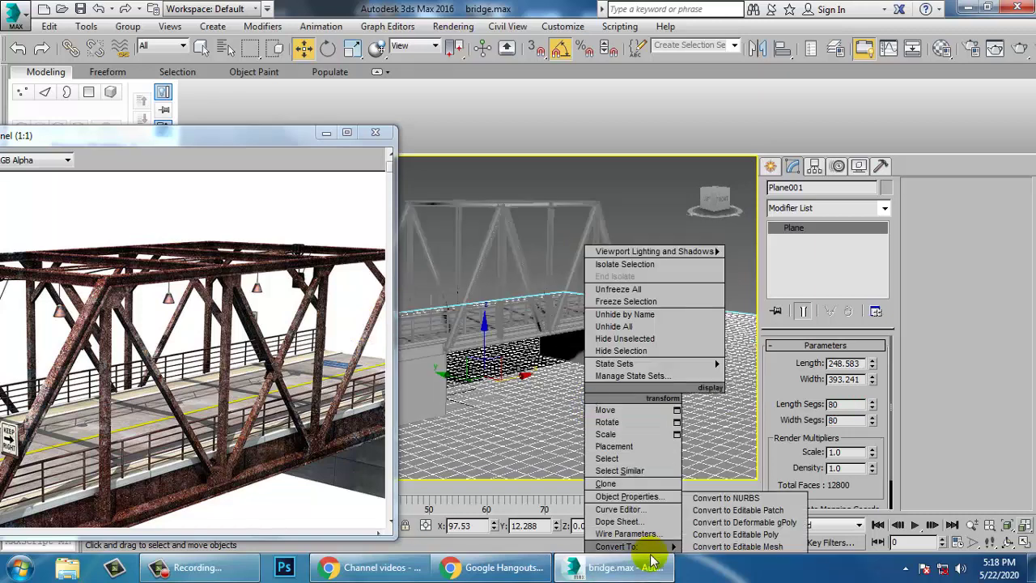
click(758, 536)
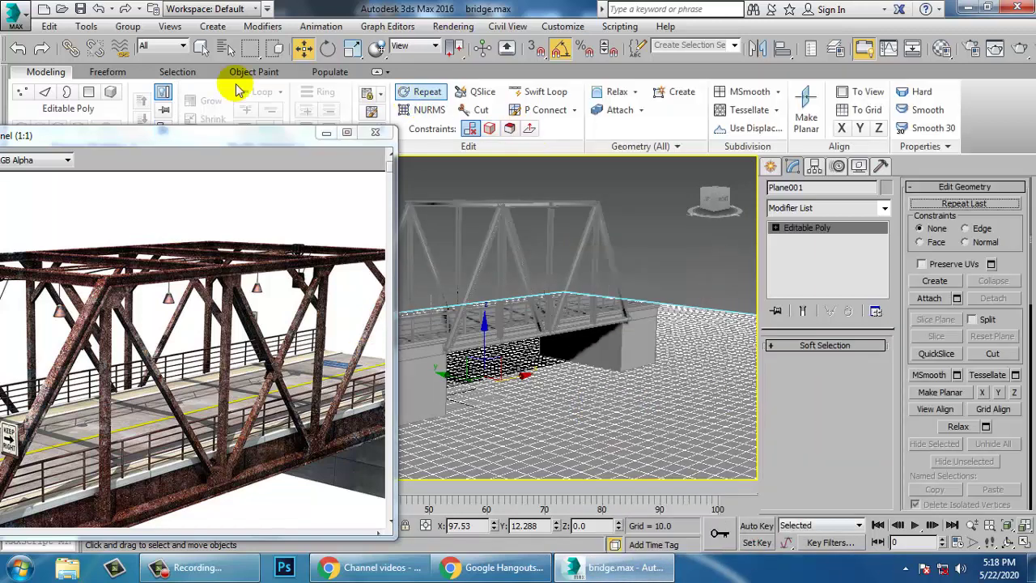
- Choose the Push/Pull paint deform brush, set its size to about 60.6 and paint over the ground in front of the bridge
click(108, 73)
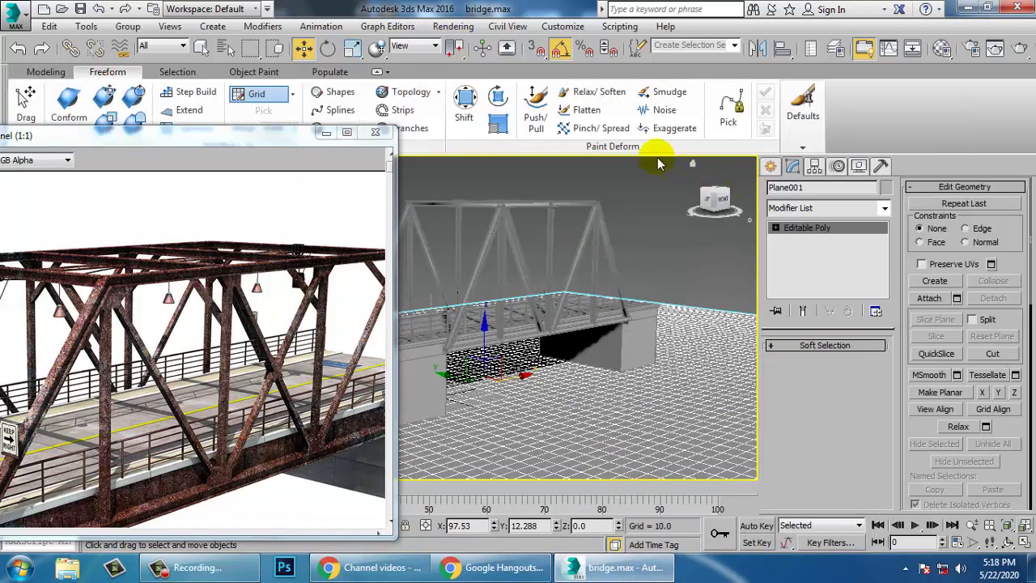
click(535, 110)
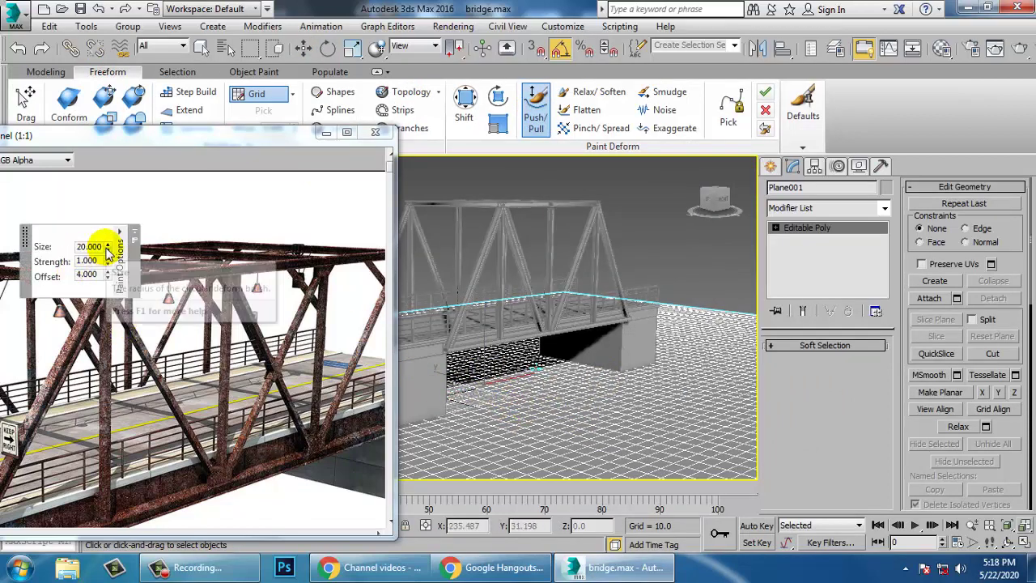
drag(107, 246, 229, 479)
drag(11, 506, 551, 492)
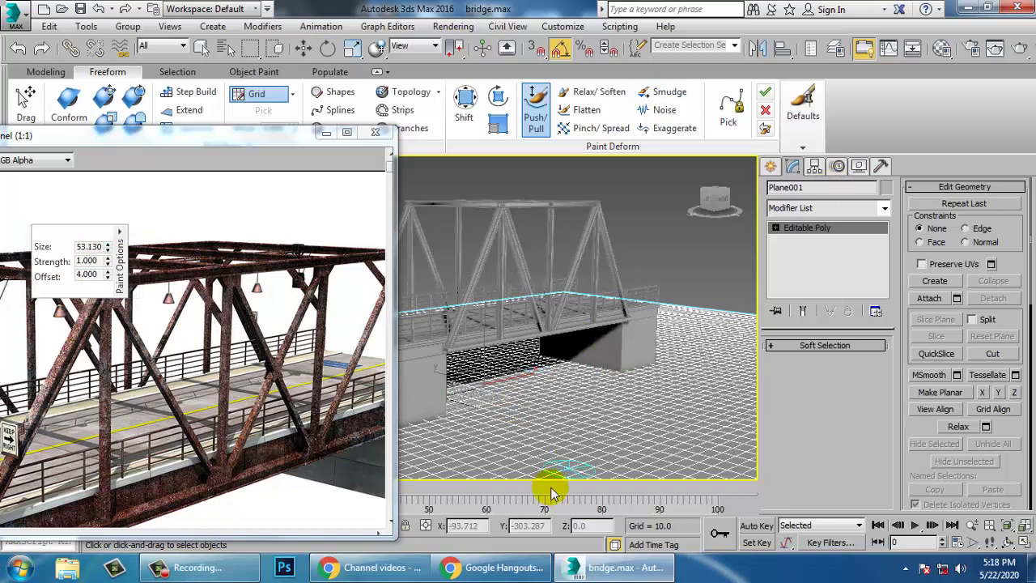
mouse_move(108, 246)
mouse_down()
mouse_move(107, 235)
mouse_move(86, 549)
mouse_up()
click(106, 244)
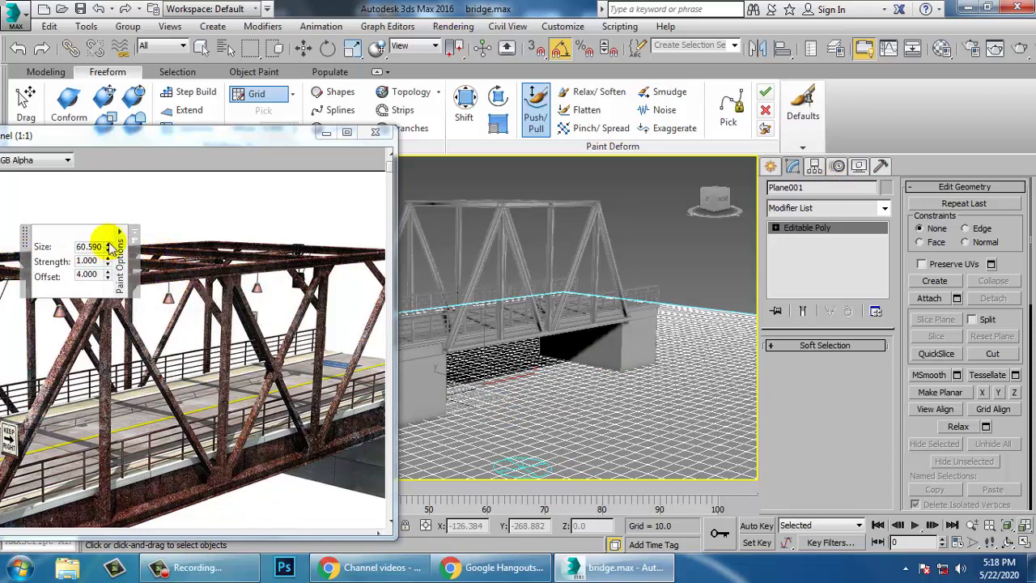
mouse_move(461, 442)
mouse_down()
mouse_move(462, 404)
mouse_move(465, 430)
mouse_move(485, 398)
mouse_move(477, 465)
mouse_move(430, 451)
mouse_move(519, 459)
mouse_move(696, 368)
mouse_move(670, 382)
mouse_up()
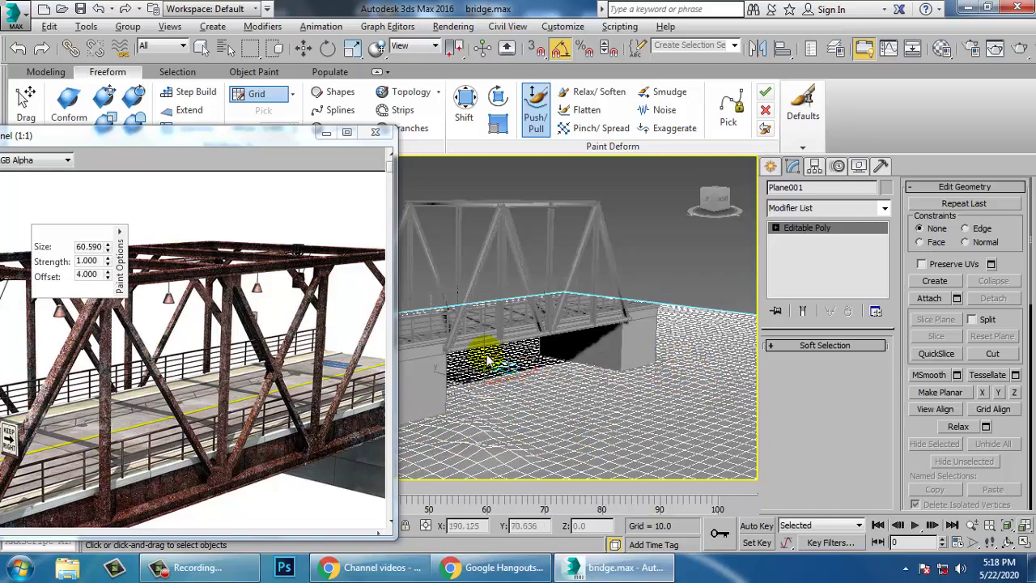
- Set the Push/Pull brush size to 50 and raise uneven mounds in the ground beside the bridge pier
alt+middle_drag(488, 362, 526, 380)
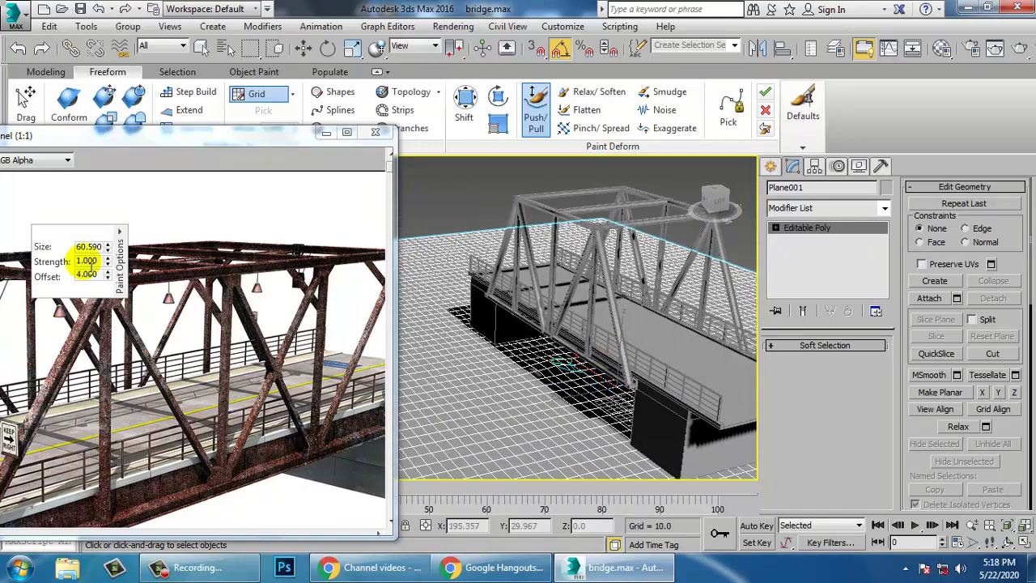
click(107, 244)
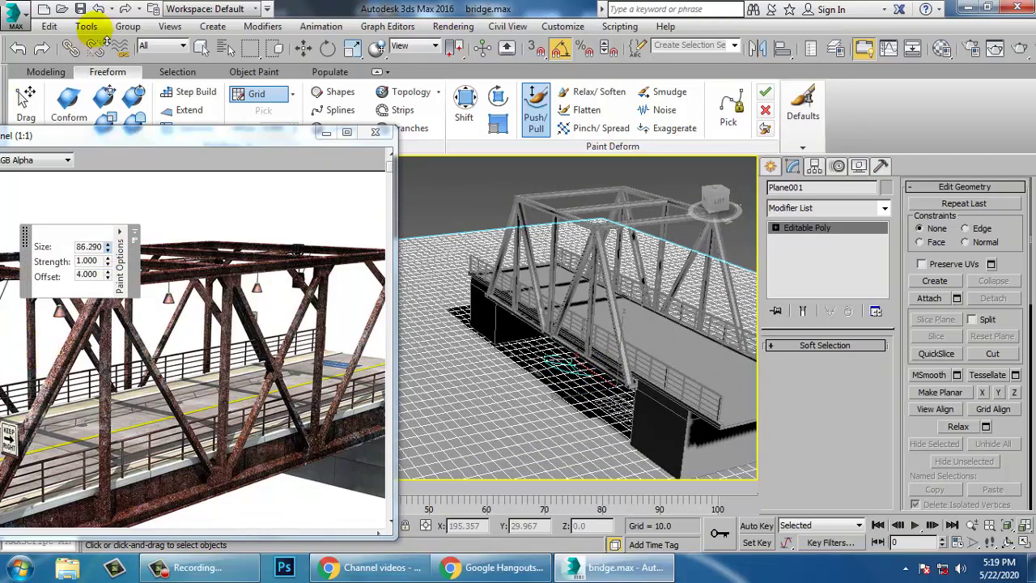
mouse_move(557, 463)
alt+middle_down()
mouse_move(587, 453)
mouse_move(475, 297)
alt+middle_up()
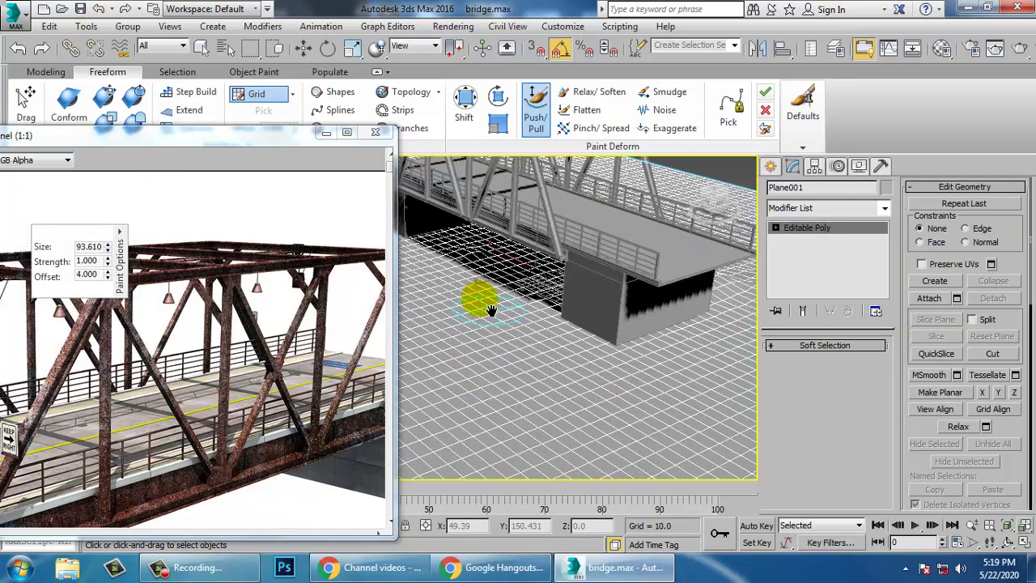
click(108, 254)
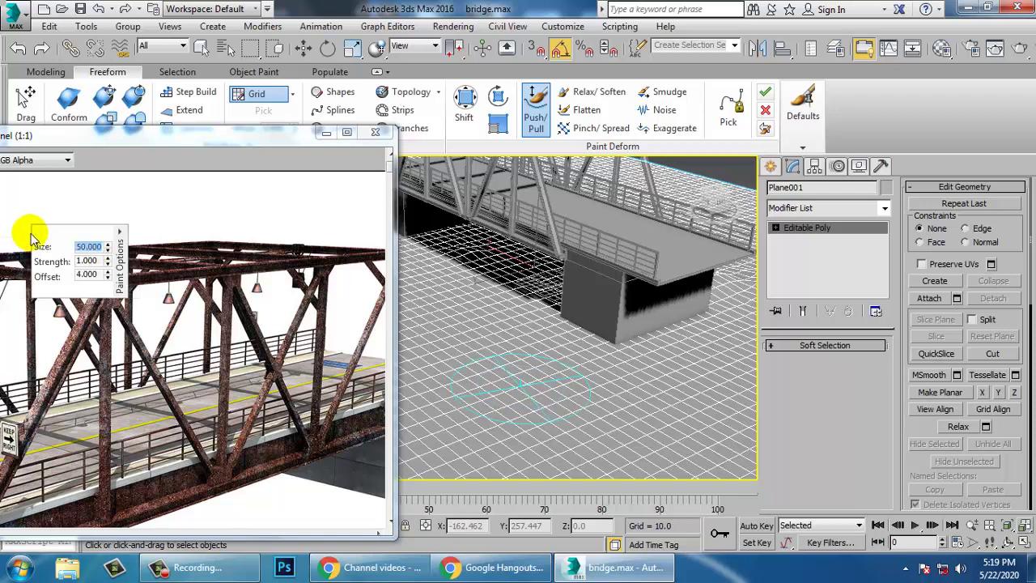
mouse_move(571, 404)
mouse_down()
mouse_move(550, 393)
mouse_move(620, 370)
mouse_move(686, 326)
mouse_move(540, 342)
mouse_move(597, 312)
mouse_move(612, 338)
mouse_move(620, 319)
mouse_up()
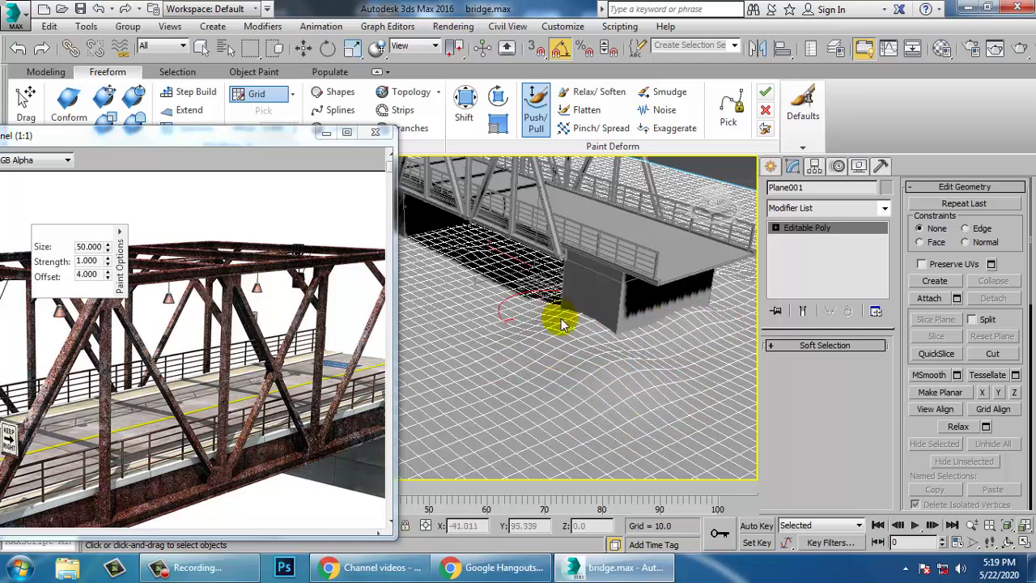
mouse_move(620, 319)
alt+middle_down()
mouse_move(556, 351)
mouse_move(543, 393)
mouse_move(603, 348)
alt+middle_up()
mouse_move(603, 348)
mouse_down()
mouse_move(671, 283)
mouse_move(633, 266)
mouse_up()
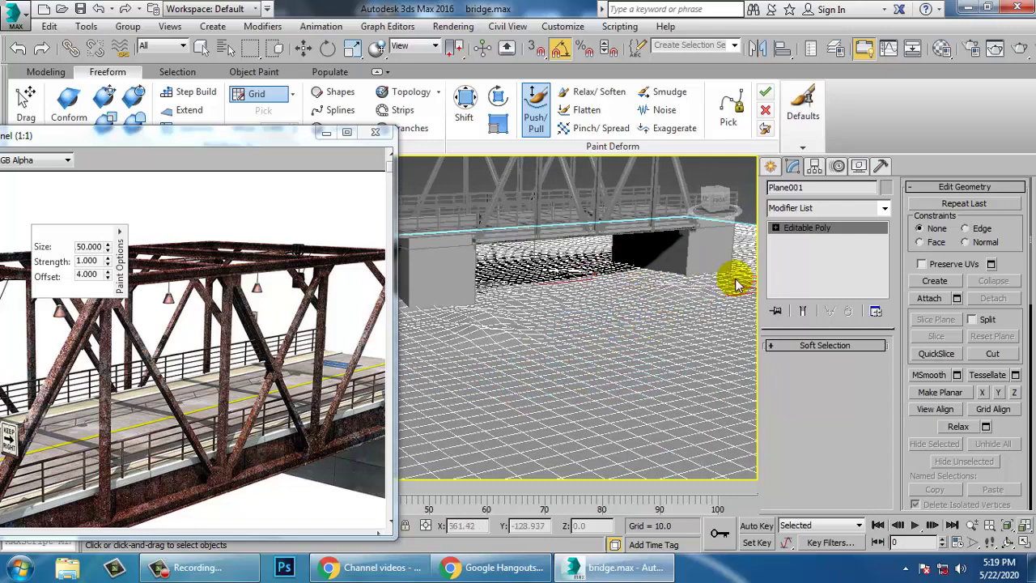
- Raise the ground around the base and side of the pier at the bridge's other end with Push/Pull
mouse_move(717, 278)
alt+middle_down()
mouse_move(688, 296)
mouse_move(561, 326)
mouse_move(545, 358)
alt+middle_up()
mouse_move(620, 291)
alt+middle_down()
mouse_move(607, 289)
mouse_move(574, 335)
mouse_move(397, 451)
mouse_move(531, 427)
mouse_move(474, 451)
alt+middle_up()
click(539, 389)
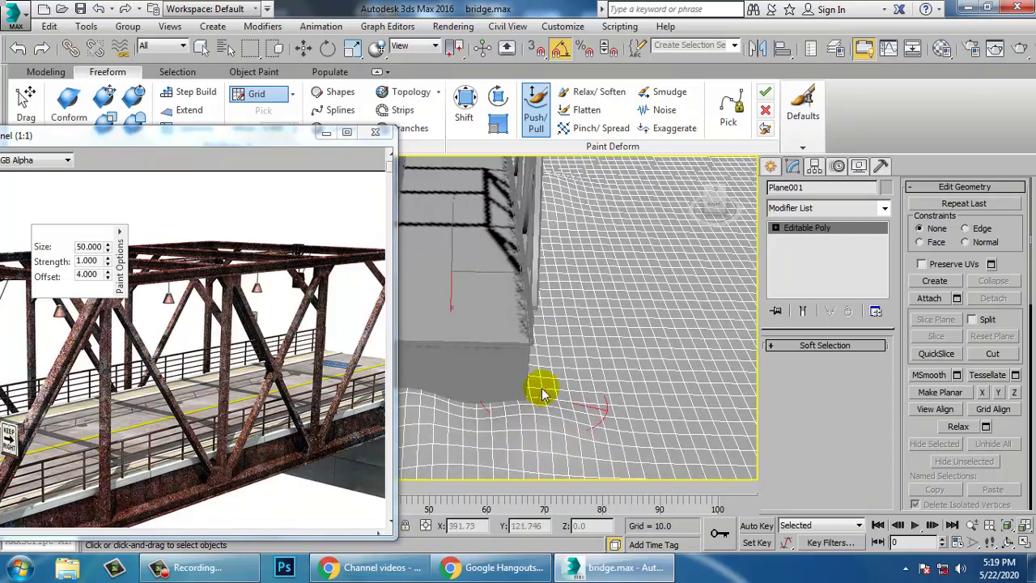
click(624, 273)
alt+middle_drag(624, 272, 523, 364)
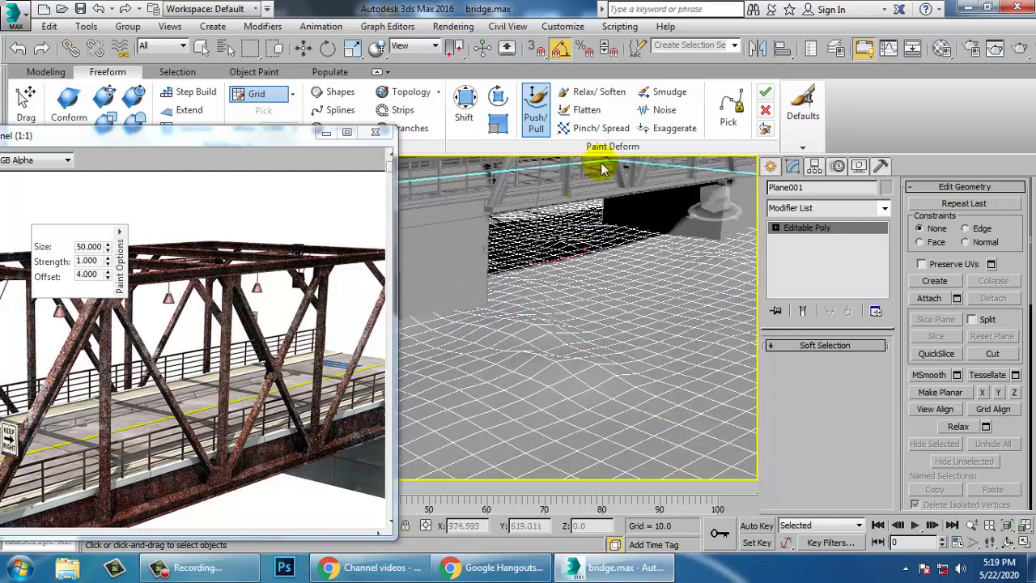
- Paint Noise deformation over the terrain around the bridge with brush size 150, strength 1 and offset 4
click(663, 109)
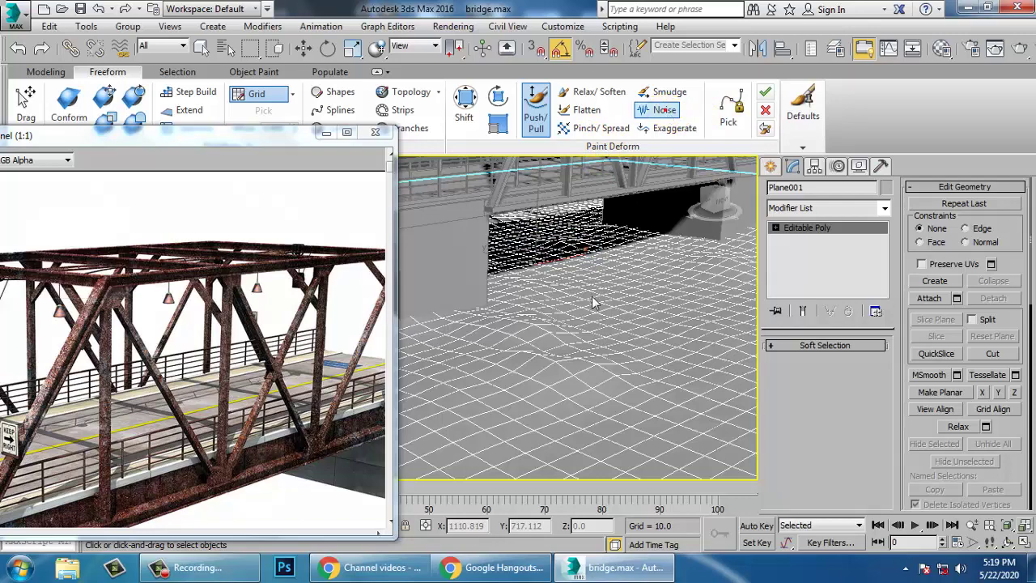
alt+middle_drag(664, 291, 629, 319)
mouse_move(749, 287)
mouse_down()
mouse_move(777, 278)
mouse_move(731, 398)
mouse_move(430, 363)
mouse_up()
alt+middle_drag(430, 364, 566, 421)
scroll(565, 421, down, 5)
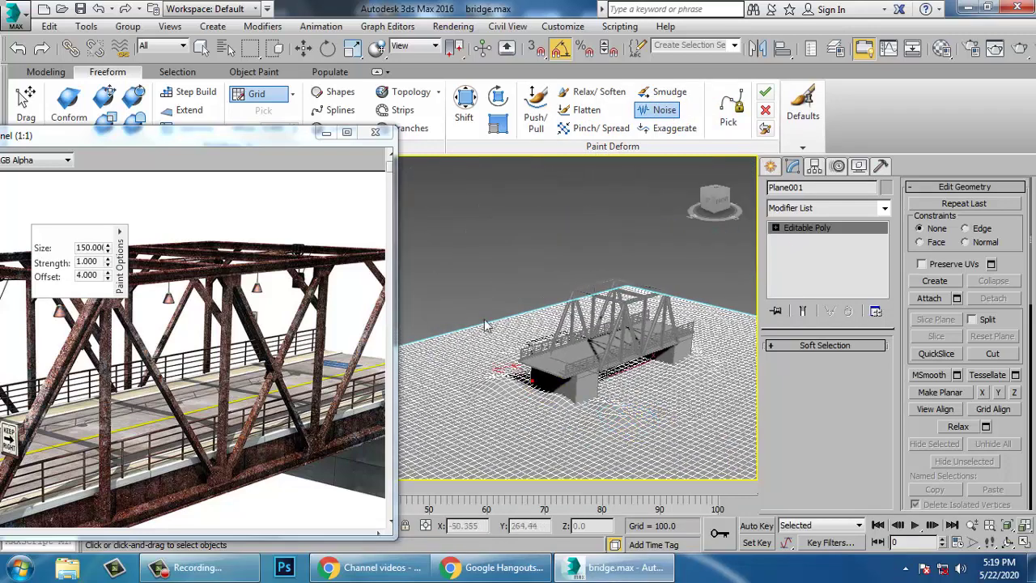
mouse_move(599, 418)
mouse_down()
mouse_move(677, 364)
mouse_move(753, 416)
mouse_move(606, 485)
mouse_move(625, 464)
mouse_move(726, 464)
mouse_move(470, 359)
mouse_move(590, 365)
mouse_up()
scroll(615, 373, up, 5)
mouse_move(634, 383)
alt+middle_down()
mouse_move(499, 323)
mouse_move(537, 381)
mouse_move(559, 394)
mouse_move(547, 397)
alt+middle_up()
scroll(526, 381, up, 2)
key(w)
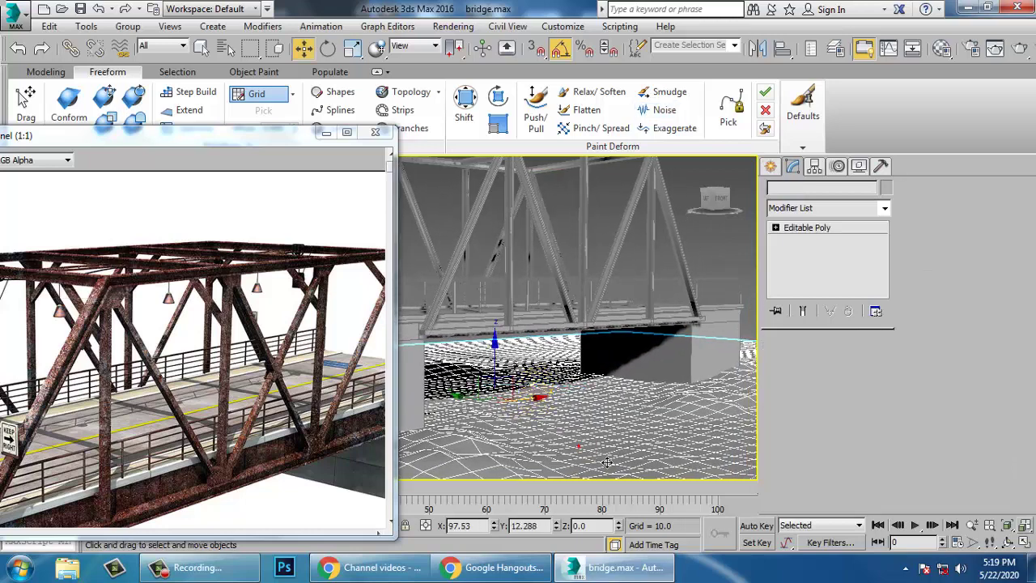
- Add a TurboSmooth modifier to the ground plane and minimize the reference image window
click(886, 208)
key(t)
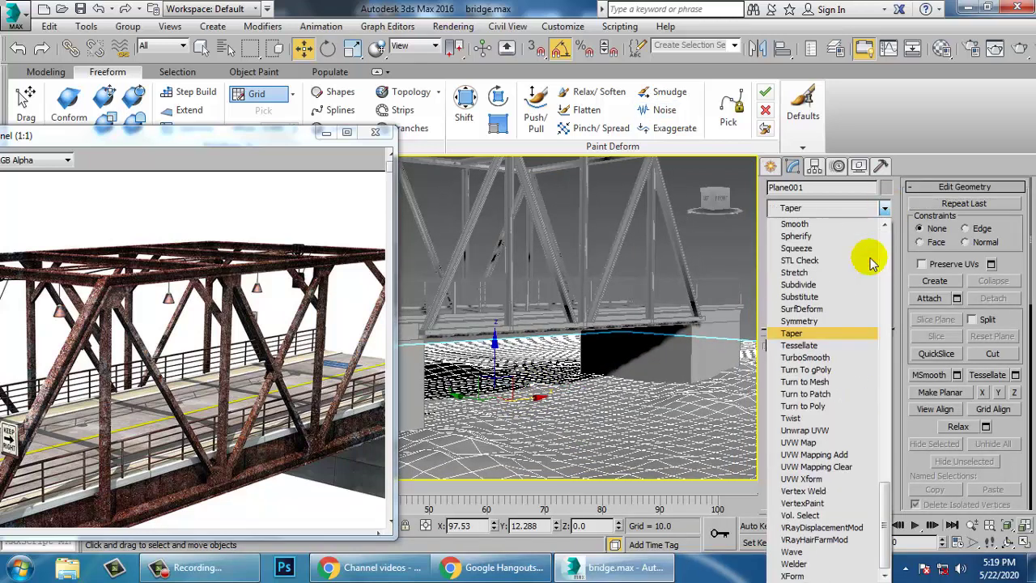
click(823, 361)
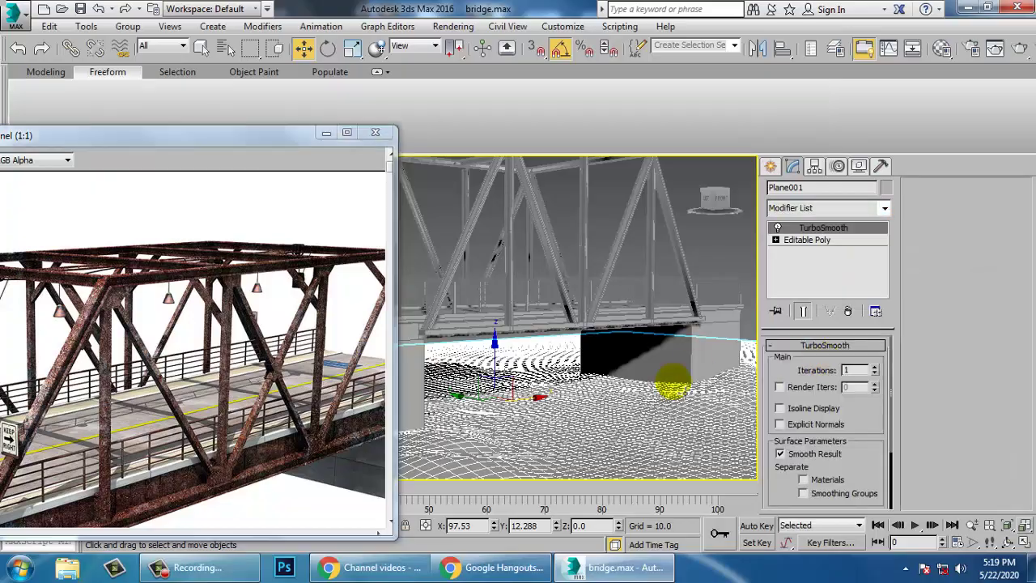
click(323, 132)
alt+middle_drag(544, 374, 550, 450)
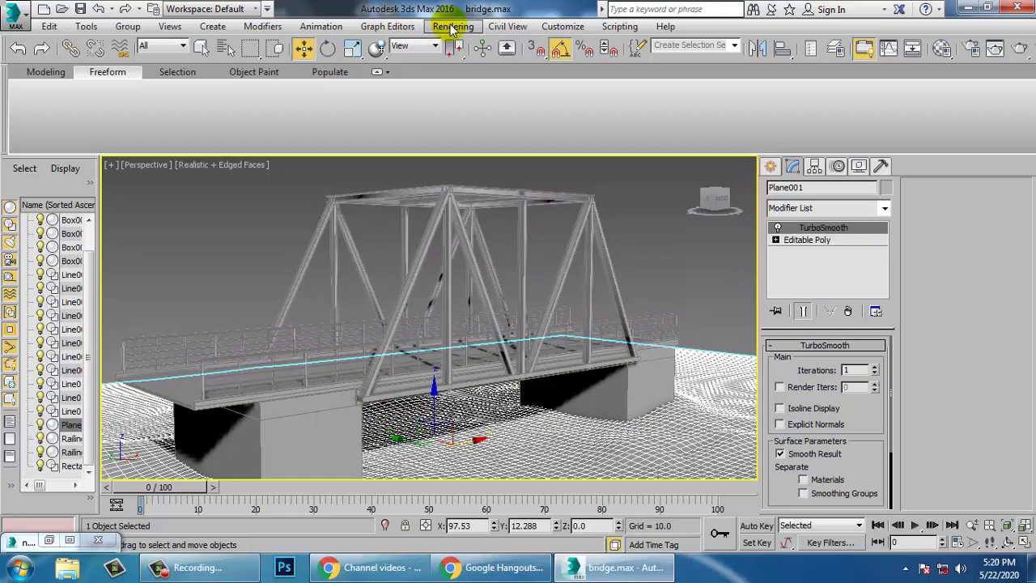
- Open the render setup and set the renderer to V-Ray Adv 3.30.05
click(994, 48)
click(895, 37)
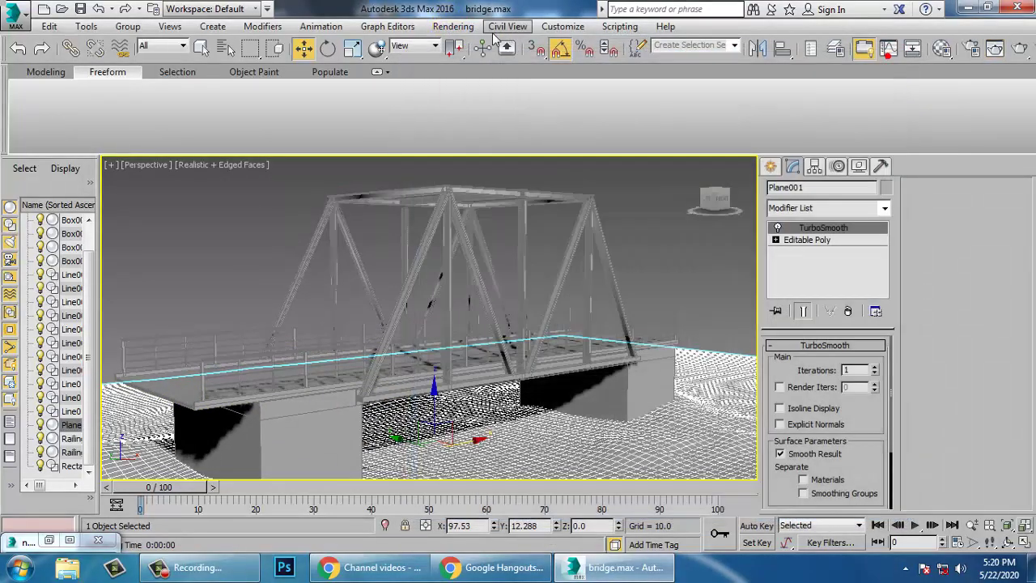
click(453, 26)
click(489, 84)
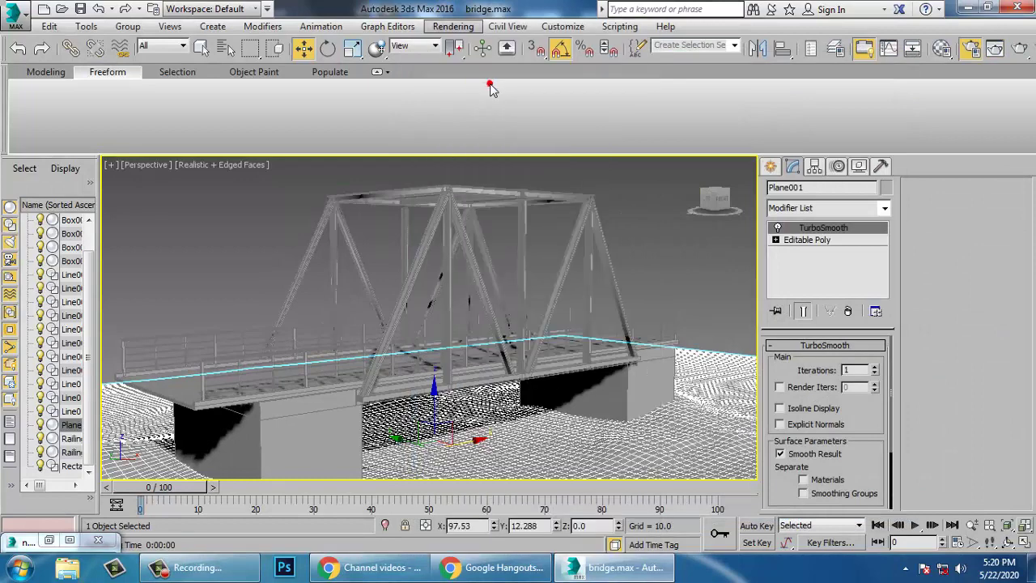
click(216, 202)
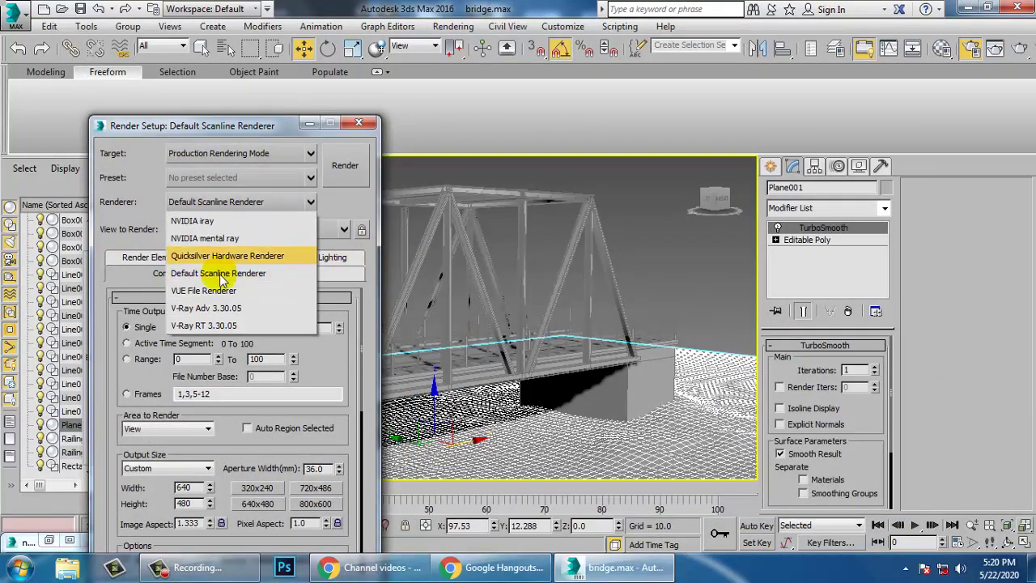
click(206, 309)
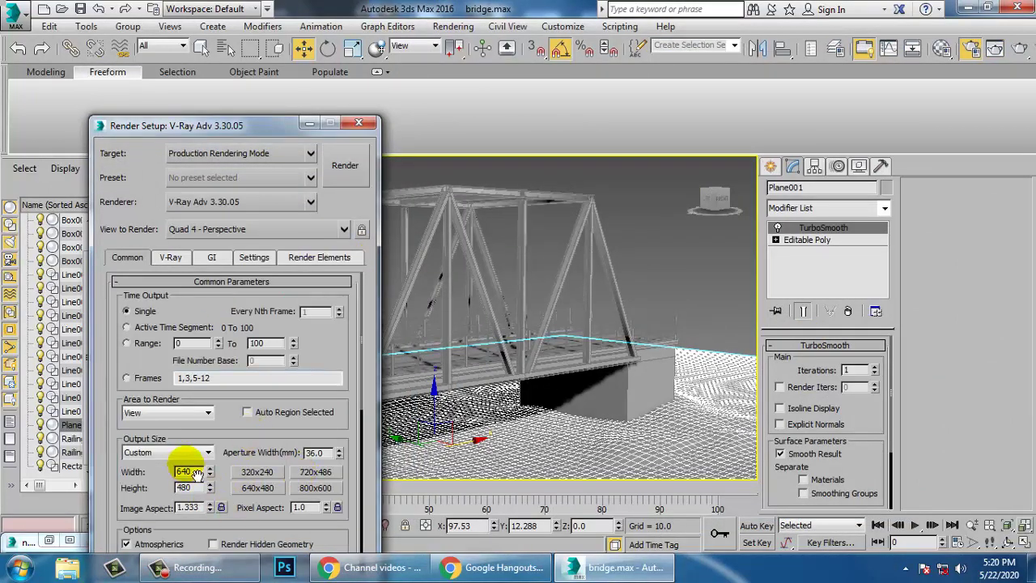
- Set the render output size to HDTV (video) at 1920x1080 and close the render setup
click(183, 452)
click(173, 430)
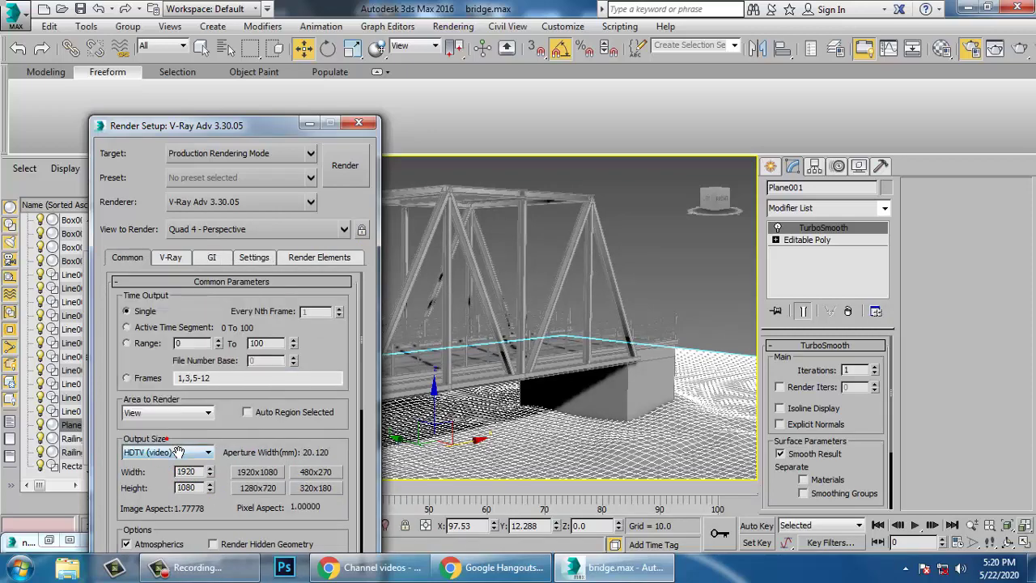
scroll(286, 486, down, 3)
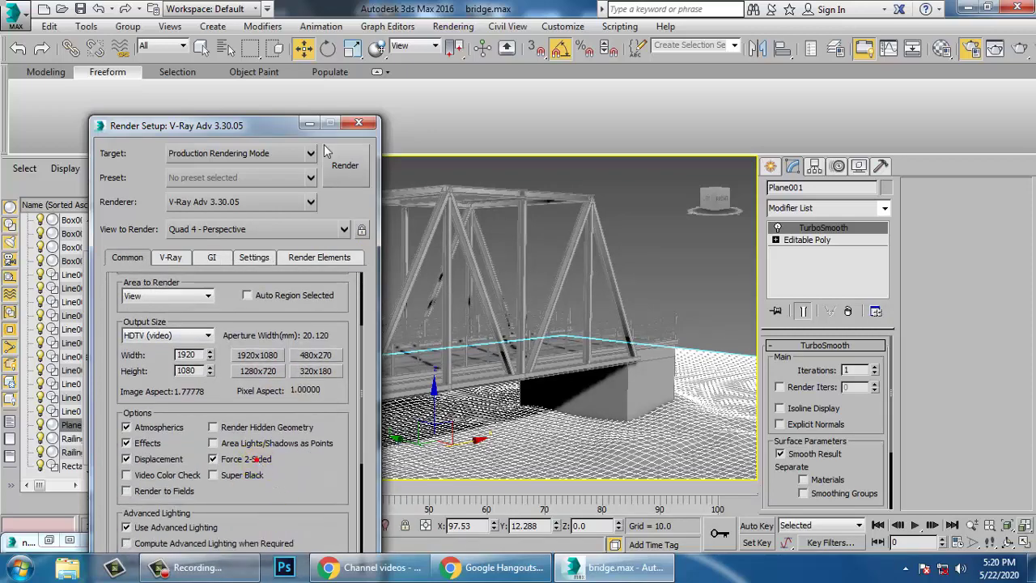
click(358, 125)
middle_drag(542, 438, 530, 391)
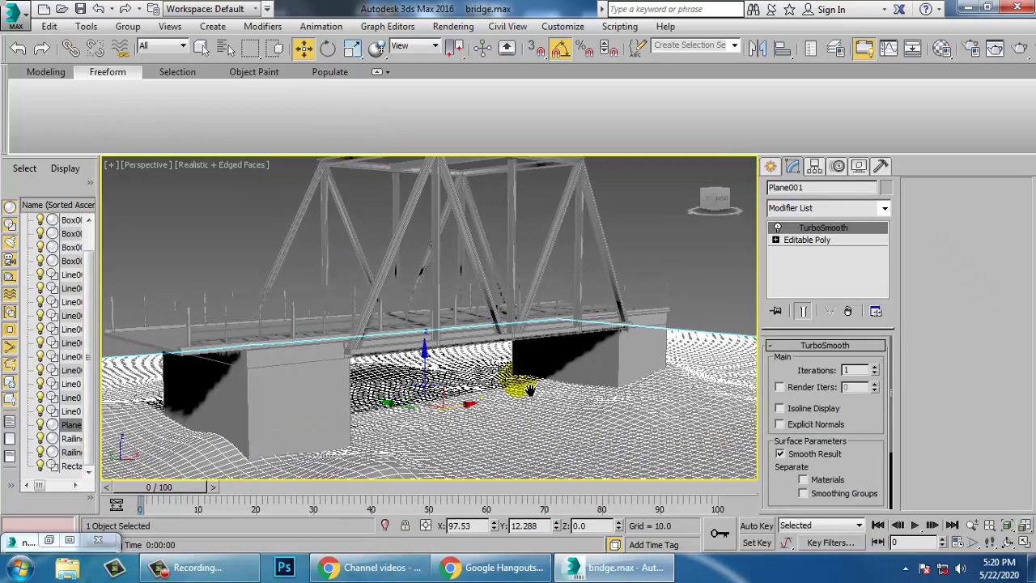
- Switch to the Slate Material Editor and add a VRayMtl material to the node view
key(m)
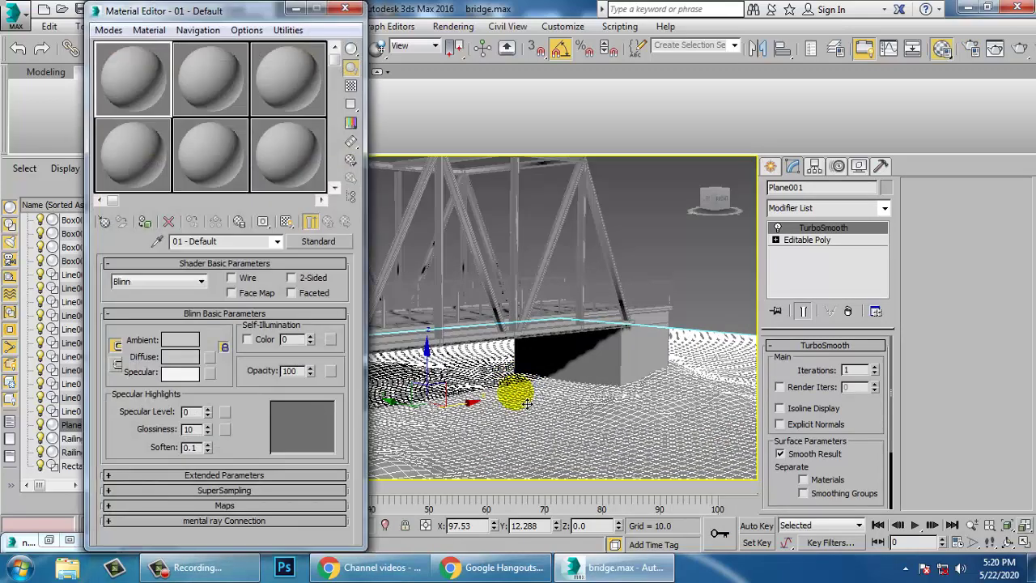
click(107, 30)
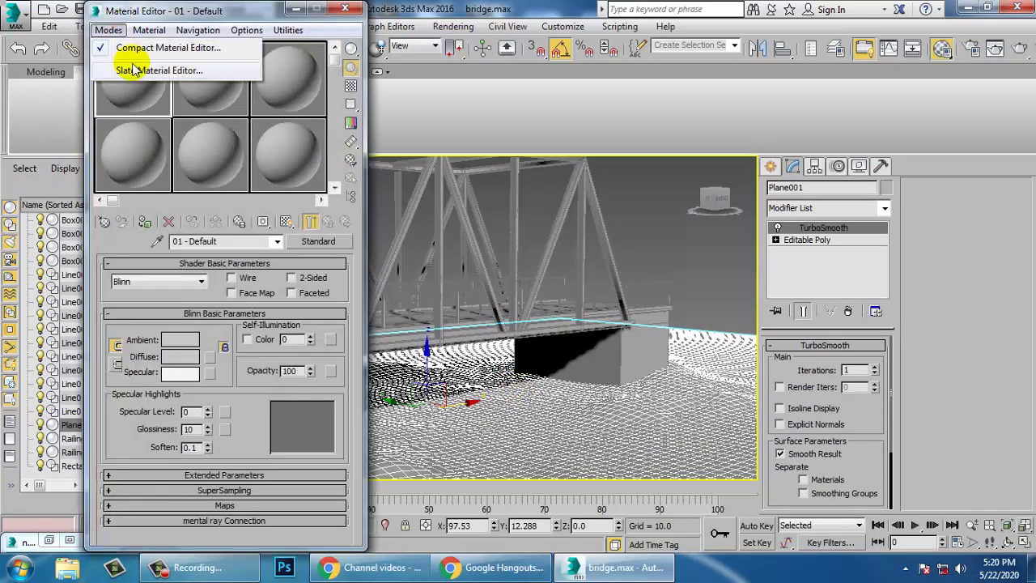
click(134, 70)
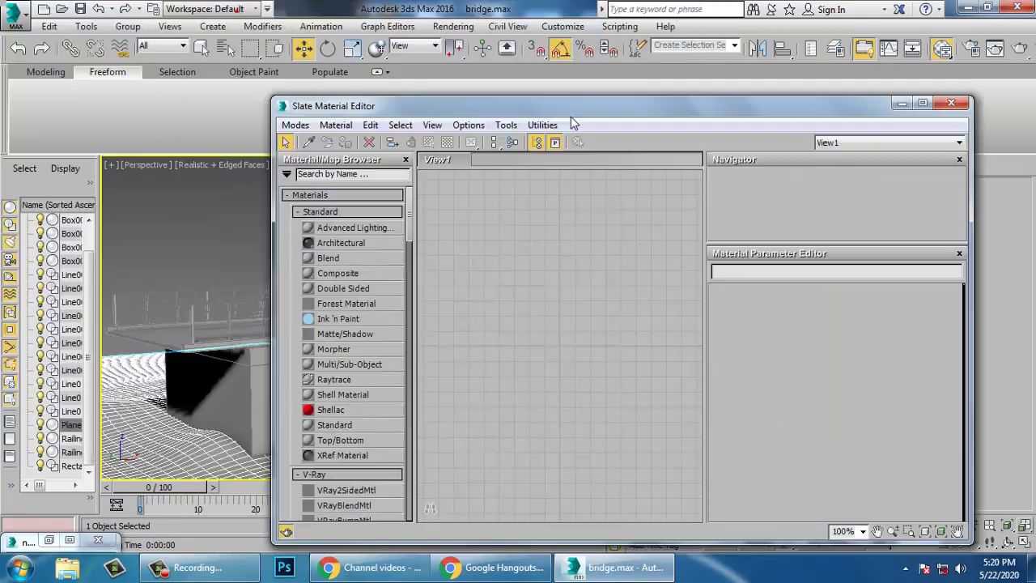
drag(507, 110, 585, 77)
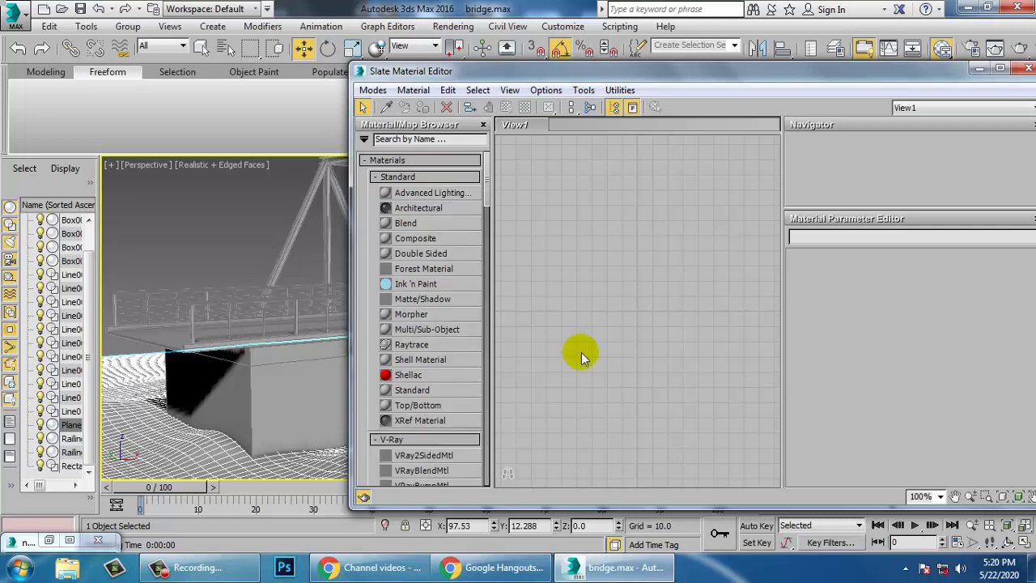
drag(488, 182, 489, 233)
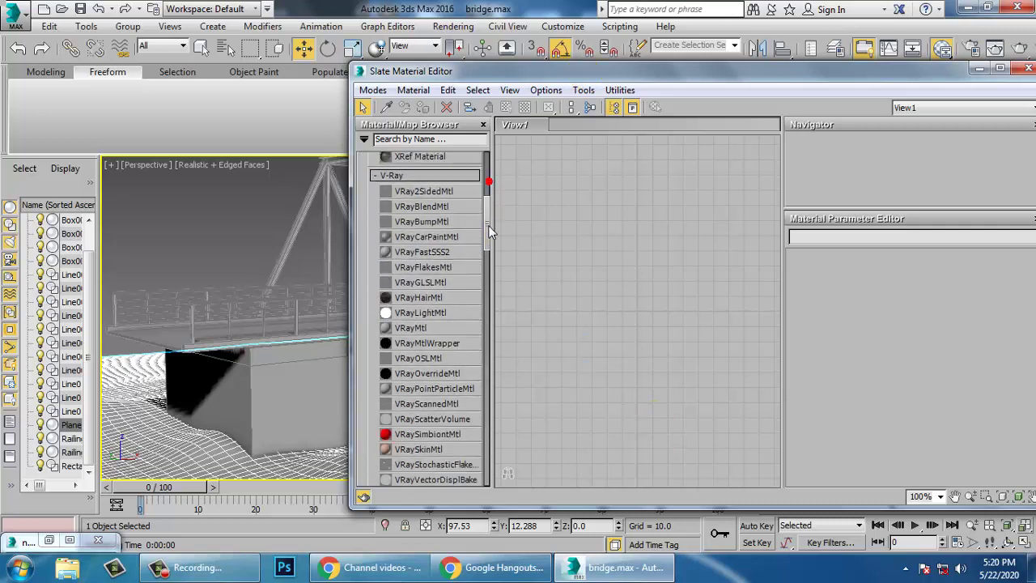
drag(689, 267, 690, 267)
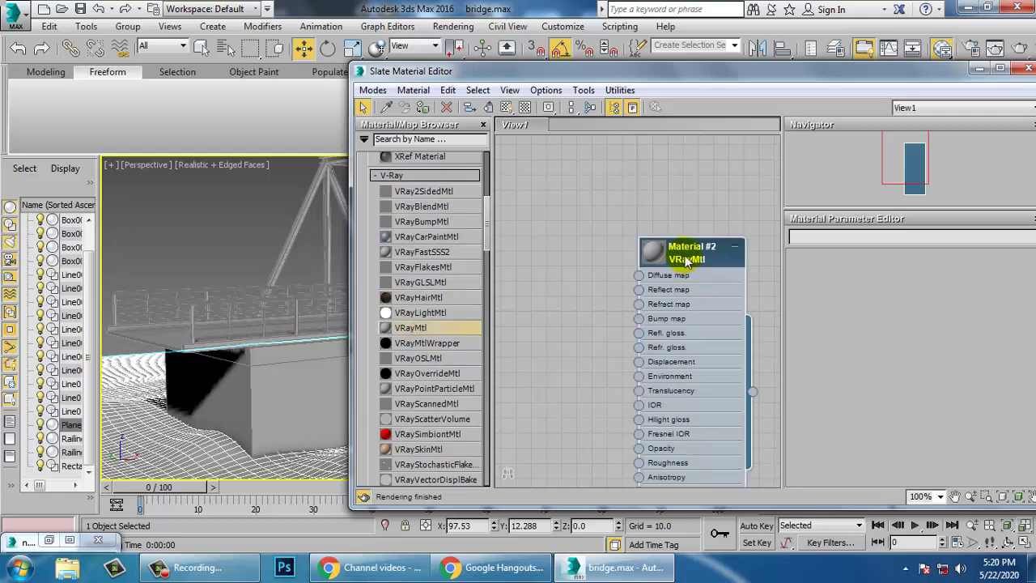
- Load the OIP image from the desktop's Bridge texture folder as the material's diffuse bitmap
click(901, 275)
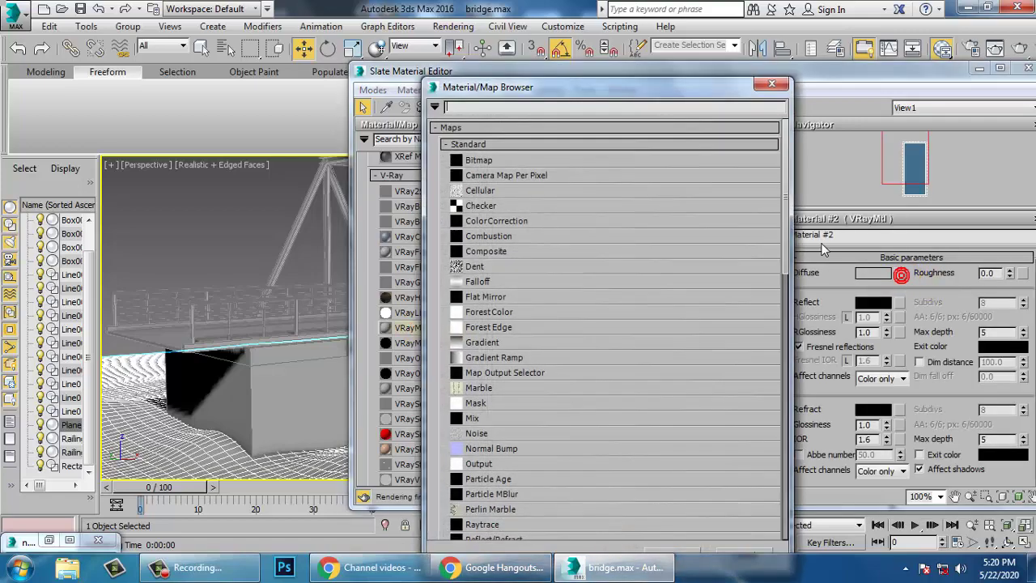
double_click(516, 157)
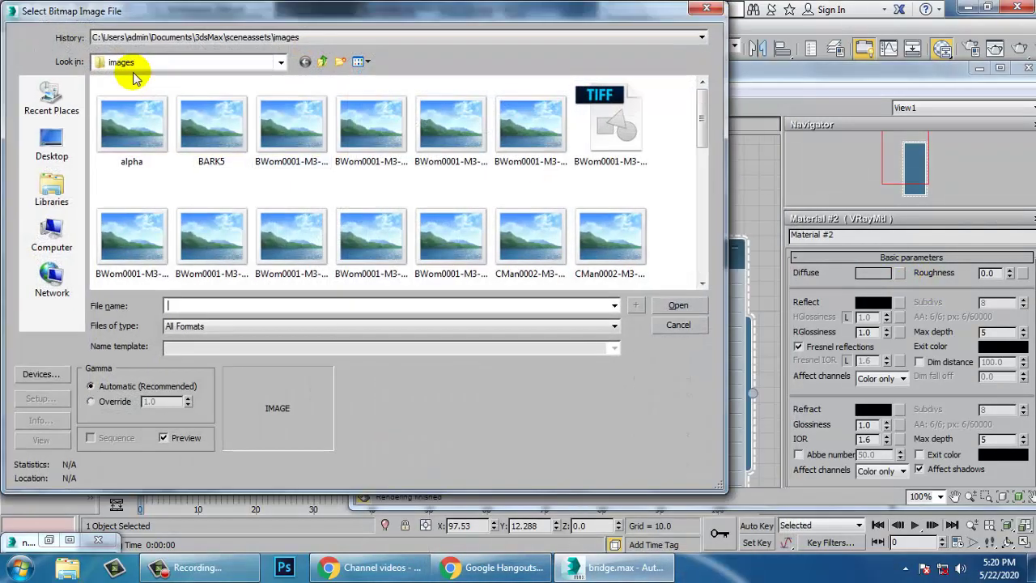
click(50, 136)
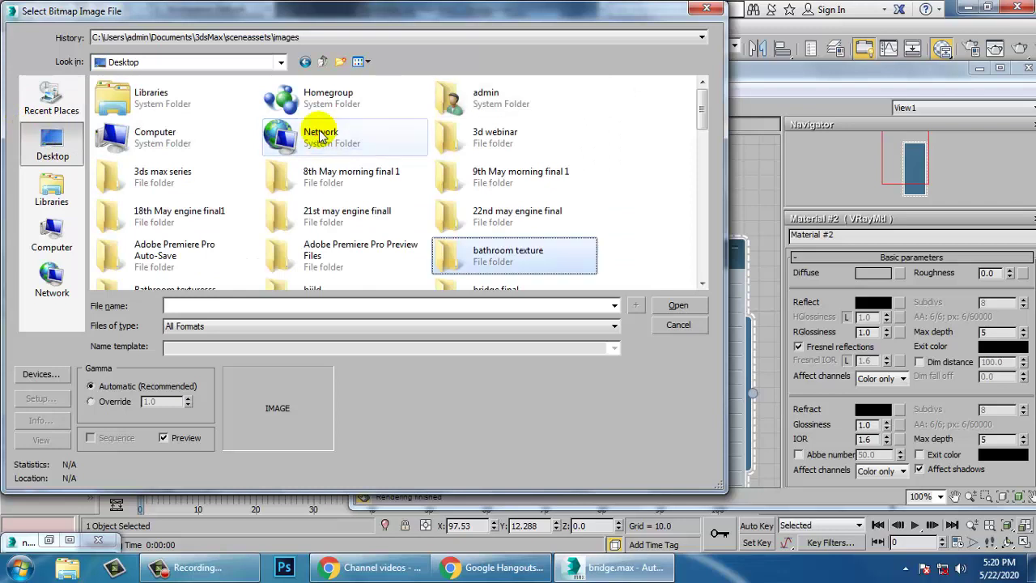
scroll(513, 212, down, 3)
click(155, 84)
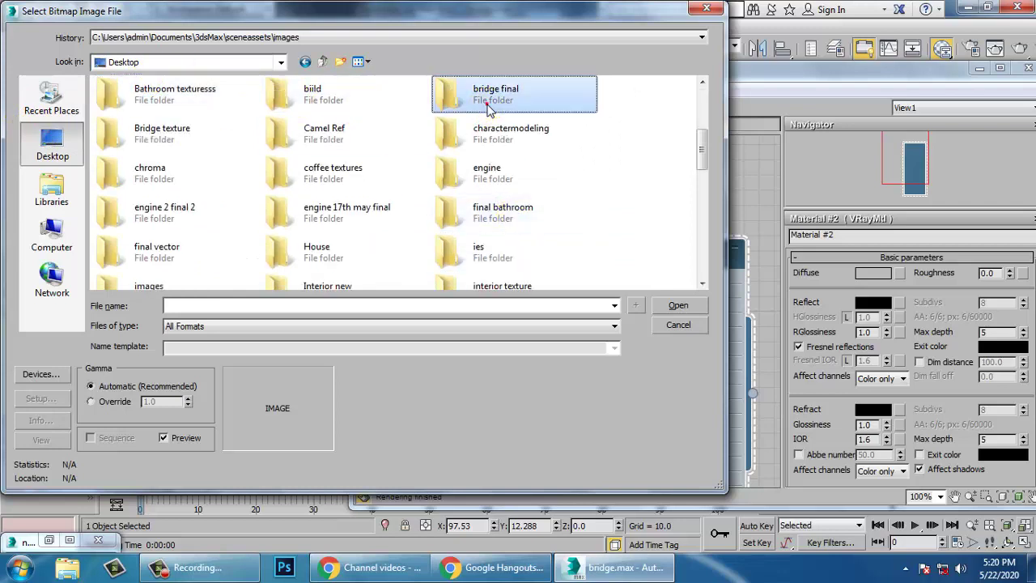
double_click(234, 129)
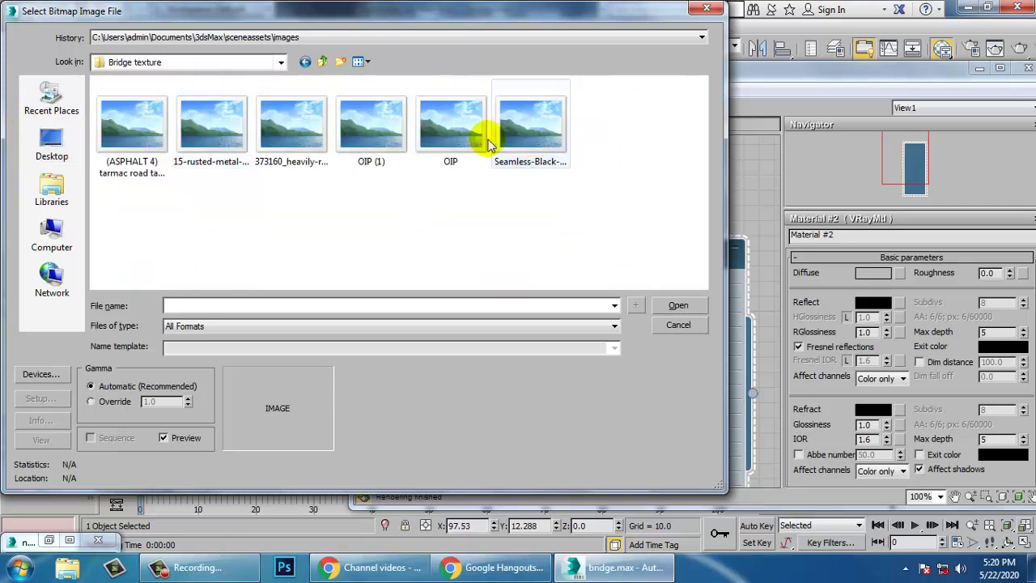
click(423, 140)
double_click(438, 140)
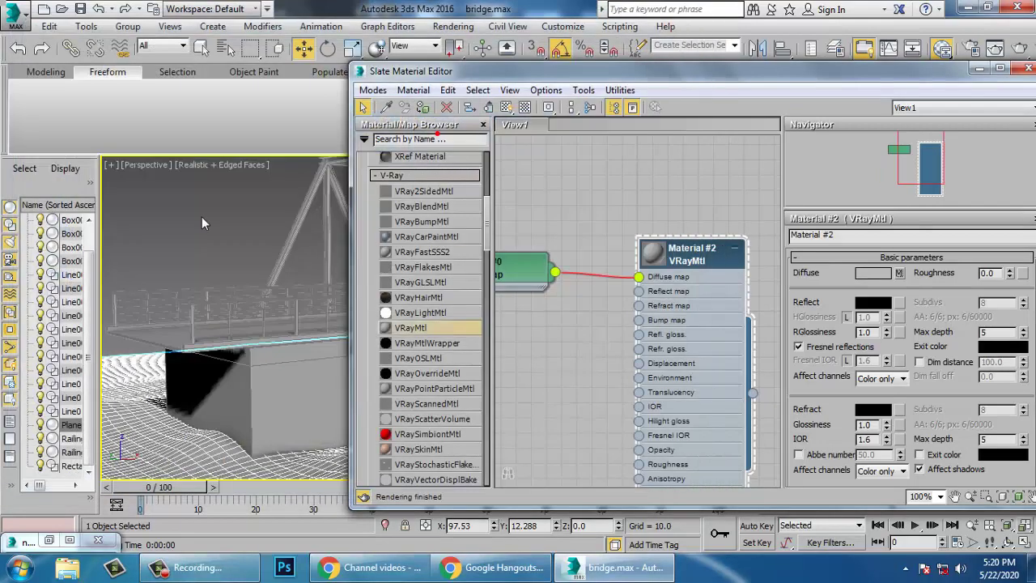
- Assign the material to the ground plane with its texture shown in the viewport, and set the bitmap's U and V tiling to 5
click(423, 106)
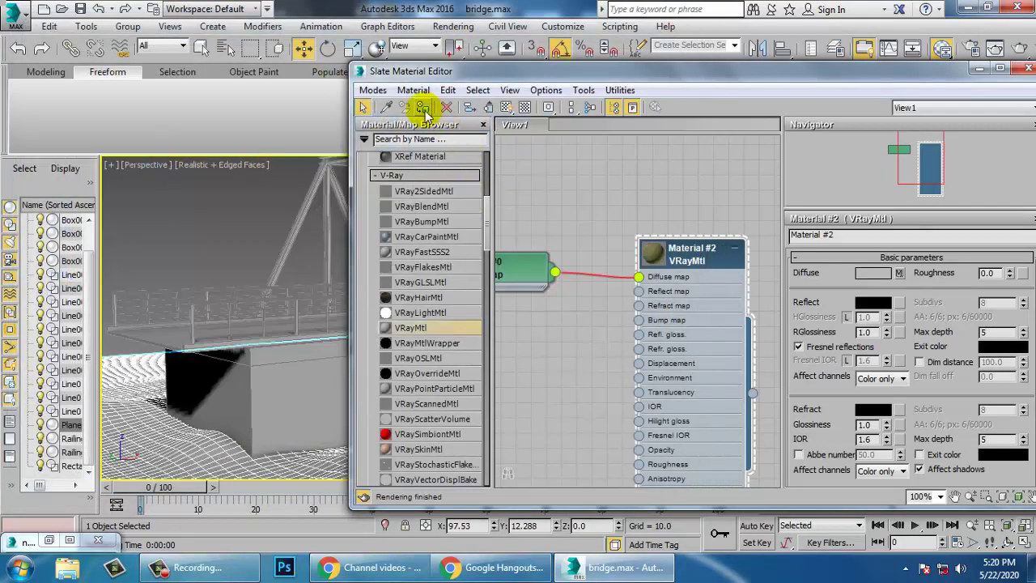
click(501, 107)
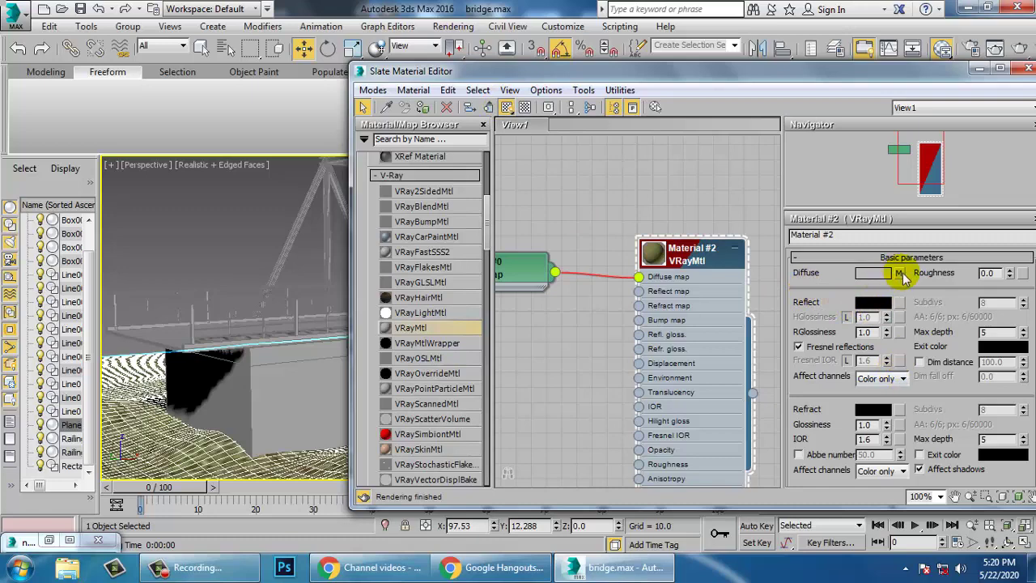
click(900, 274)
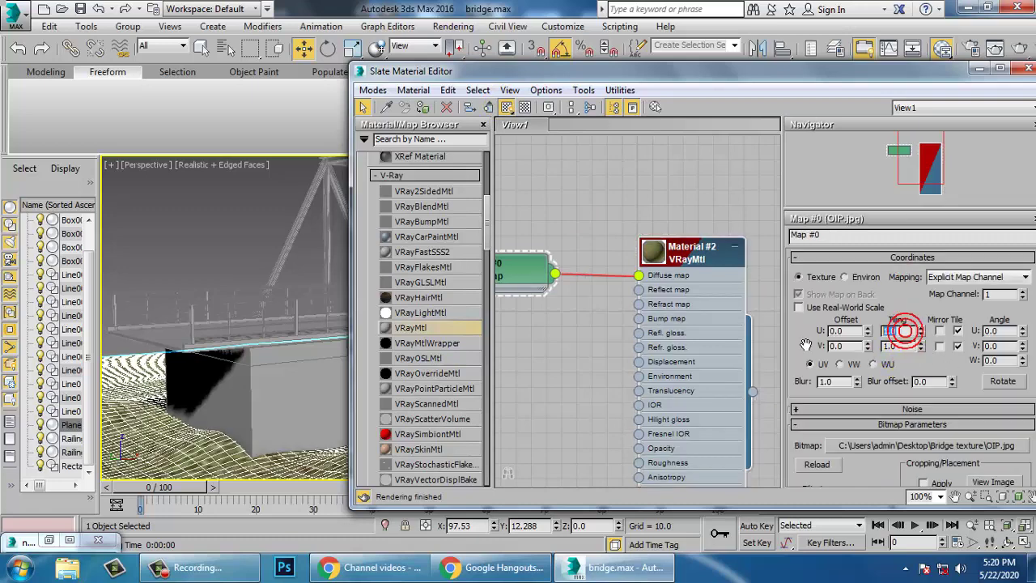
text(5)
key(Tab)
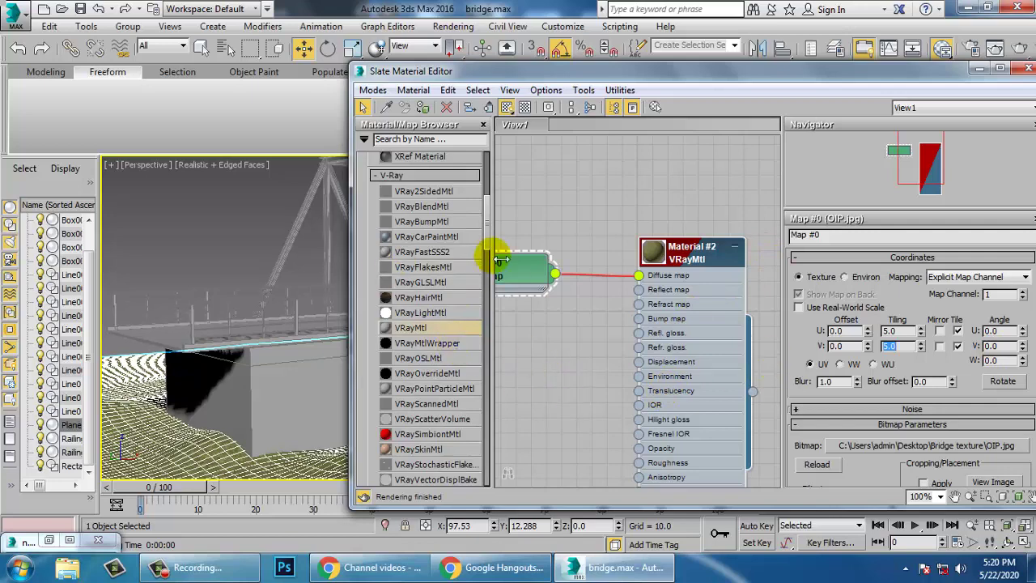
- Add a Noise map and connect it to the VRayMtl material's bump map input
drag(487, 241, 486, 288)
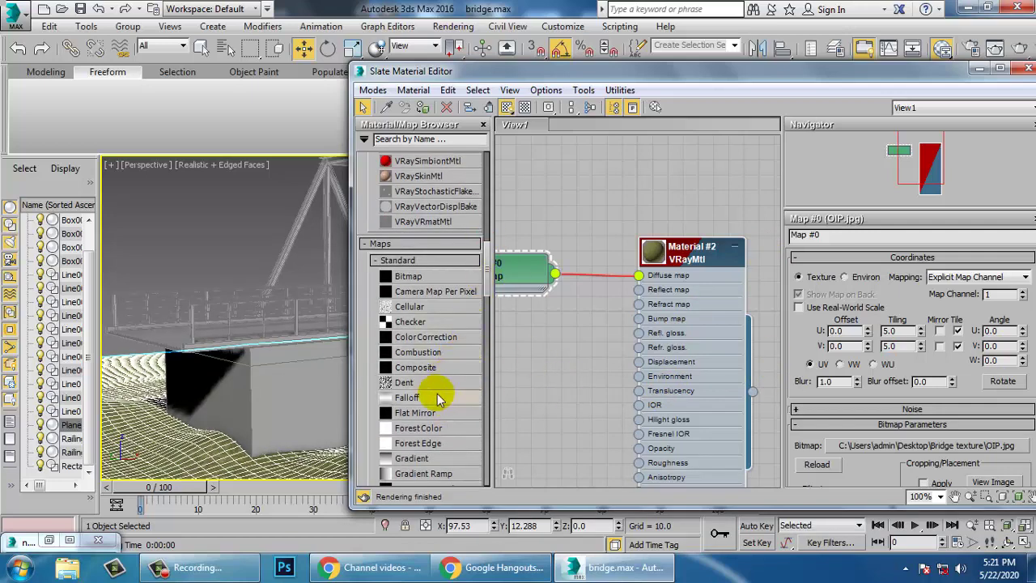
drag(488, 266, 486, 322)
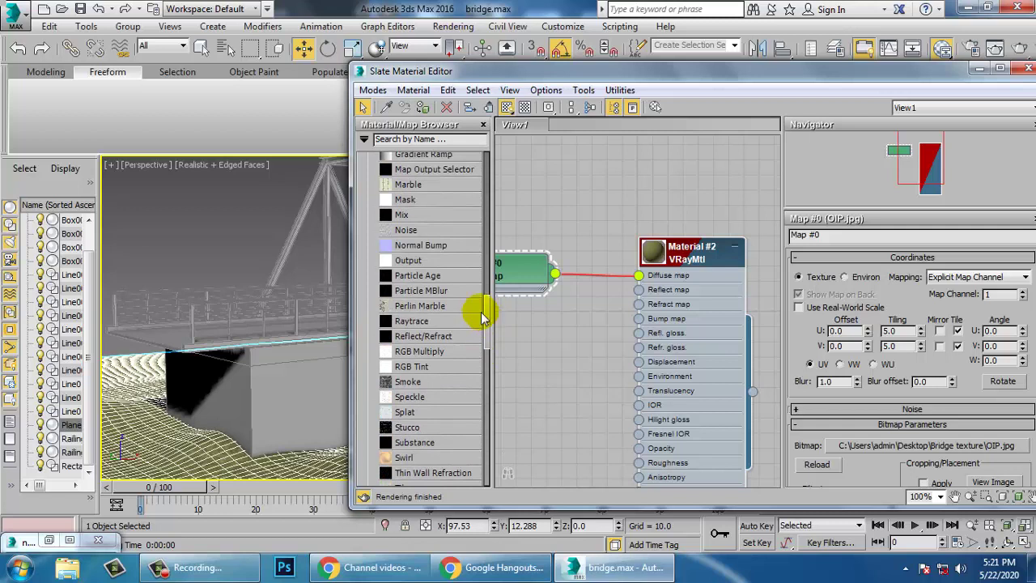
drag(547, 358, 564, 370)
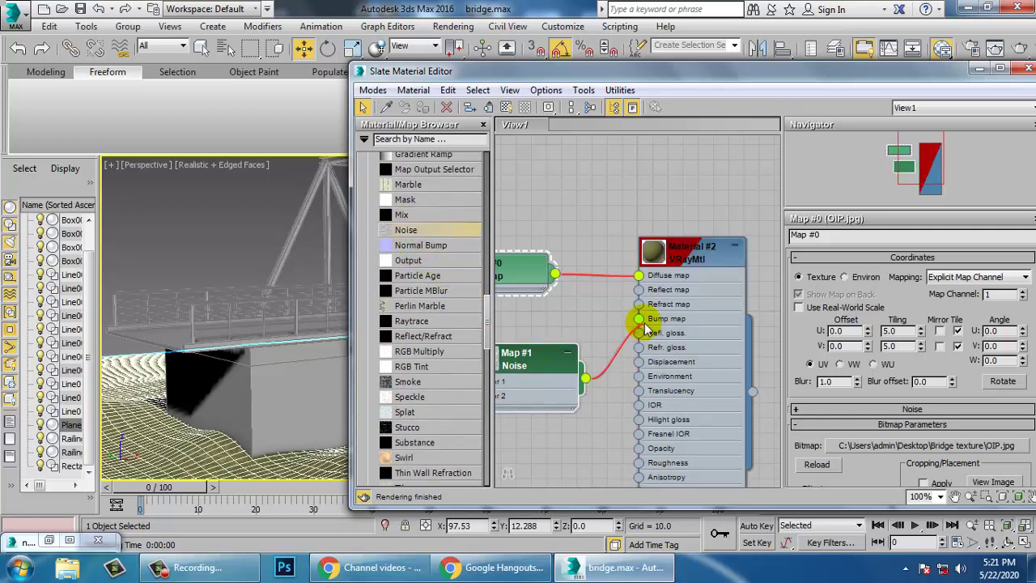
- Set the Noise map's type to Turbulence and its size to 3, with the material preview enlarged
click(542, 364)
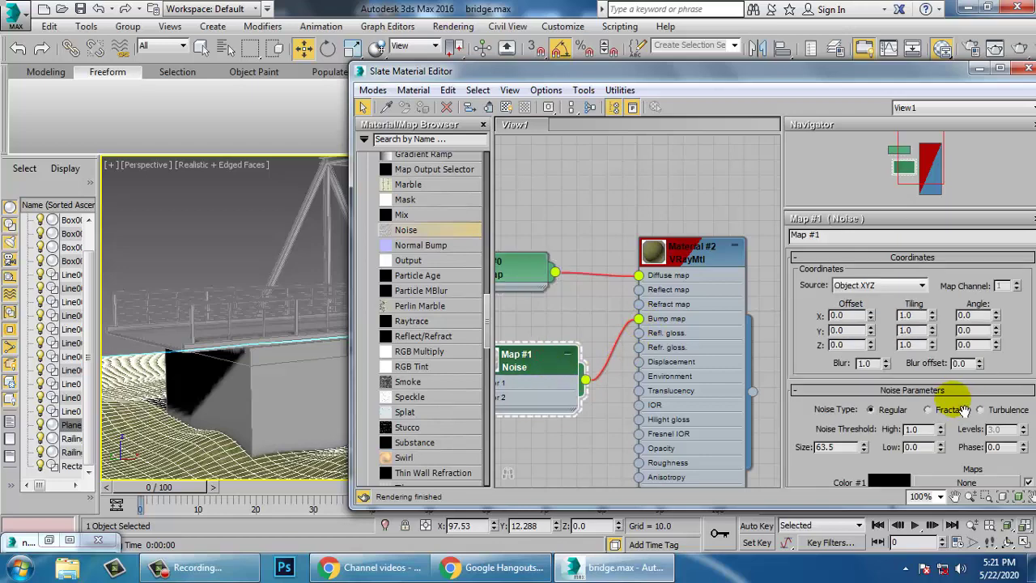
click(994, 410)
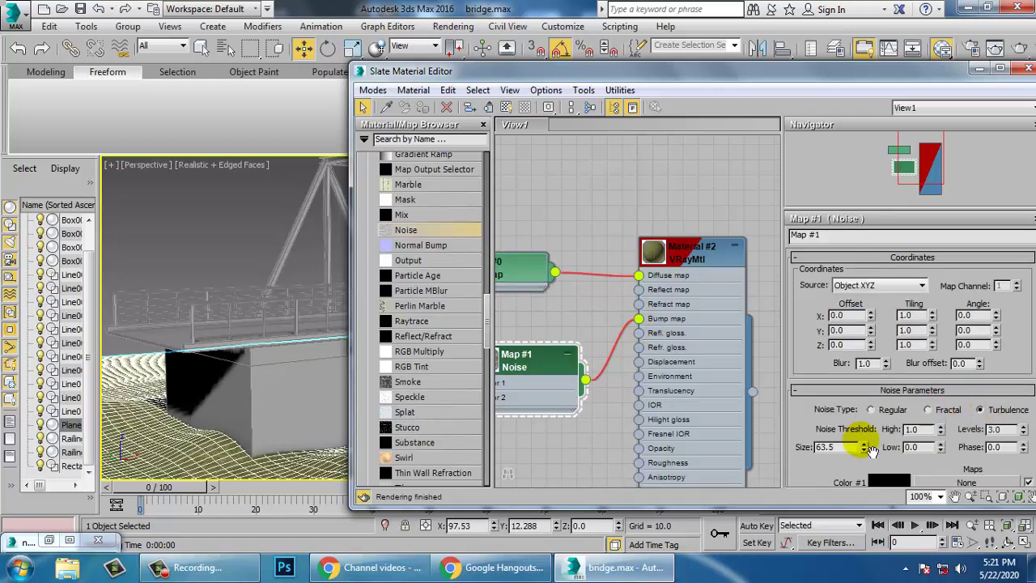
text(1)
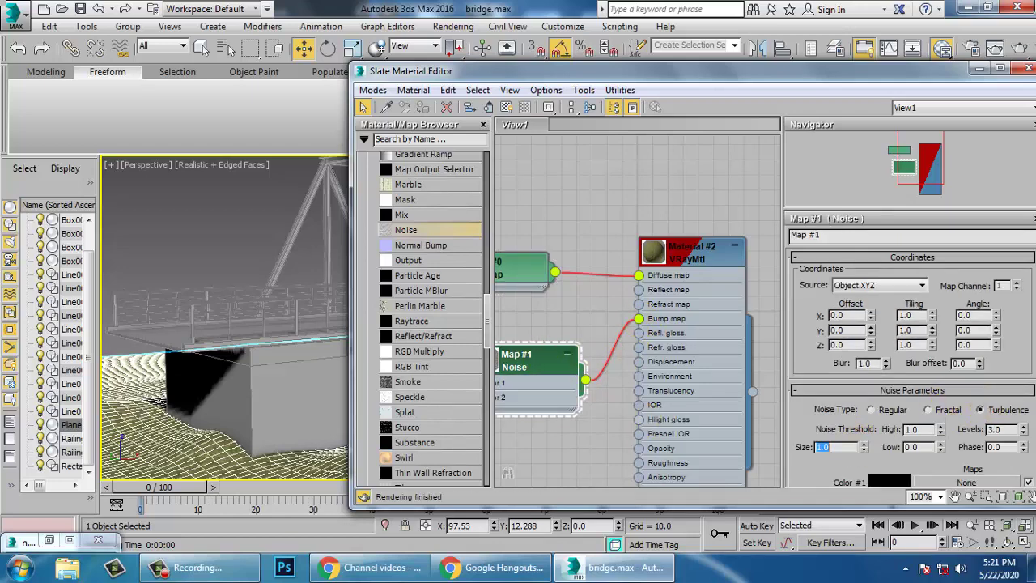
double_click(653, 252)
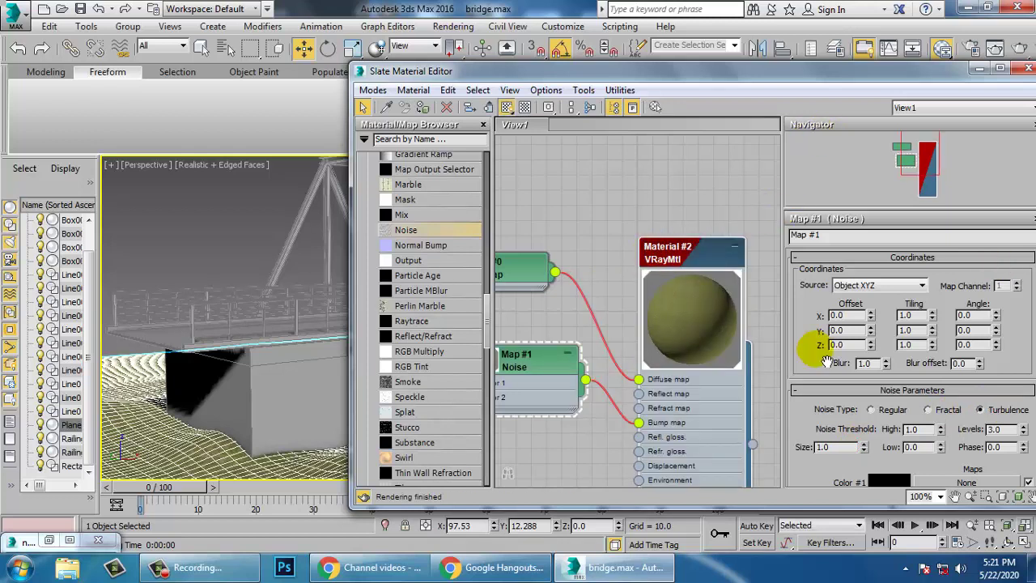
double_click(838, 447)
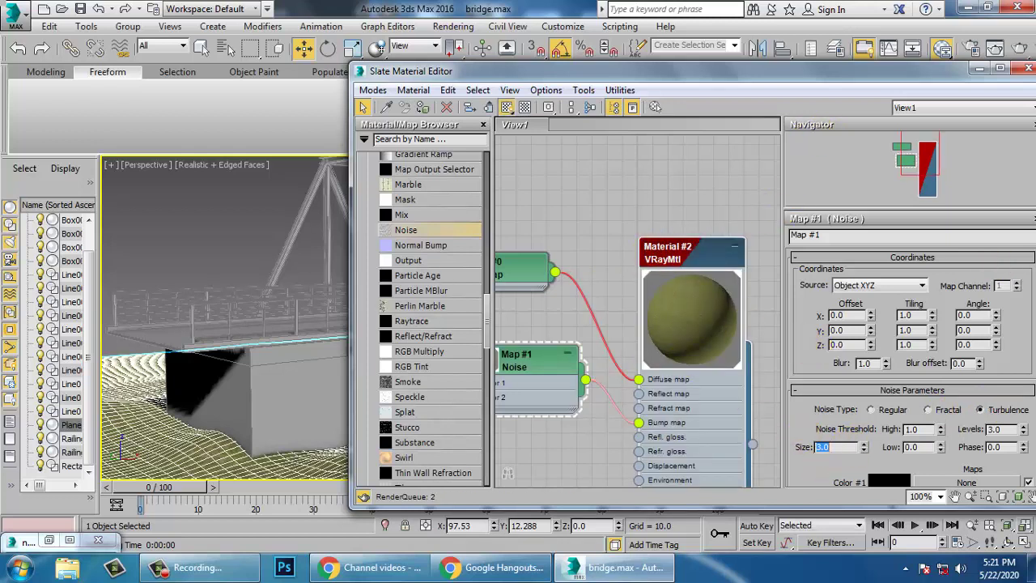
- Minimize the material editor and view the deselected, textured terrain with edged faces turned off
click(978, 67)
click(641, 211)
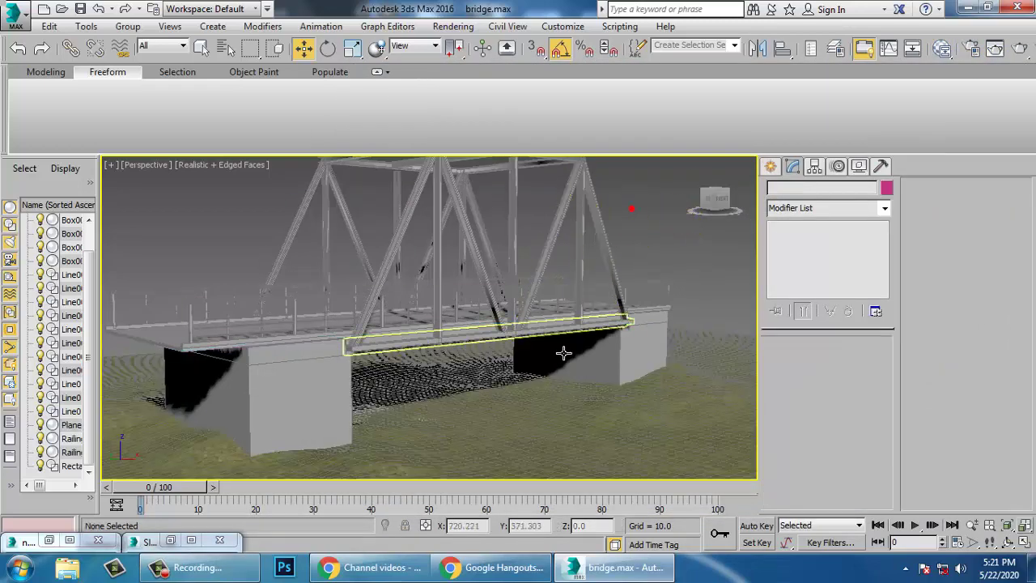
key(F4)
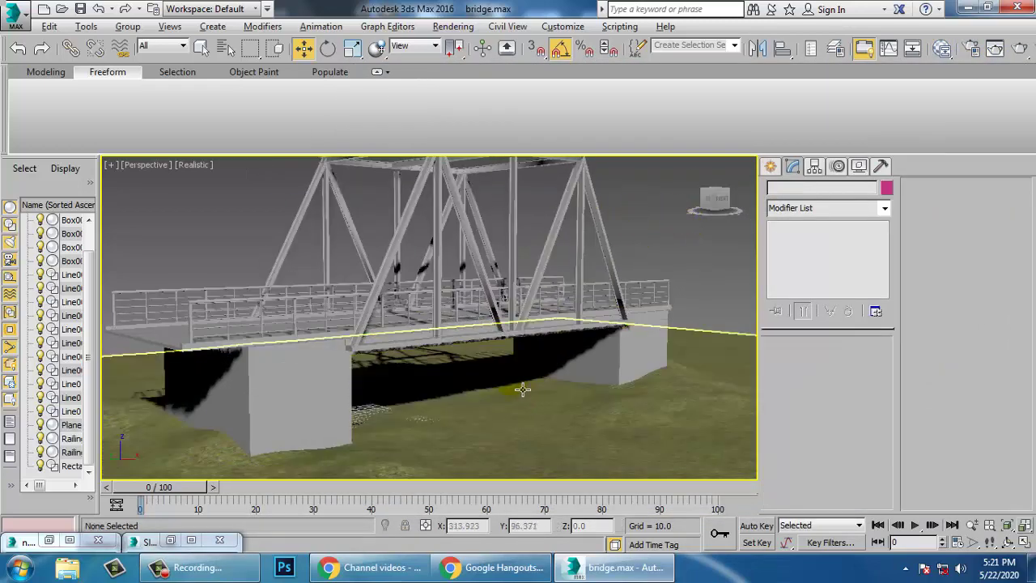
scroll(535, 390, up, 4)
mouse_move(537, 387)
alt+middle_down()
mouse_move(531, 340)
mouse_move(539, 351)
alt+middle_up()
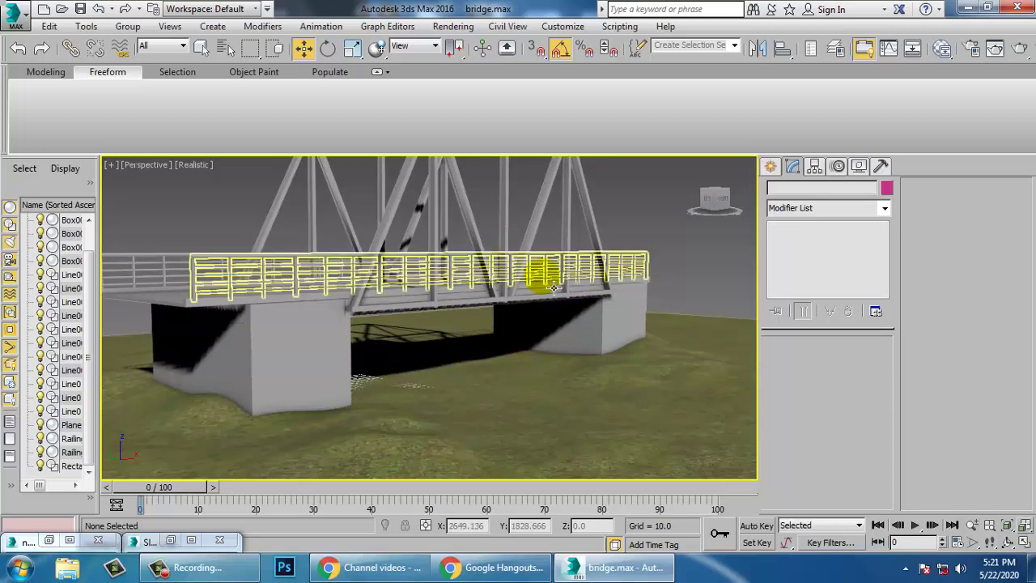
- Switch to Chrome and open google.com in the new incognito tab
click(16, 568)
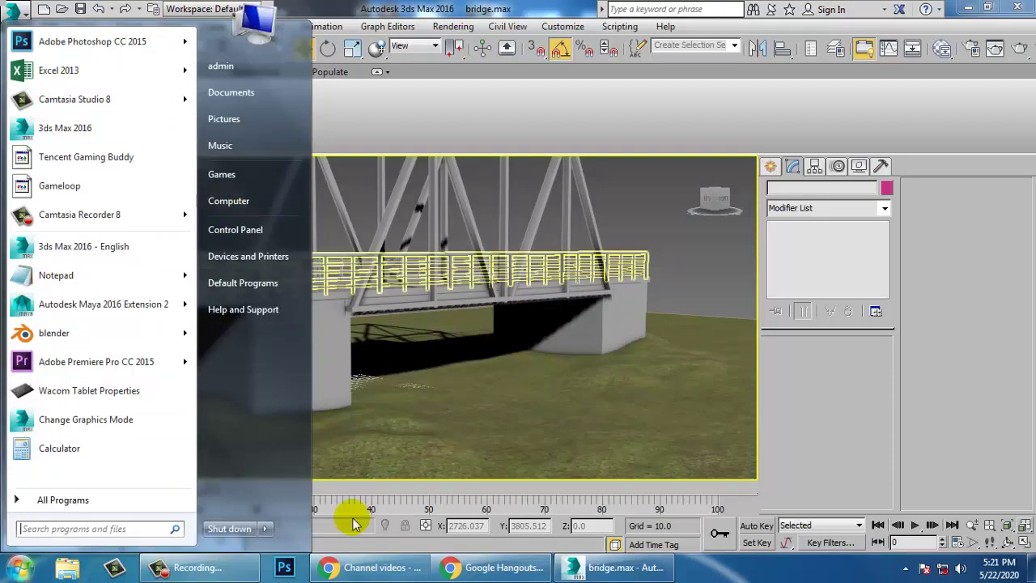
click(497, 567)
click(386, 14)
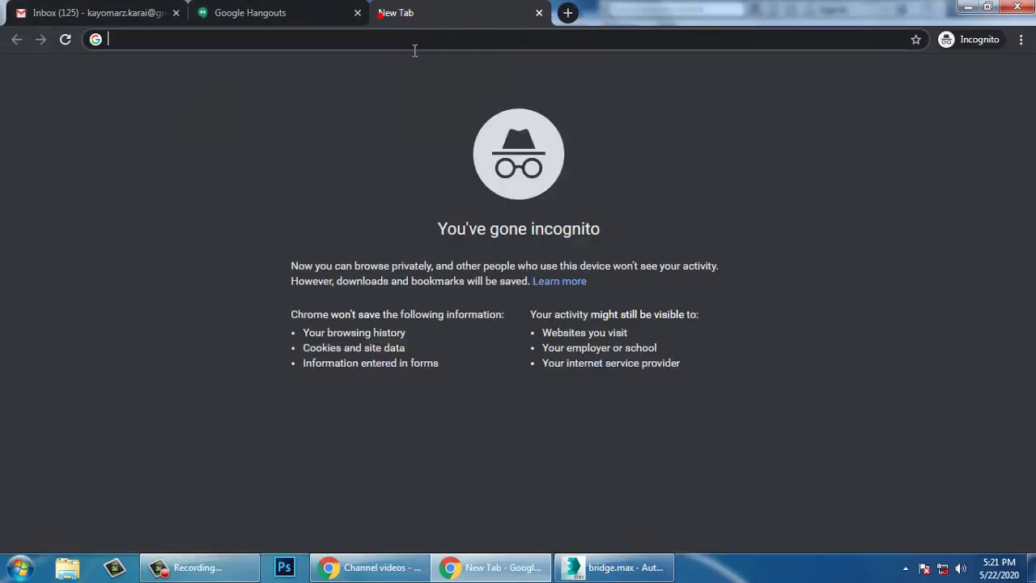
text(google.)
key(Return)
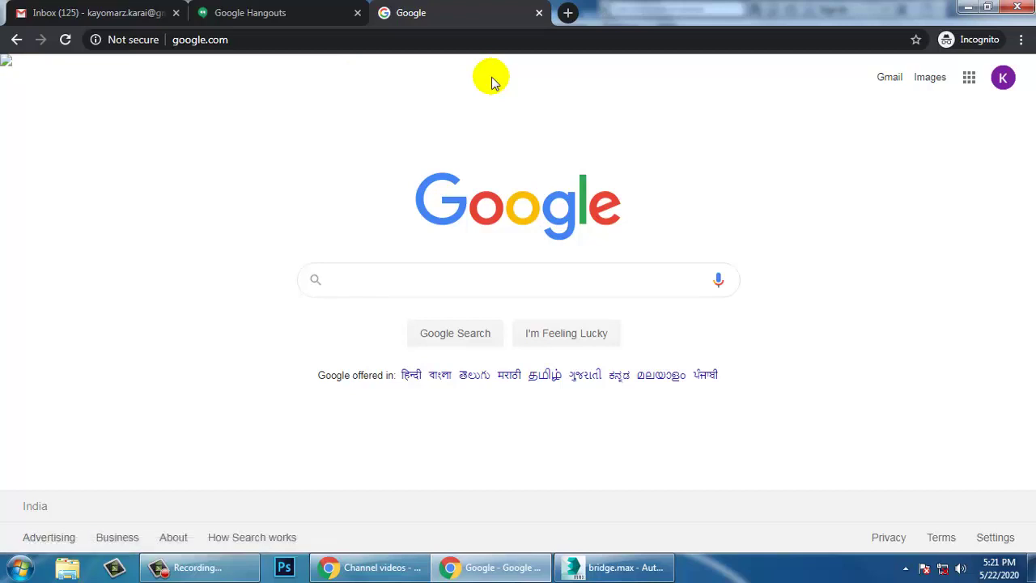
- Search the web for "dirt texture" and show the image results
text(d)
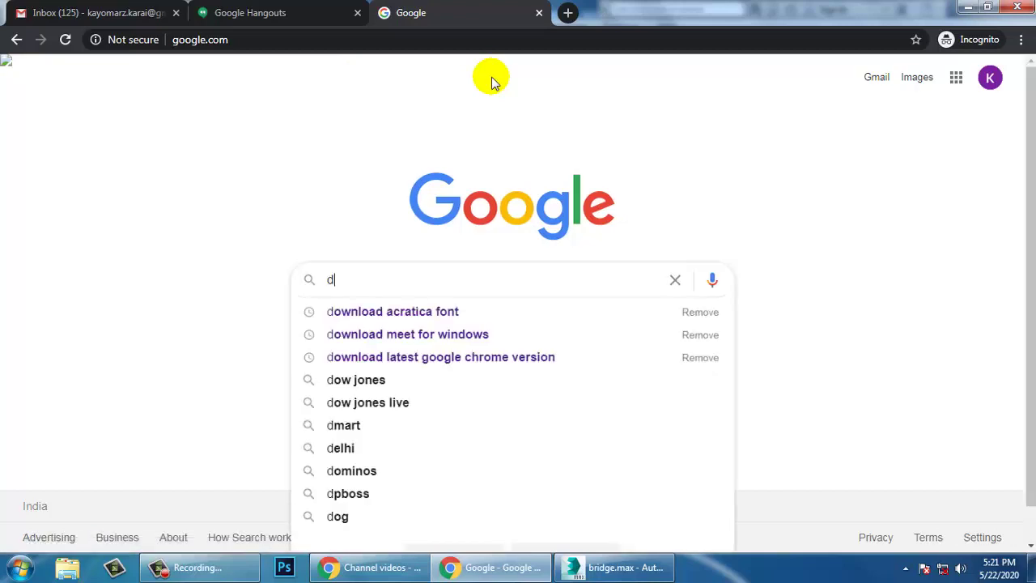
text(us)
key(BackSpace)
key(BackSpace)
text(irt )
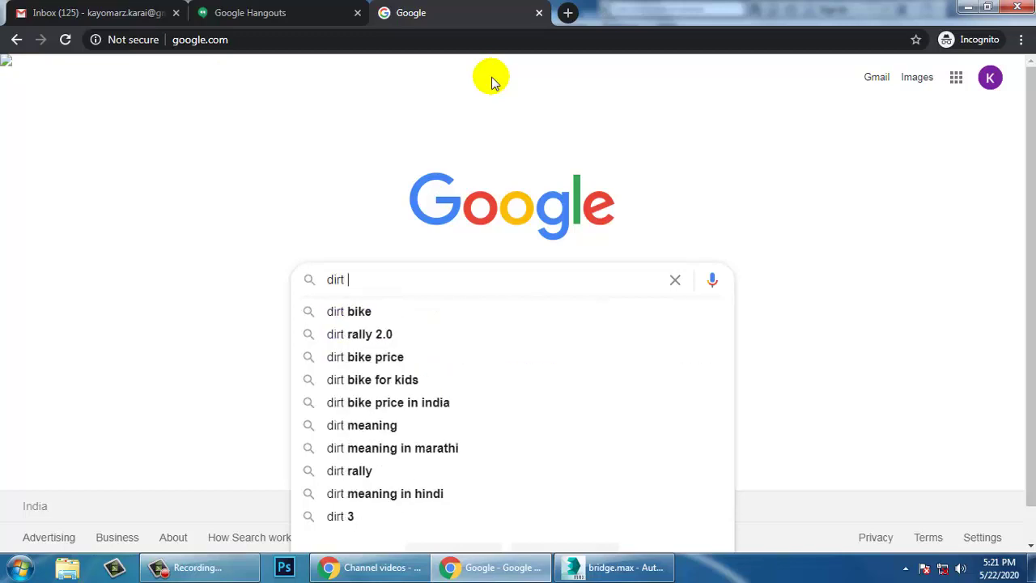
text(texture)
key(Return)
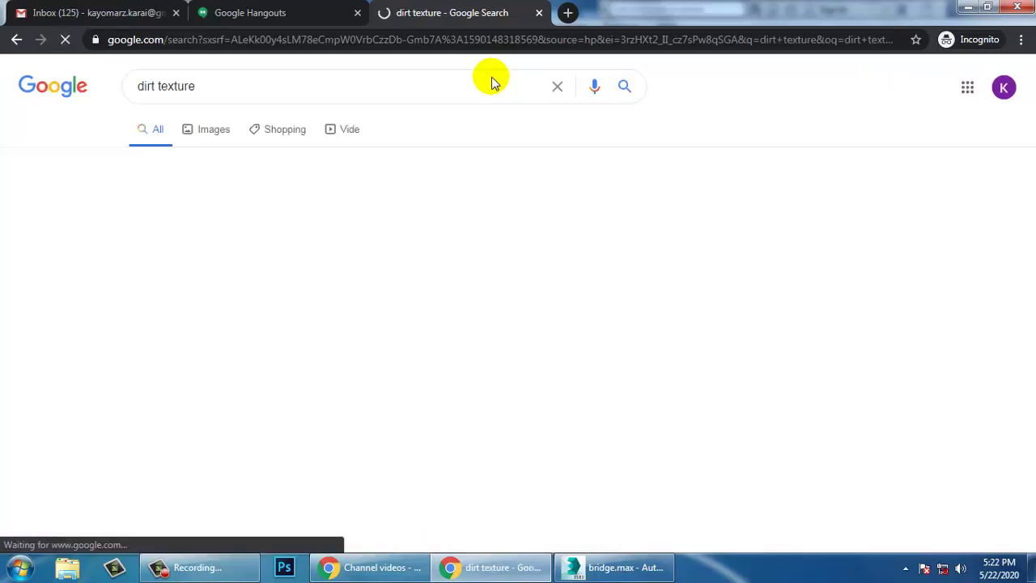
click(214, 130)
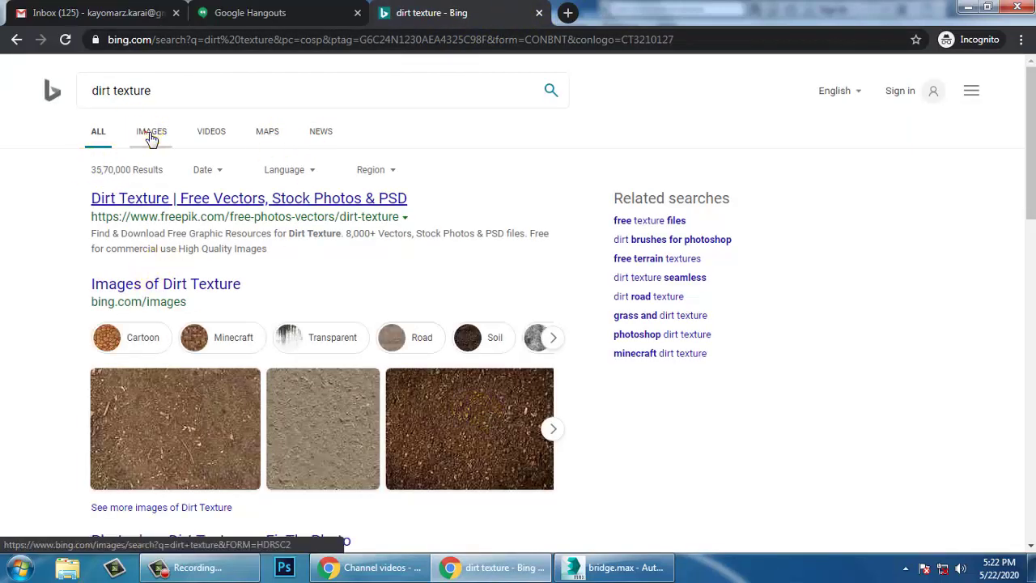
click(150, 135)
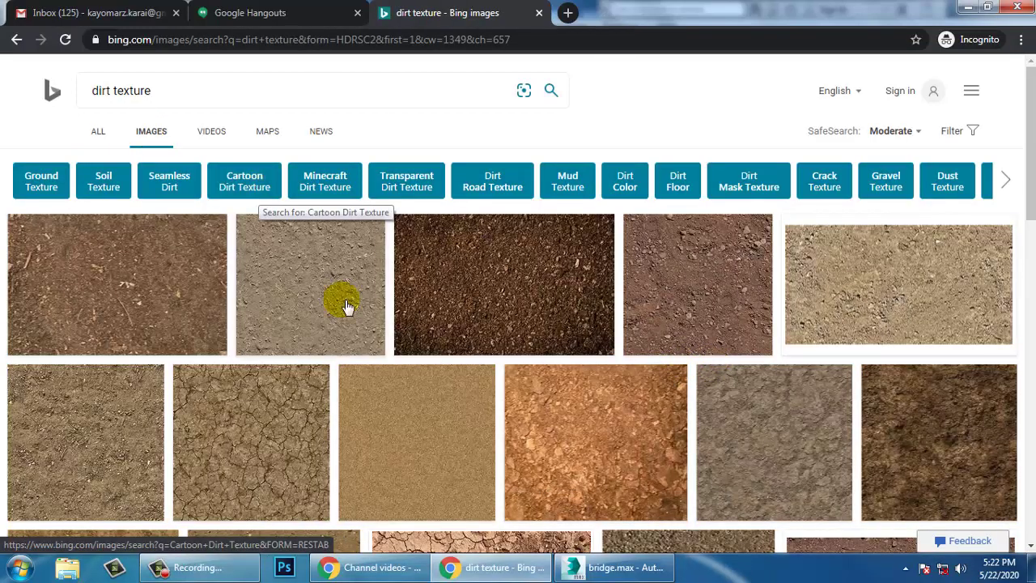
- Refine the image search to seamless dirt textures and open the 1600 × 1600 light brown ground texture full-size in a new tab
scroll(429, 344, down, 6)
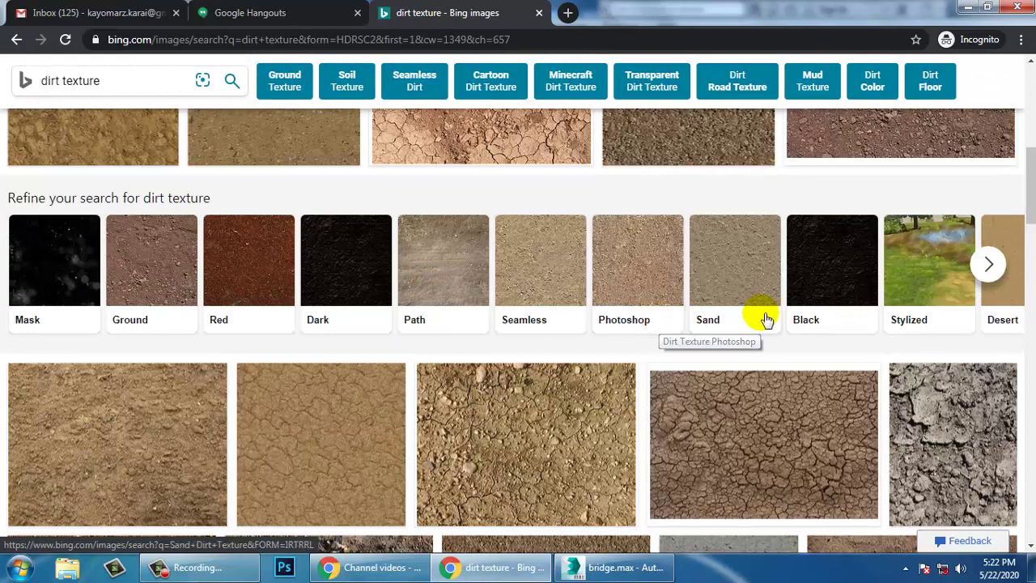
click(568, 259)
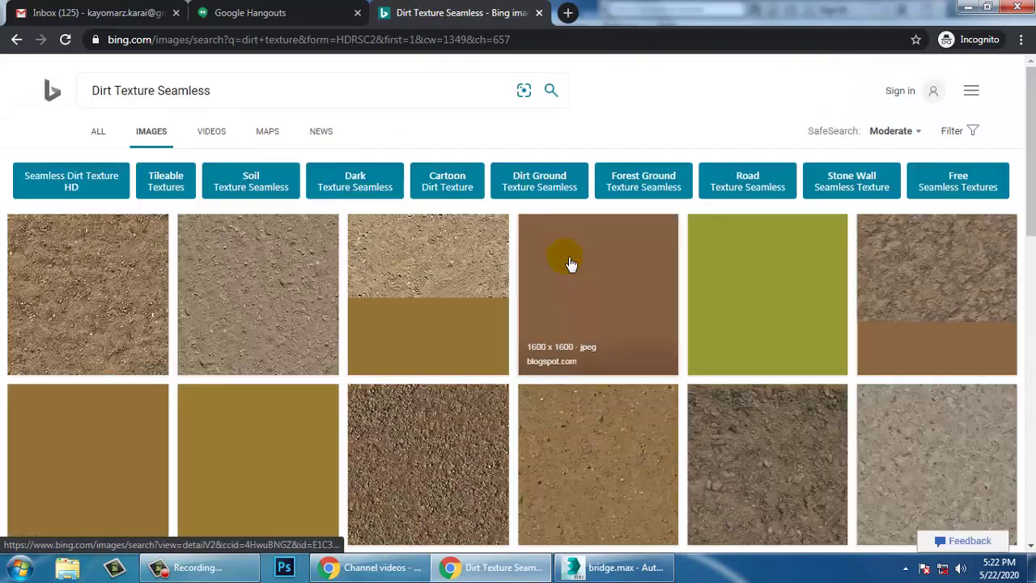
click(398, 254)
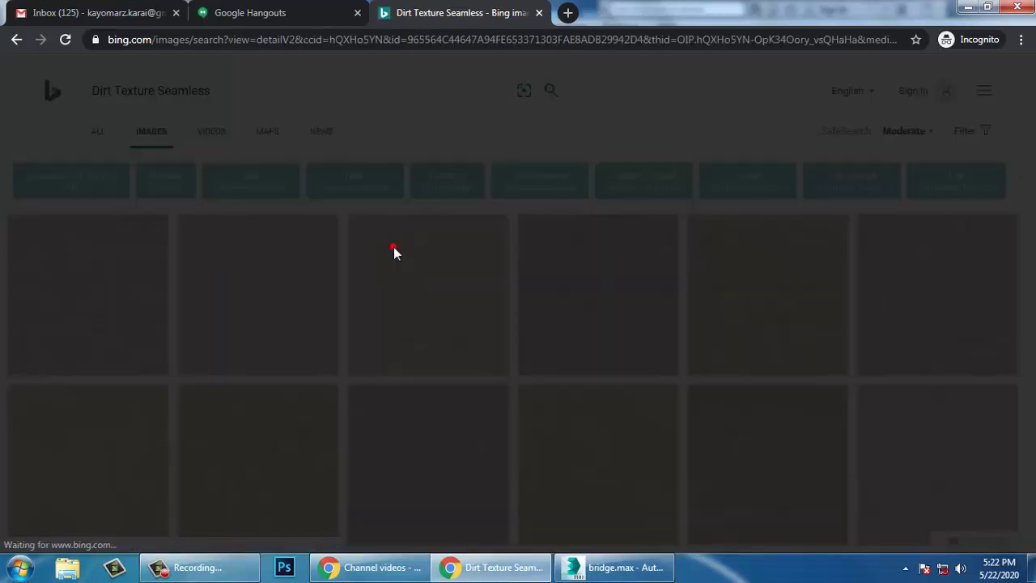
right_click(464, 212)
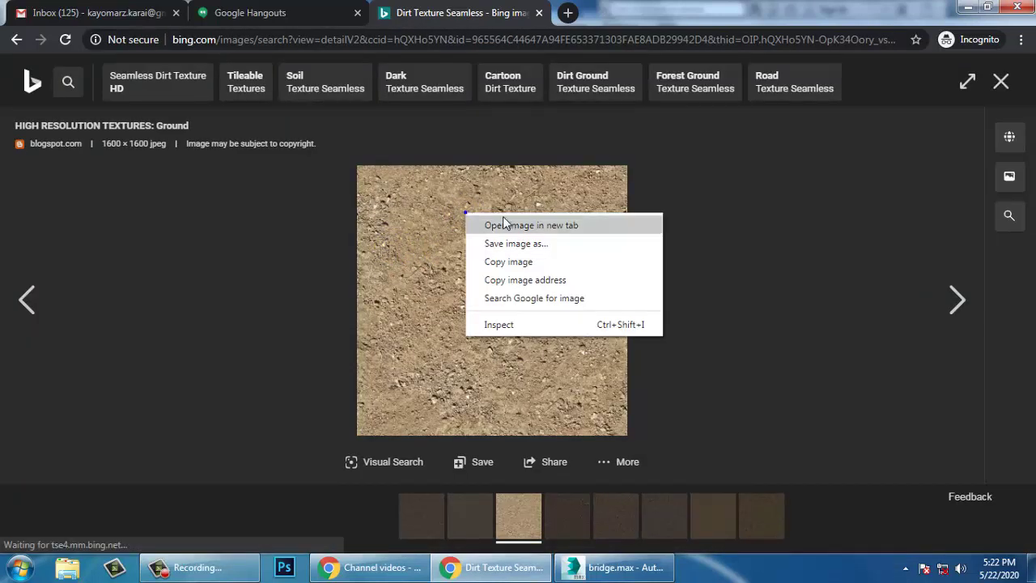
click(503, 226)
click(640, 12)
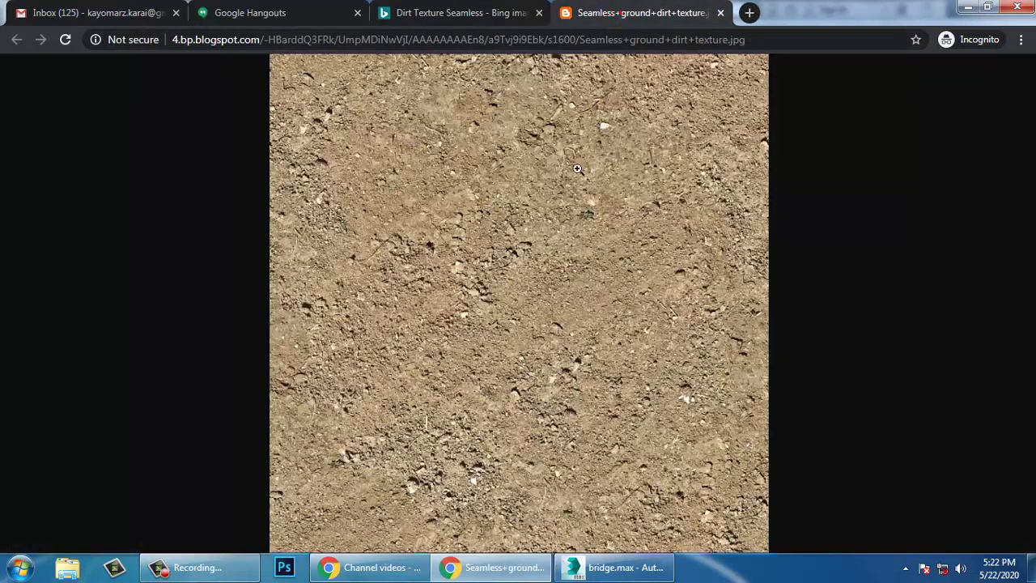
- Save the full-size image as the JPEG "Seamless ground dirt texture" in the Bridge texture folder
right_click(503, 190)
click(560, 219)
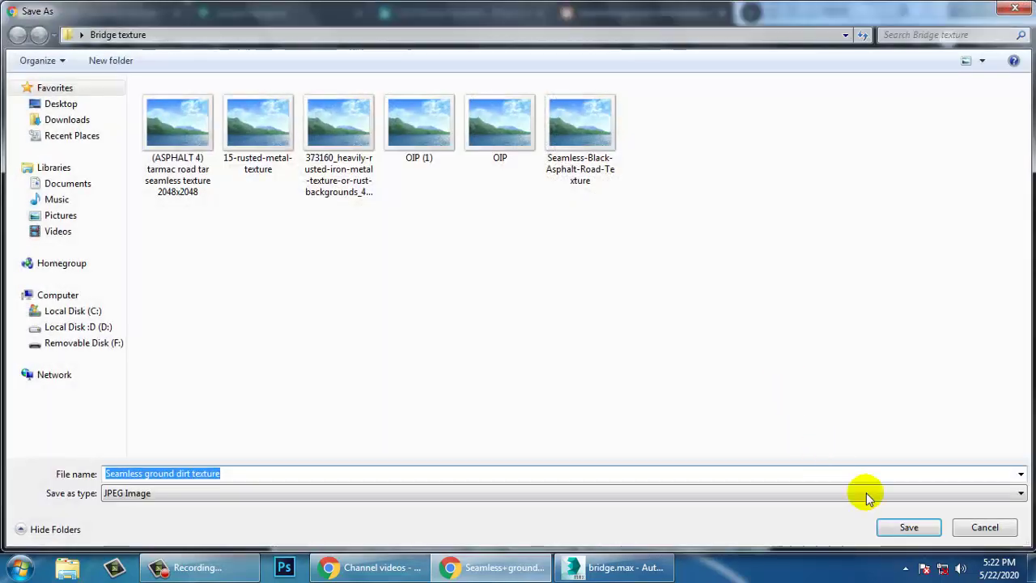
click(906, 528)
- Launch Adobe Photoshop CC 2015 and browse to the Bridge texture folder on the Desktop for opening files
click(20, 569)
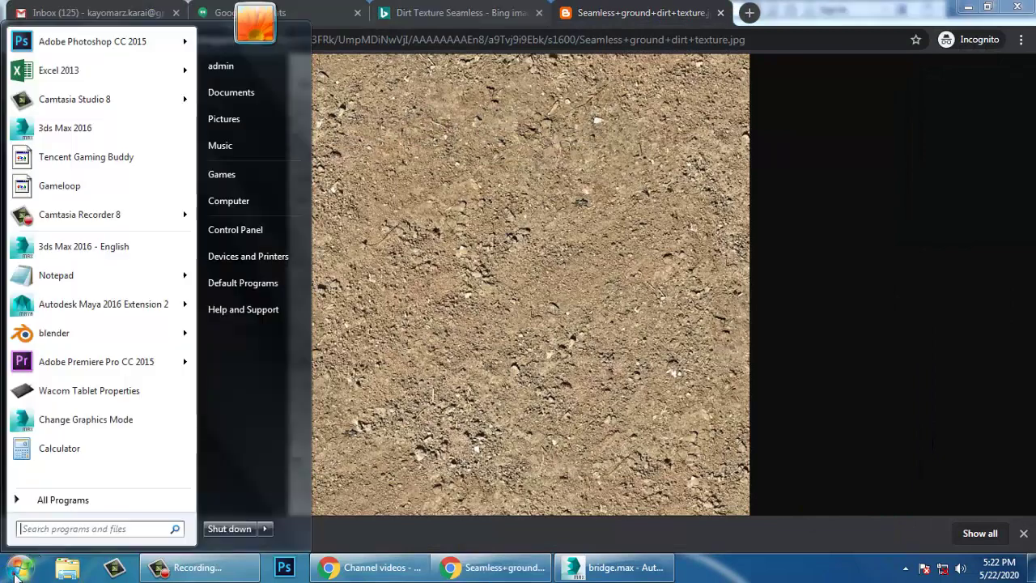
click(97, 38)
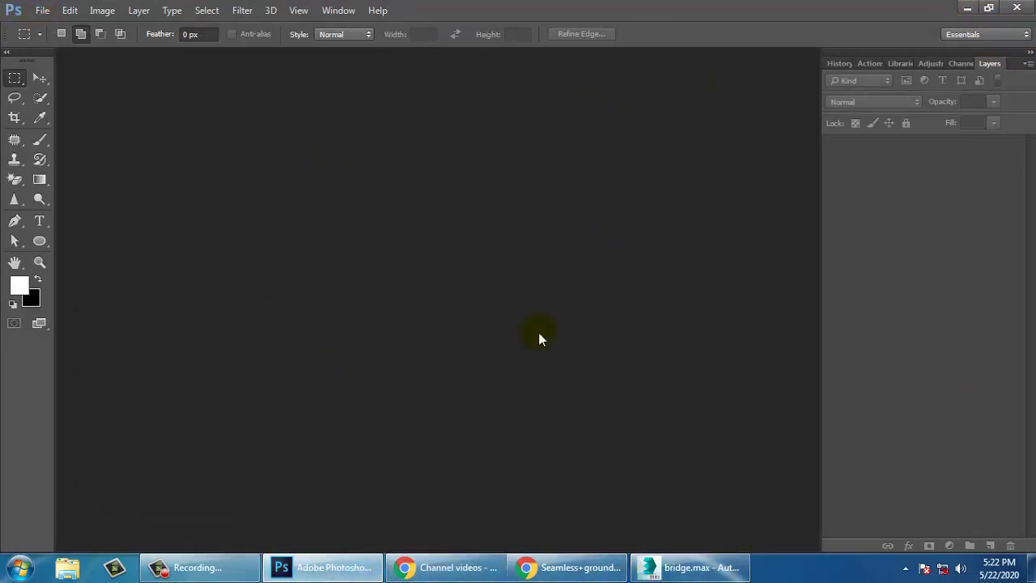
key(alt+f)
click(61, 41)
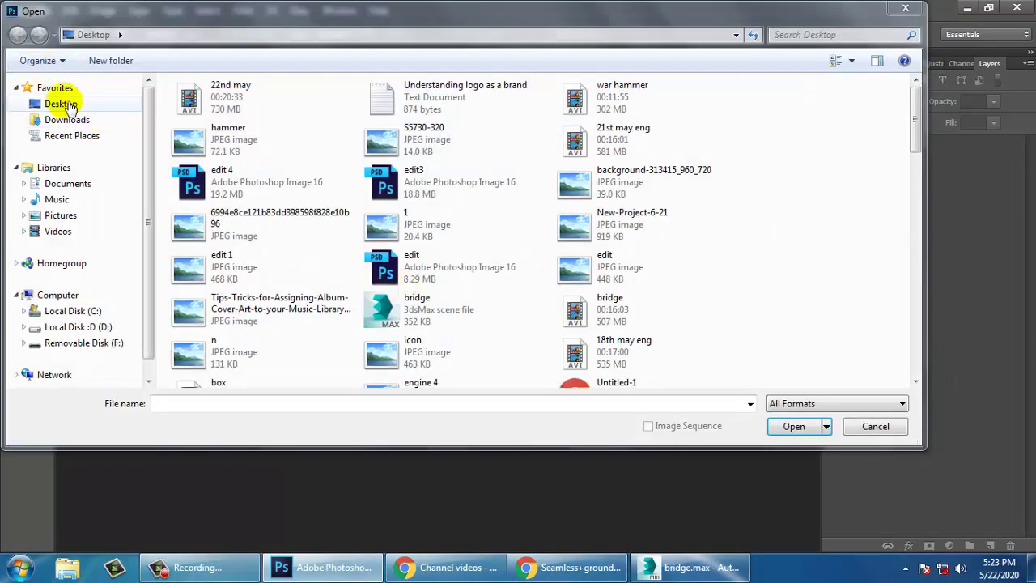
click(64, 104)
click(425, 195)
key(Right)
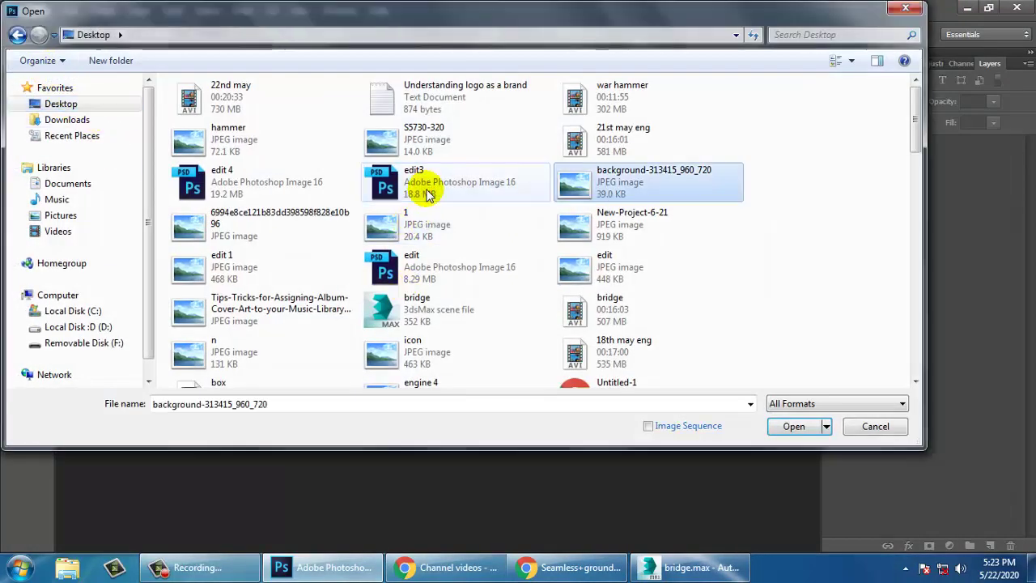
key(b)
key(b)
key(b)
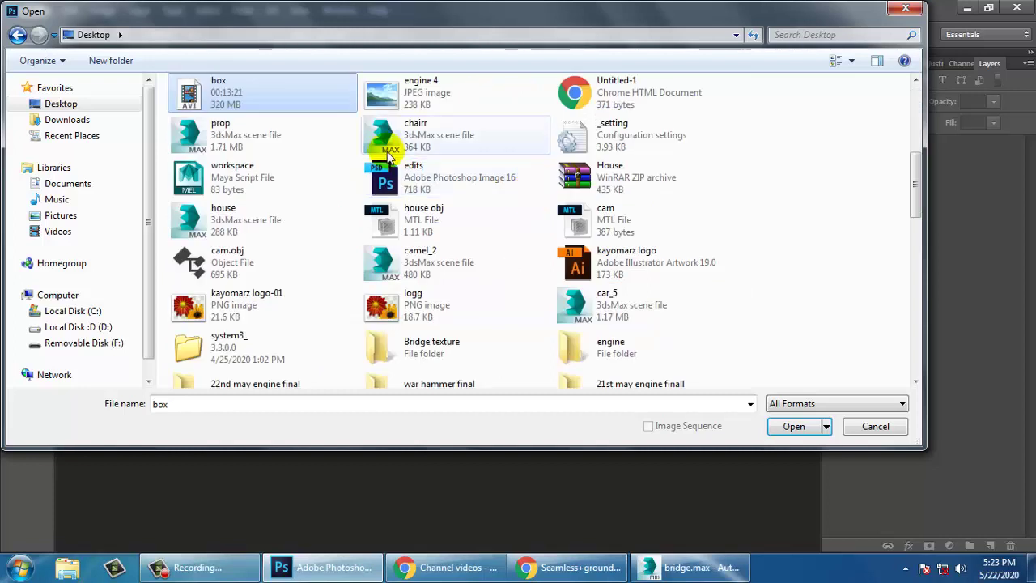
key(b)
double_click(475, 346)
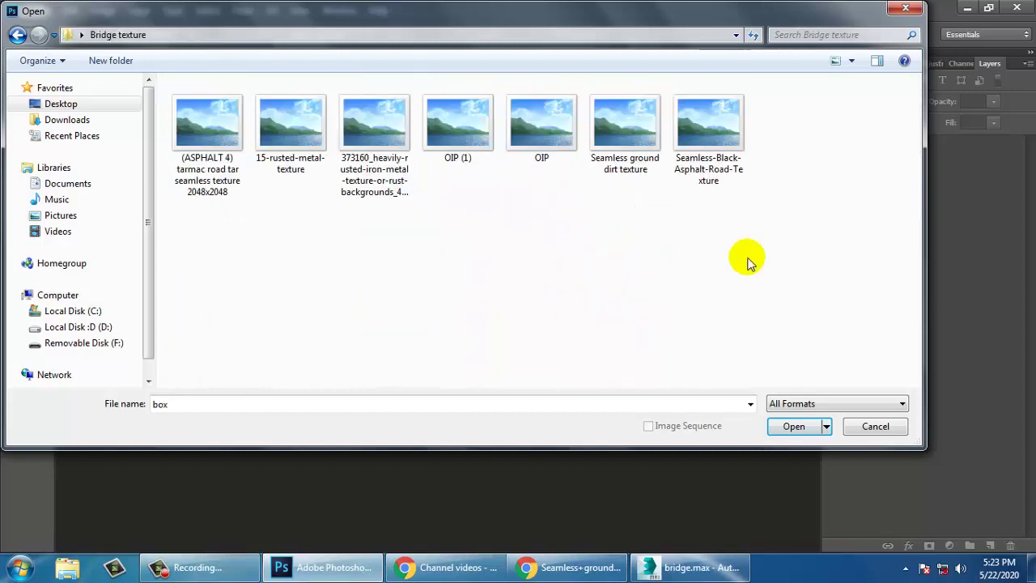
- Preview the asphalt, dirt and OIP textures in Windows Photo Viewer to identify the grass image
click(708, 139)
ctrl+click(557, 152)
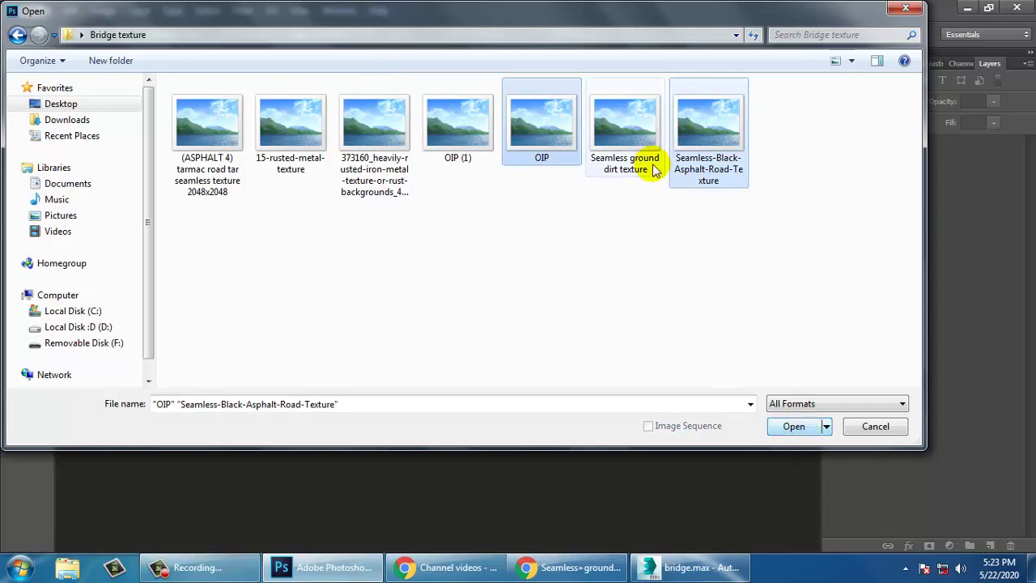
click(631, 158)
right_click(677, 121)
click(719, 154)
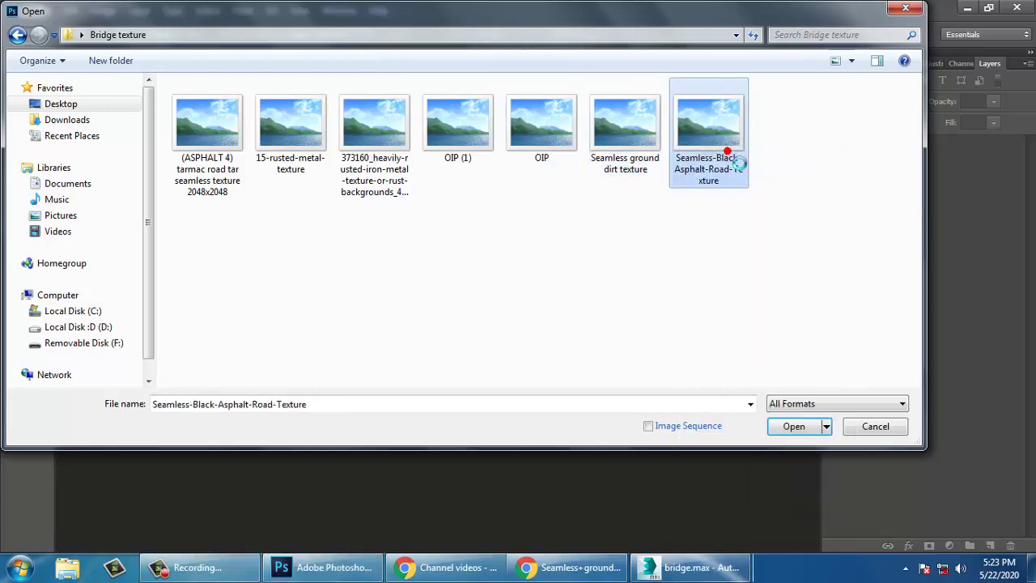
key(Left)
key(Left)
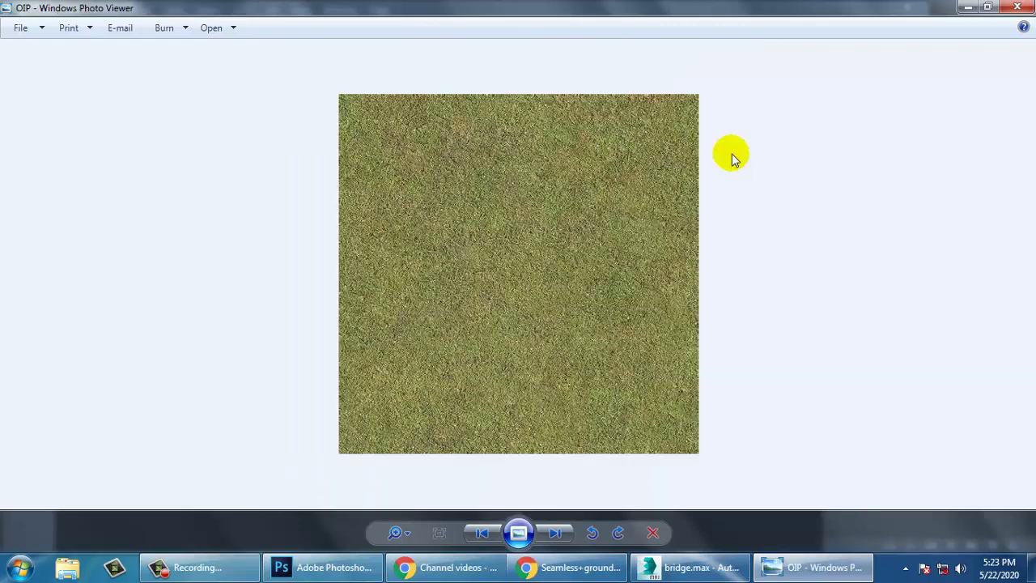
click(1016, 7)
- Open OIP and Seamless ground dirt texture together, and convert the dirt image's background into a regular layer
drag(544, 191, 653, 109)
click(793, 426)
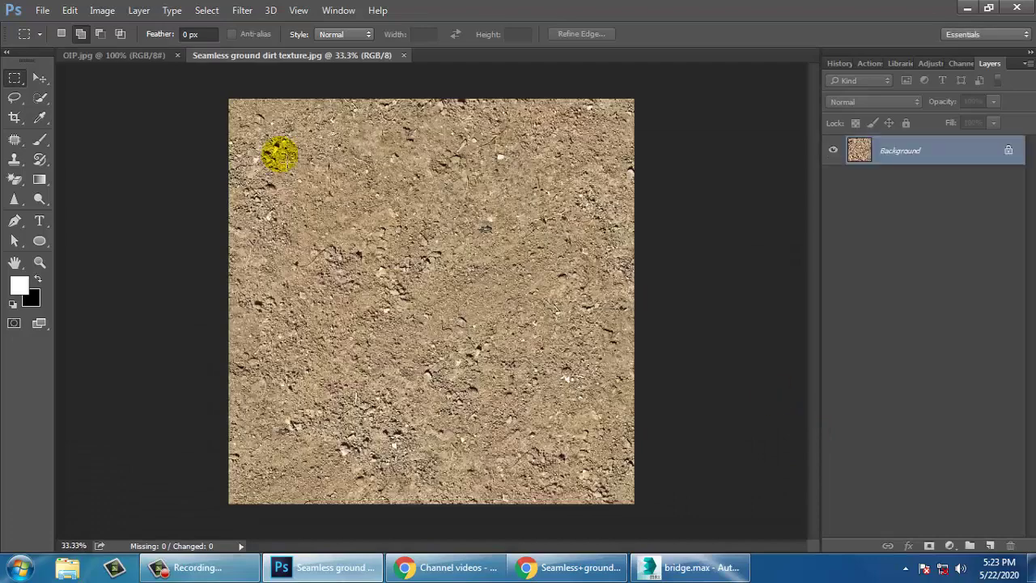
double_click(890, 150)
key(Return)
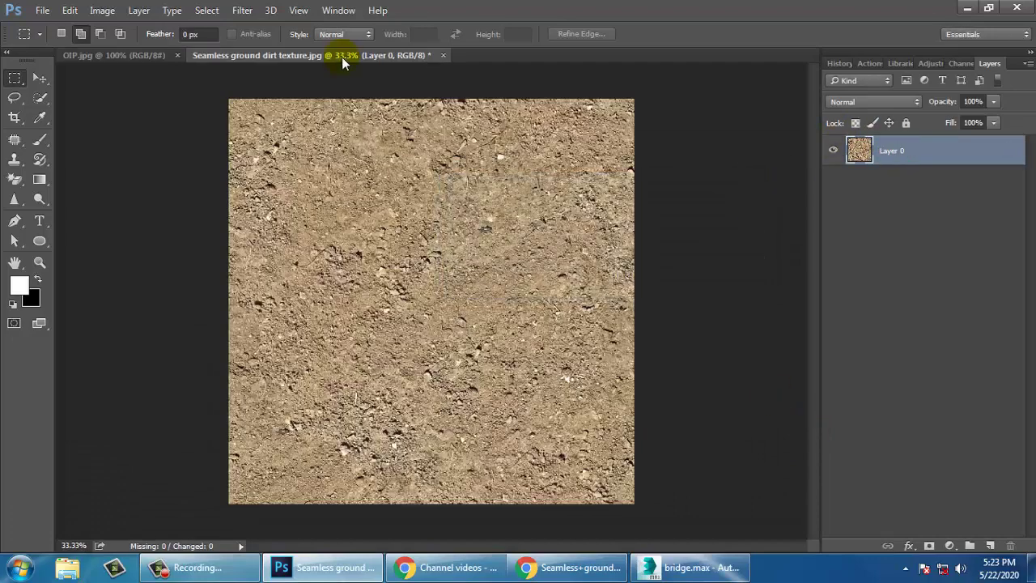
- Float the dirt document, copy its layer into the OIP grass image with the Move tool, and minimize the dirt document
drag(342, 56, 571, 187)
click(41, 78)
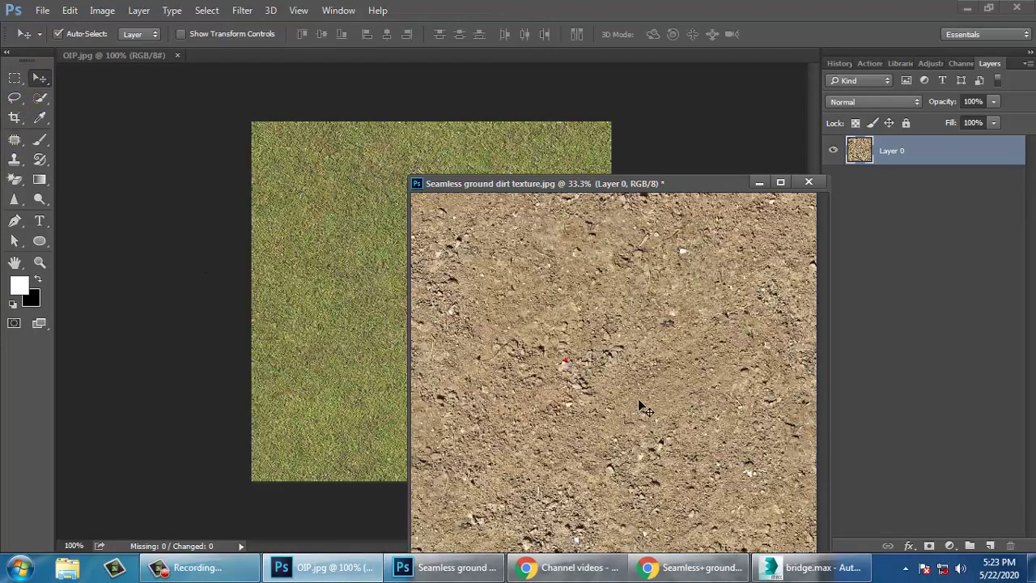
drag(638, 398, 361, 231)
click(758, 183)
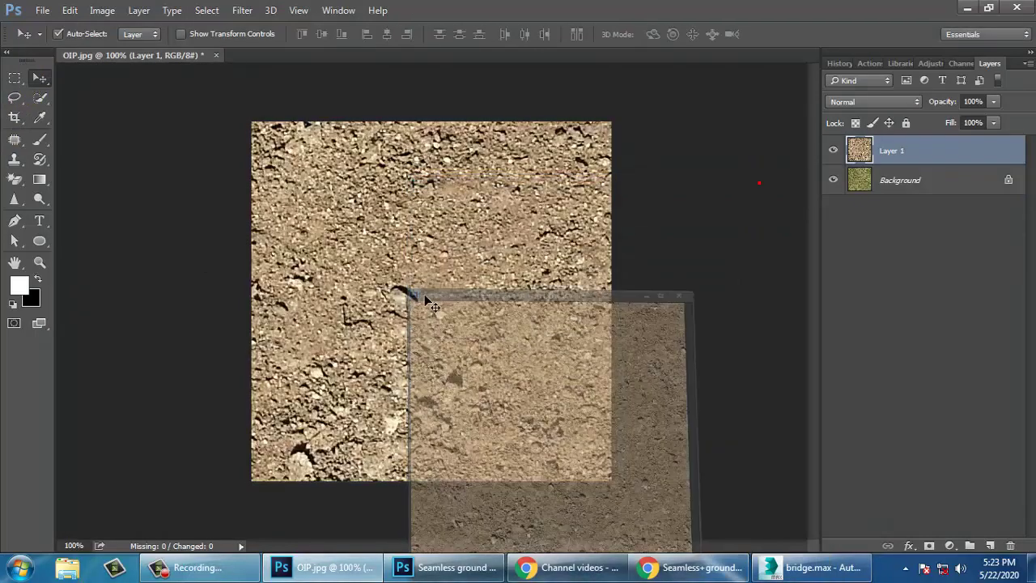
mouse_move(423, 296)
mouse_down()
mouse_move(406, 281)
mouse_move(435, 306)
mouse_up()
- Scale the dirt layer proportionally to about 35.81% and center it over the grass canvas using Free Transform
key(ctrl+t)
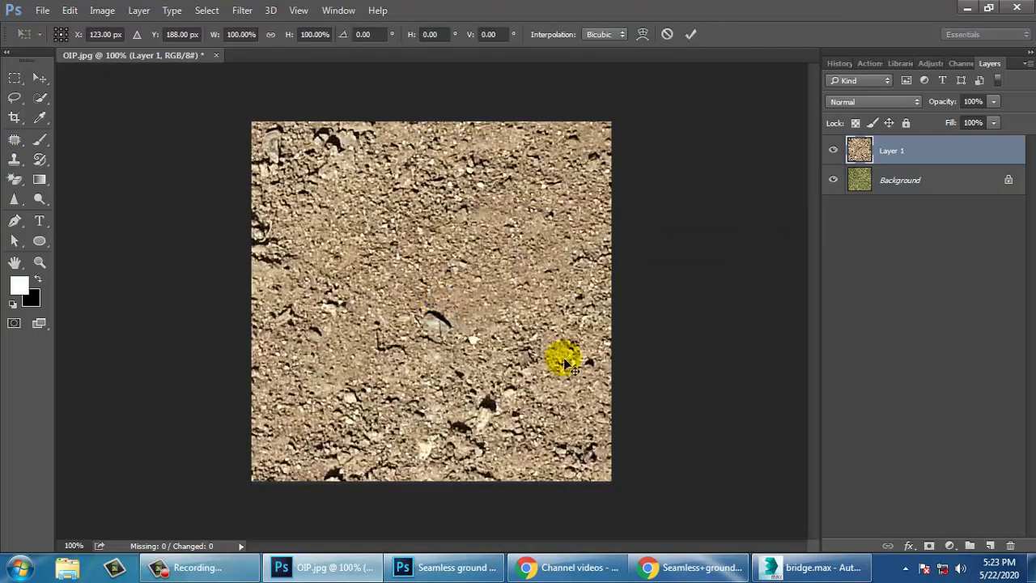
key(ctrl+minus)
key(ctrl+minus)
key(ctrl+minus)
key(ctrl+minus)
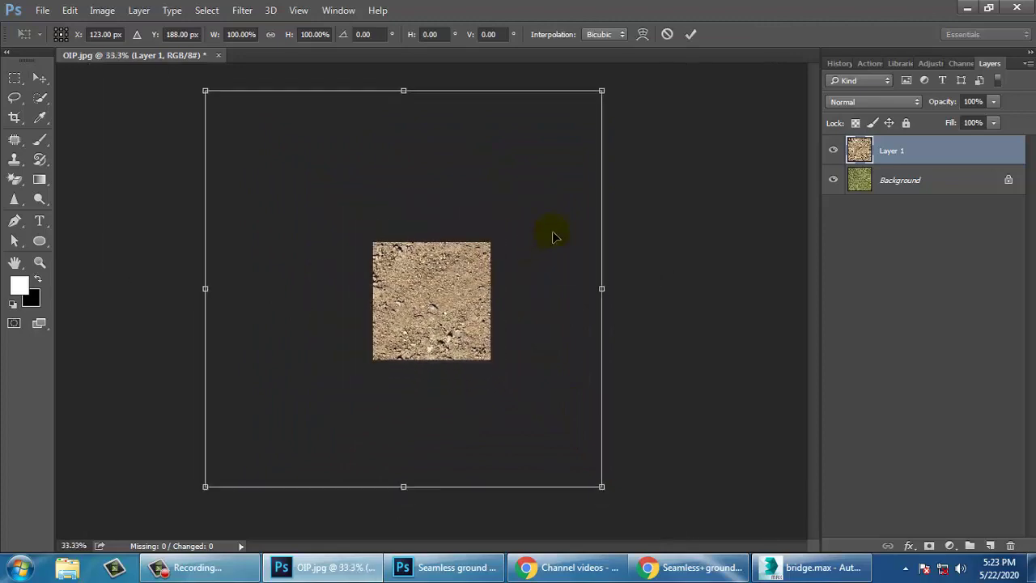
alt+shift+drag(571, 141, 509, 285)
key(ctrl+plus)
key(ctrl+plus)
key(ctrl+plus)
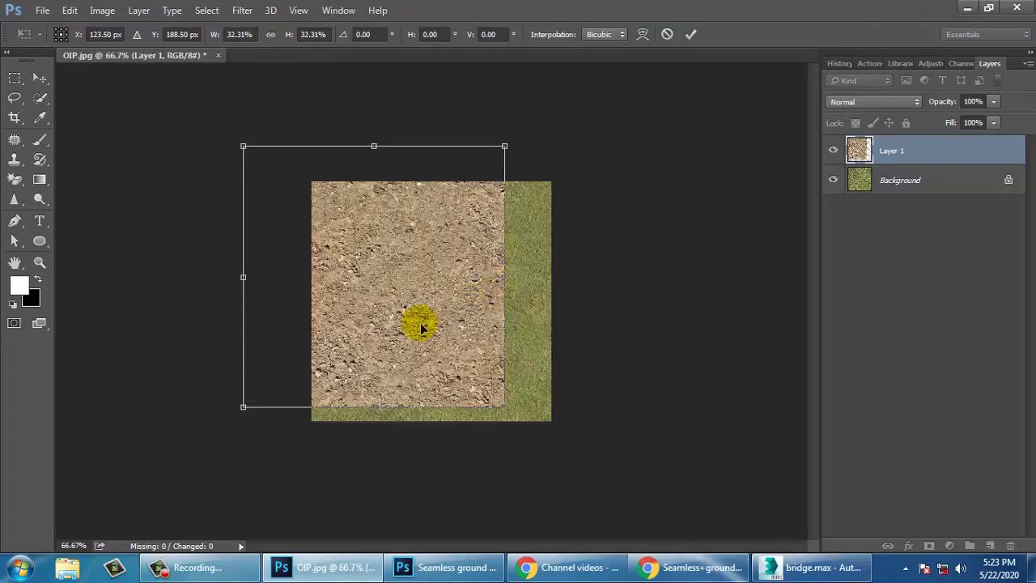
drag(420, 324, 467, 351)
alt+shift+drag(563, 432, 576, 445)
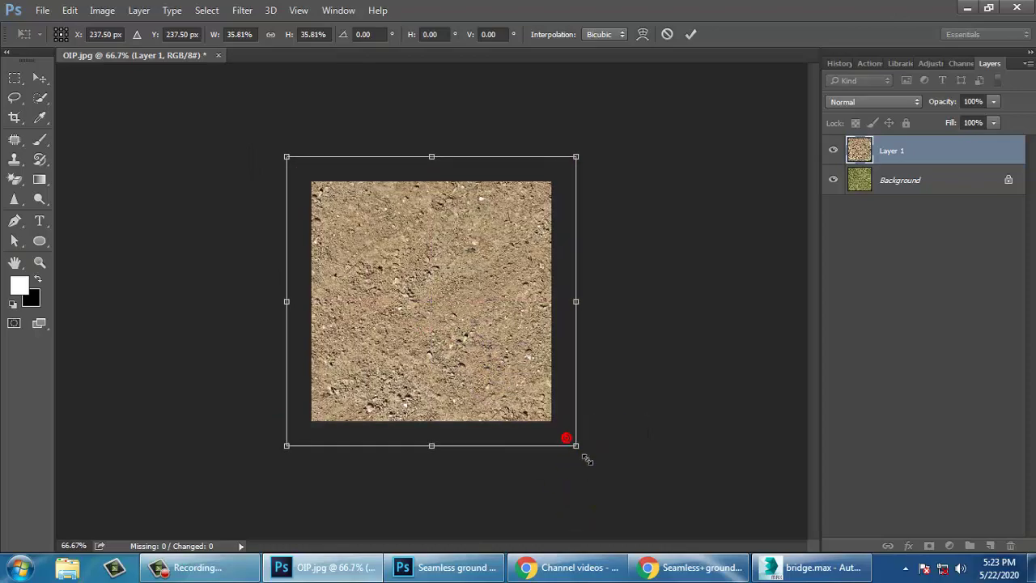
key(Return)
- Add a white layer mask to the dirt layer
key(ctrl+plus)
key(ctrl+plus)
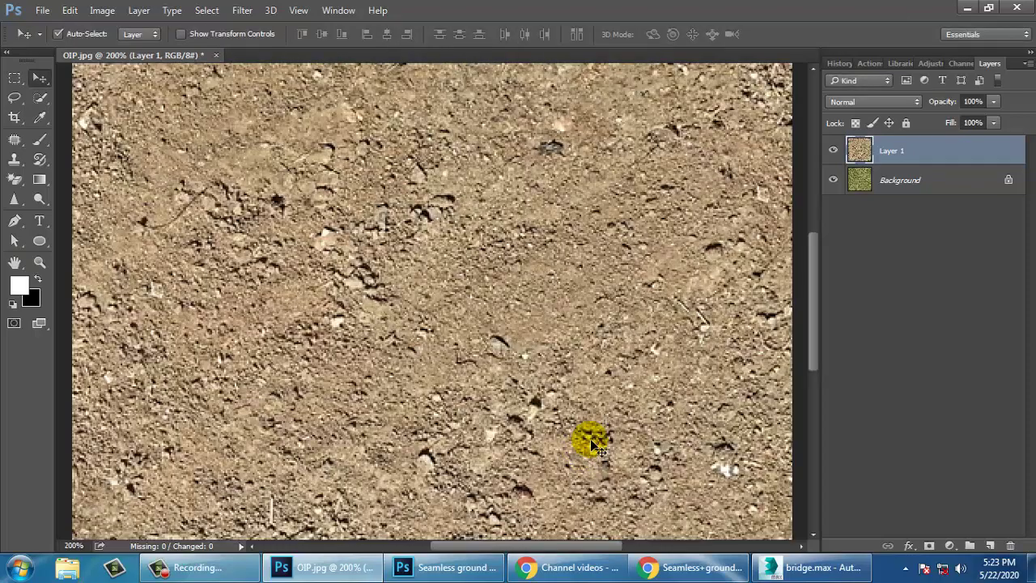
key(ctrl+minus)
key(ctrl+minus)
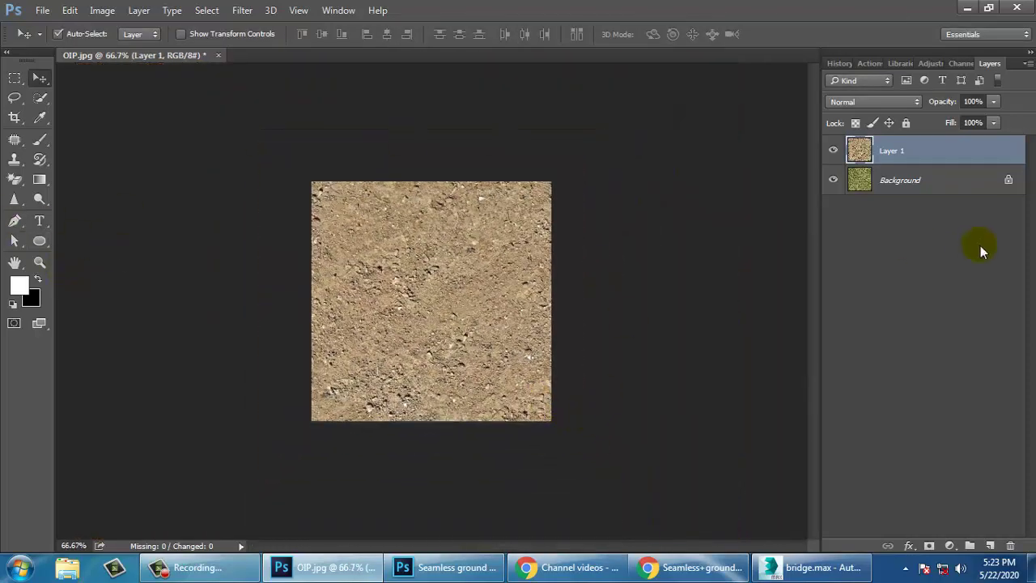
click(930, 546)
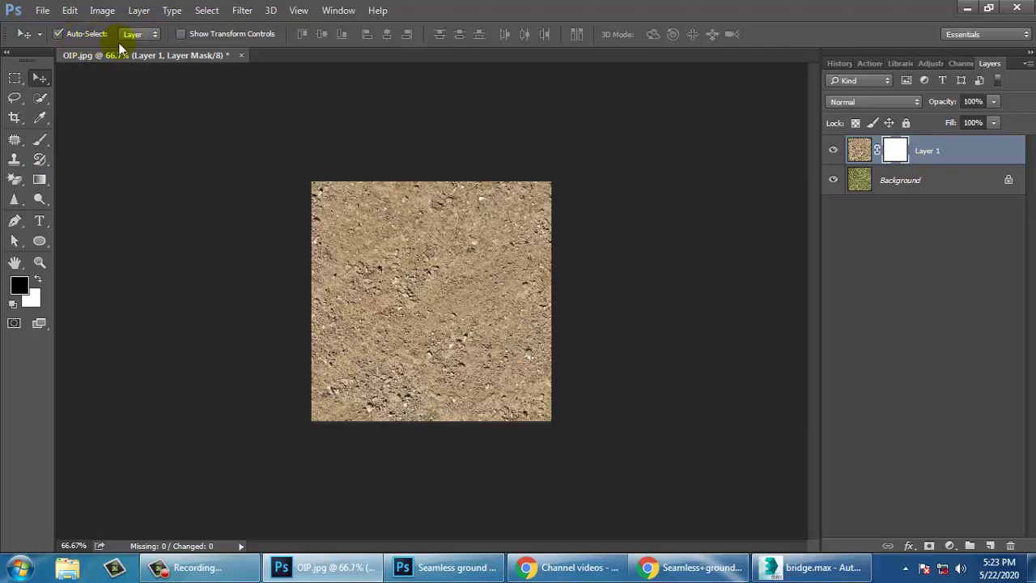
- Choose the 32 px splatter tip for the Brush tool and enlarge it to 400 px
click(41, 143)
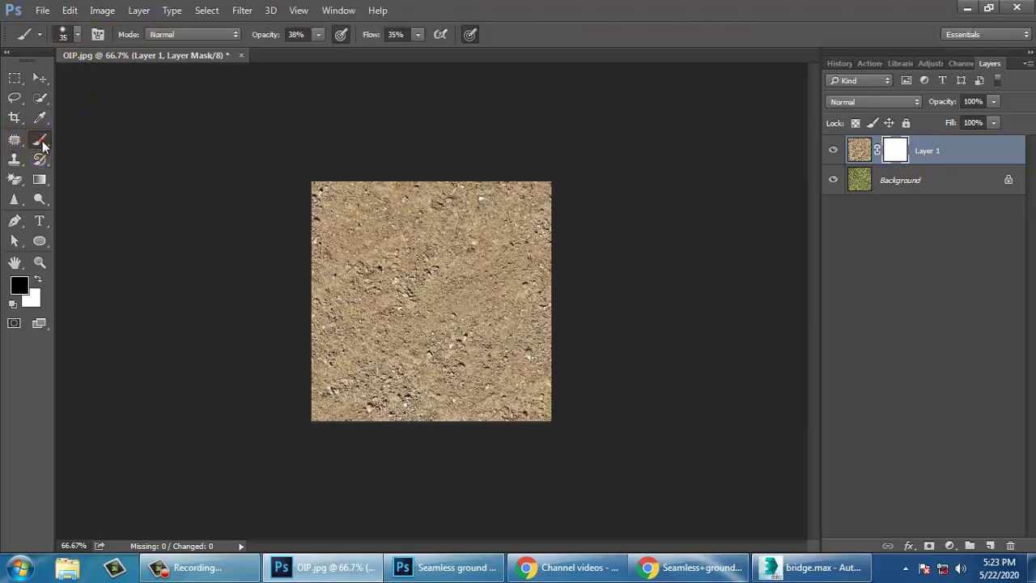
click(78, 35)
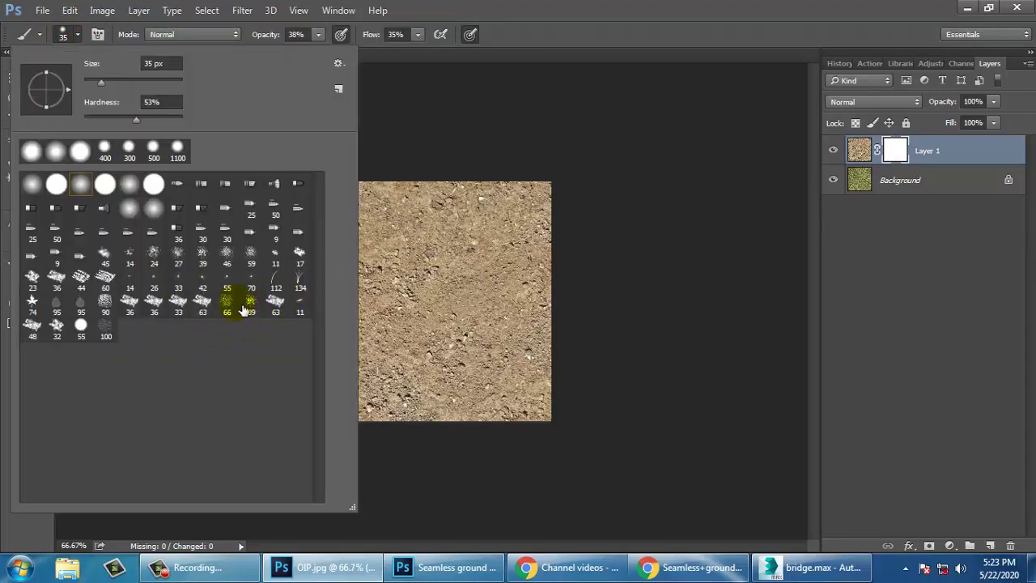
double_click(70, 332)
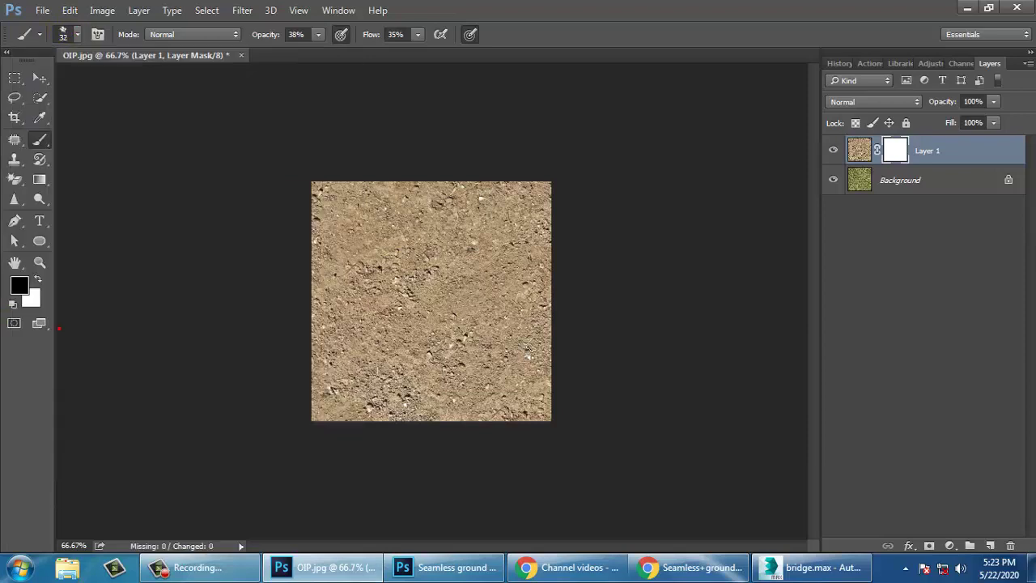
key(bracketright)
key(bracketright)
key(bracketright)
key(bracketright)
key(bracketright)
key(bracketright)
key(bracketright)
key(bracketright)
key(bracketright)
key(bracketright)
key(bracketright)
key(bracketright)
key(bracketright)
key(bracketright)
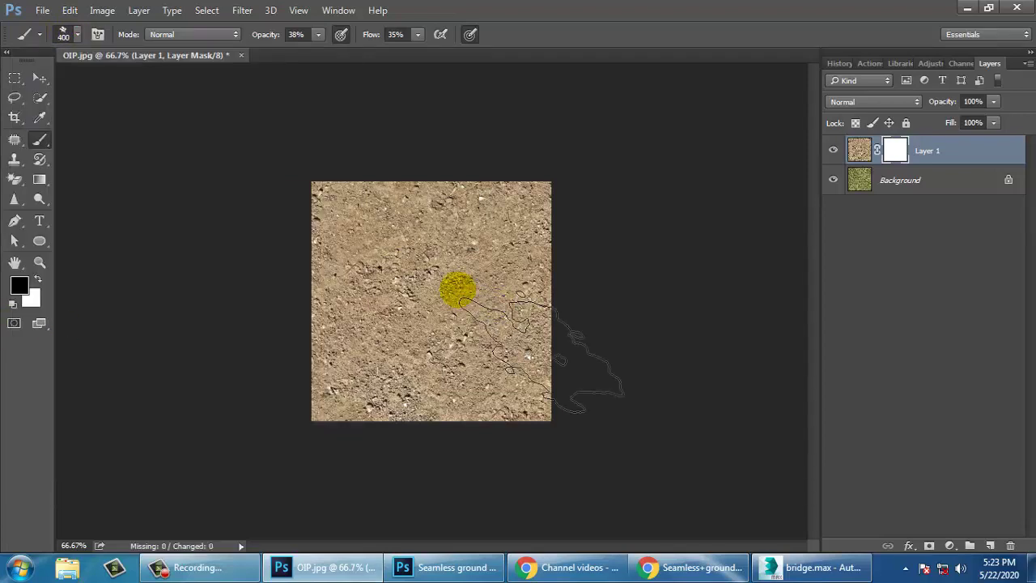
- Paint black on the dirt layer's mask to reveal patches of grass, reducing the brush to 250 px for smaller areas
click(516, 245)
mouse_move(515, 244)
mouse_down()
mouse_move(474, 215)
mouse_move(518, 226)
mouse_move(527, 259)
mouse_move(570, 271)
mouse_move(566, 352)
mouse_move(526, 381)
mouse_move(452, 382)
mouse_move(446, 471)
mouse_move(456, 485)
mouse_move(603, 439)
mouse_move(622, 486)
mouse_move(557, 486)
mouse_move(583, 458)
mouse_move(680, 454)
mouse_move(530, 483)
mouse_move(395, 373)
mouse_up()
key([)
key([)
key([)
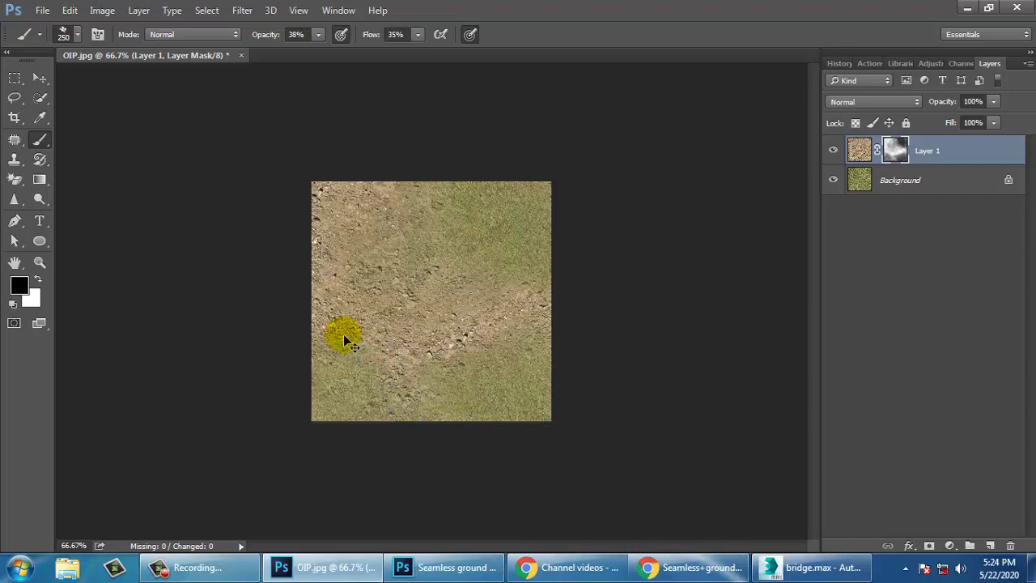
key(ctrl+plus)
key(ctrl+plus)
key(ctrl+minus)
mouse_move(286, 162)
mouse_down()
mouse_move(324, 154)
mouse_move(348, 214)
mouse_move(404, 203)
mouse_move(459, 141)
mouse_up()
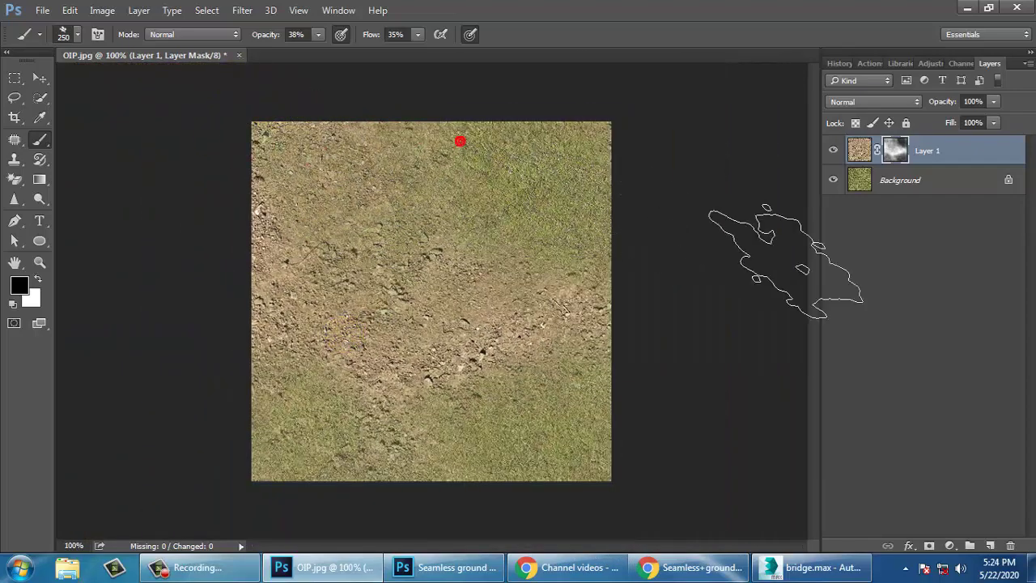
- Change the dirt layer's blend mode to Lighter Color after trying Dissolve, Screen and Color Dodge
click(874, 102)
click(862, 113)
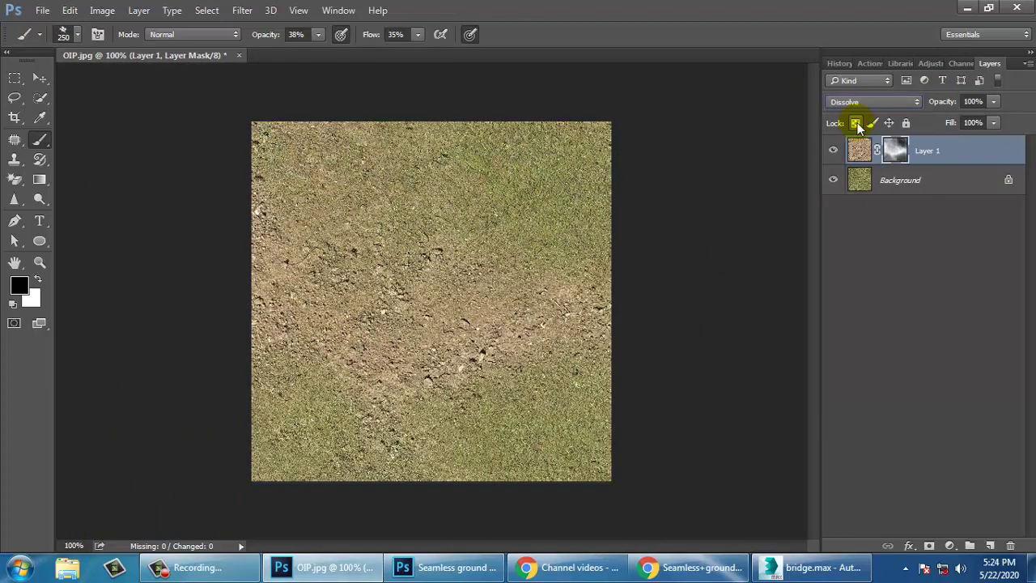
key(Down)
key(Down)
key(Down)
key(Down)
key(Down)
key(Down)
key(Down)
key(Down)
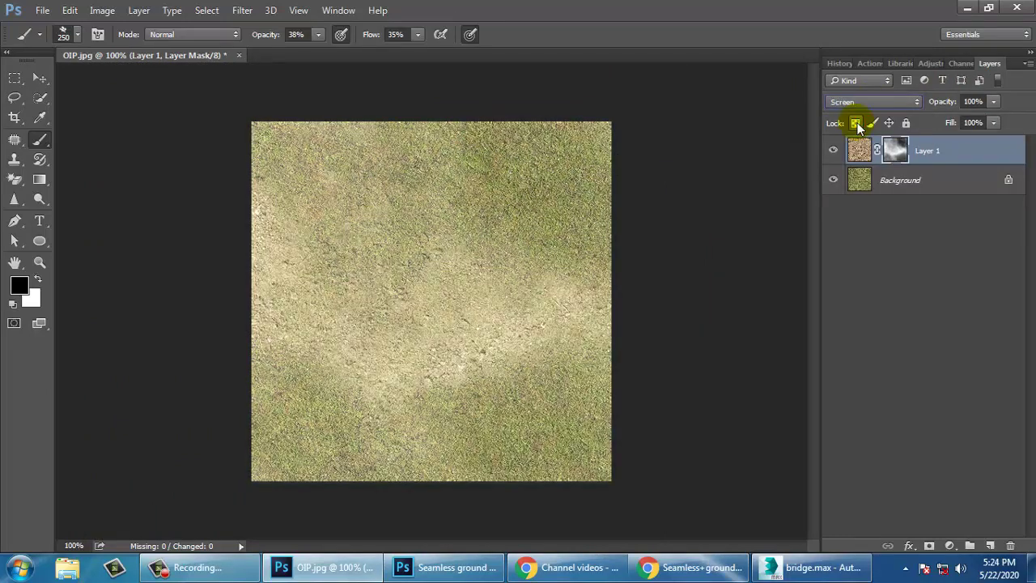
key(Down)
key(Down)
key(Down)
key(Down)
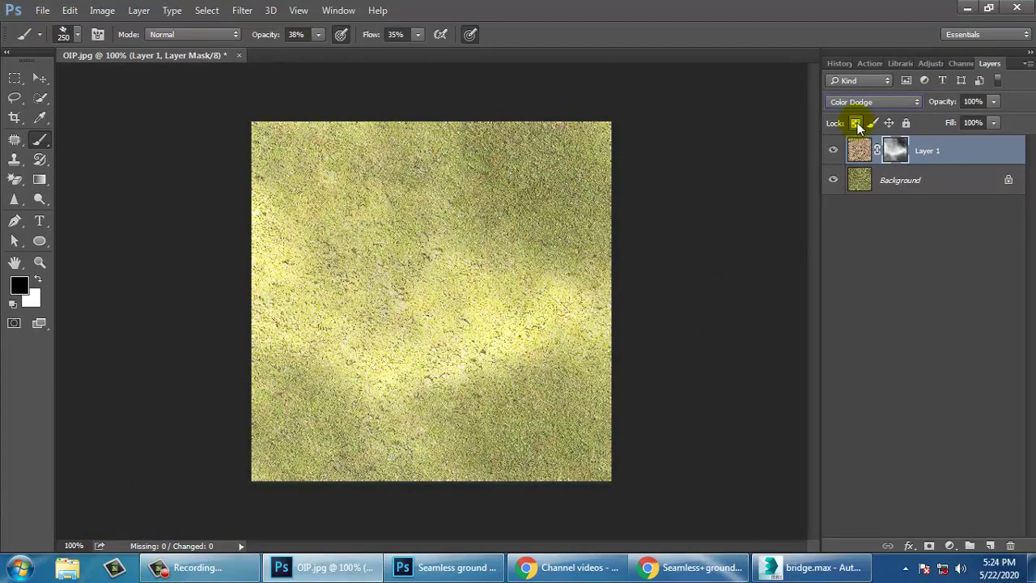
key(Up)
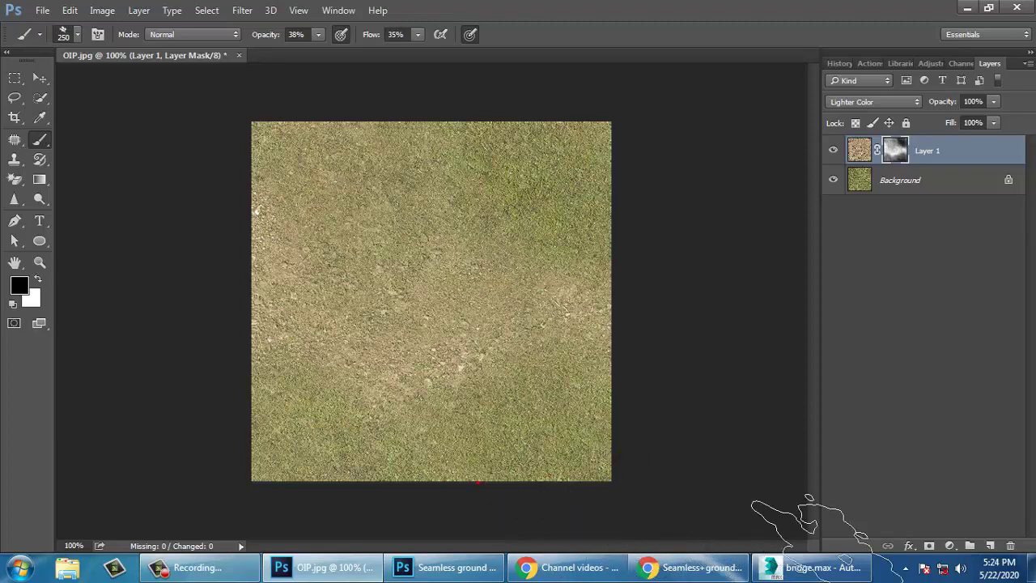
- Save the blended texture as a JPEG named ground at maximum quality 12 with the Progressive format and 3 scans
click(42, 10)
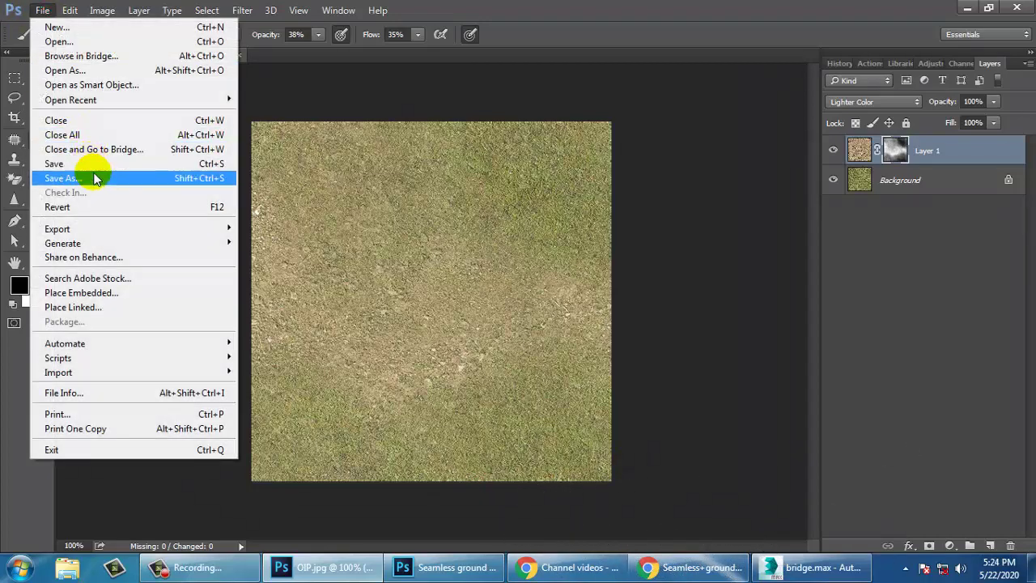
click(95, 177)
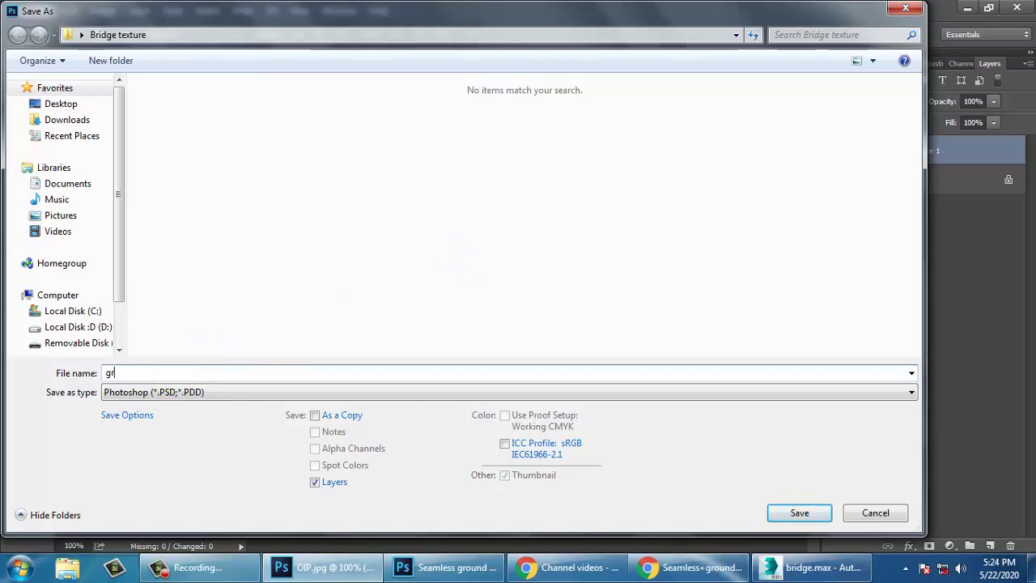
key(Tab)
key(j)
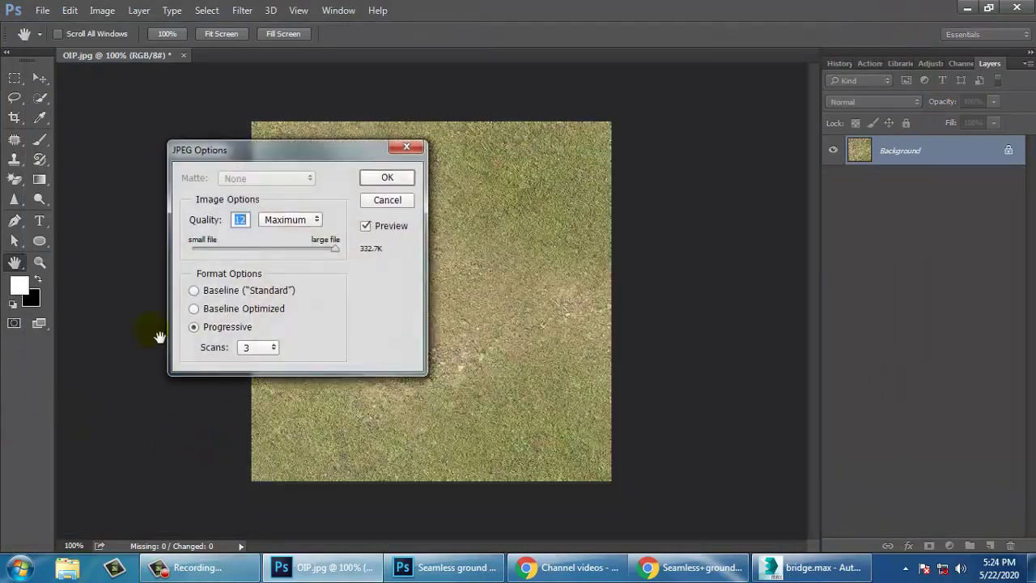
click(387, 178)
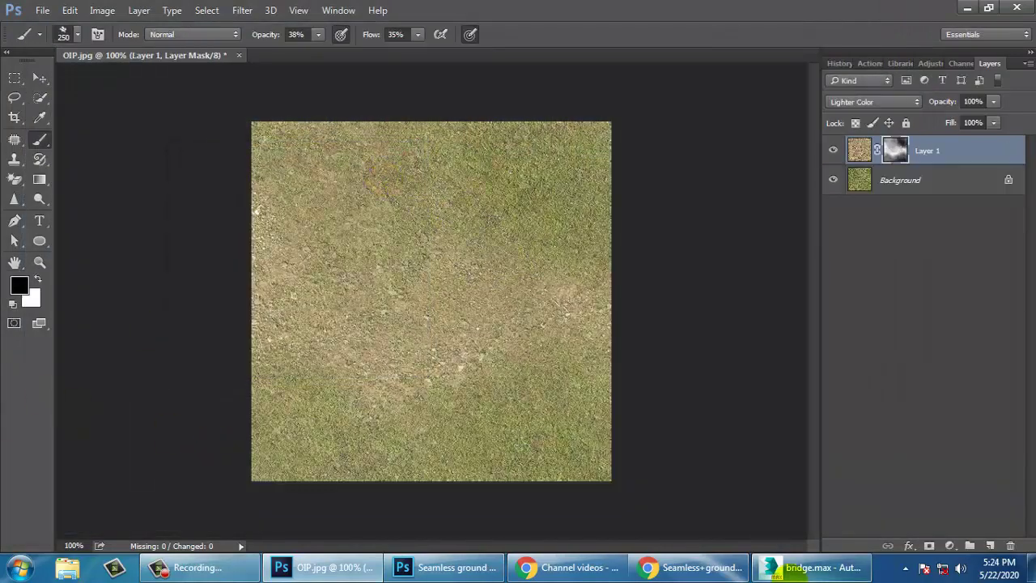
- Switch to 3ds Max and replace the terrain material's diffuse bitmap with the ground image from the Bridge texture folder
click(842, 566)
click(666, 439)
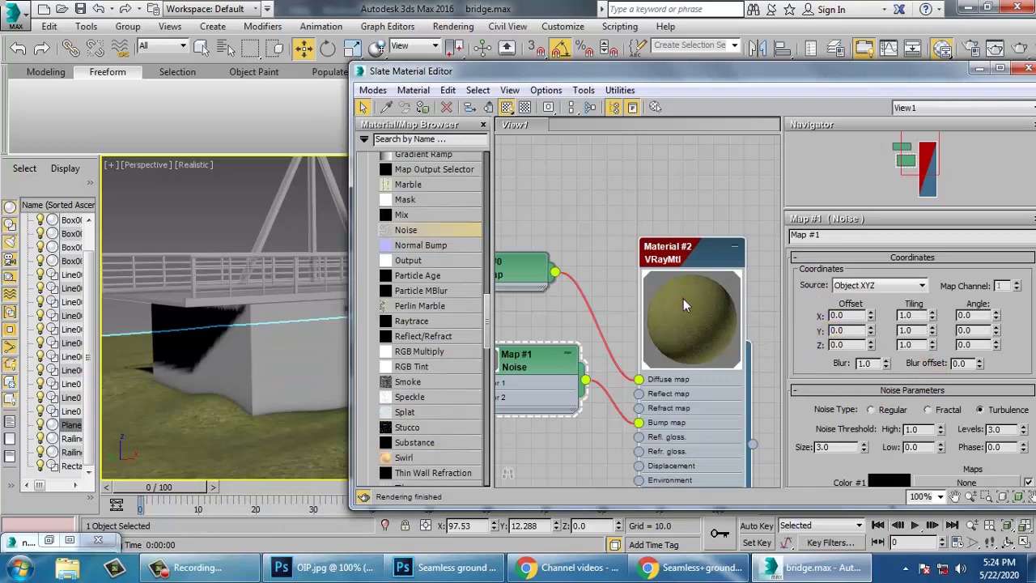
double_click(683, 301)
double_click(678, 252)
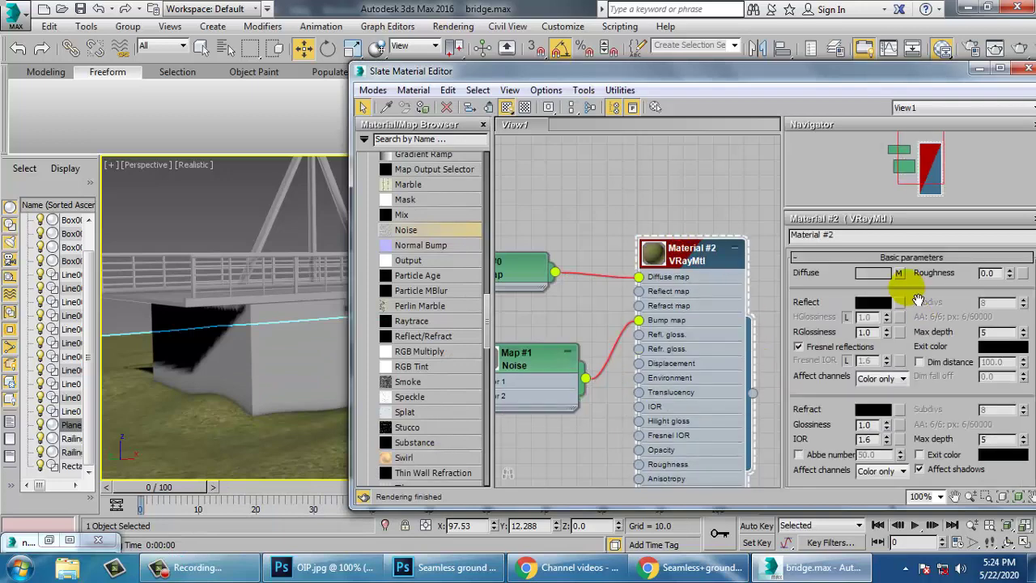
click(899, 274)
click(963, 445)
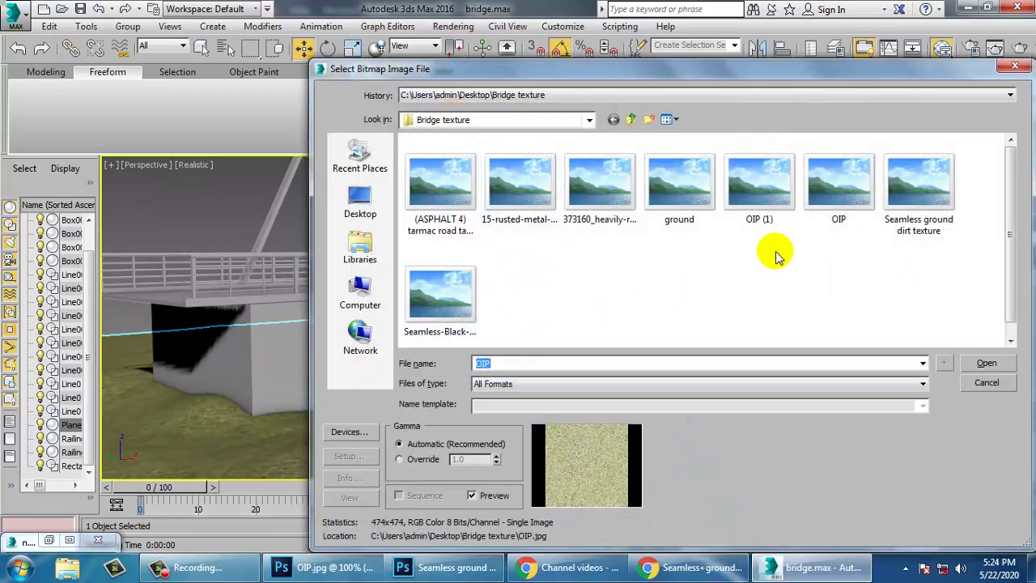
click(680, 184)
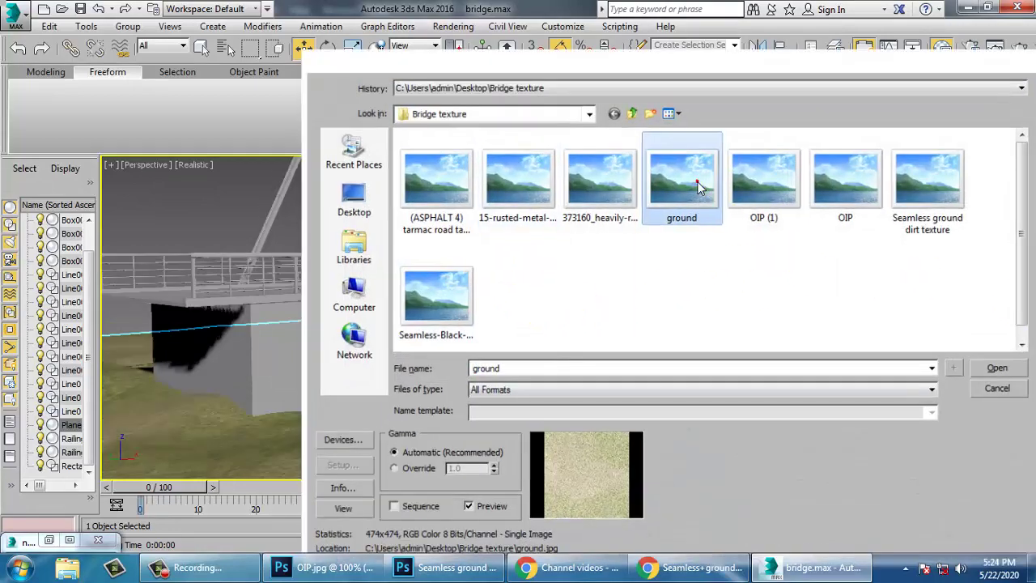
double_click(701, 188)
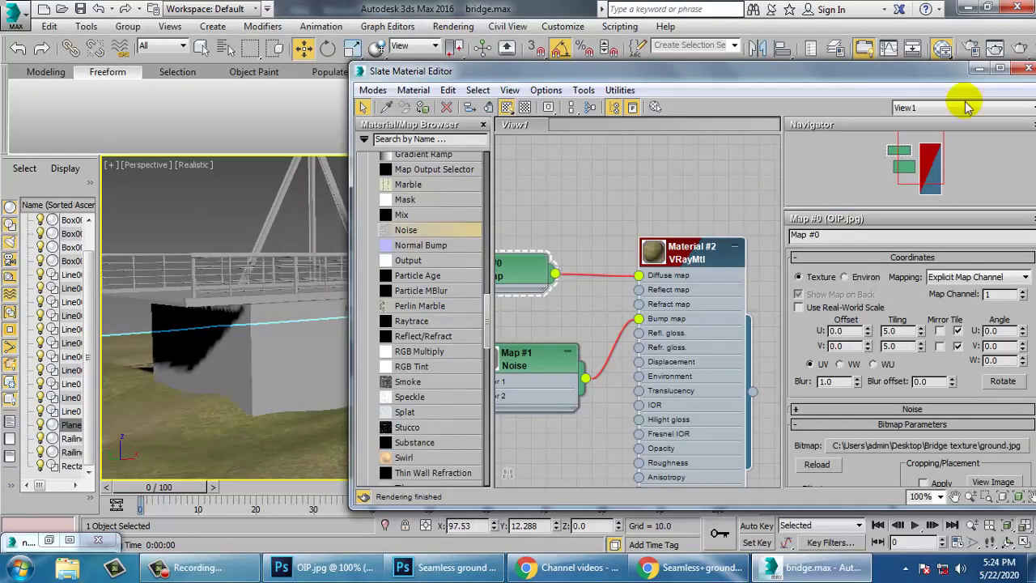
click(979, 68)
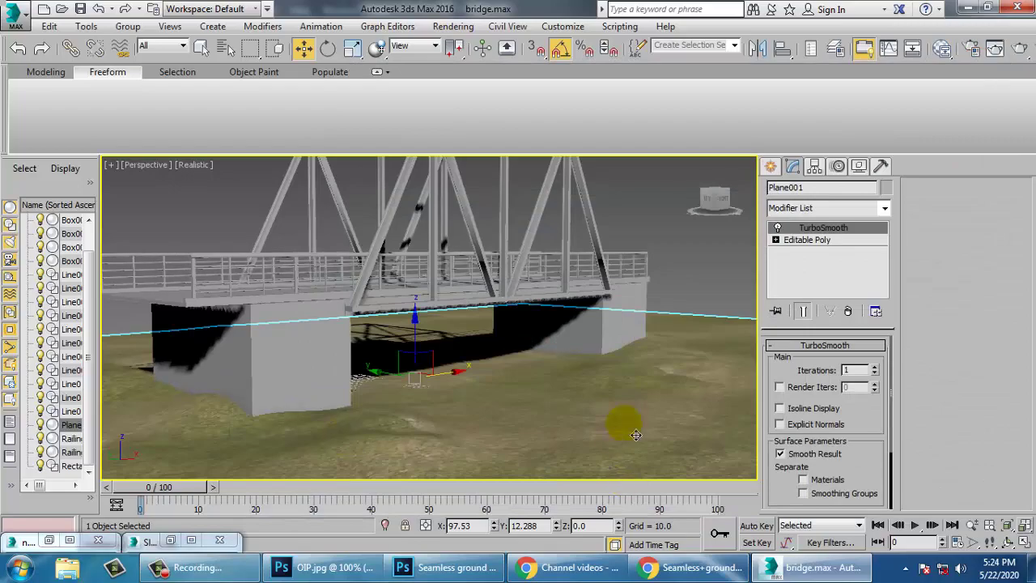
- Set the ground bitmap's U and V tiling to 3, trying 2 first
alt+middle_drag(636, 434, 452, 343)
scroll(469, 393, up, 3)
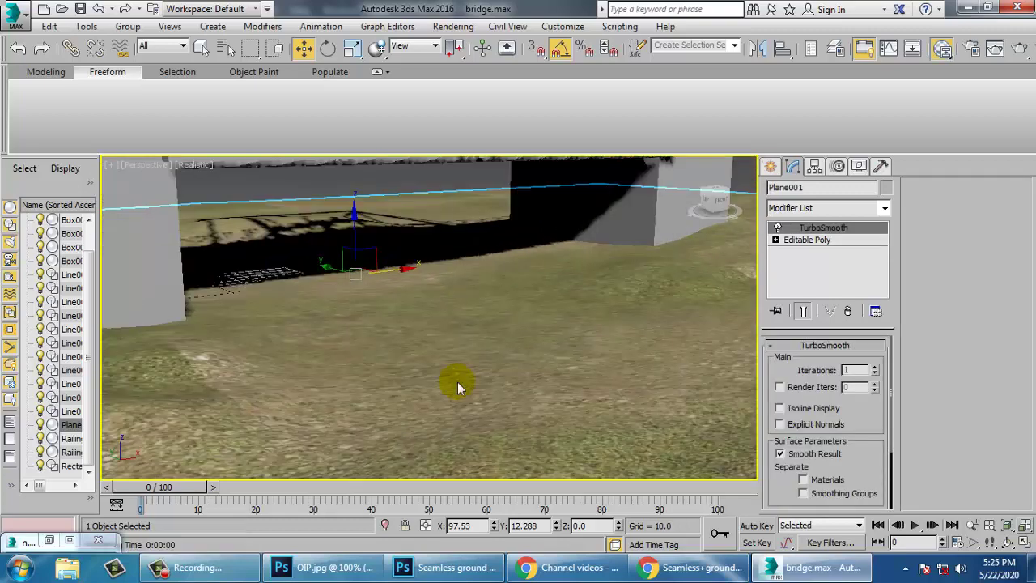
key(m)
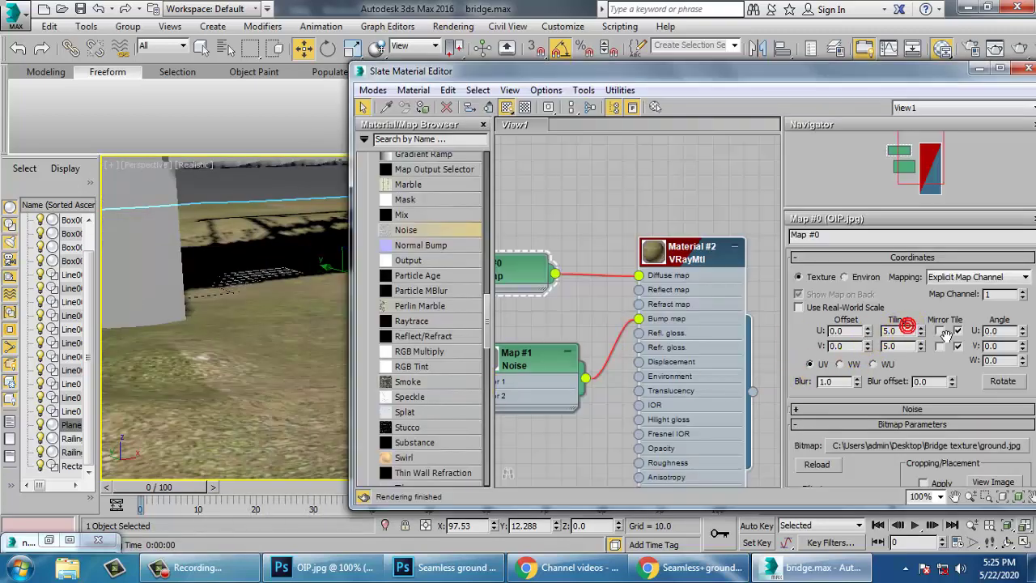
text(2)
key(Tab)
text(2)
key(Return)
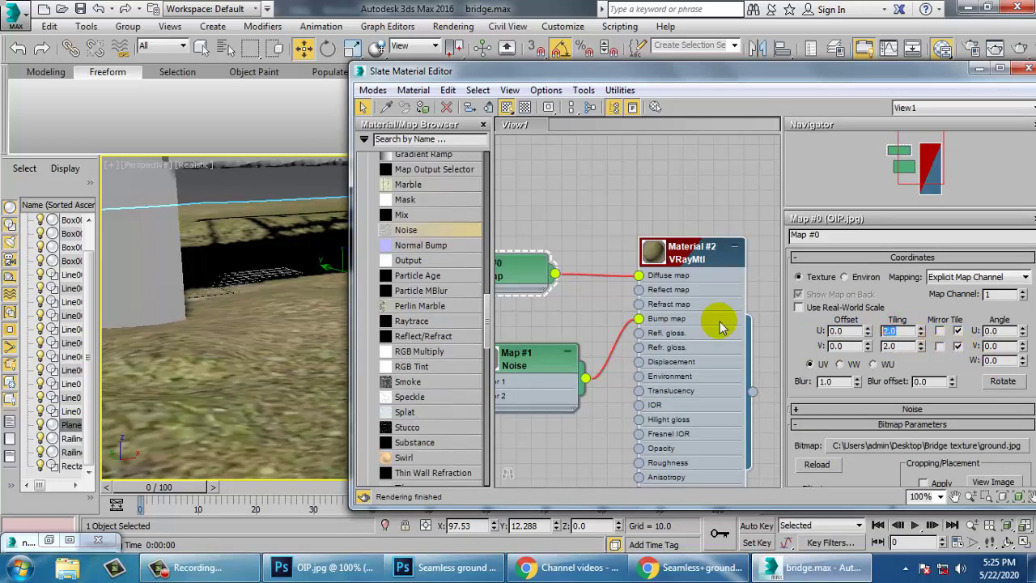
text(3)
key(Tab)
text(3)
key(Return)
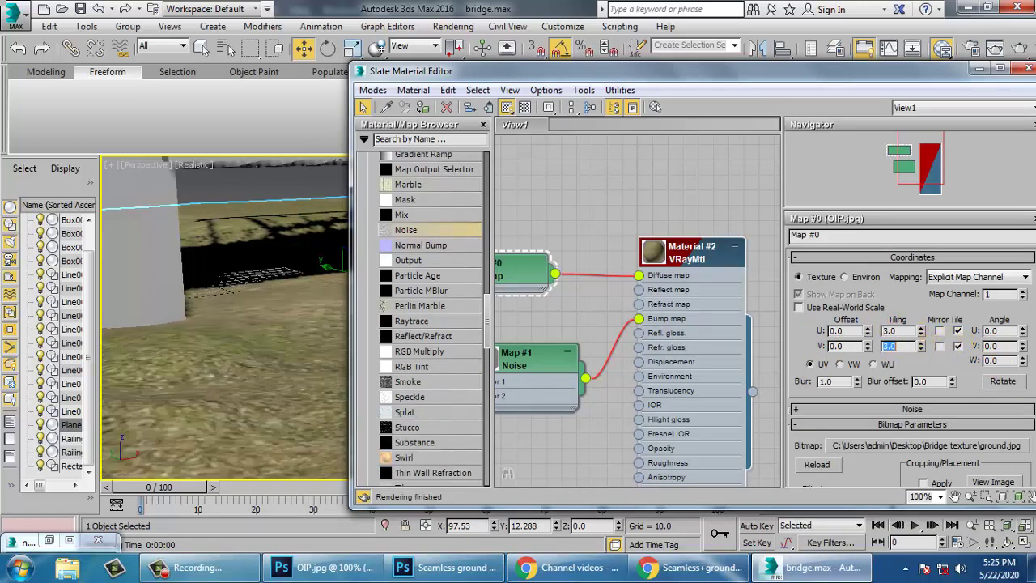
click(979, 67)
- Select the bridge's concrete support block Box001
middle_drag(405, 275, 492, 314)
scroll(493, 325, down, 3)
middle_drag(492, 314, 555, 429)
scroll(462, 393, up, 3)
alt+middle_drag(474, 359, 519, 382)
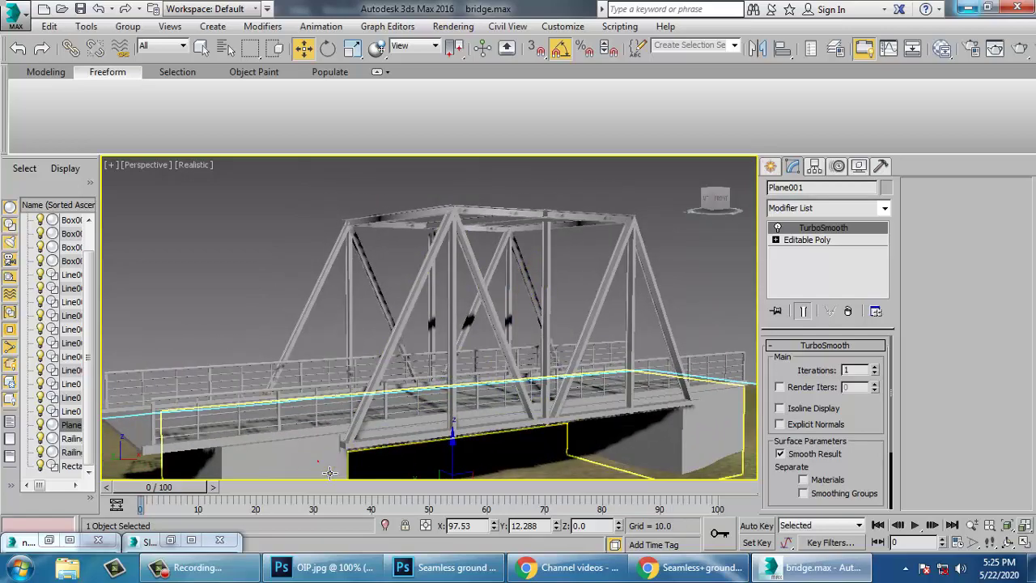
click(316, 459)
alt+middle_drag(316, 460, 340, 359)
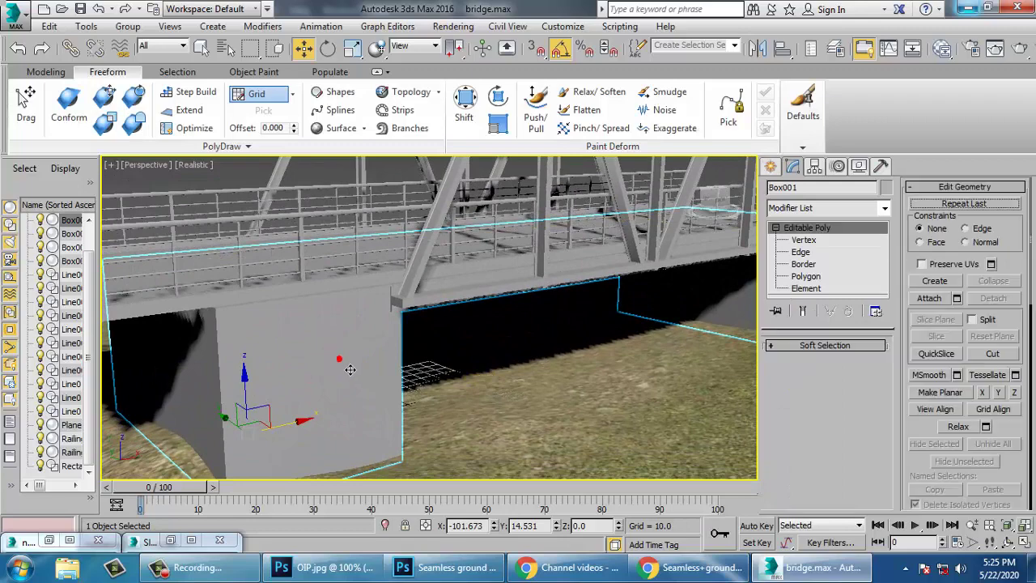
- Add a new VRayMtl below the terrain material in the Slate Material Editor and open its parameters
key(m)
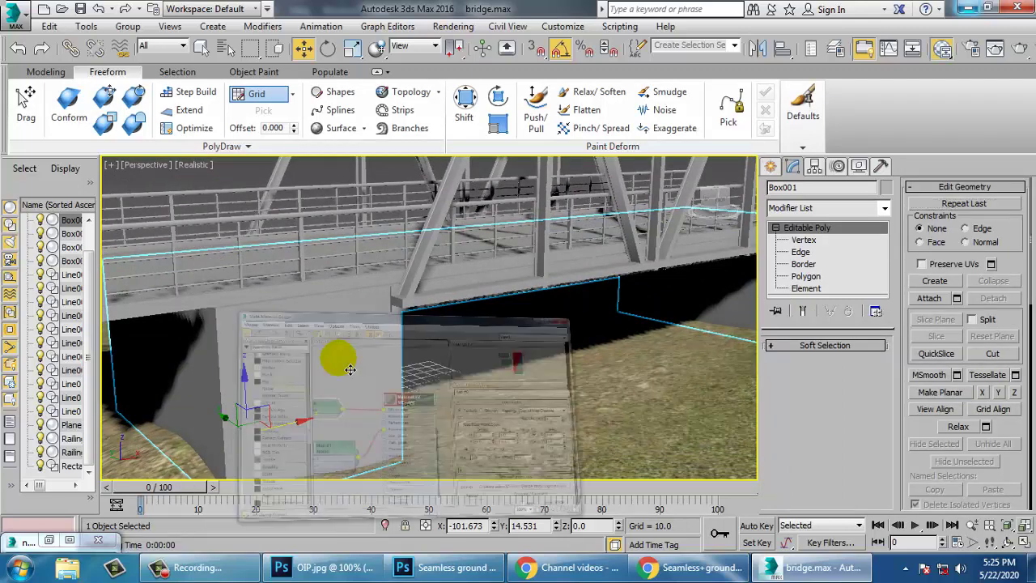
scroll(653, 197, up, 3)
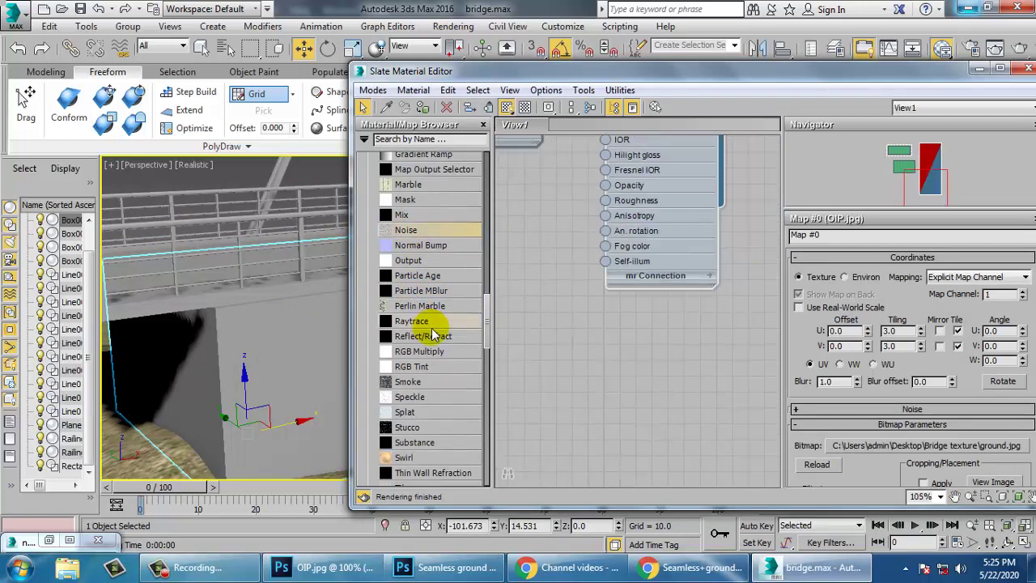
drag(488, 336, 472, 172)
scroll(463, 218, down, 5)
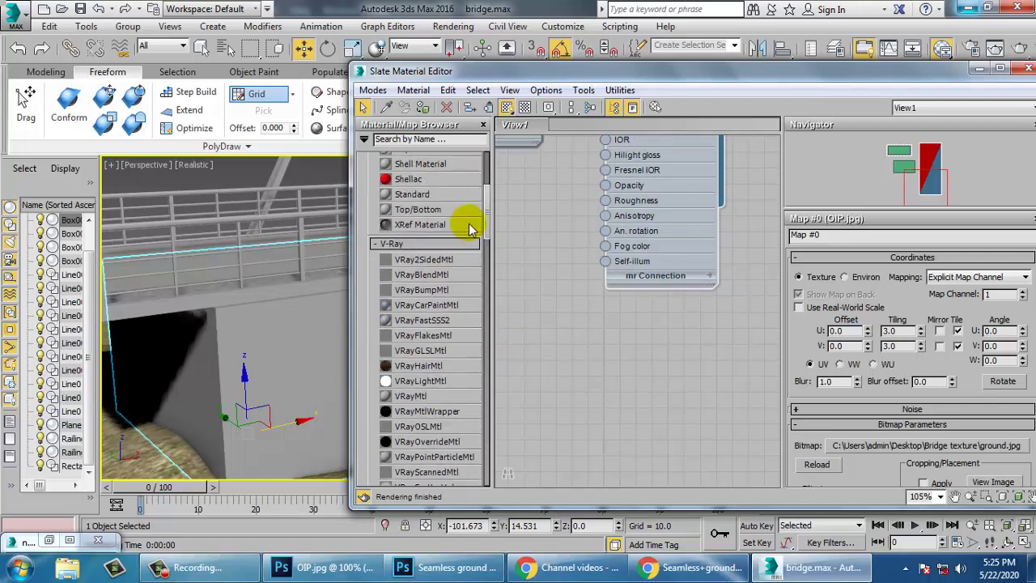
click(413, 381)
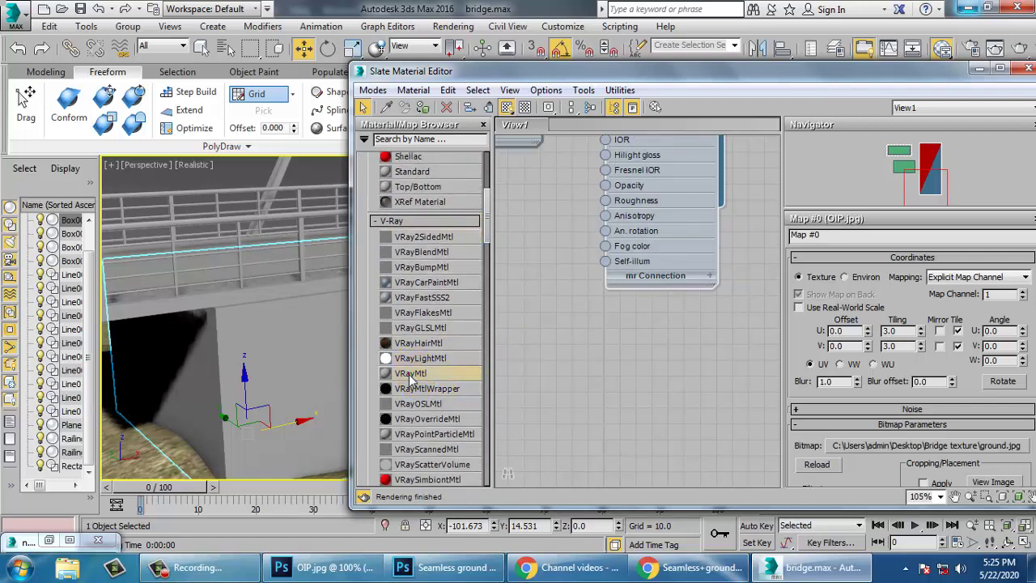
drag(659, 359, 658, 346)
double_click(649, 344)
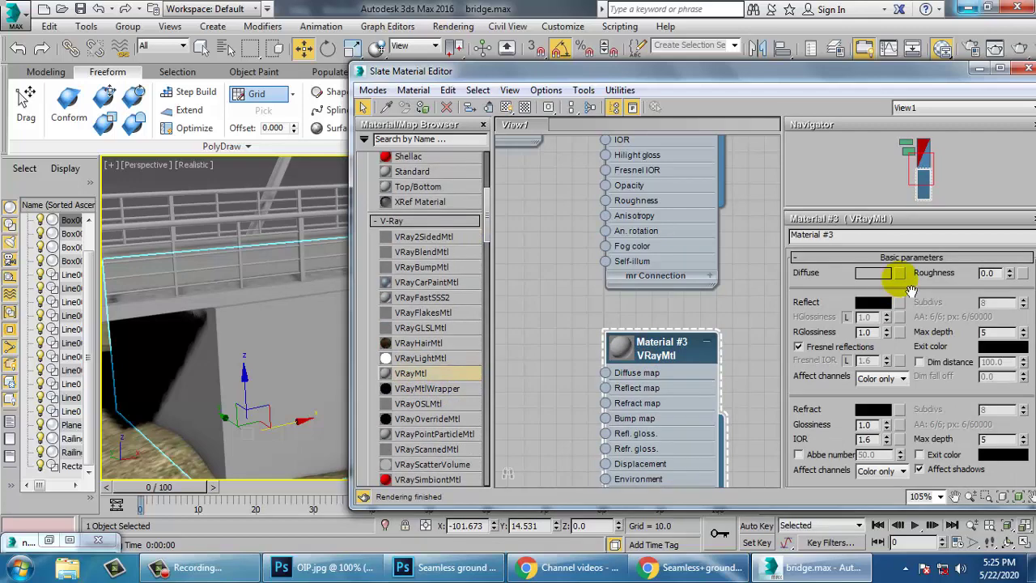
- Start a Bitmap map for the new material's diffuse and check the asphalt and rusted metal images in the Bridge texture folder
click(899, 272)
double_click(478, 160)
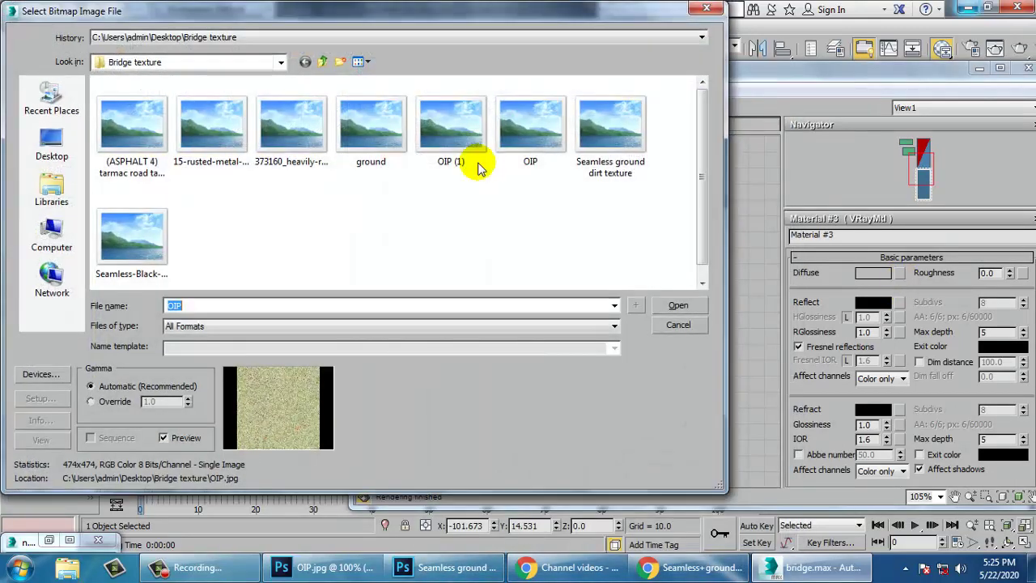
click(141, 118)
click(210, 123)
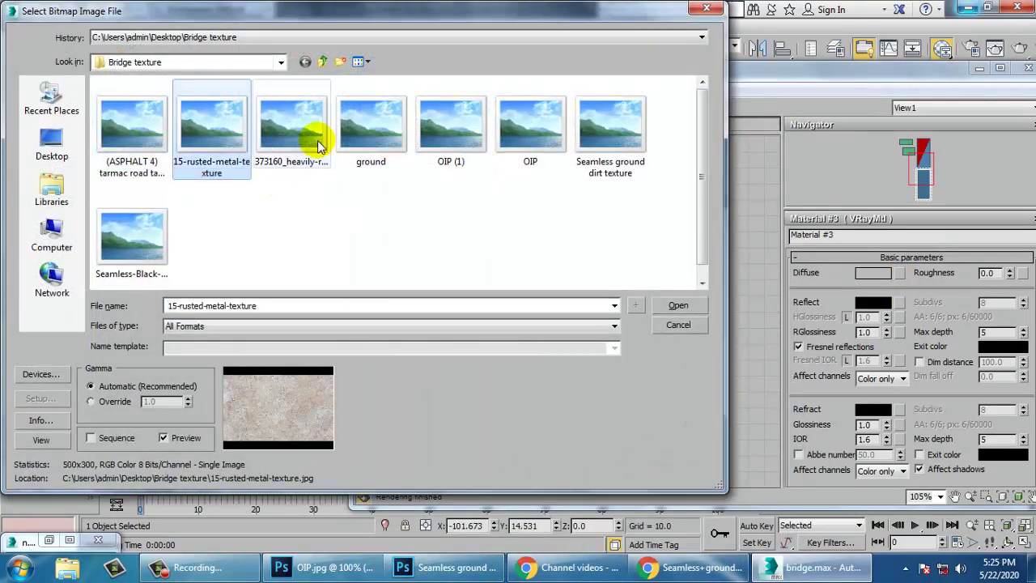
click(139, 123)
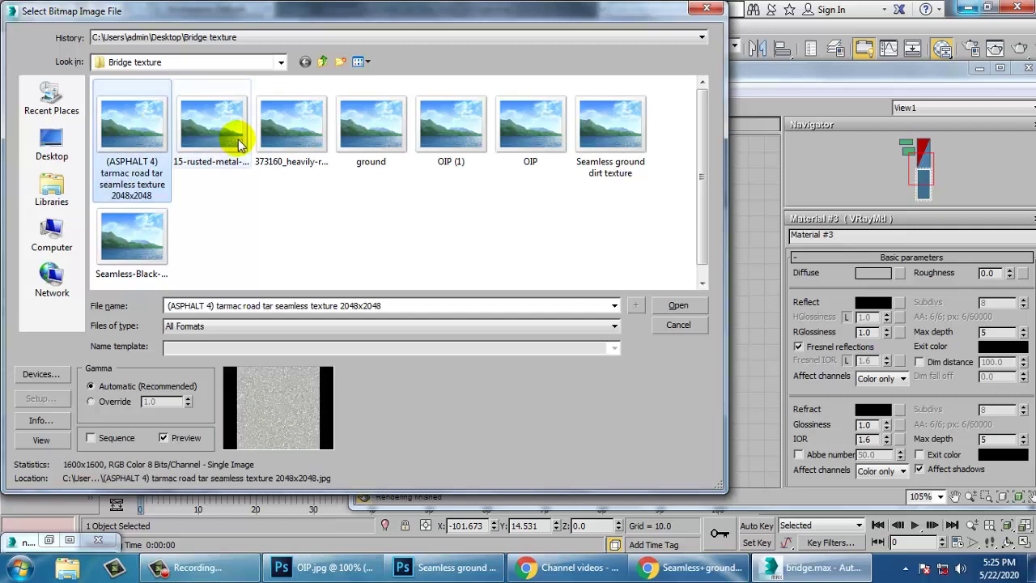
- Preview the texture images at full size, from the asphalt image through to OIP (1)
right_click(147, 98)
click(191, 131)
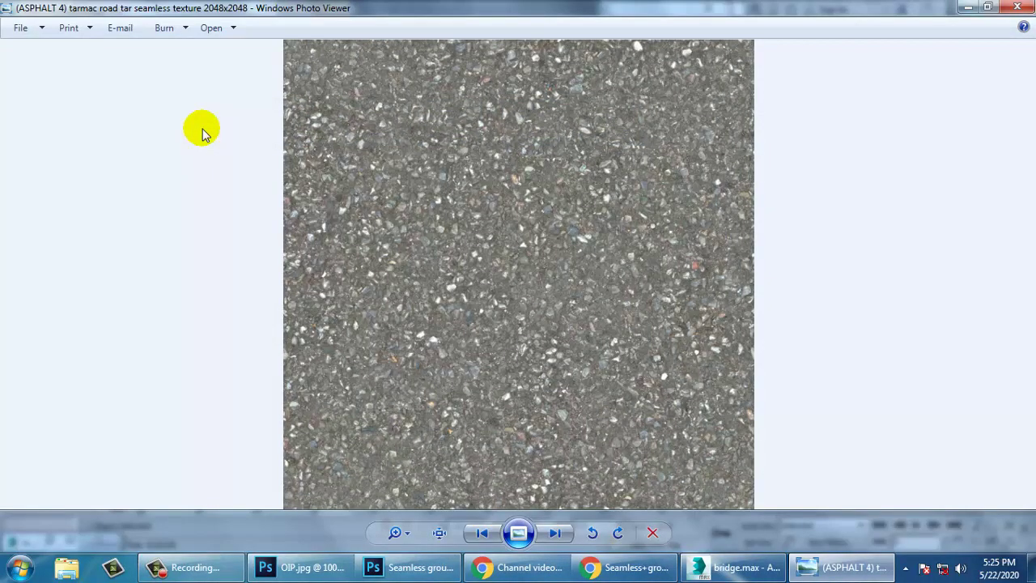
key(Right)
key(Right)
key(Right)
key(Right)
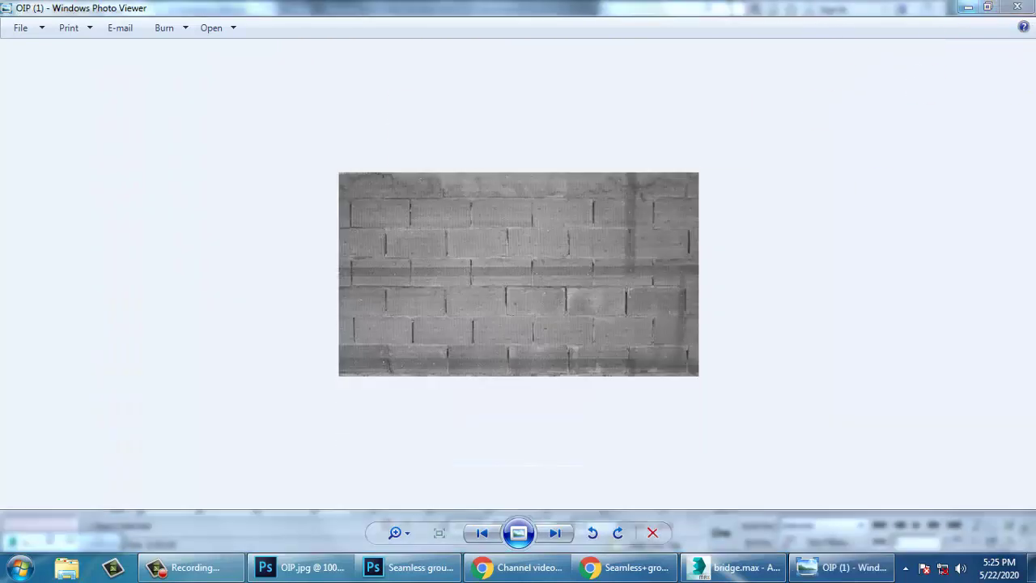
click(1015, 10)
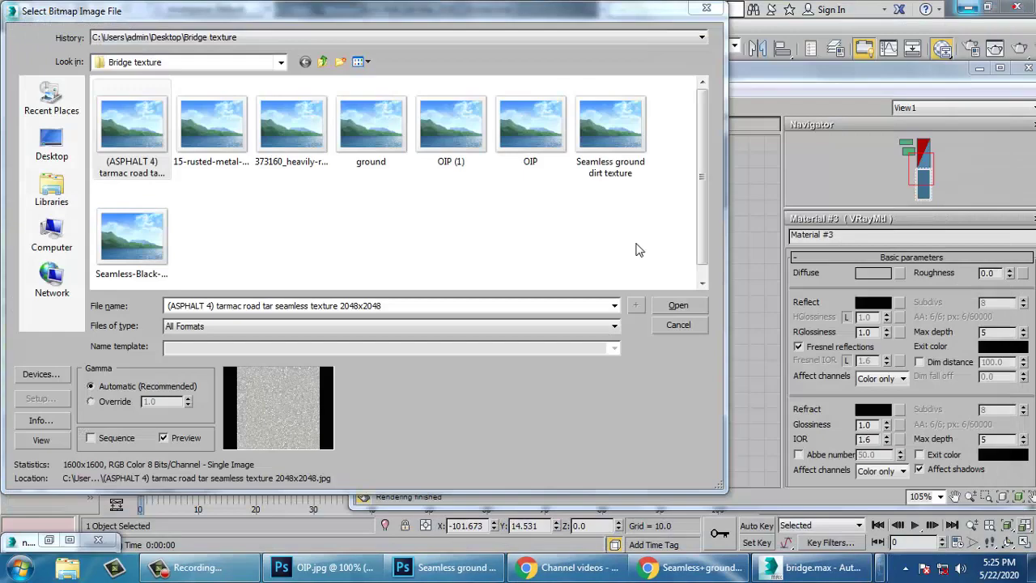
- Load OIP (1) as the diffuse bitmap, assign the material to the selected support block and show it shaded in the viewport
double_click(434, 116)
click(425, 108)
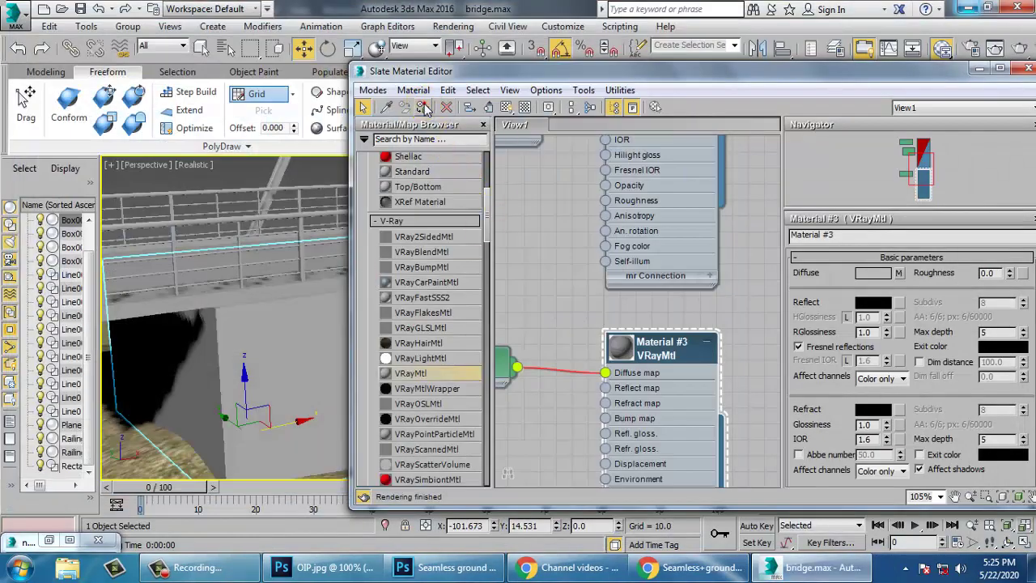
click(519, 108)
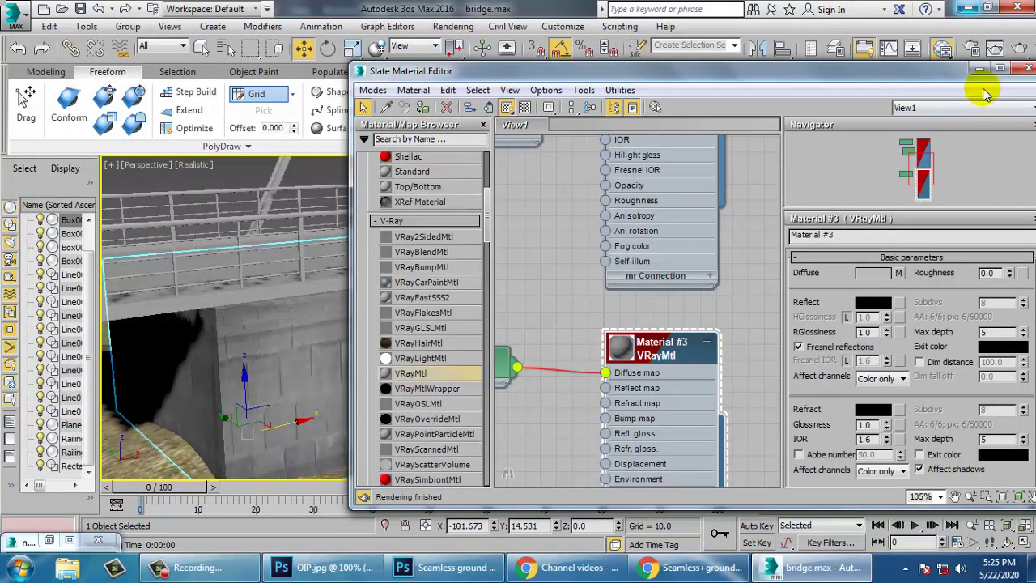
click(979, 71)
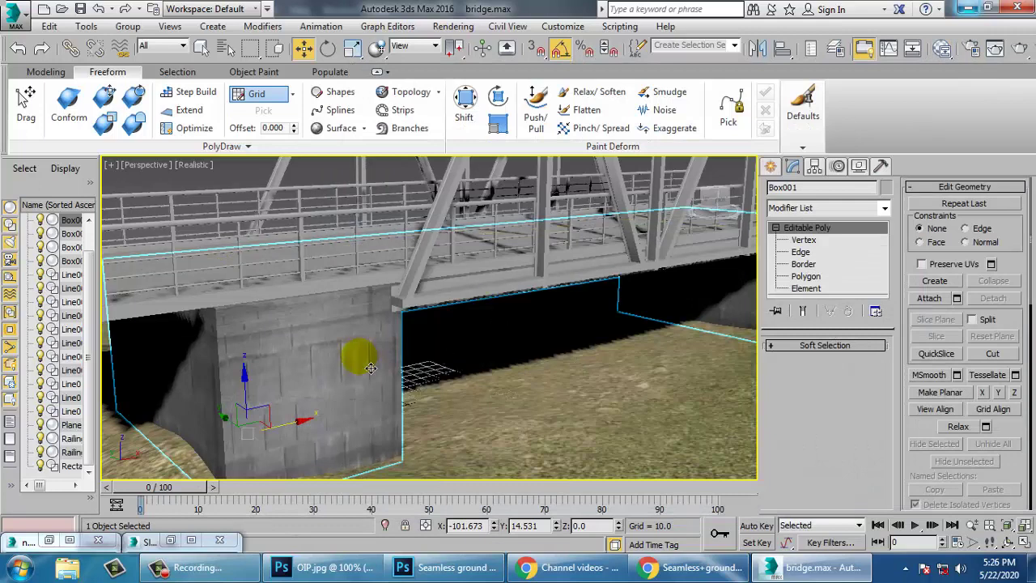
- Apply a Box-type UVW Map to the front face polygons of the near support block and convert the object to Editable Poly
alt+middle_drag(359, 359, 381, 356)
click(795, 277)
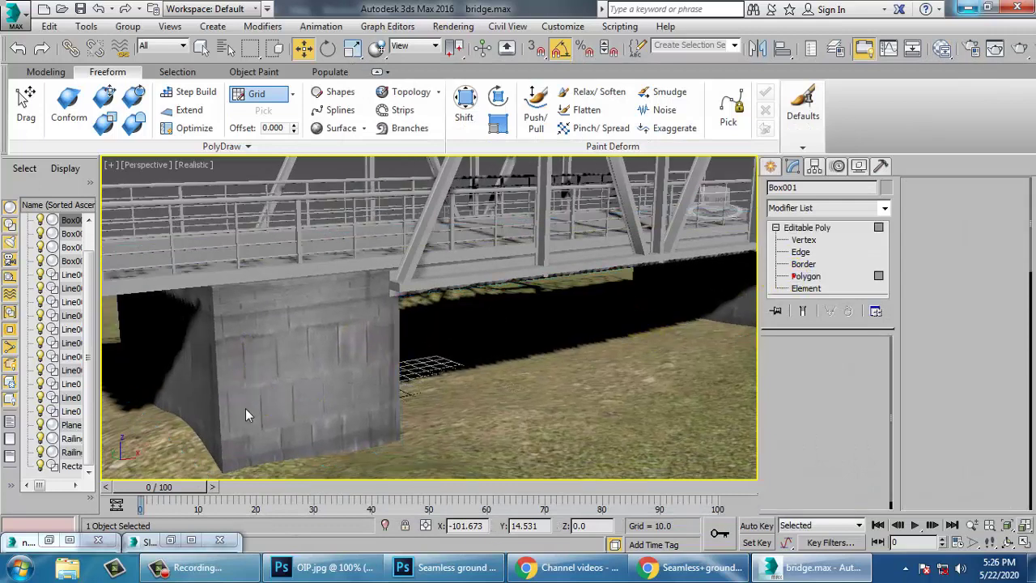
click(278, 368)
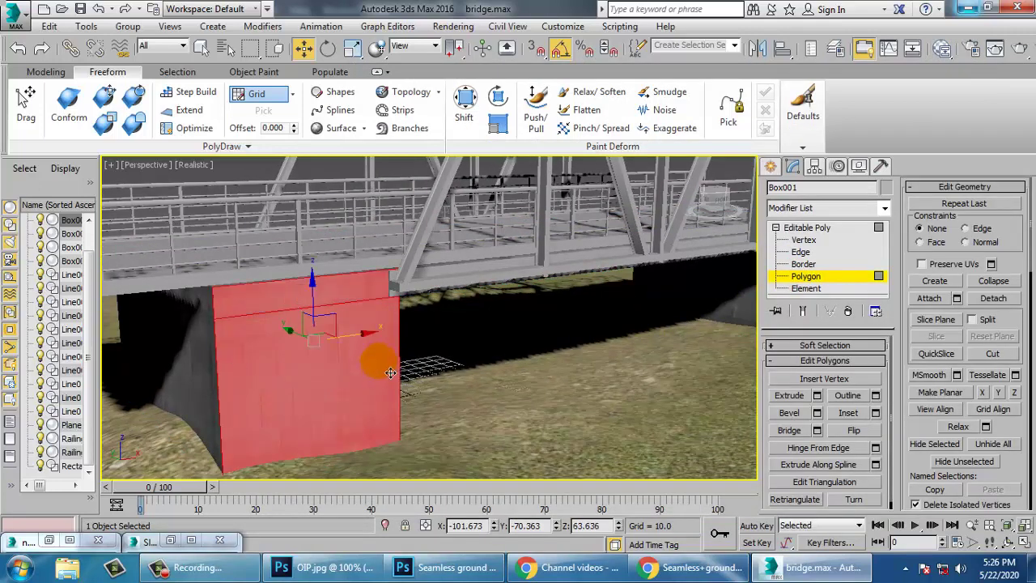
alt+middle_drag(390, 373, 342, 353)
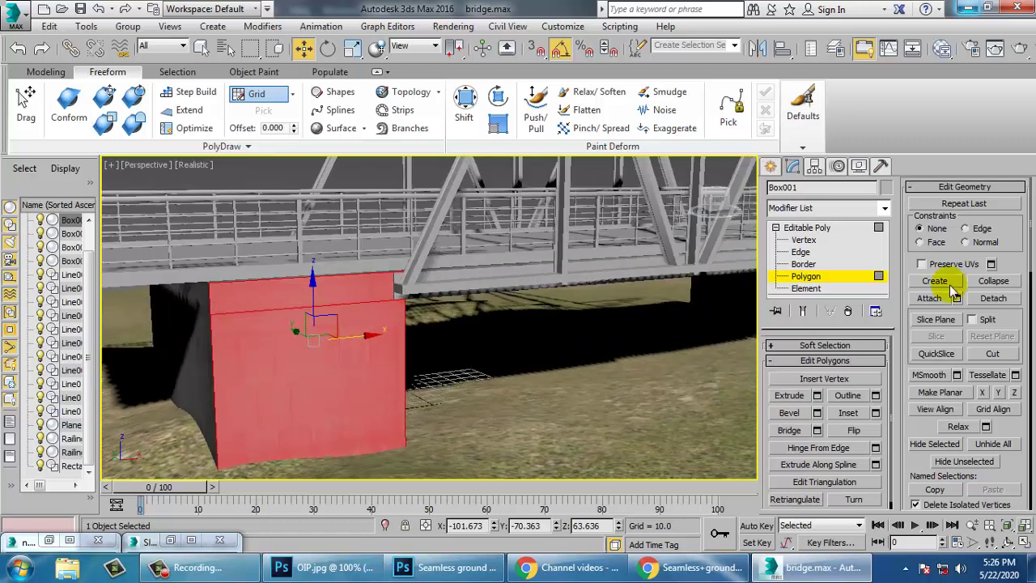
click(885, 209)
text(uvw)
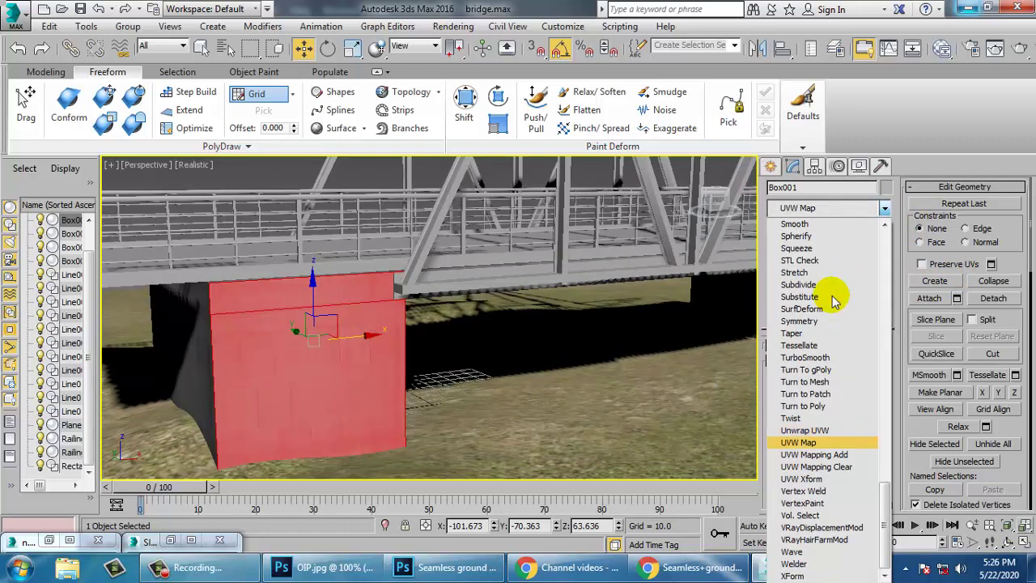
click(821, 442)
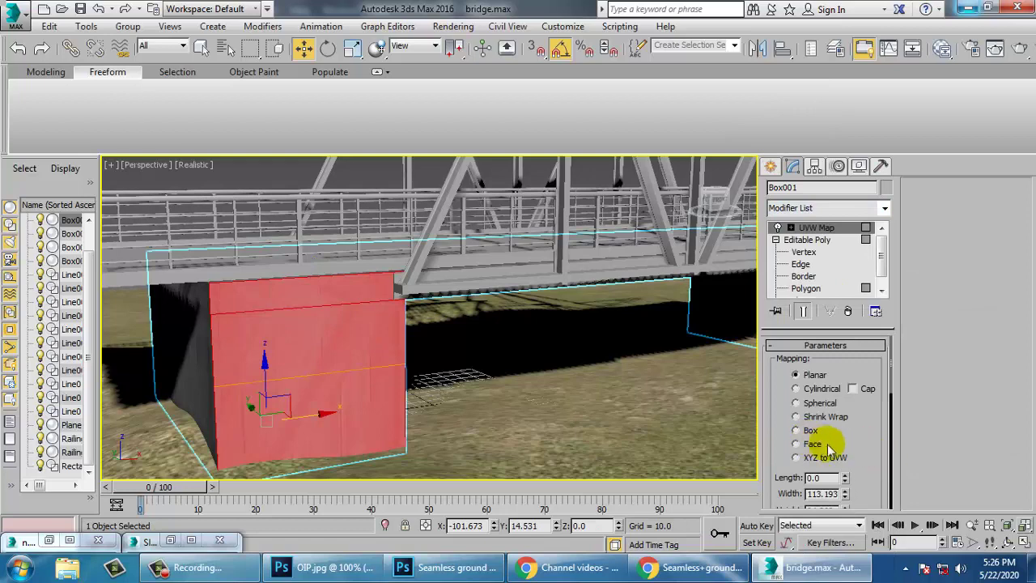
click(795, 430)
alt+middle_drag(340, 380, 252, 315)
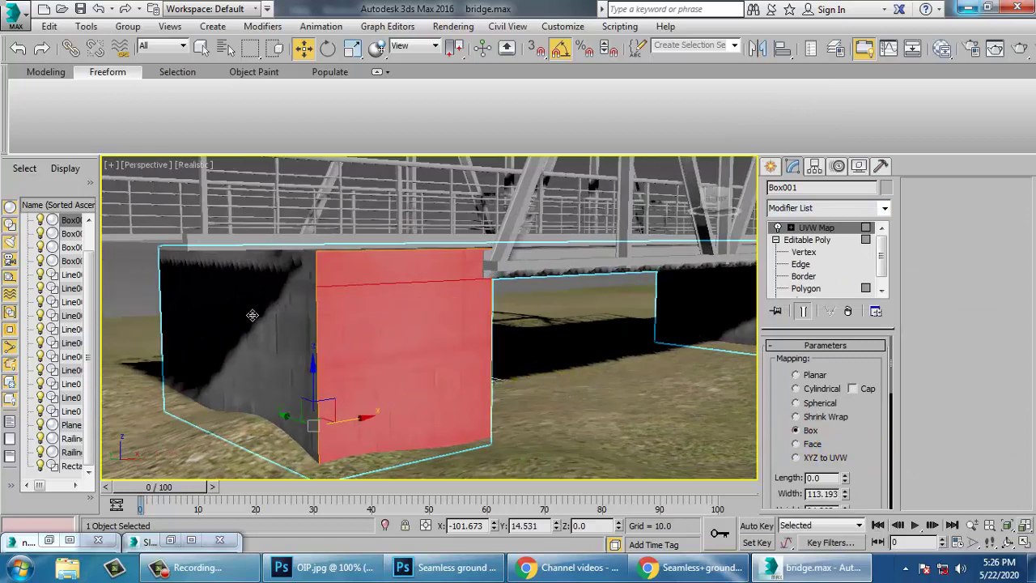
right_click(427, 322)
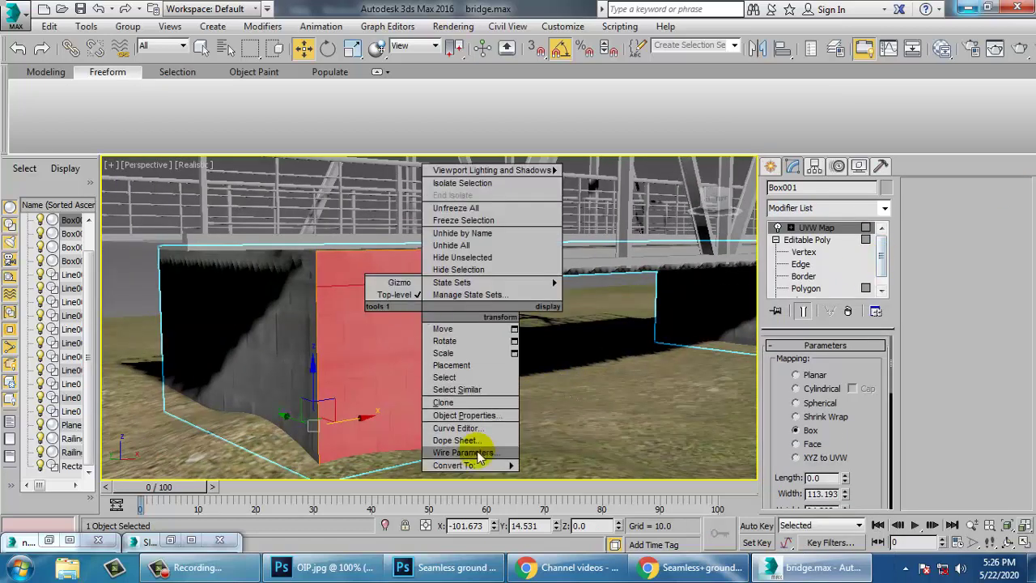
mouse_move(481, 468)
click(566, 476)
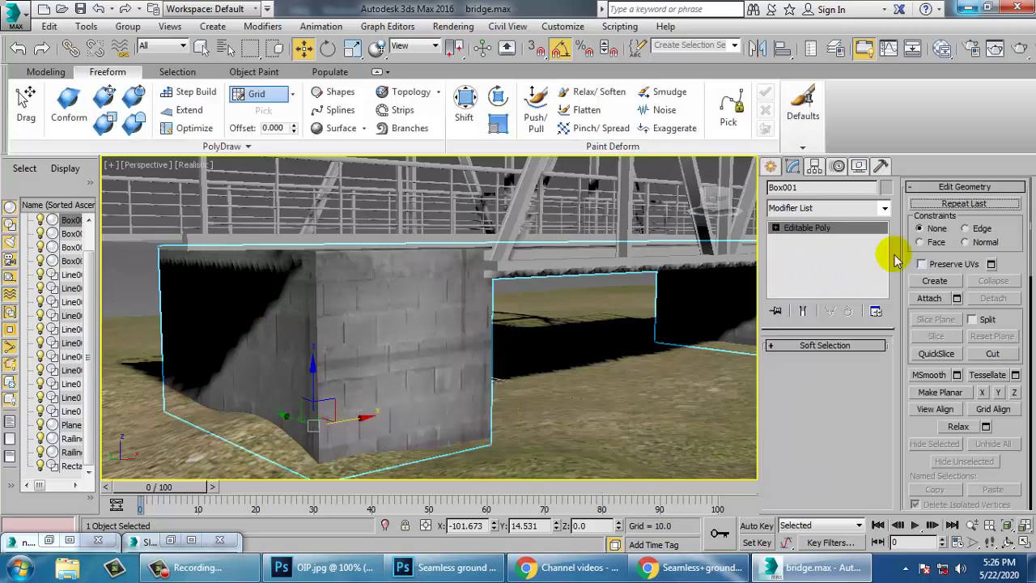
- Apply a Box-type UVW Map to the outer end face polygons of the near support and convert the object back to Editable Poly
click(775, 228)
click(806, 276)
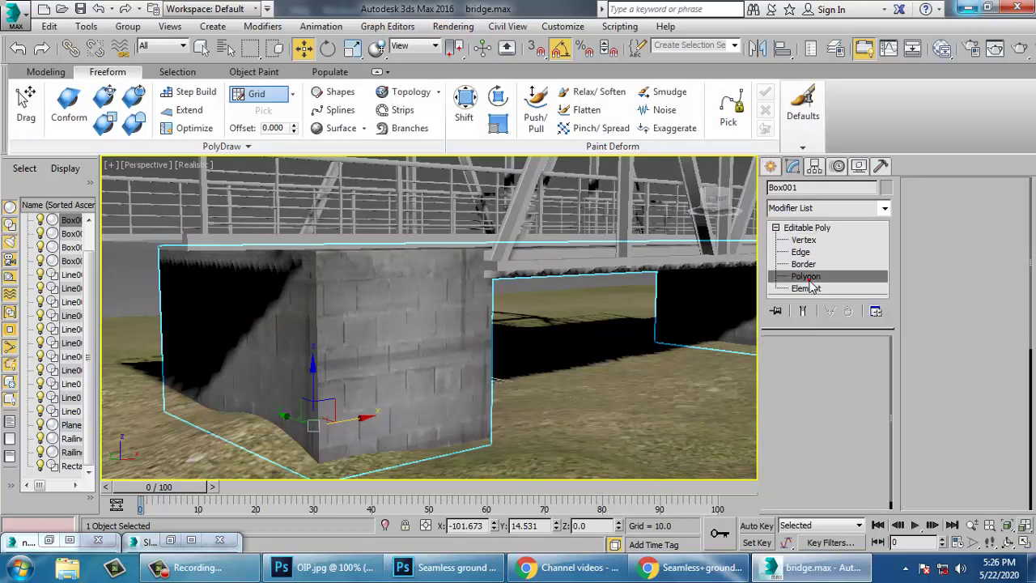
click(278, 353)
drag(244, 292, 287, 275)
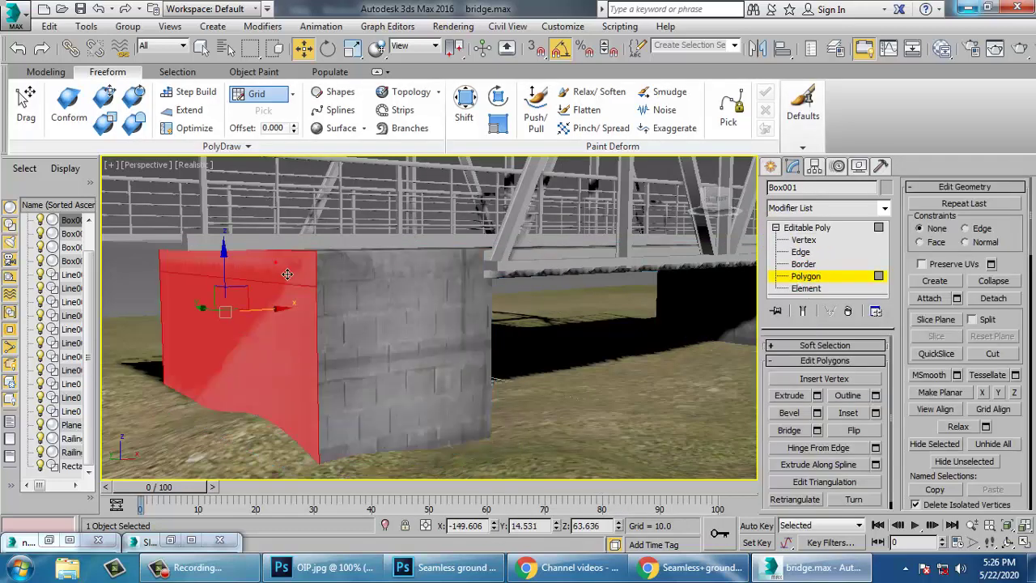
key(m)
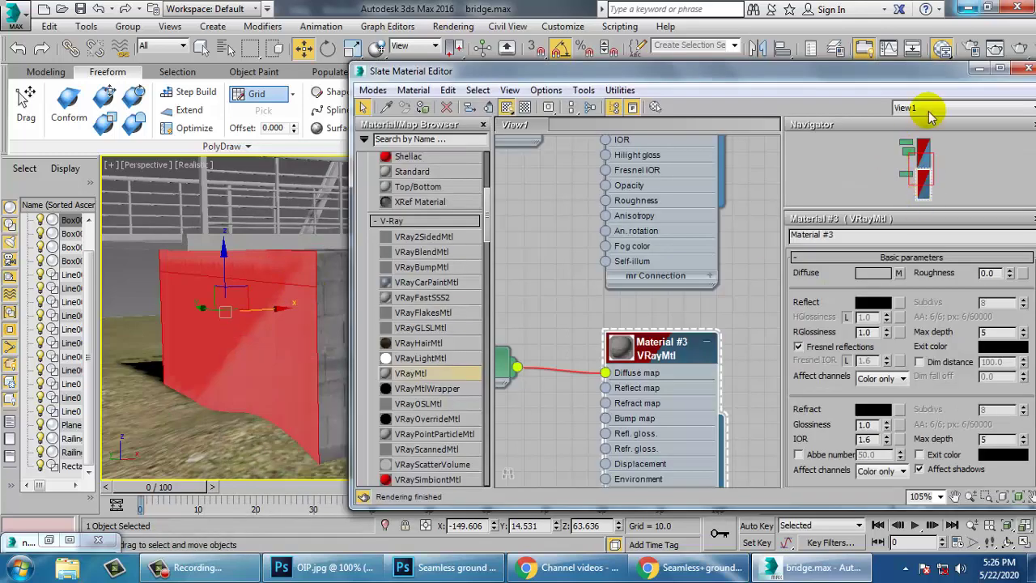
click(977, 68)
click(885, 210)
key(u)
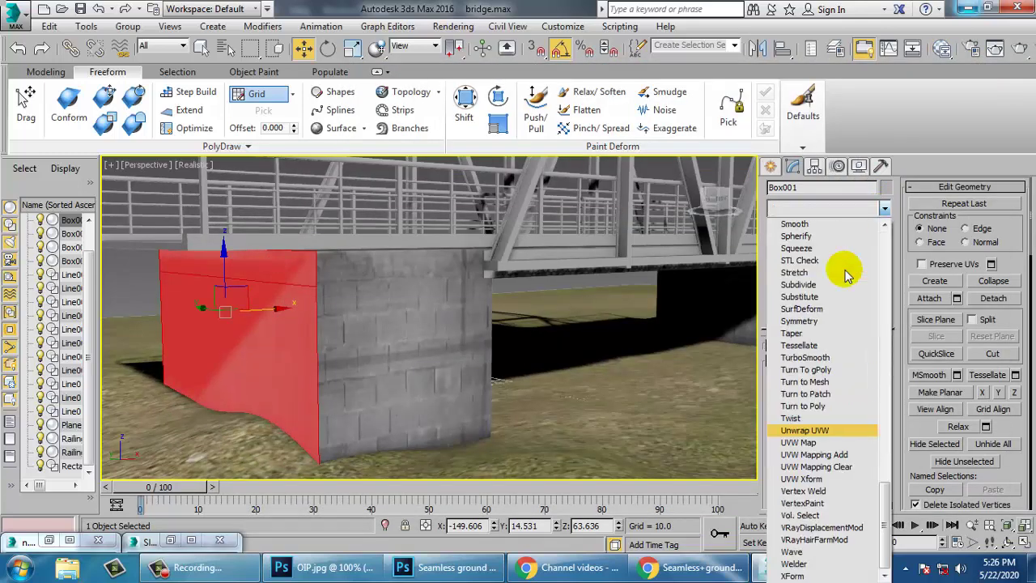
click(816, 443)
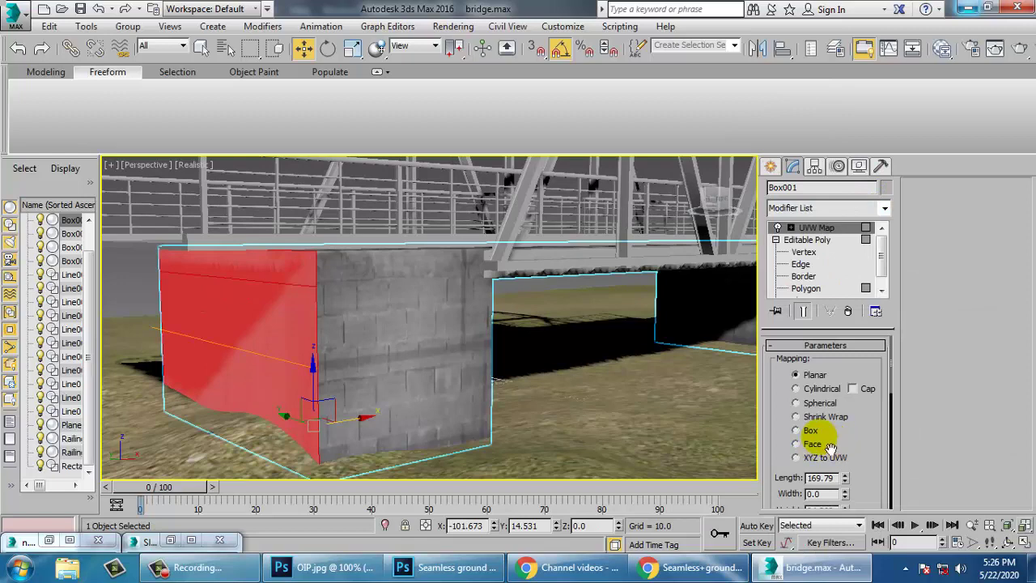
alt+middle_drag(421, 356, 456, 372)
right_click(469, 336)
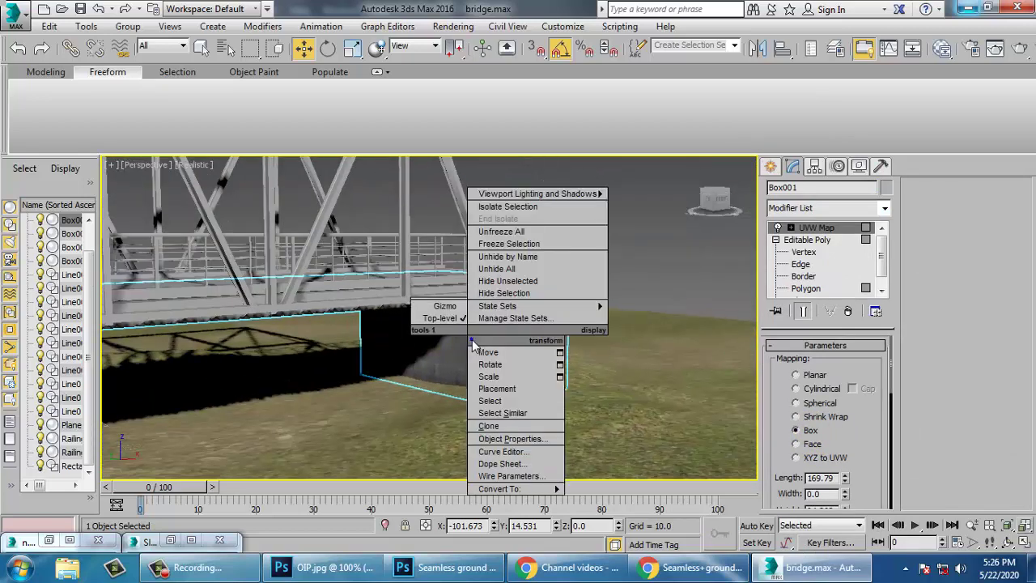
mouse_move(526, 489)
click(621, 502)
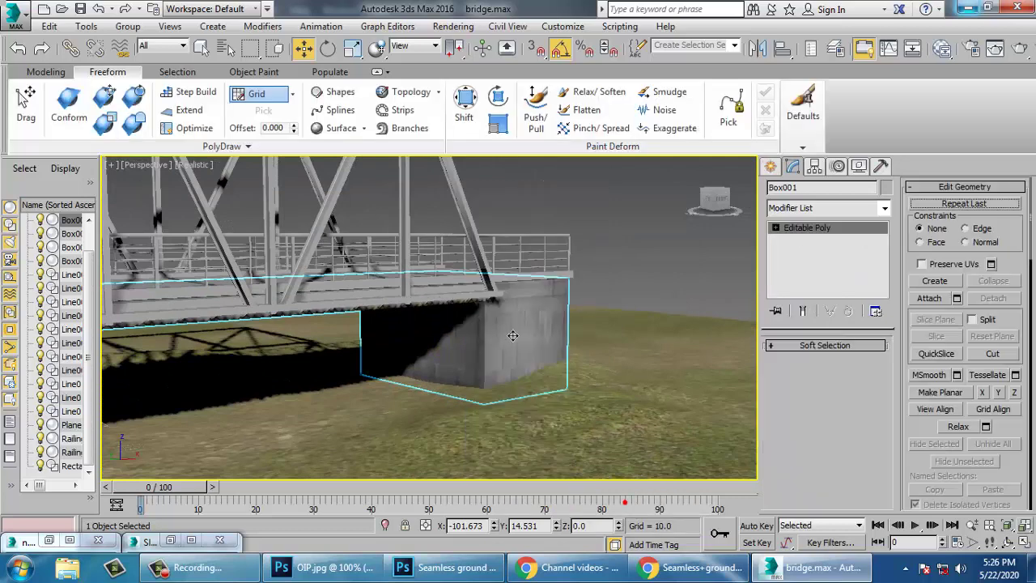
- Map the front face polygons of the far support with a Box-type UVW Map and collapse the object to Editable Poly
scroll(517, 348, up, 2)
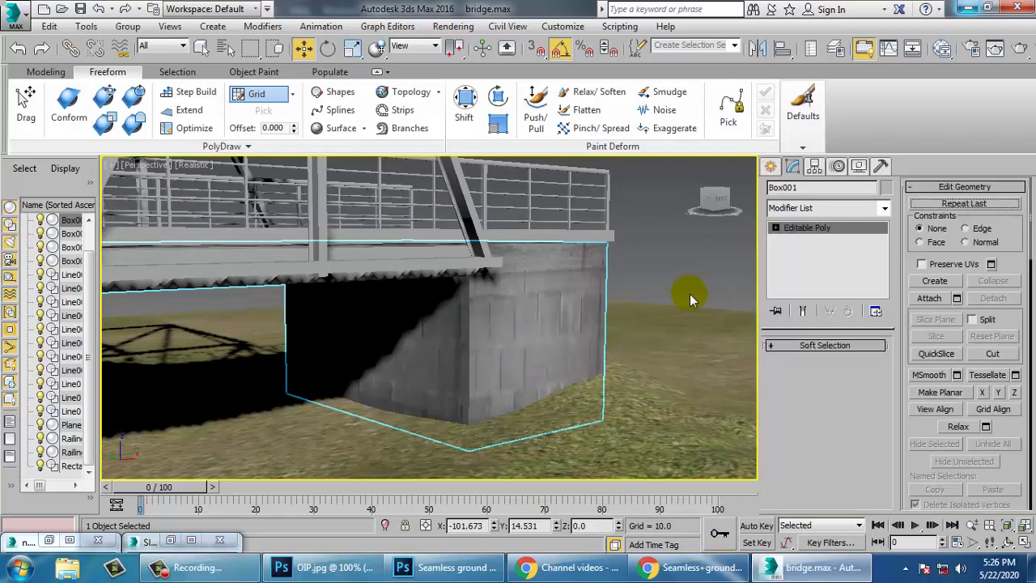
key(4)
click(563, 340)
drag(571, 309, 576, 272)
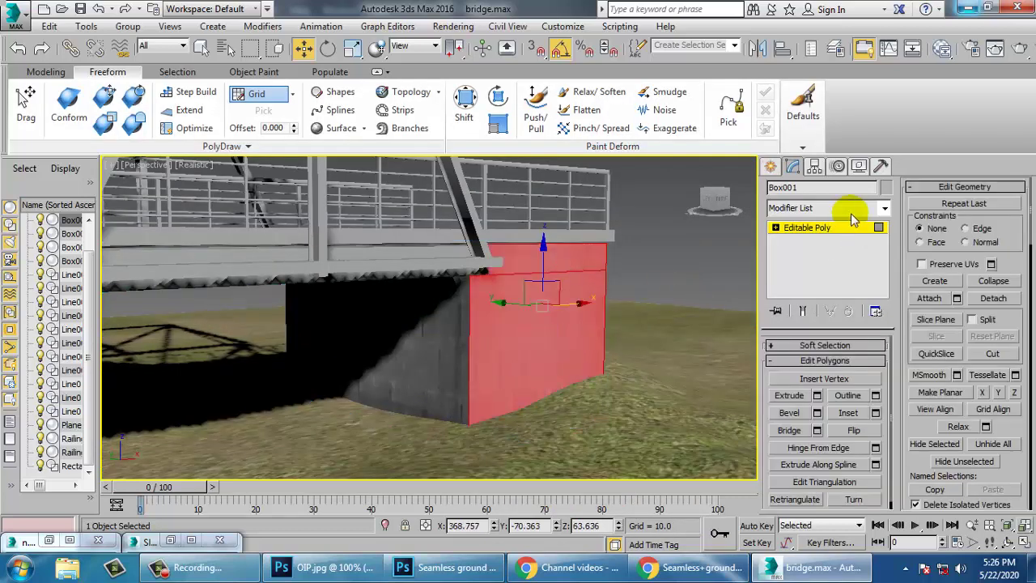
click(886, 209)
key(u)
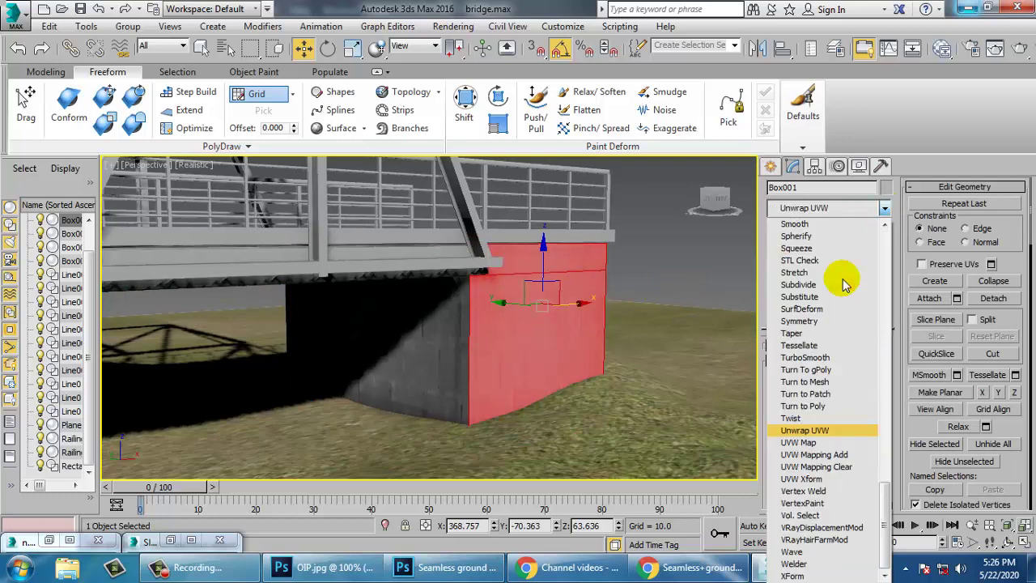
click(799, 443)
click(808, 431)
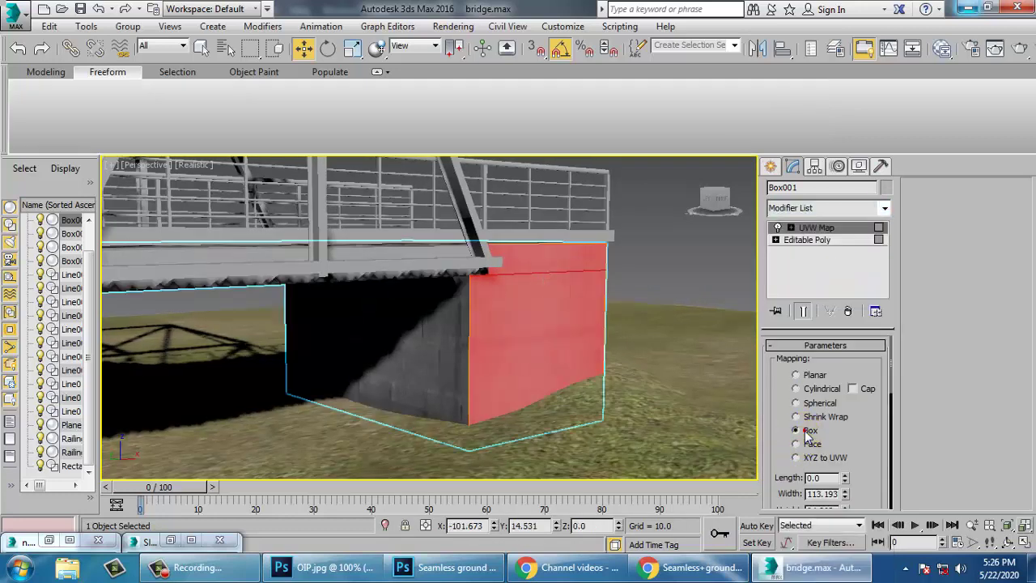
right_click(603, 277)
mouse_move(613, 456)
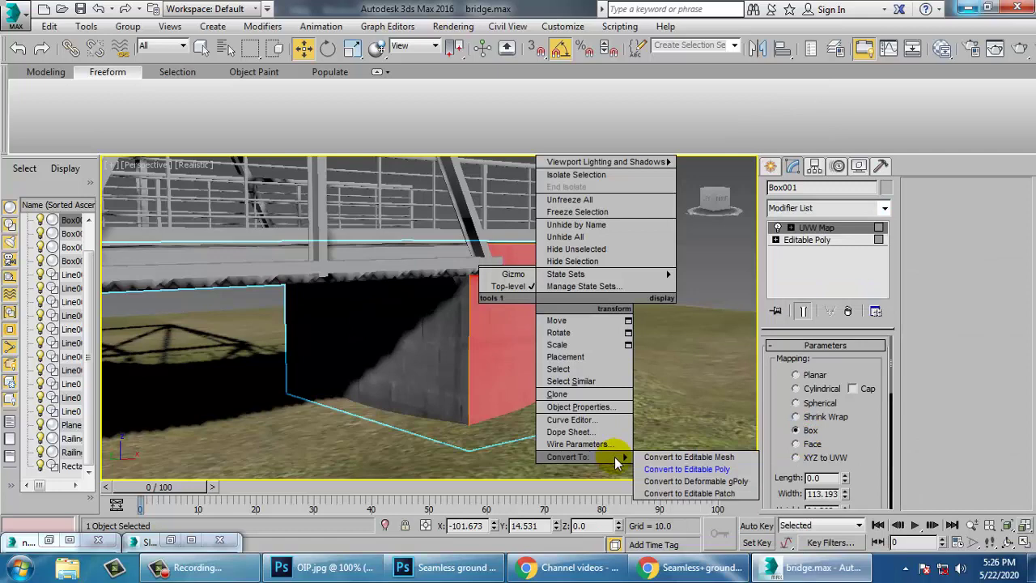
click(690, 473)
- Select the far support's inner face under the bridge and apply a UVW Map modifier with Box mapping
click(780, 242)
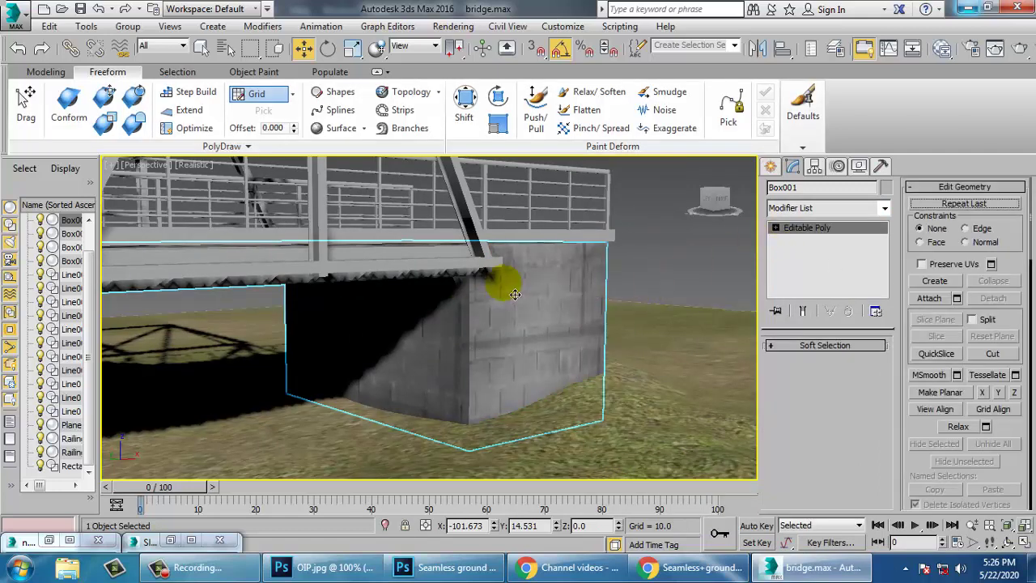
key(4)
click(457, 311)
ctrl+click(447, 269)
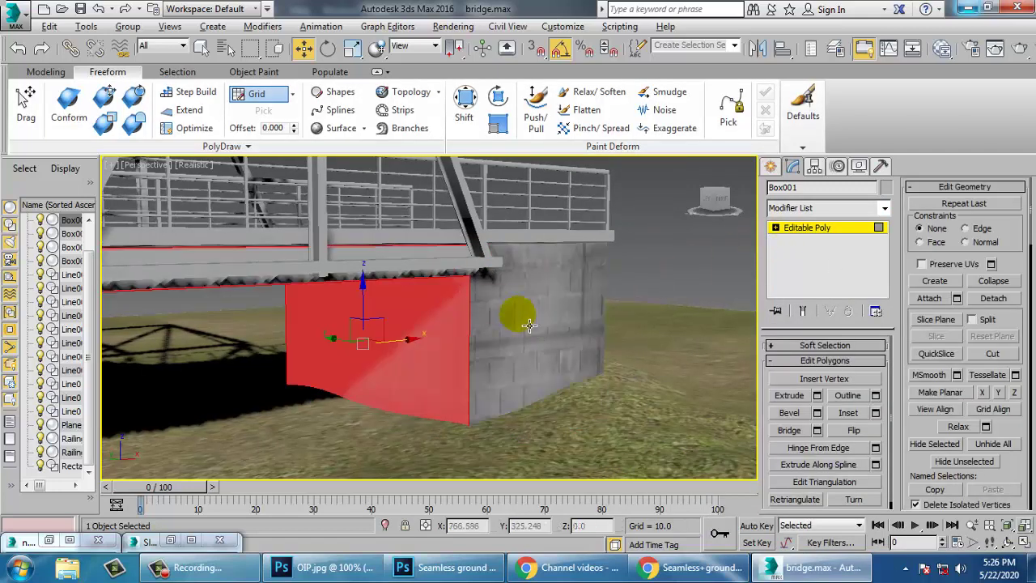
alt+middle_drag(528, 324, 502, 332)
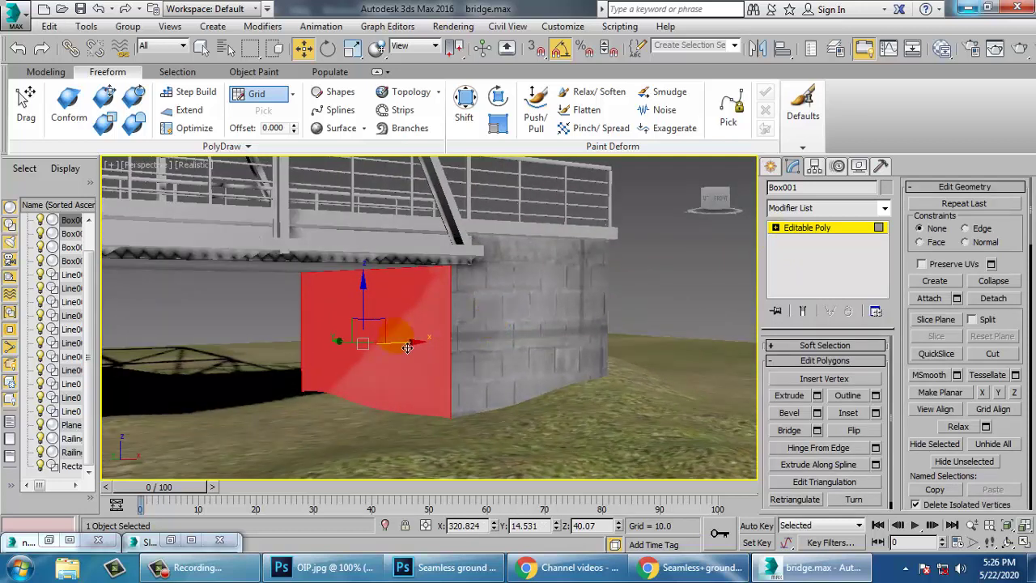
click(884, 208)
key(u)
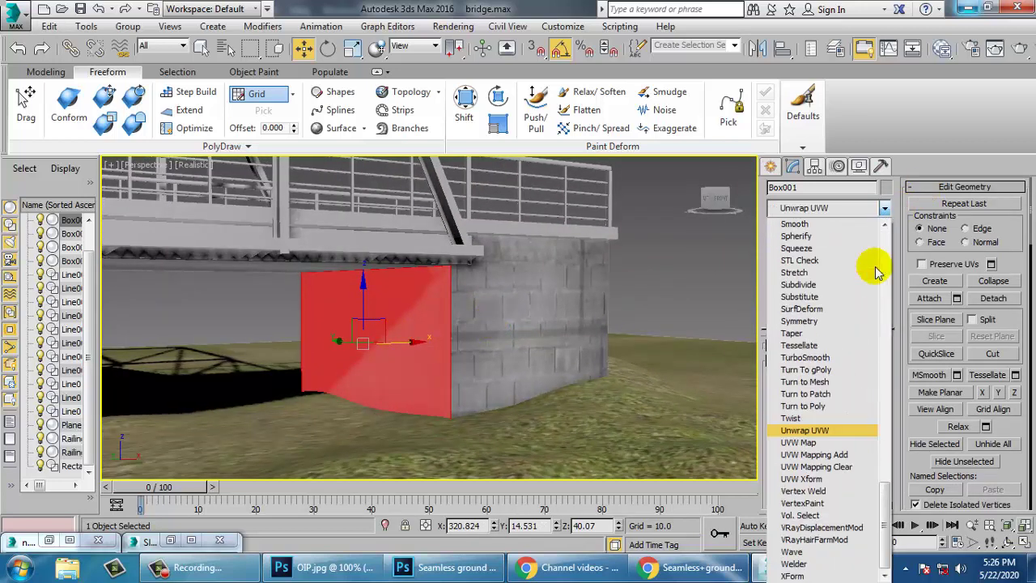
click(842, 442)
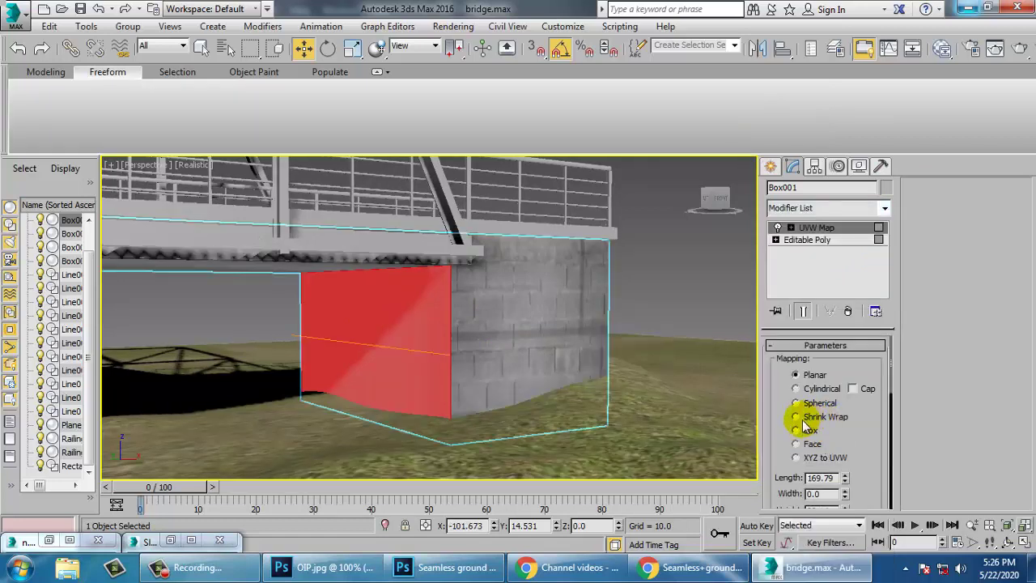
click(796, 430)
- Check the block texture on both supports and collapse the inner face's UVW mapping into an Editable Poly
alt+middle_drag(519, 311, 316, 313)
click(514, 265)
scroll(486, 313, down, 5)
scroll(428, 316, up, 8)
scroll(419, 333, down, 5)
click(364, 362)
right_click(682, 279)
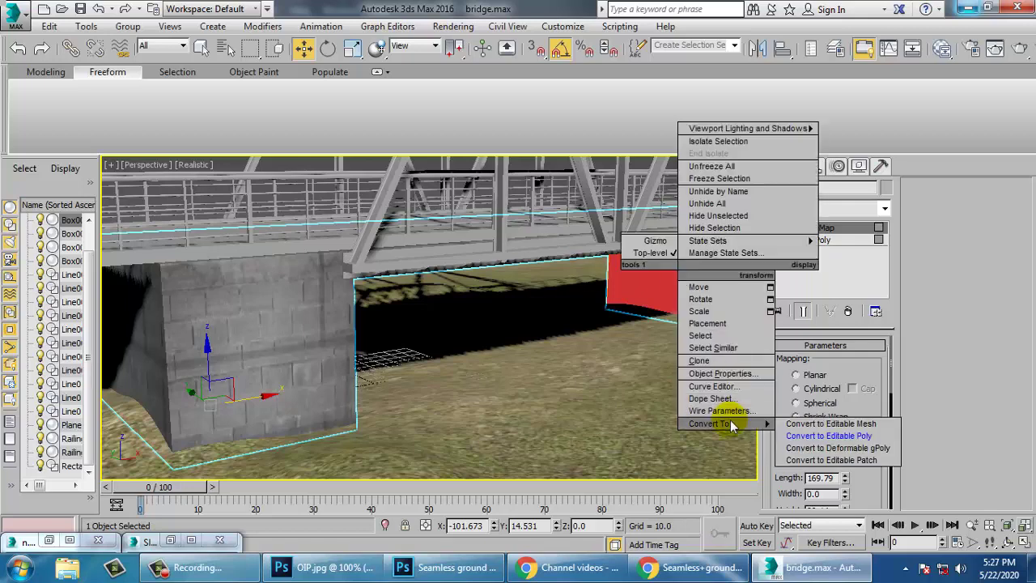
click(801, 443)
- Add a Noise map in the Slate Material Editor and connect it to the bump map of Material #3
click(276, 352)
key(m)
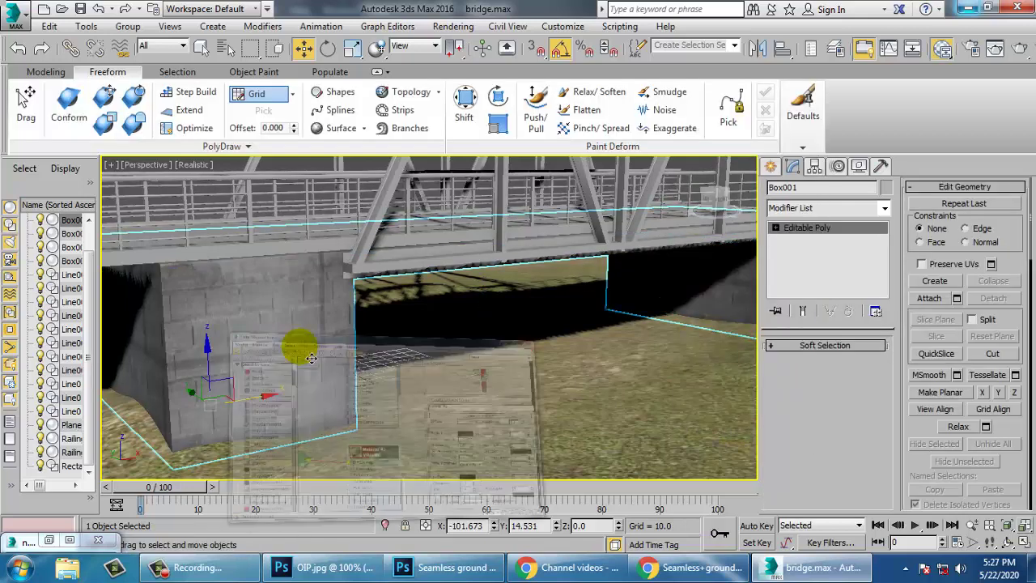
scroll(704, 243, down, 2)
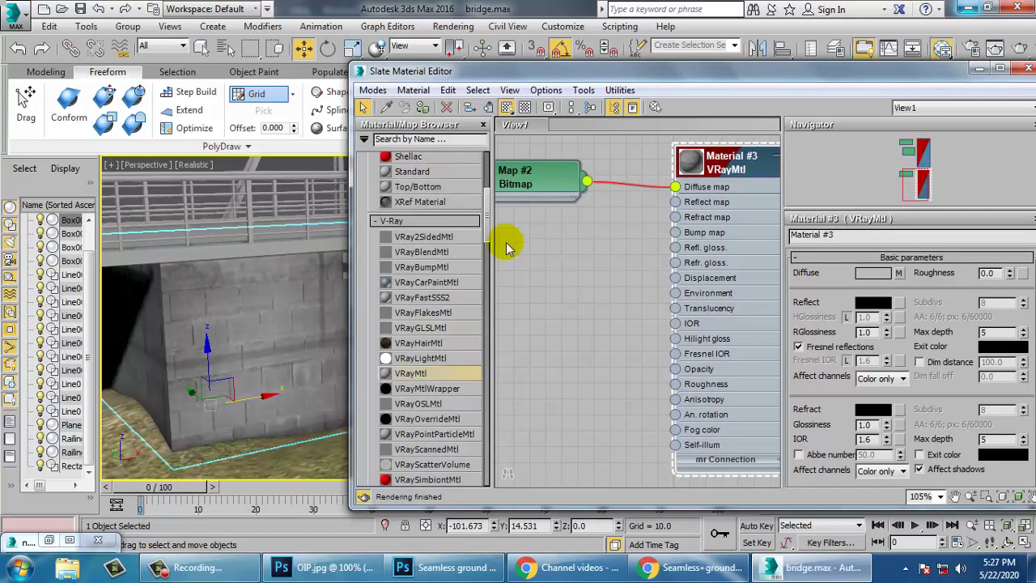
drag(486, 216, 492, 283)
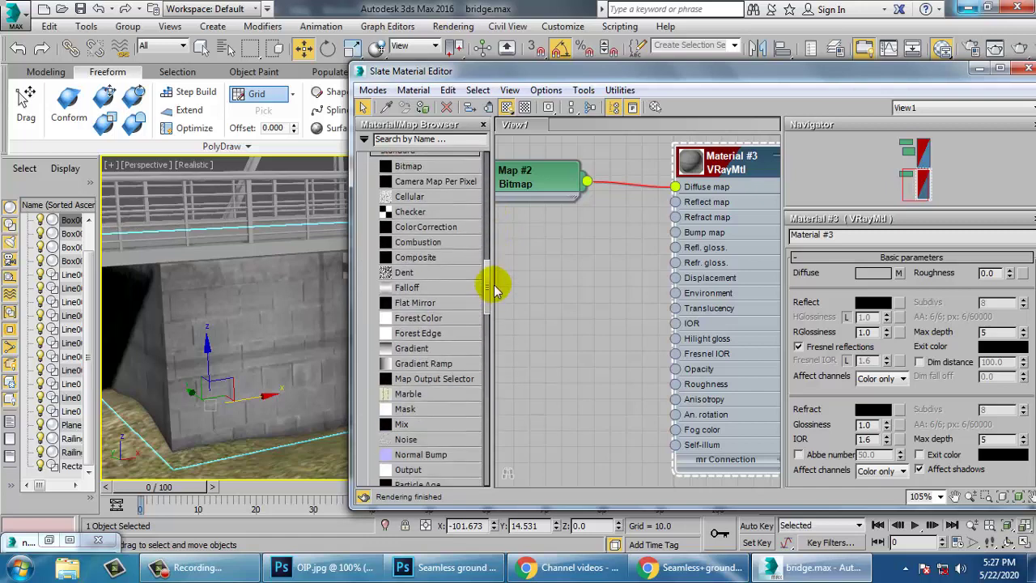
scroll(418, 366, down, 1)
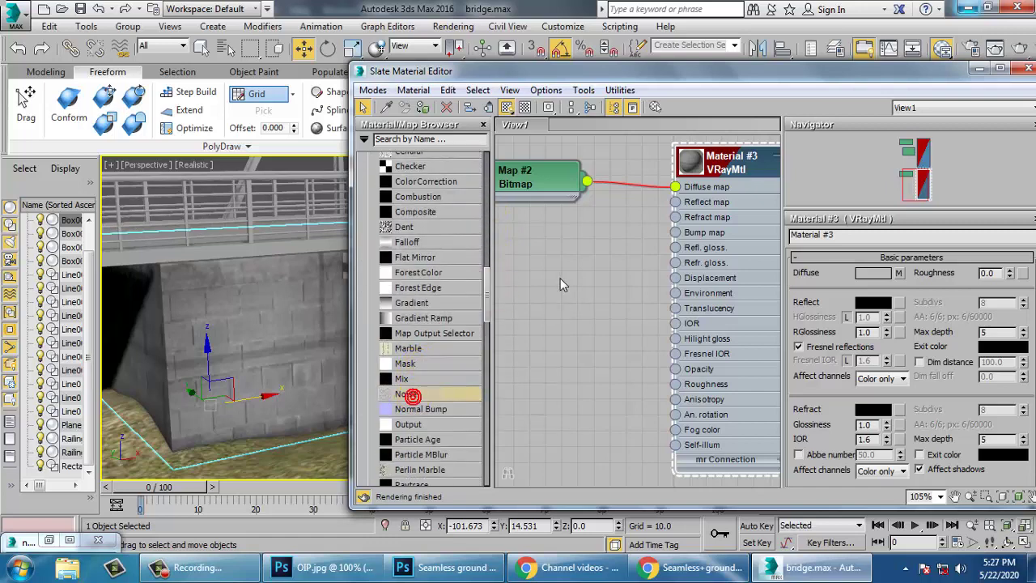
drag(560, 279, 562, 283)
drag(662, 304, 675, 233)
click(693, 158)
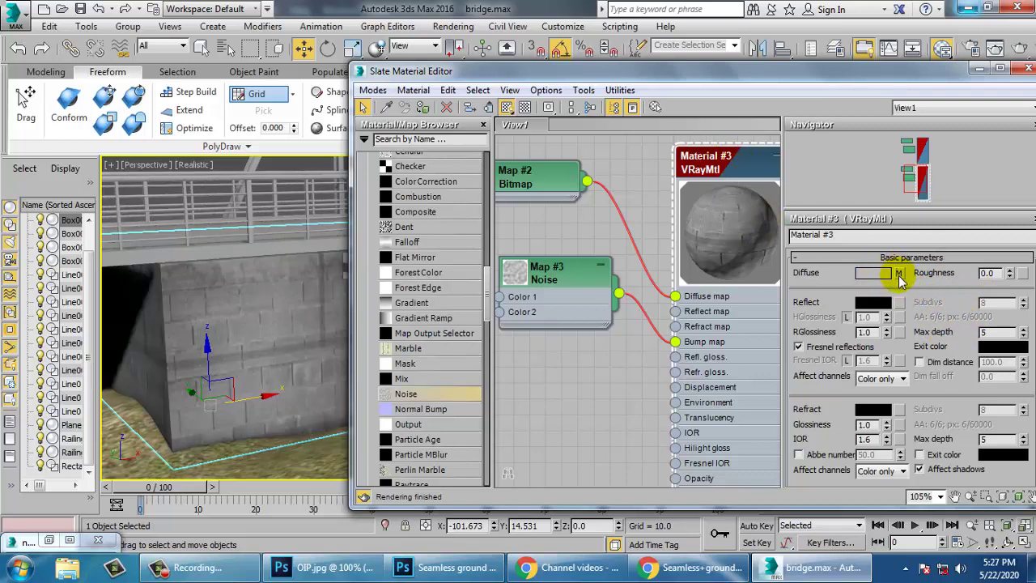
- Set the bump Noise map to Turbulence with a size of 2.0 and minimize the material editor
double_click(559, 268)
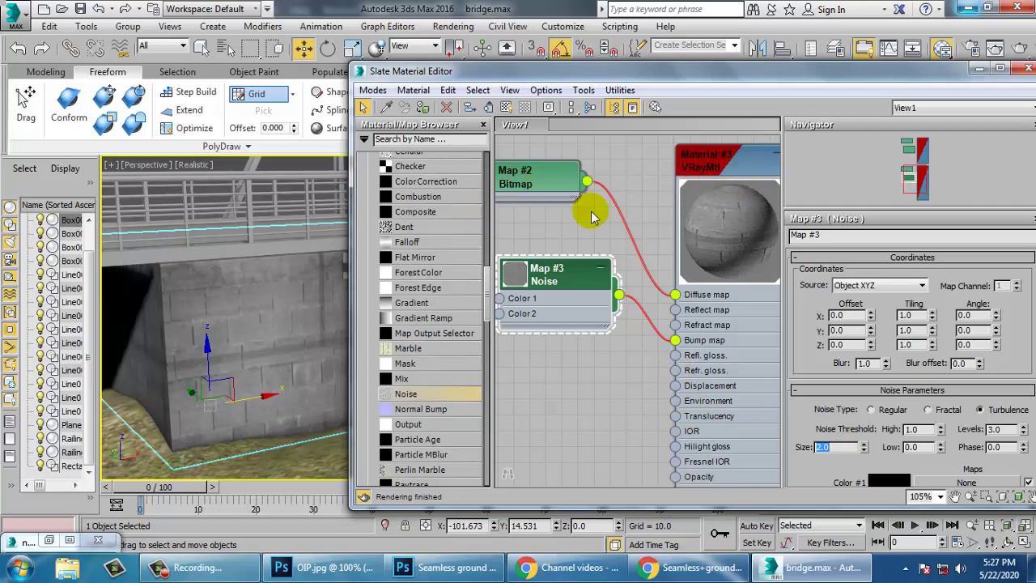
drag(899, 71, 429, 66)
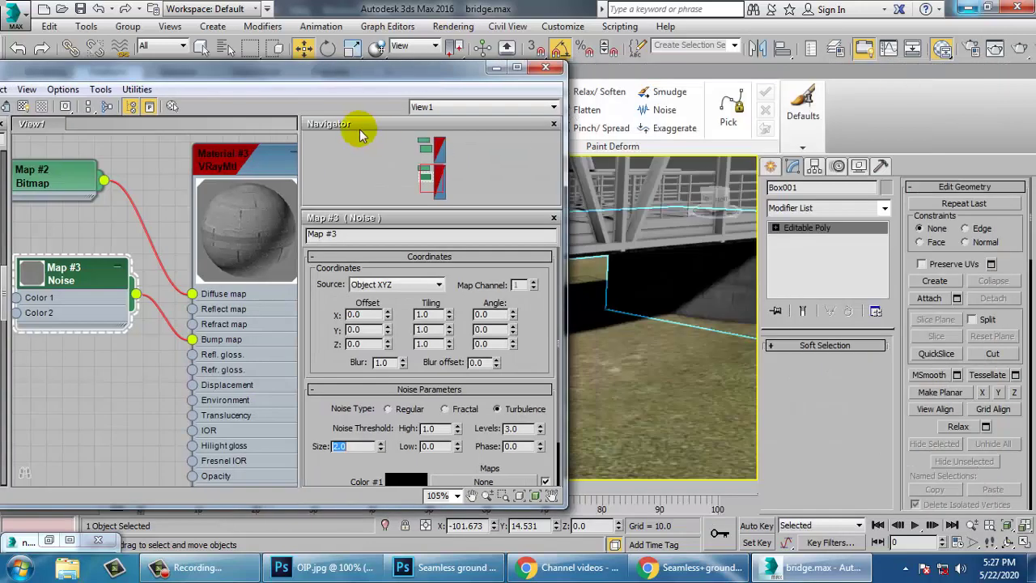
click(497, 66)
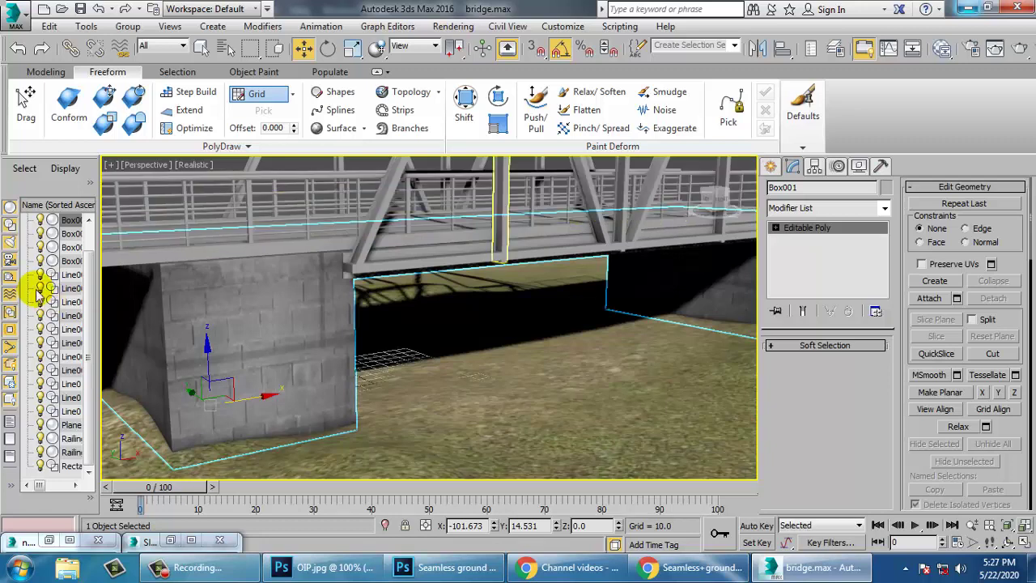
middle_drag(465, 299, 478, 387)
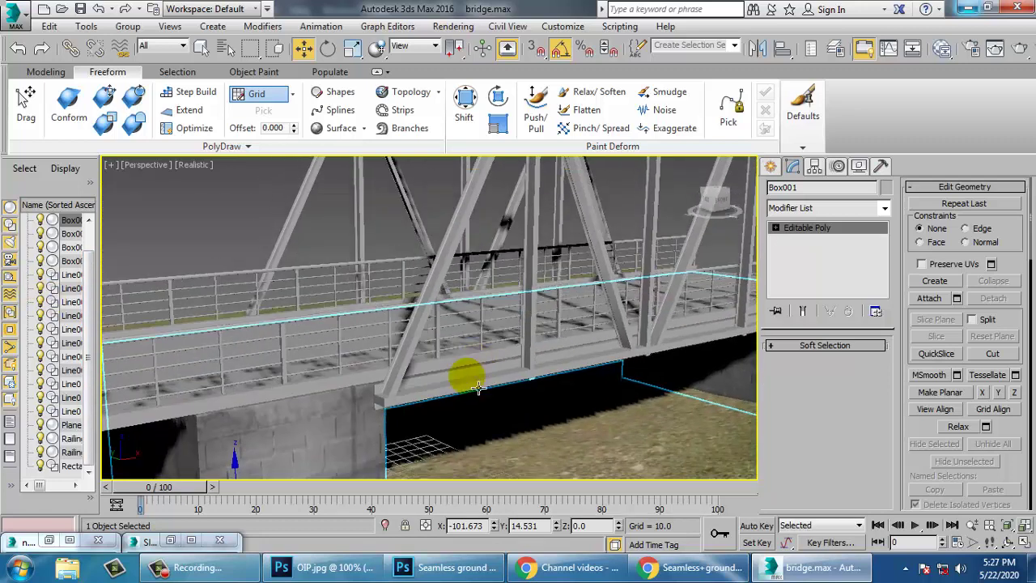
- Examine the reference render n.jpg for the look of the bridge's road surface and minimize it
click(49, 540)
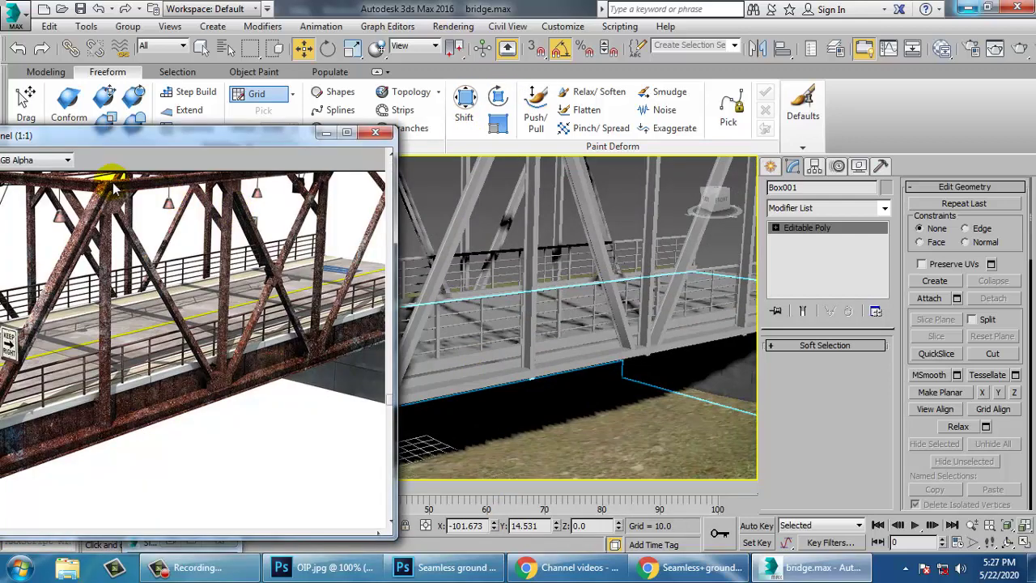
drag(161, 133, 412, 92)
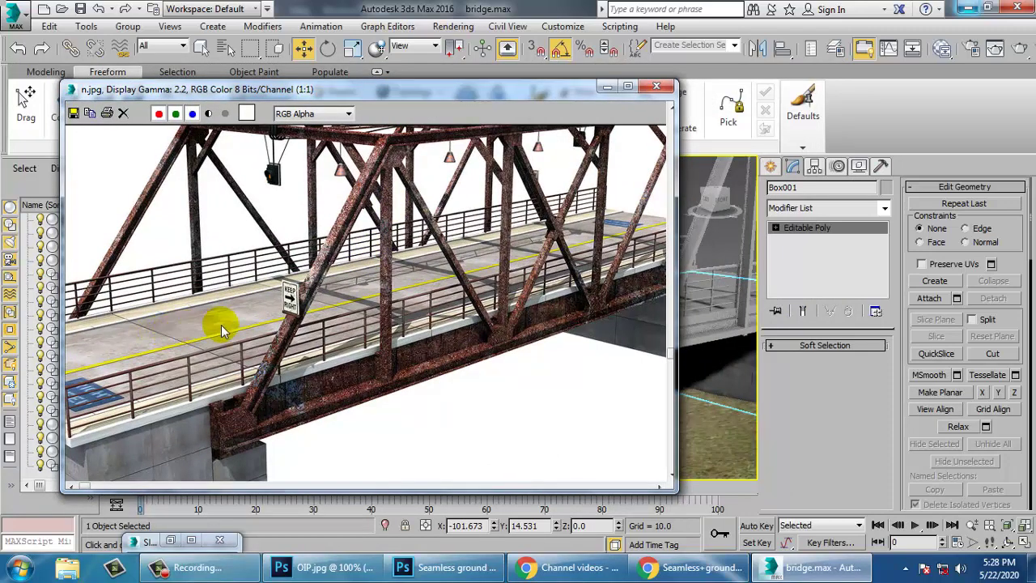
click(607, 86)
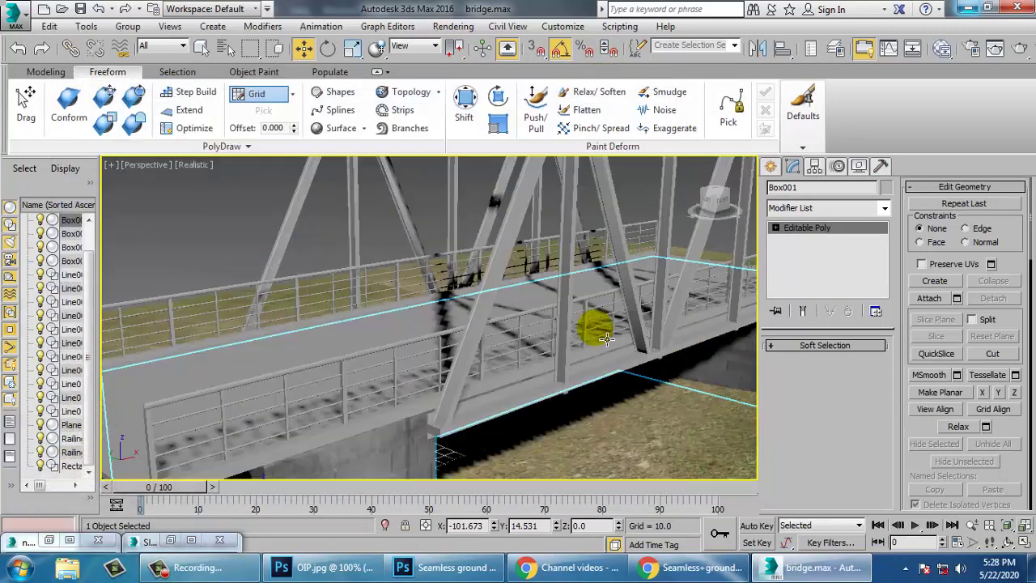
- Select the bridge deck and inspect its road surface
alt+middle_drag(608, 340, 566, 336)
scroll(613, 306, down, 5)
click(561, 338)
scroll(551, 318, up, 6)
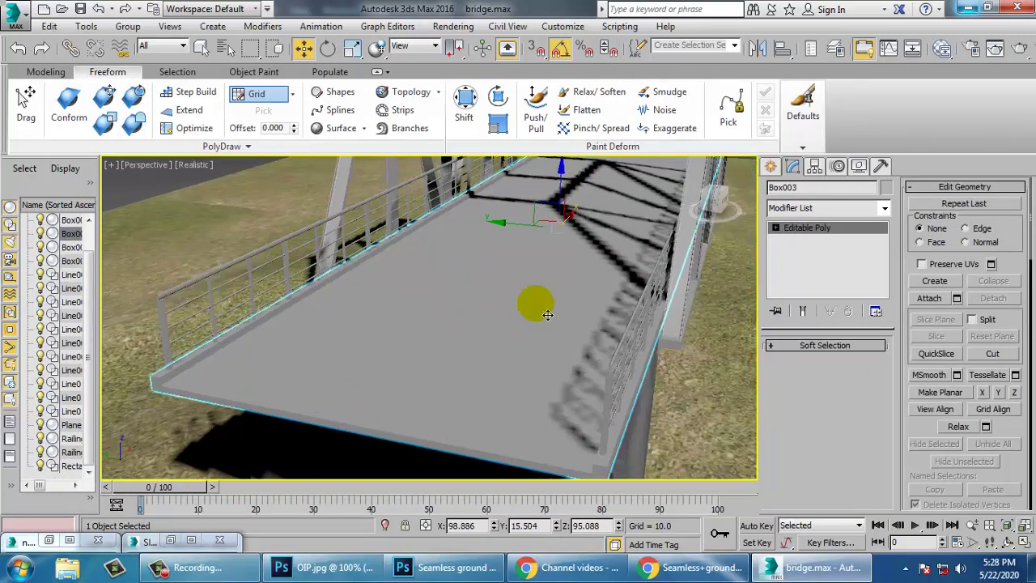
scroll(541, 310, down, 8)
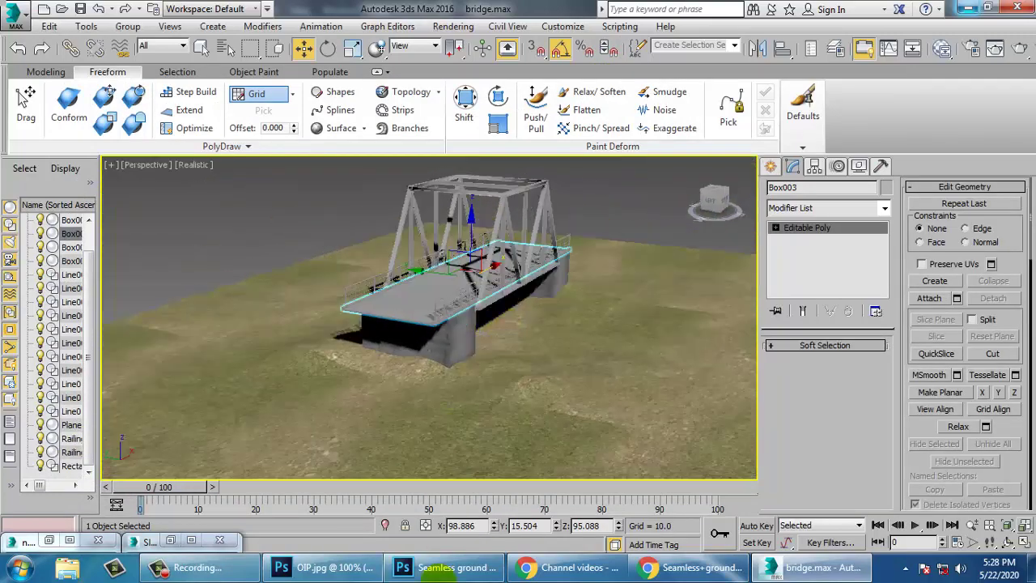
- Switch to Photoshop, minimize the dirt texture, and open the (ASPHALT 4) tarmac and Seamless-Black-Asphalt-Road-Texture images from the Bridge texture folder
click(437, 569)
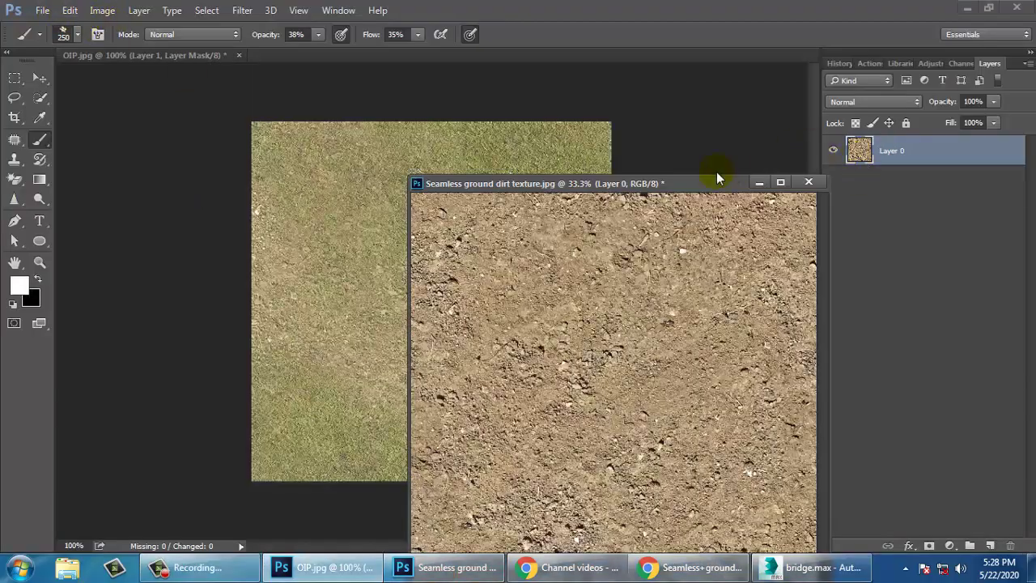
click(752, 182)
key(x)
click(37, 11)
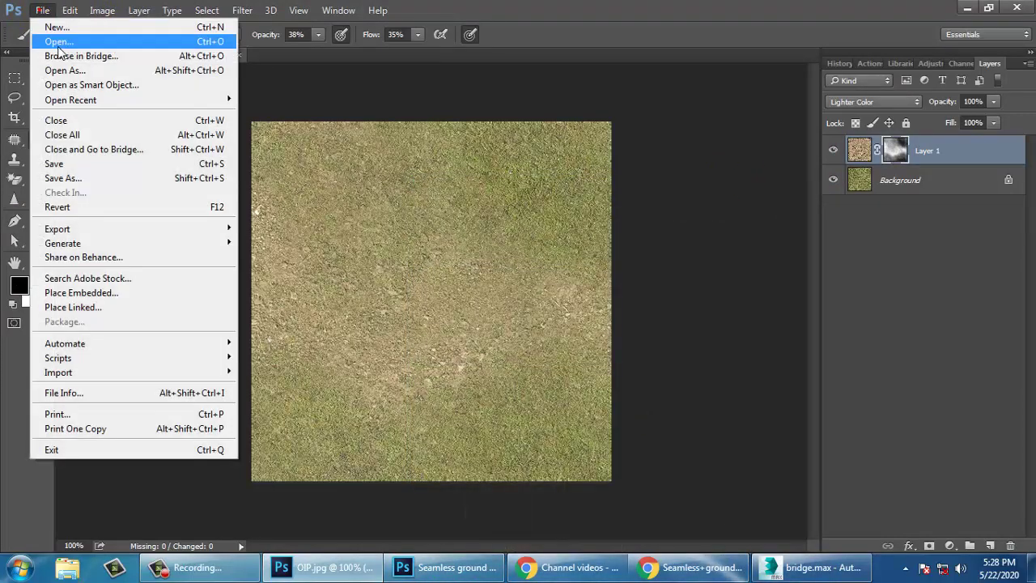
click(48, 39)
click(235, 142)
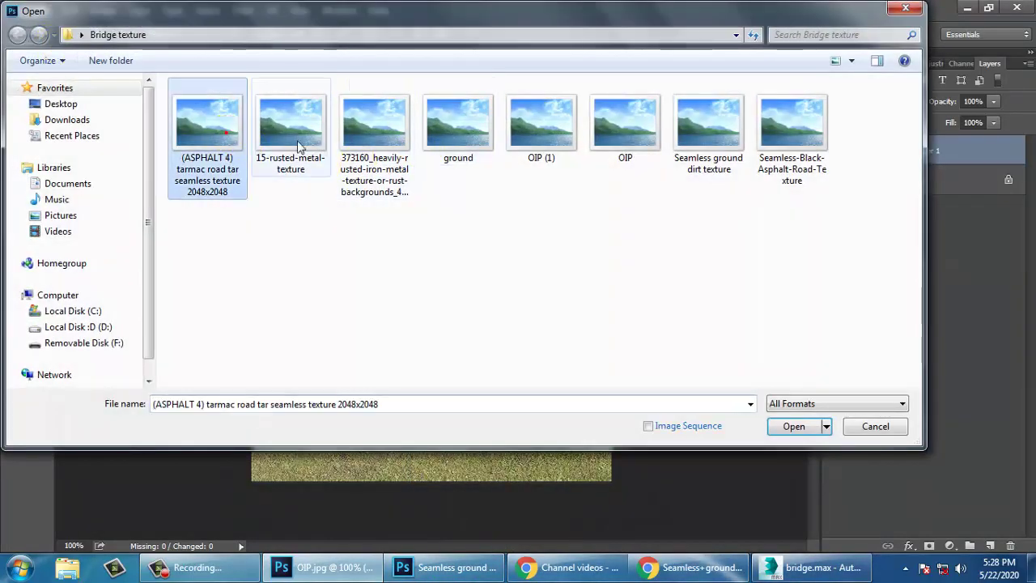
ctrl+click(795, 146)
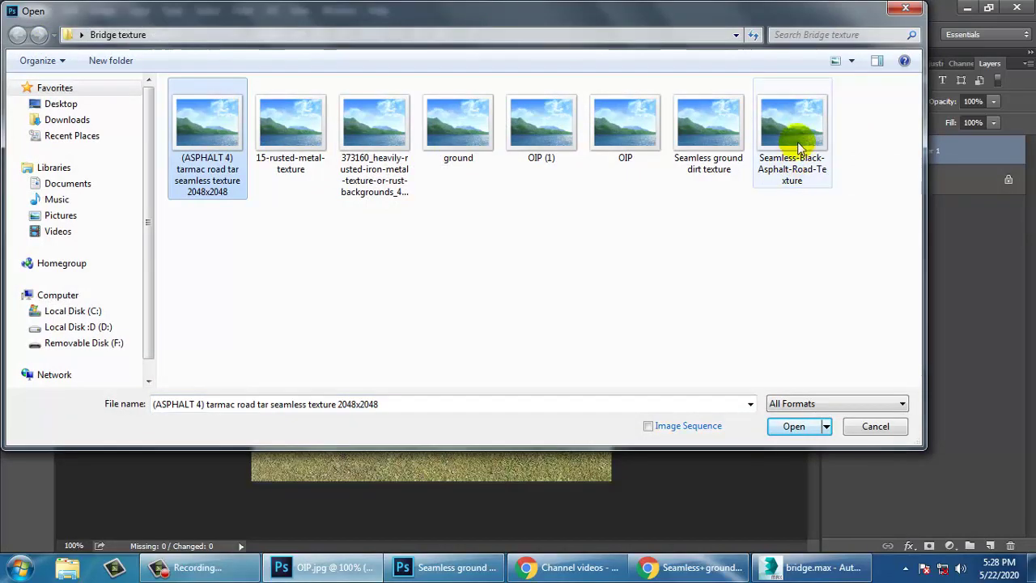
click(794, 428)
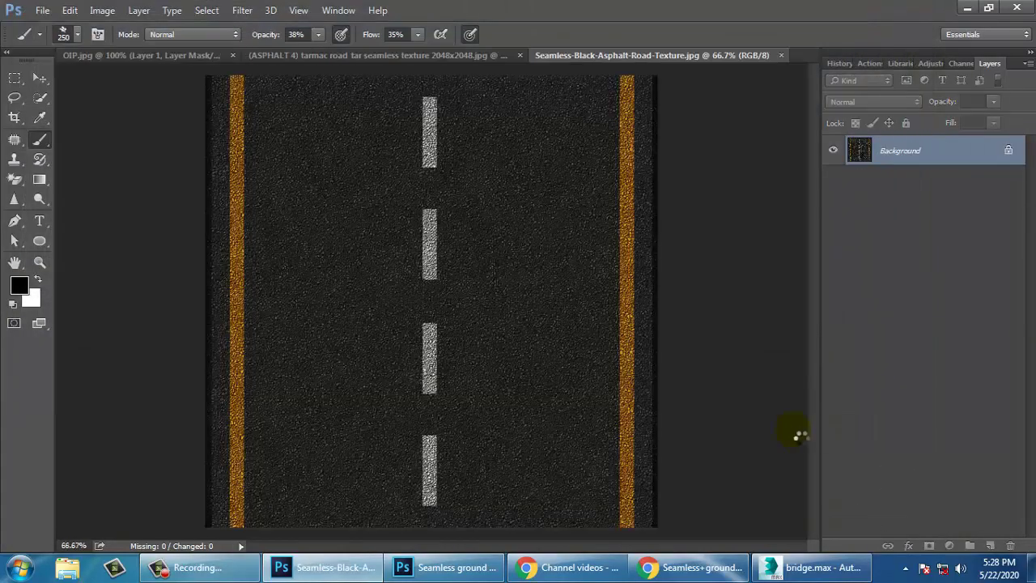
- Convert the locked background of Seamless-Black-Asphalt-Road-Texture into a regular layer
click(40, 78)
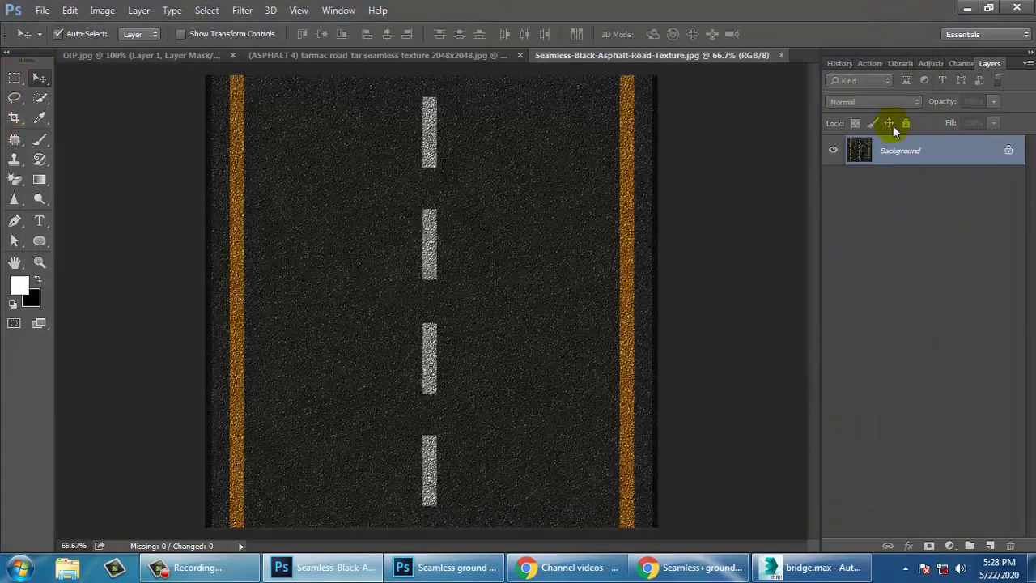
double_click(894, 153)
click(731, 209)
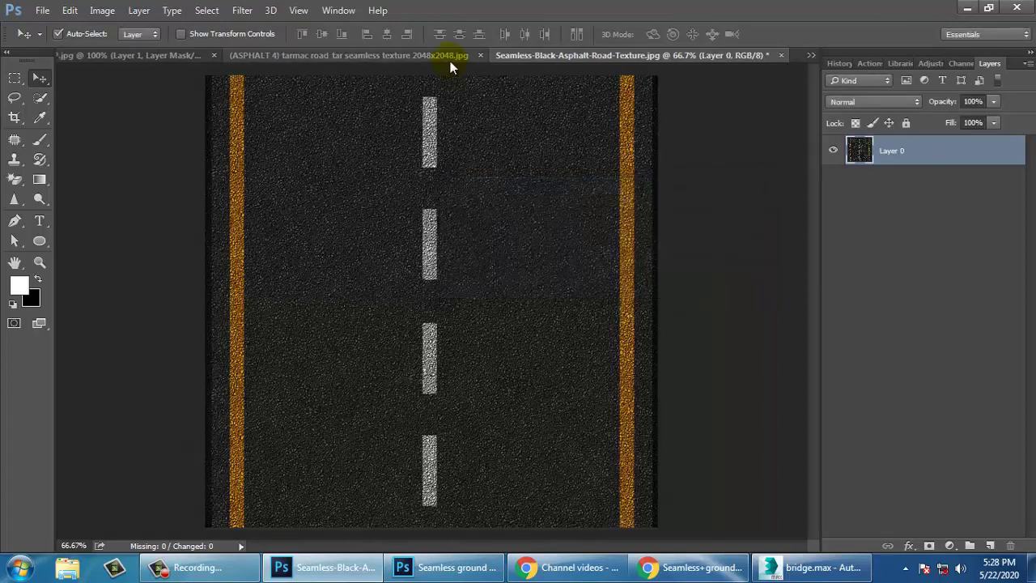
- Convert the tarmac texture's background into a regular layer and move a copy of it into the Seamless-Black-Asphalt-Road-Texture document
click(448, 59)
drag(438, 312, 476, 282)
key(Return)
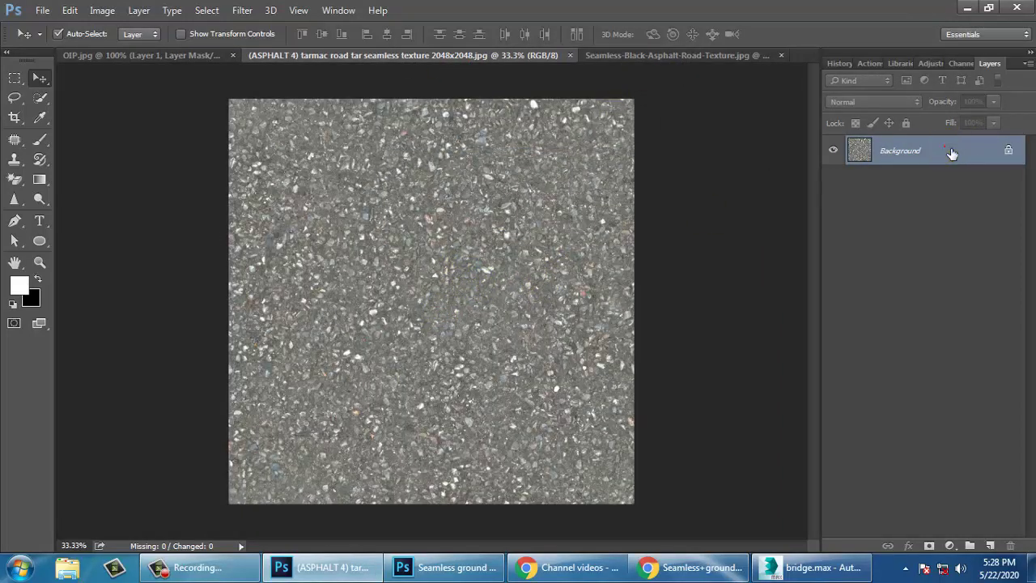
double_click(945, 150)
click(747, 213)
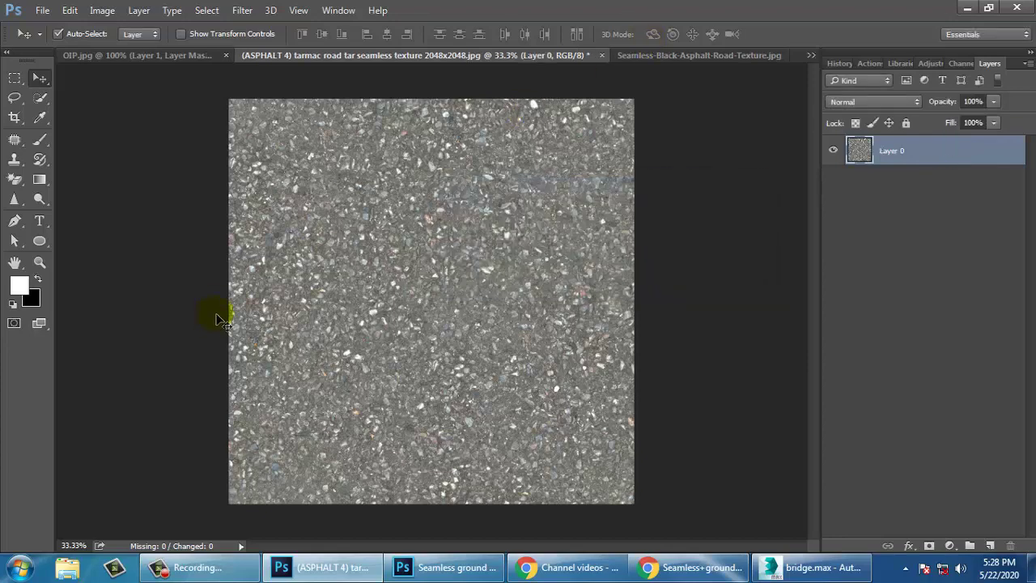
drag(467, 329, 434, 298)
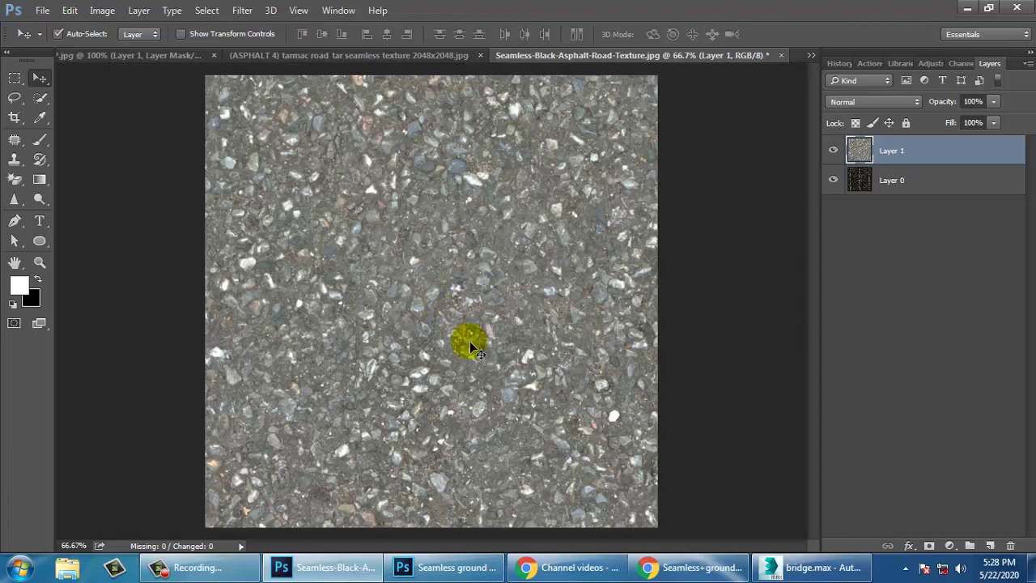
- Scale the tarmac layer to 69.25% with Free Transform and center it over the road image
key(ctrl+t)
key(ctrl+minus)
key(ctrl+minus)
key(ctrl+minus)
key(ctrl+minus)
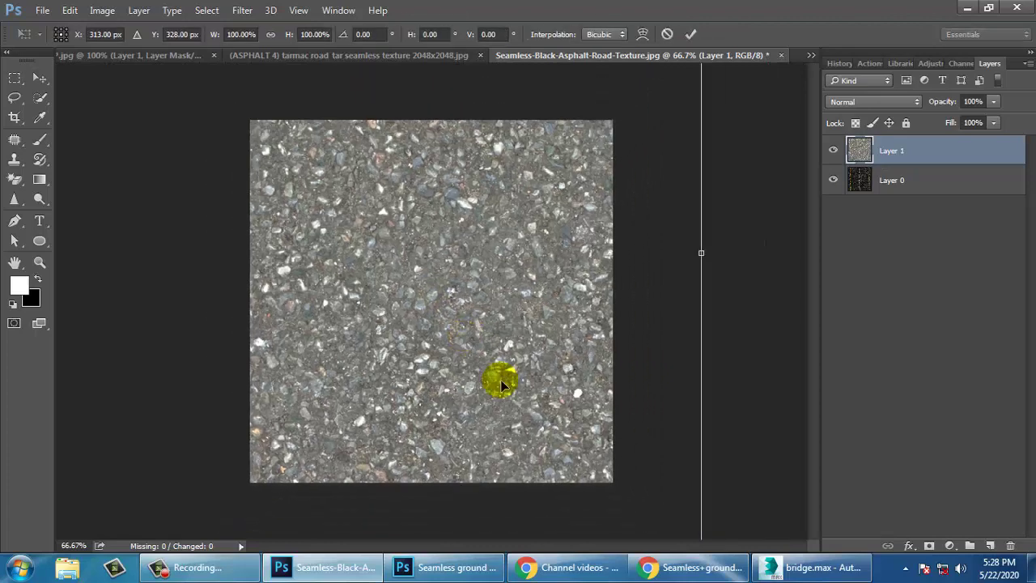
drag(515, 185, 485, 213)
drag(442, 296, 464, 310)
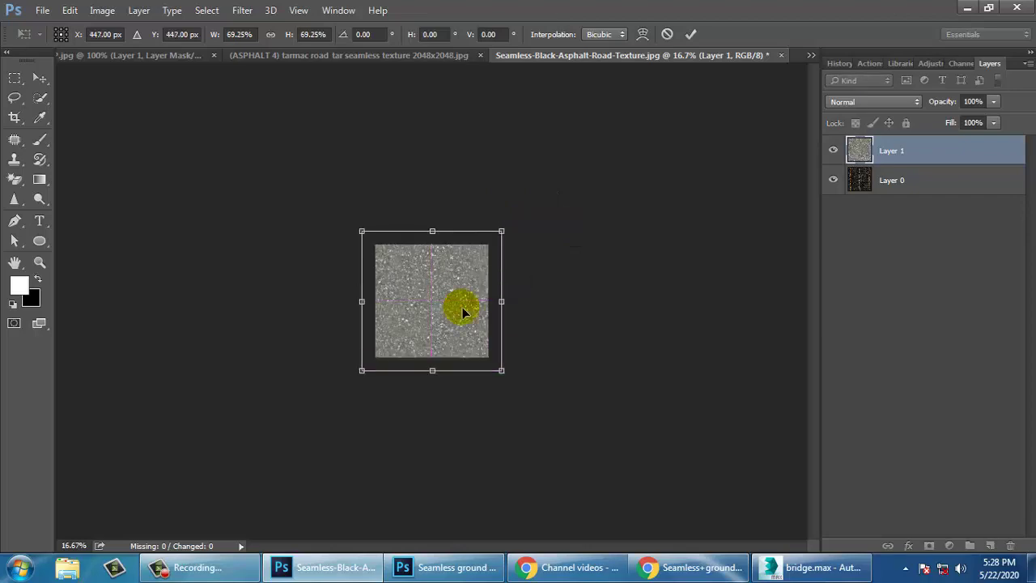
key(ctrl+plus)
key(ctrl+plus)
key(ctrl+plus)
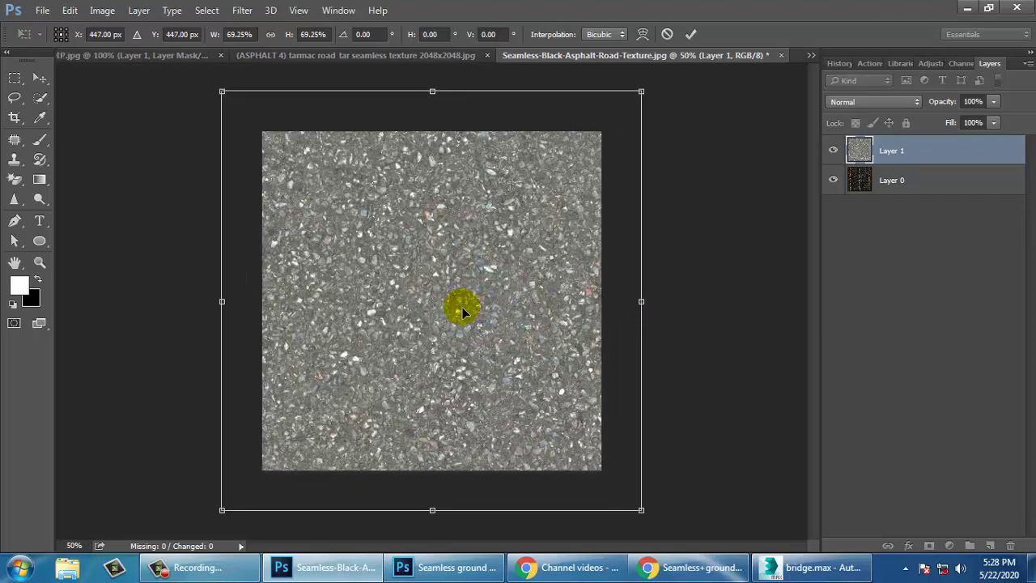
key(Return)
- Try several blend modes on the tarmac layer and set it to Color Dodge
click(886, 101)
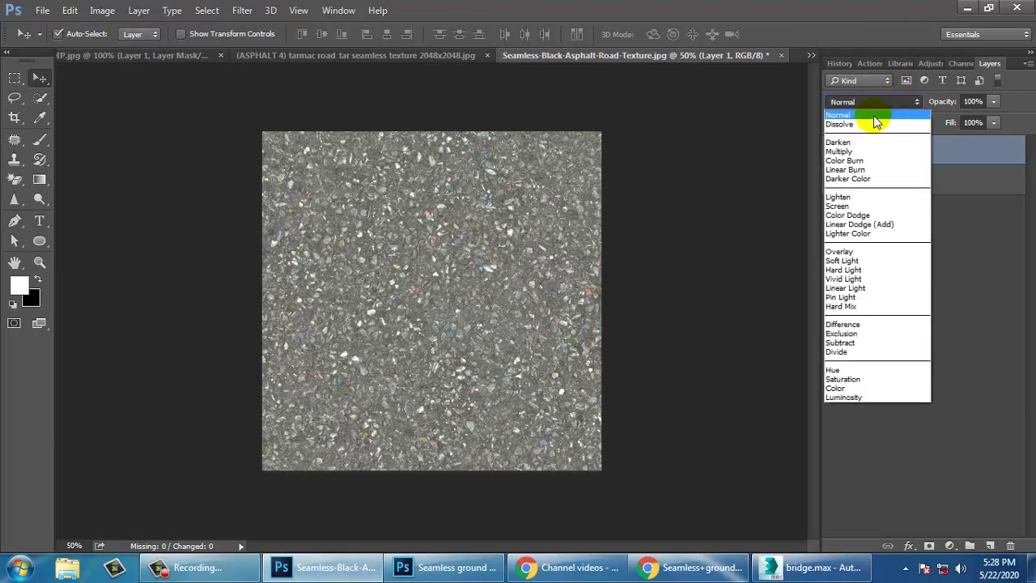
click(874, 122)
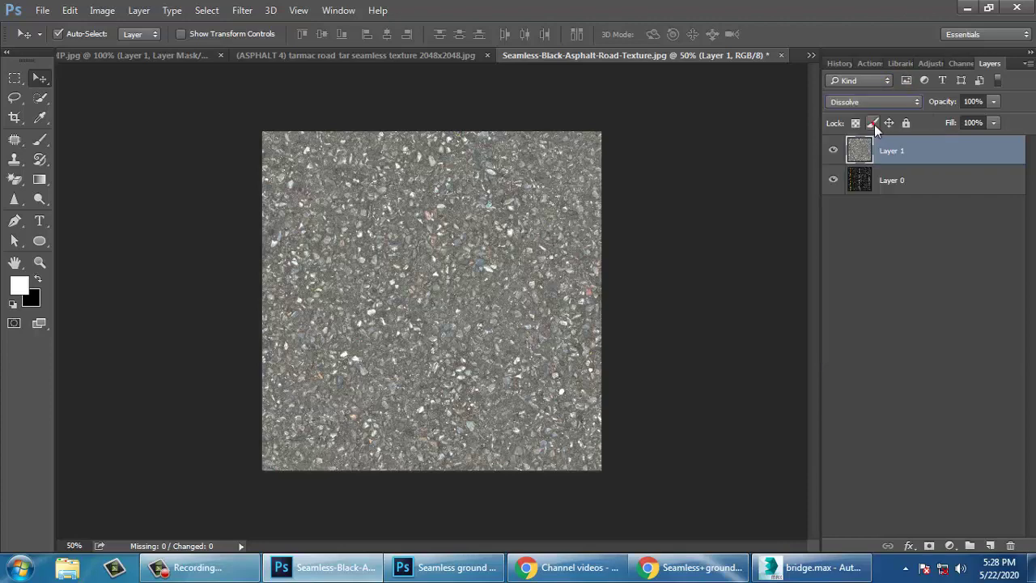
key(Down)
key(Down)
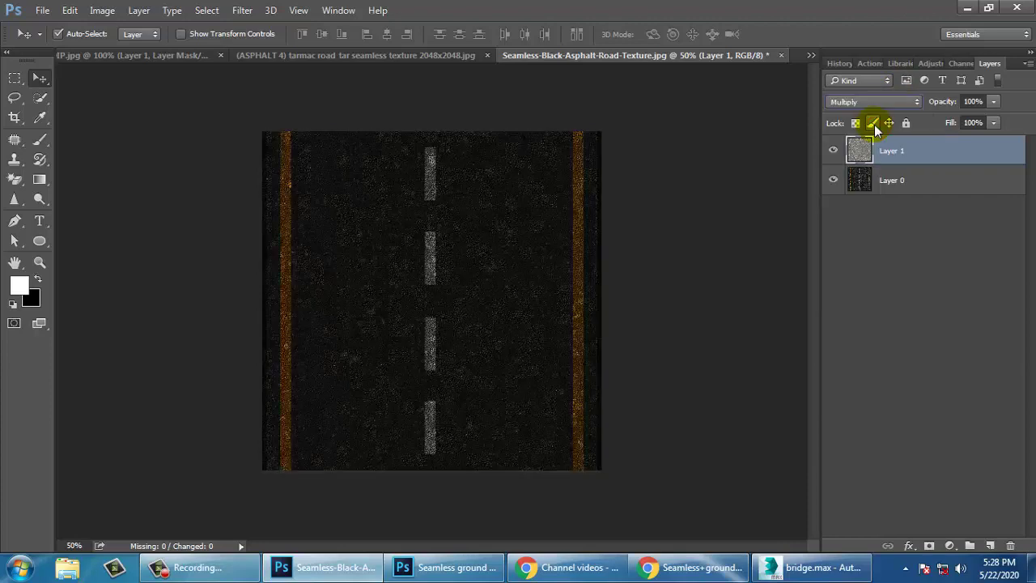
key(Up)
key(Down)
key(Down)
key(Down)
key(Down)
key(Down)
key(Down)
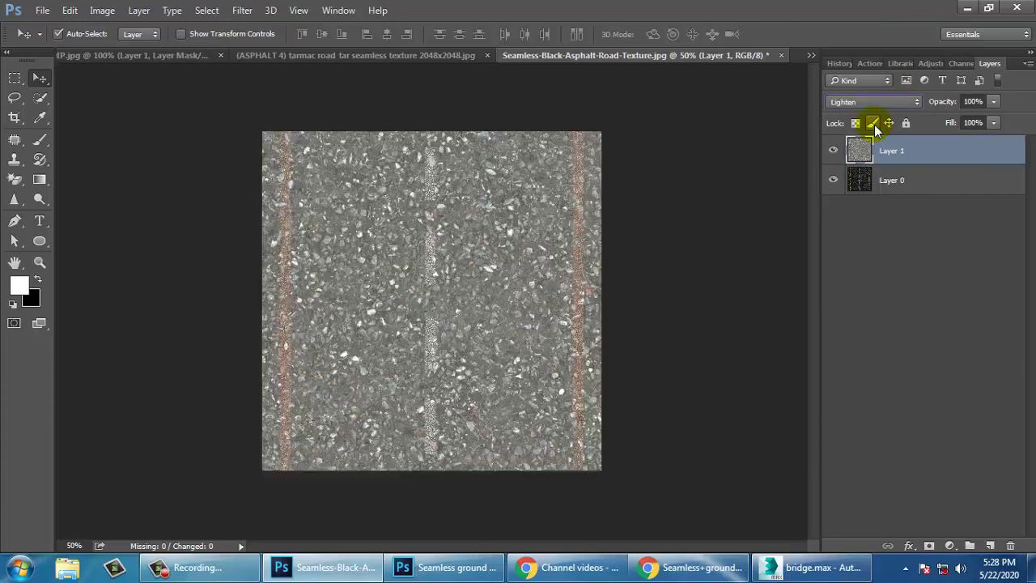
key(Down)
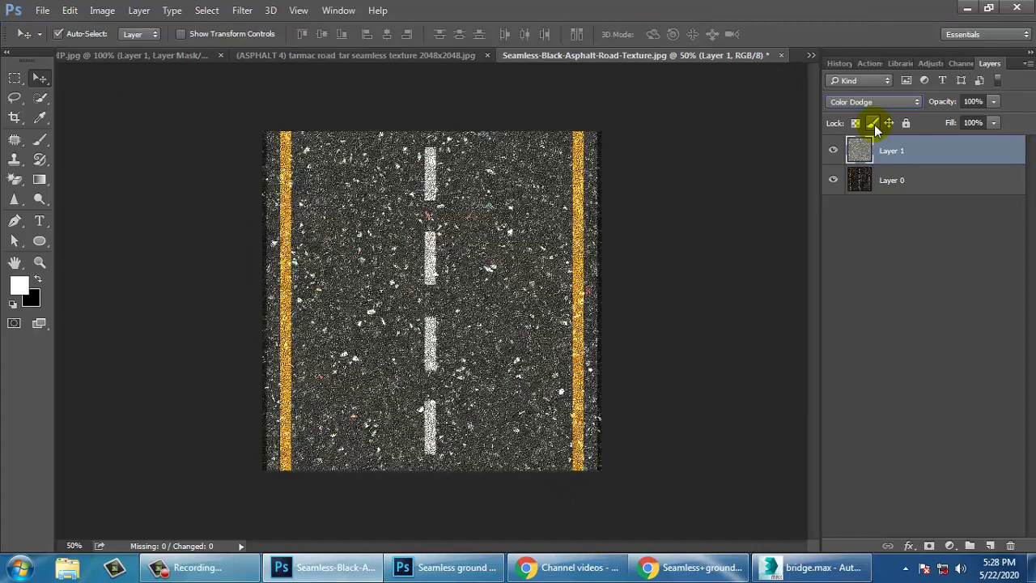
key(Up)
key(Down)
- Set the tarmac layer's opacity to 42%
click(995, 102)
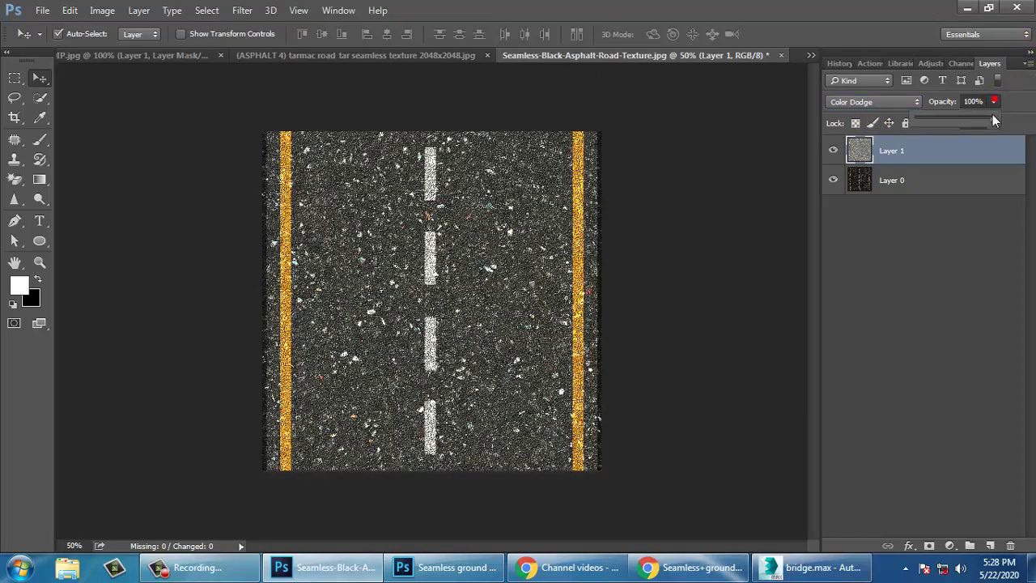
drag(966, 122, 949, 125)
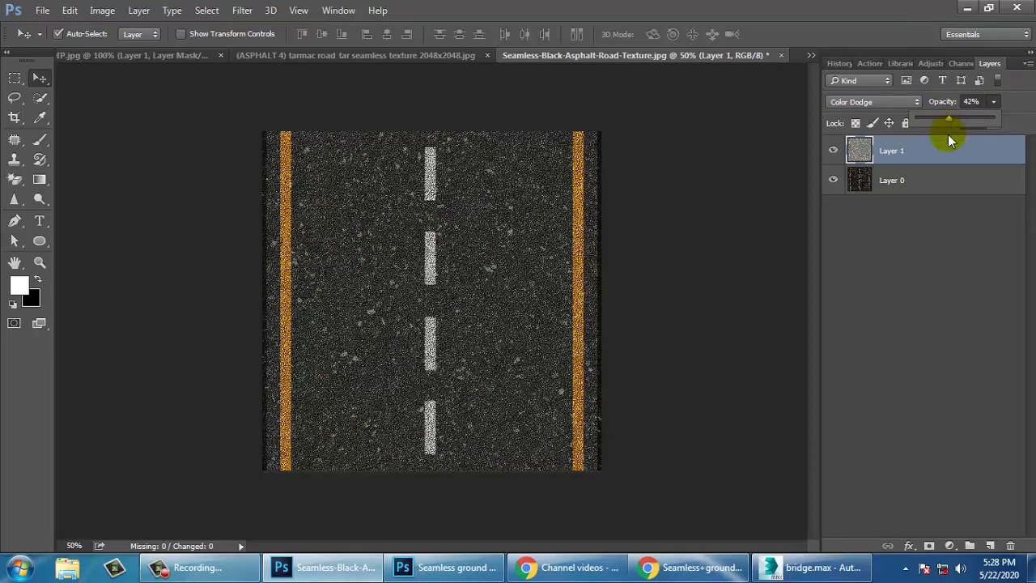
click(518, 282)
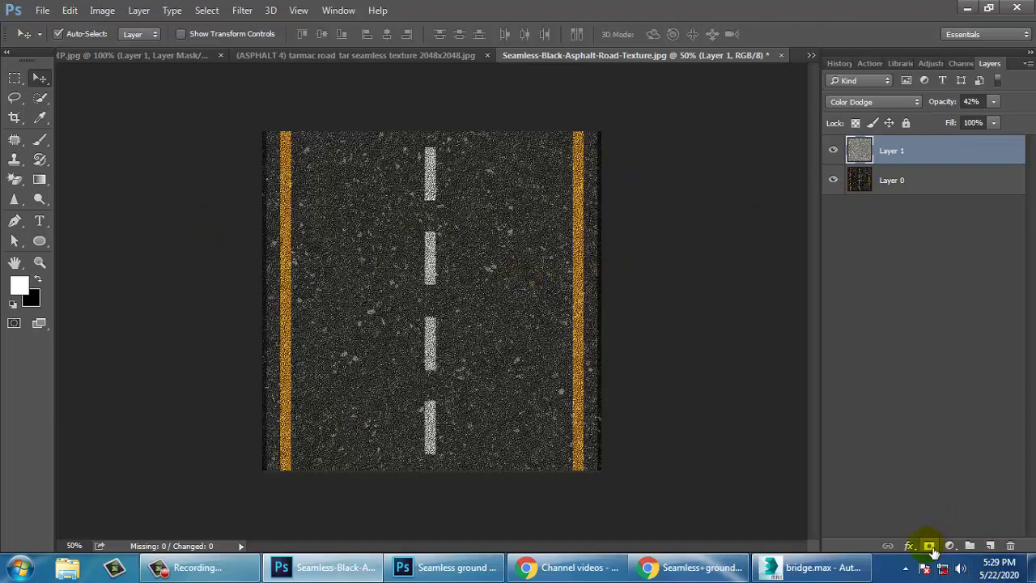
- Add a layer mask to the tarmac layer and paint black patches across the road with the textured 250 px brush to fade the gravel unevenly
click(929, 546)
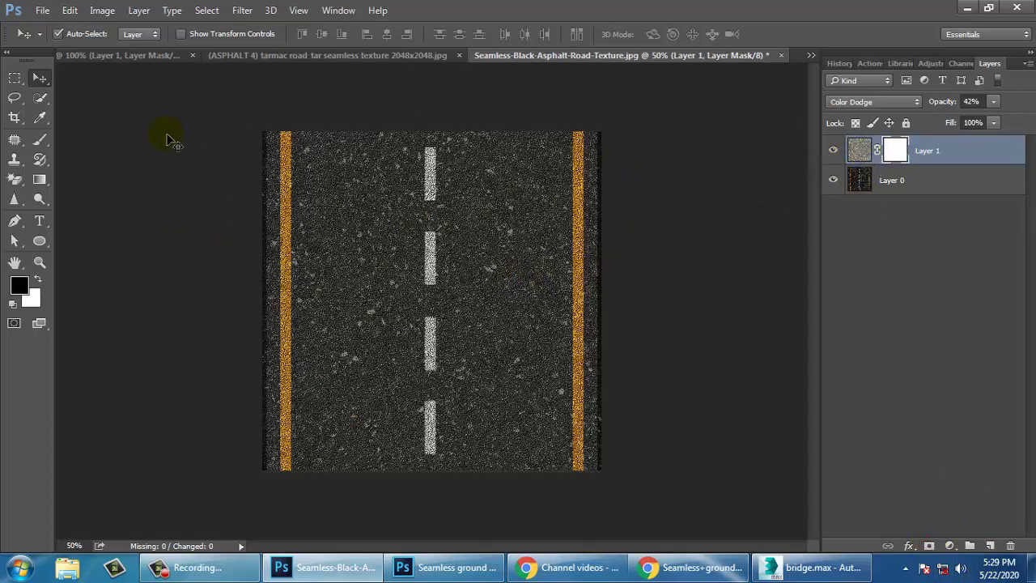
click(34, 142)
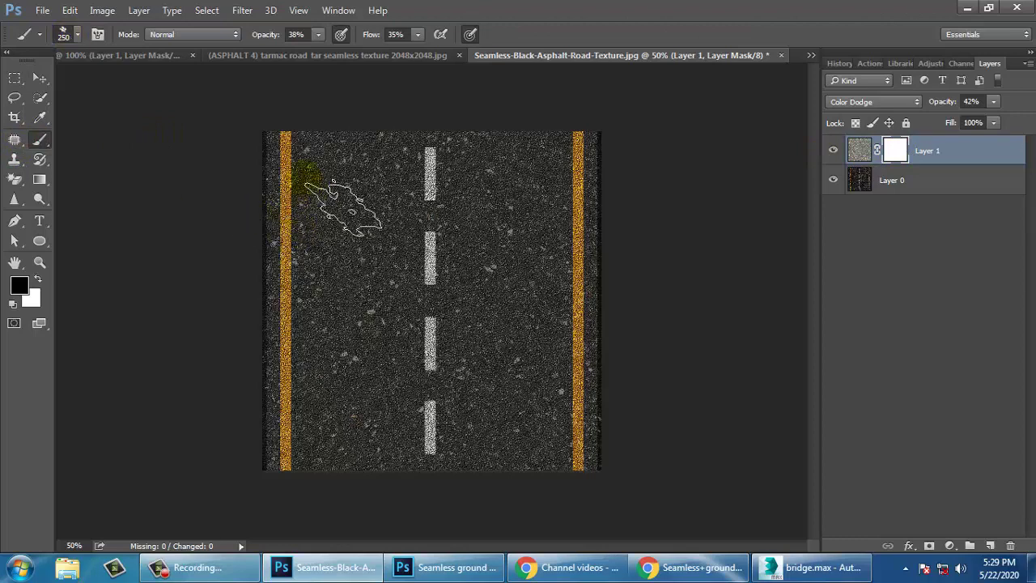
drag(302, 178, 366, 253)
drag(404, 283, 409, 358)
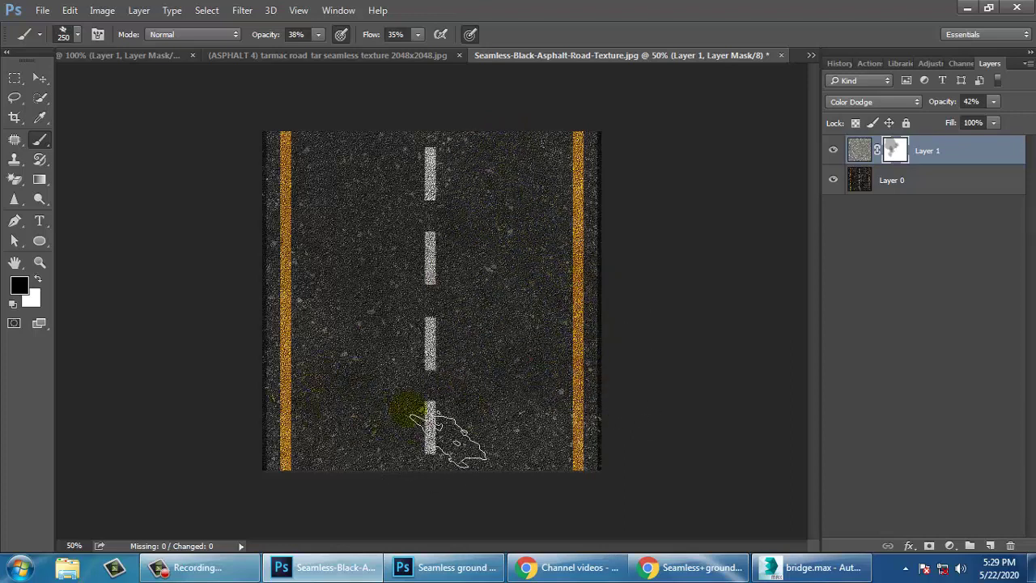
click(512, 369)
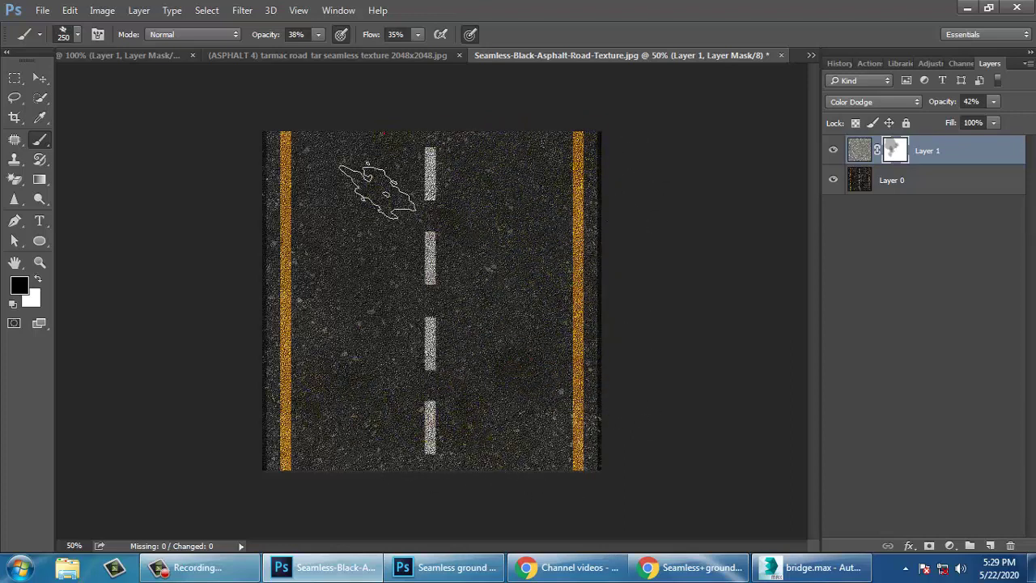
click(381, 132)
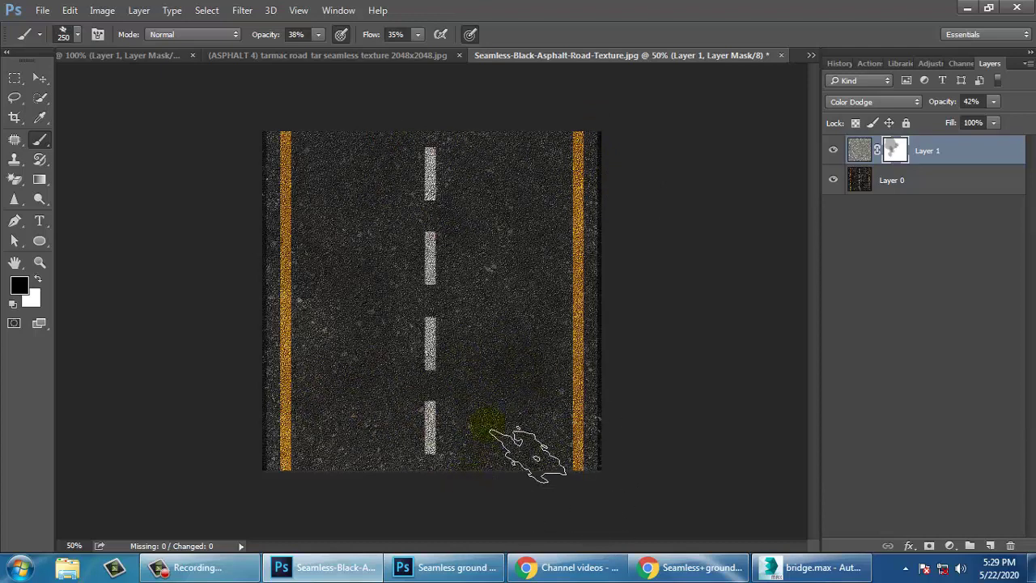
mouse_move(350, 321)
mouse_down()
mouse_move(491, 329)
mouse_move(462, 205)
mouse_move(601, 279)
mouse_up()
mouse_move(542, 350)
mouse_down()
mouse_move(603, 457)
mouse_move(566, 380)
mouse_up()
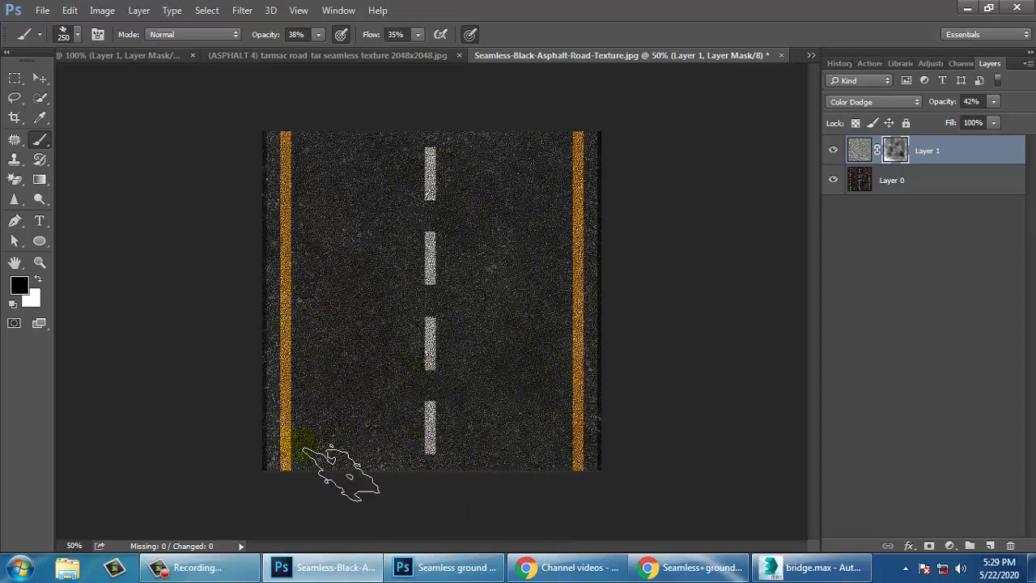
- Save the blended road image as a JPEG named road in the Bridge texture folder
click(42, 10)
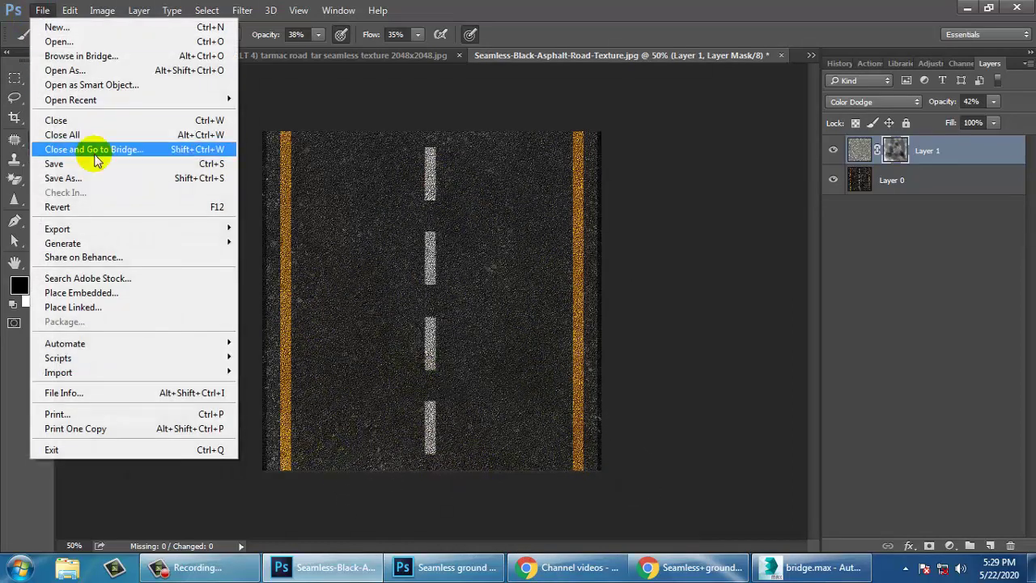
click(91, 177)
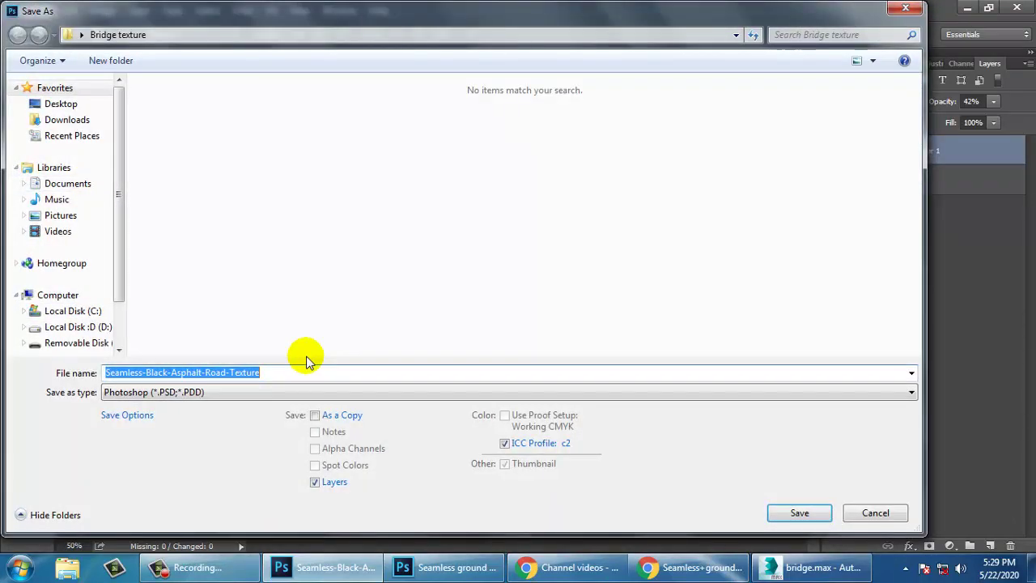
text(road)
key(Tab)
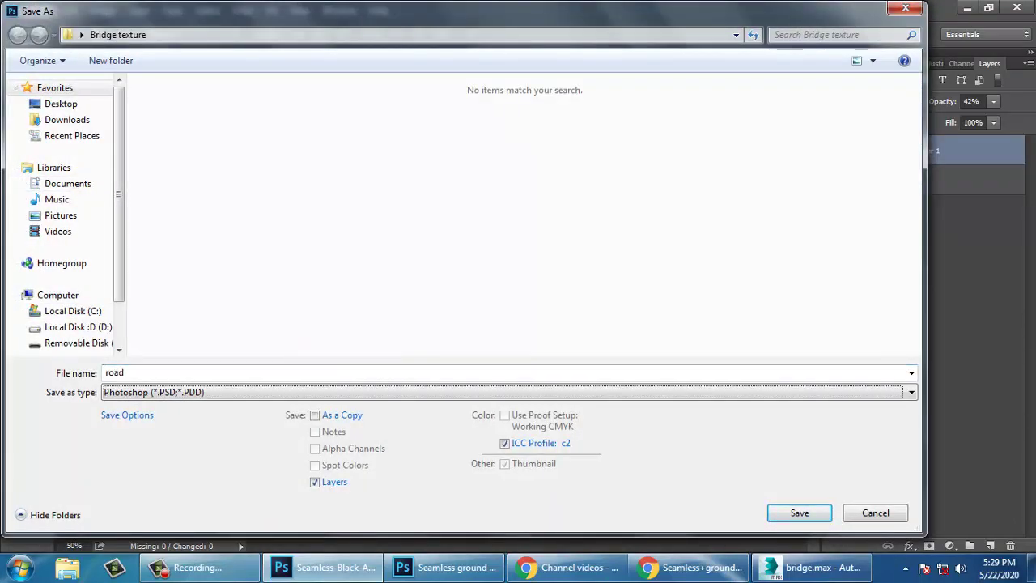
key(j)
key(Return)
key(Return)
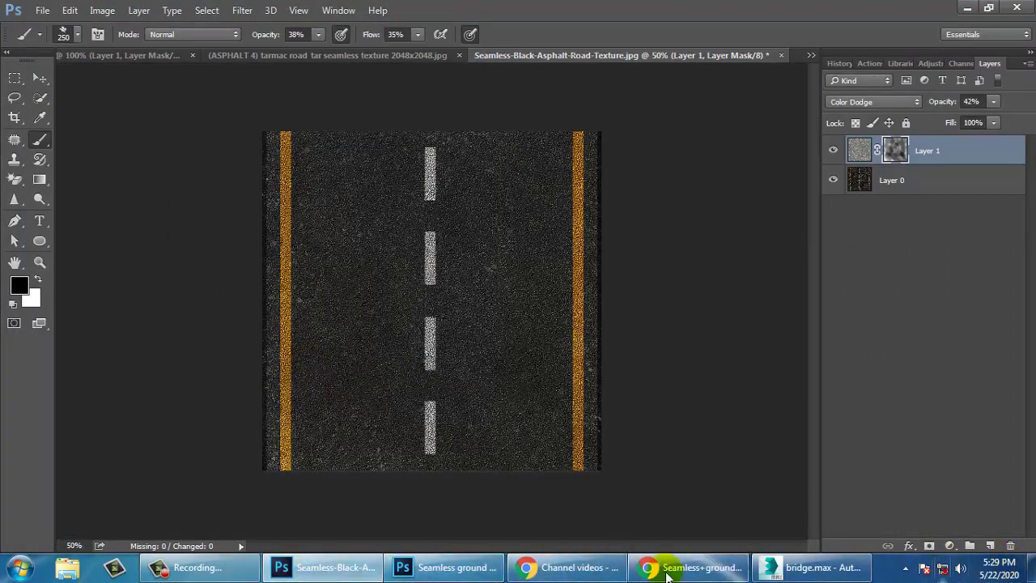
- Switch to 3ds Max and select the top polygon of the bridge deck
click(804, 569)
alt+middle_drag(558, 312, 640, 259)
scroll(554, 295, up, 5)
scroll(547, 298, up, 4)
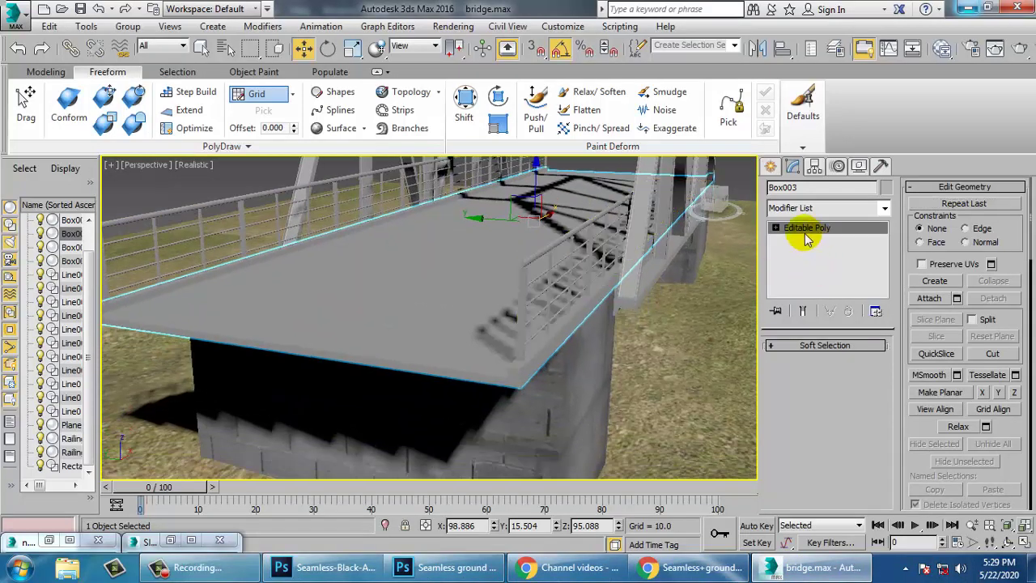
key(1)
click(776, 228)
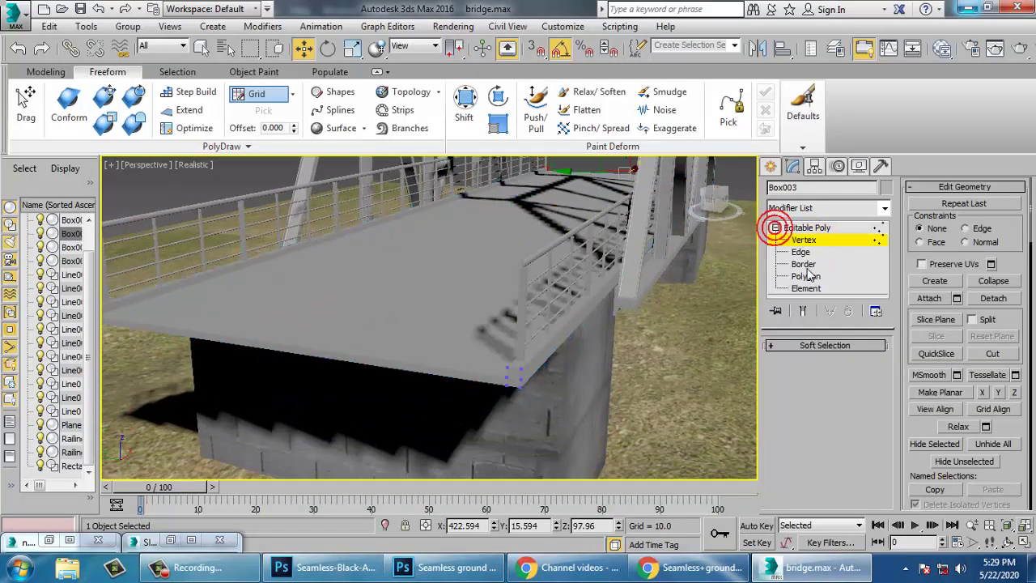
click(805, 276)
click(448, 343)
alt+middle_drag(462, 322, 536, 326)
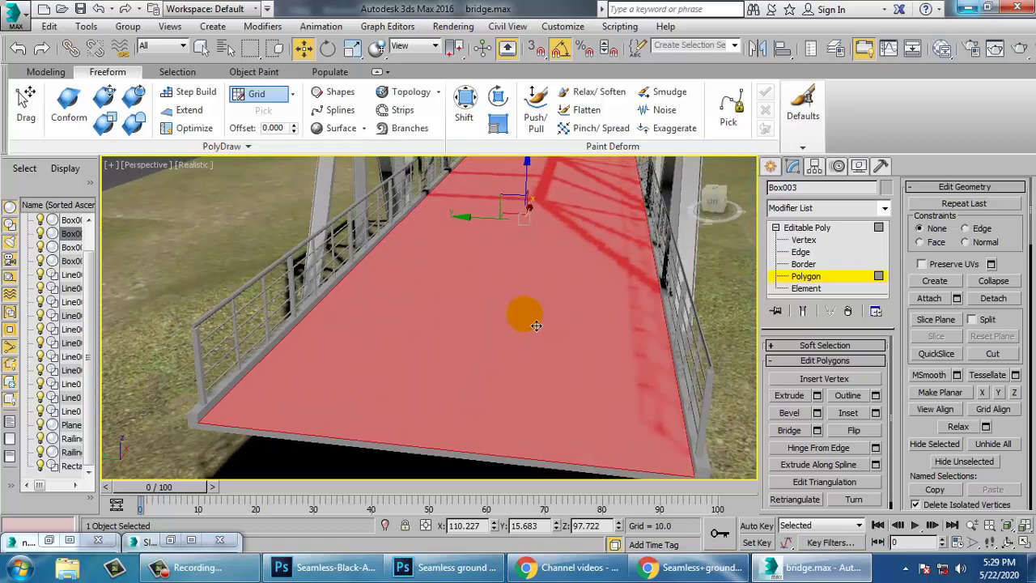
- Add a new VRayMtl material in the Slate Material Editor and open its parameters
key(m)
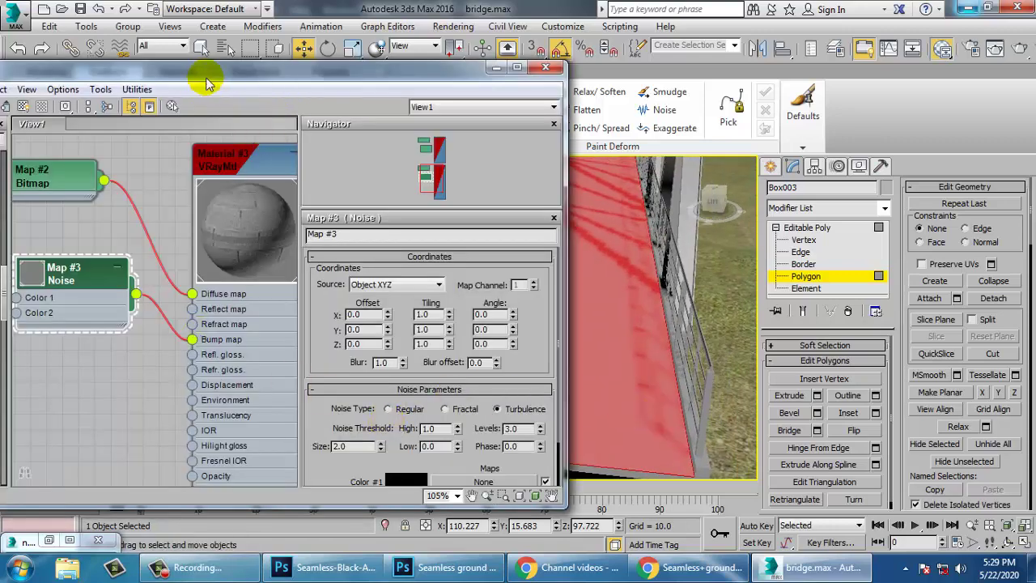
drag(206, 78, 660, 0)
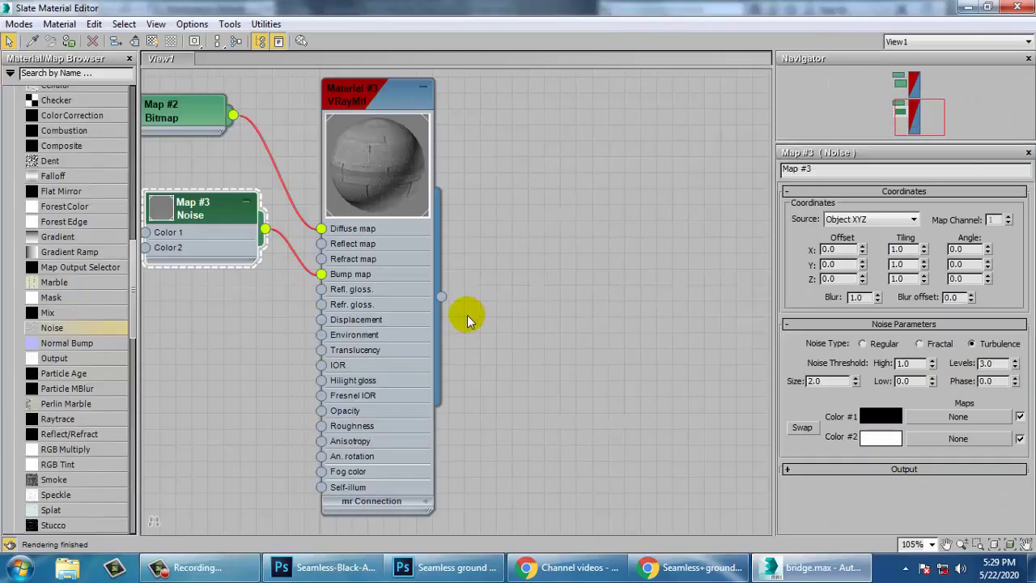
click(987, 8)
drag(272, 64, 416, 68)
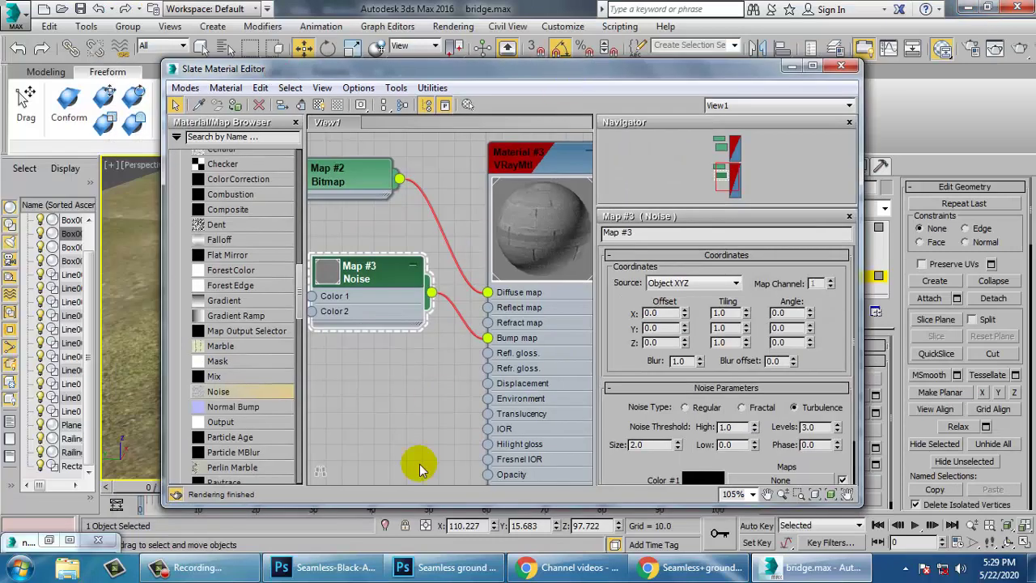
scroll(381, 351, down, 5)
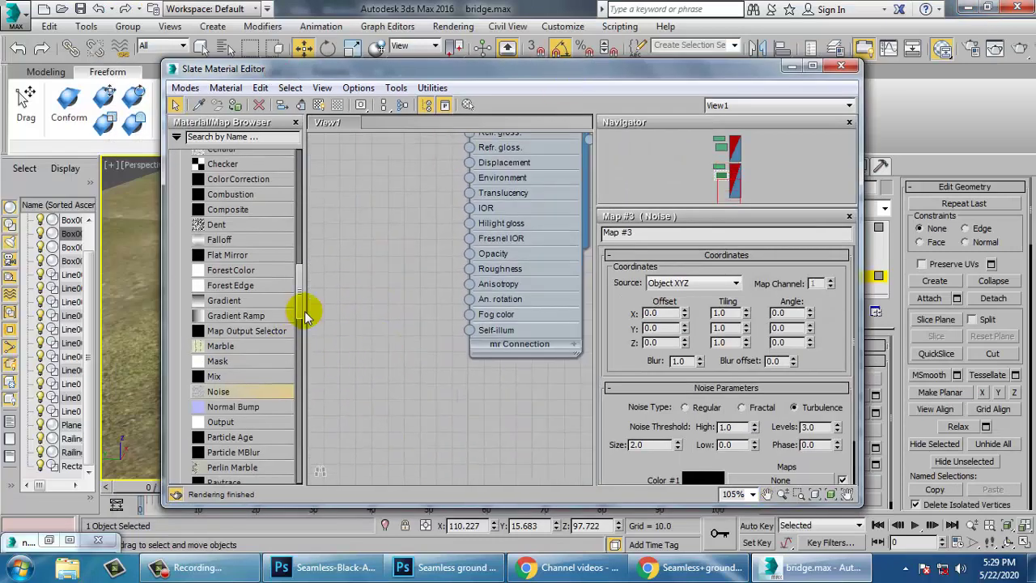
drag(303, 307, 298, 249)
drag(233, 252, 389, 306)
double_click(387, 307)
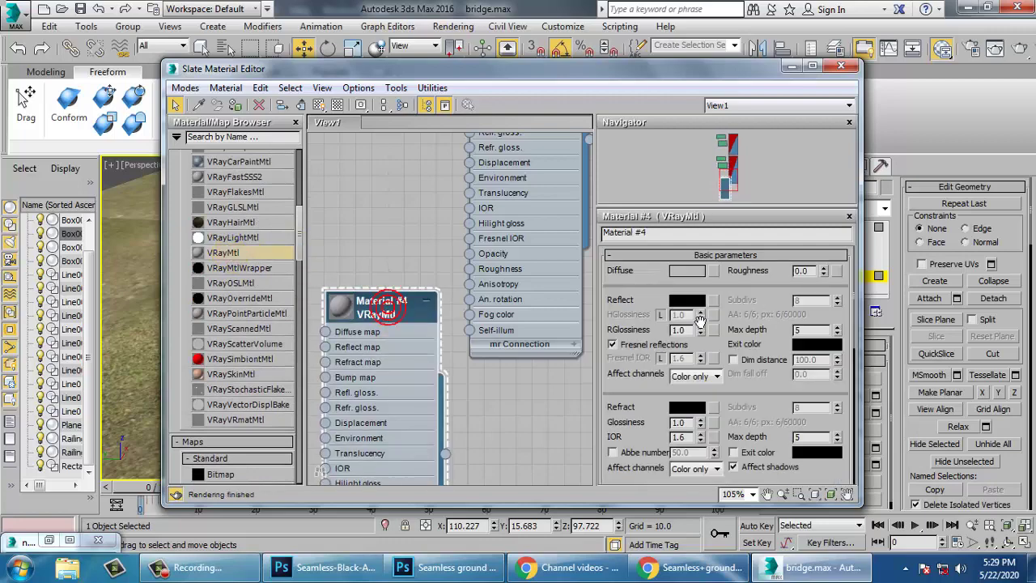
- Load the road image as the material's diffuse bitmap, assign it to the deck polygon and show it in the viewport
click(715, 272)
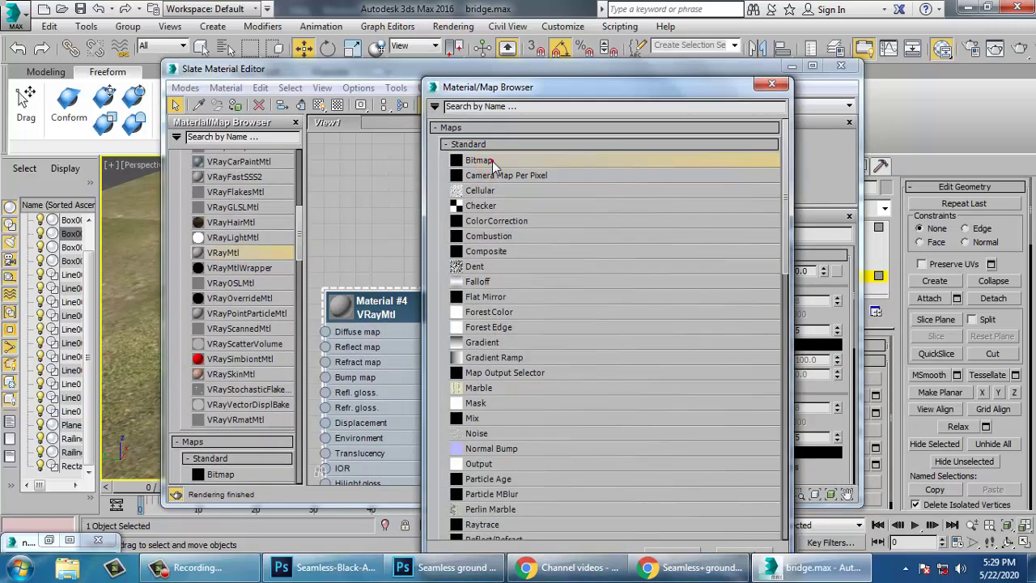
double_click(489, 152)
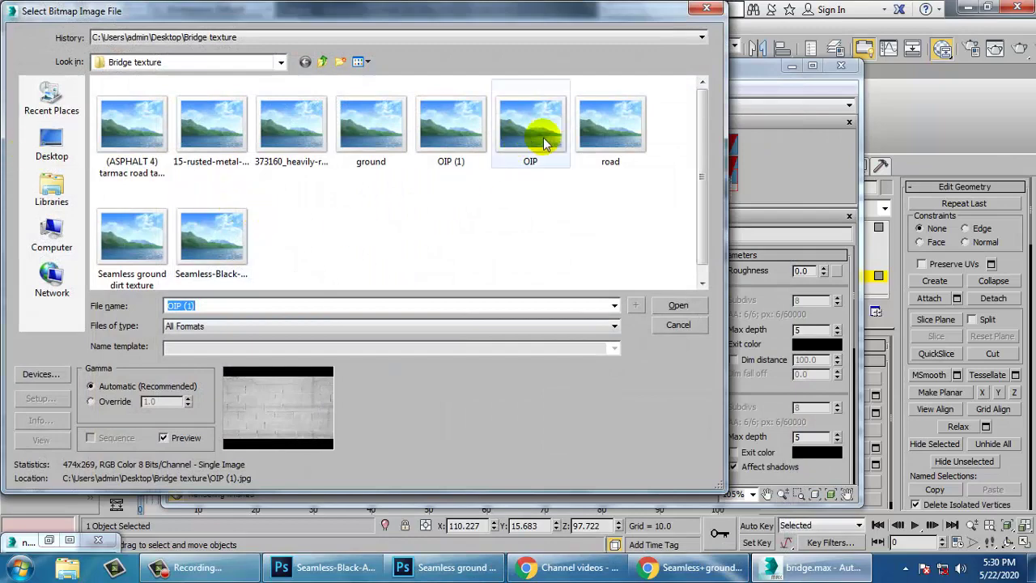
double_click(610, 125)
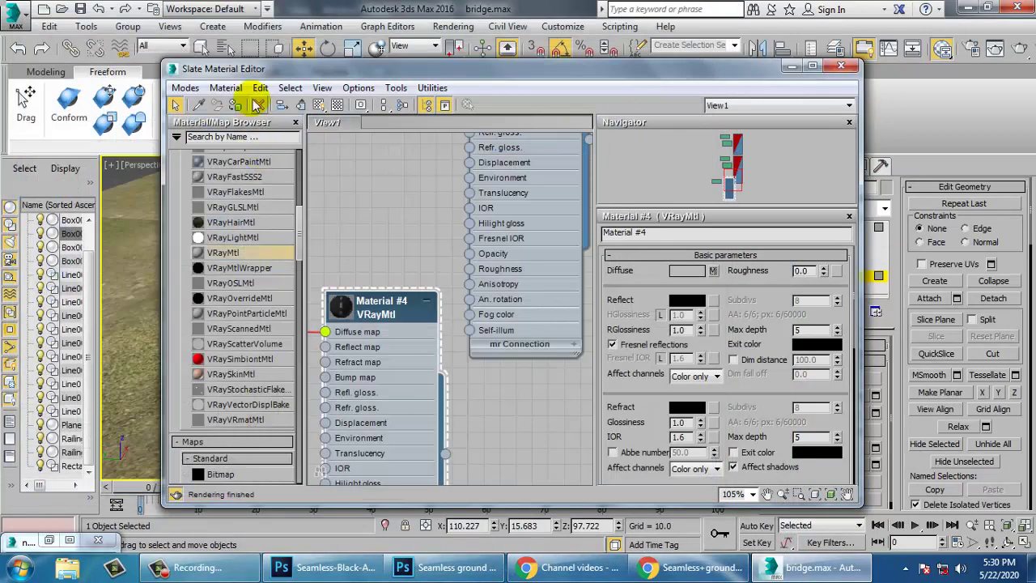
click(320, 105)
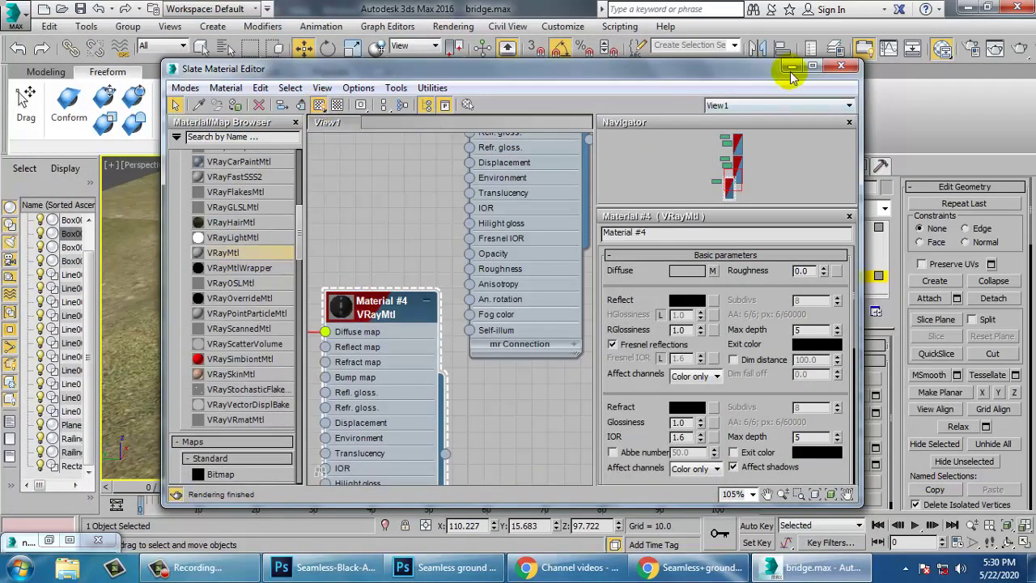
click(791, 68)
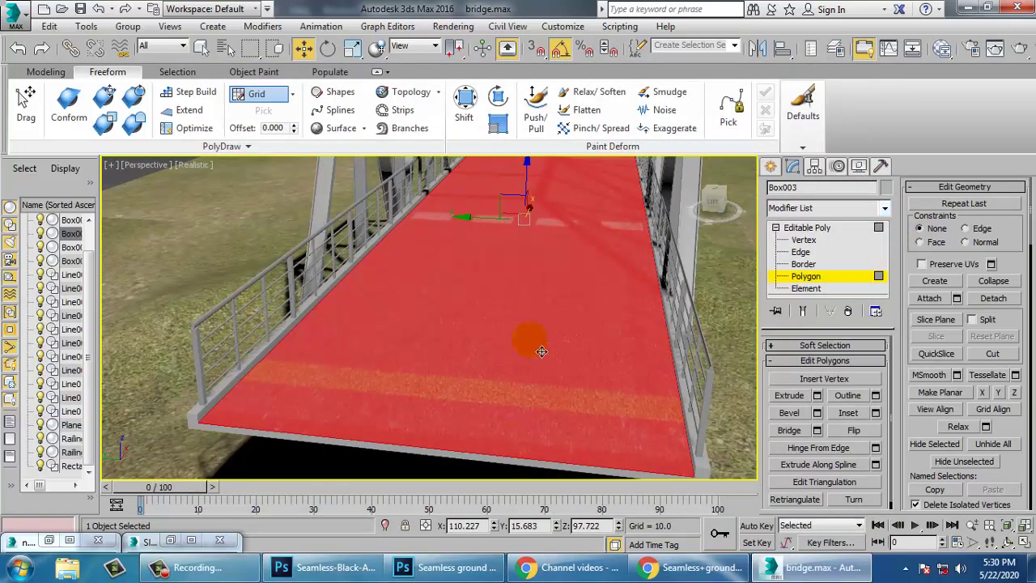
- Apply a UVW Map modifier to the deck polygon and rotate its gizmo -90 degrees about Z
middle_drag(549, 377, 566, 389)
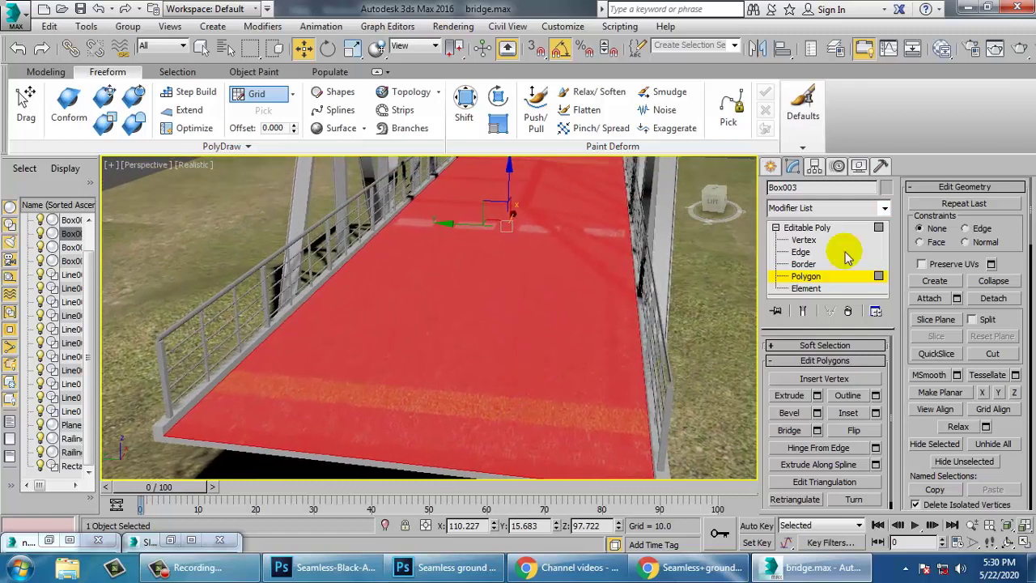
click(877, 210)
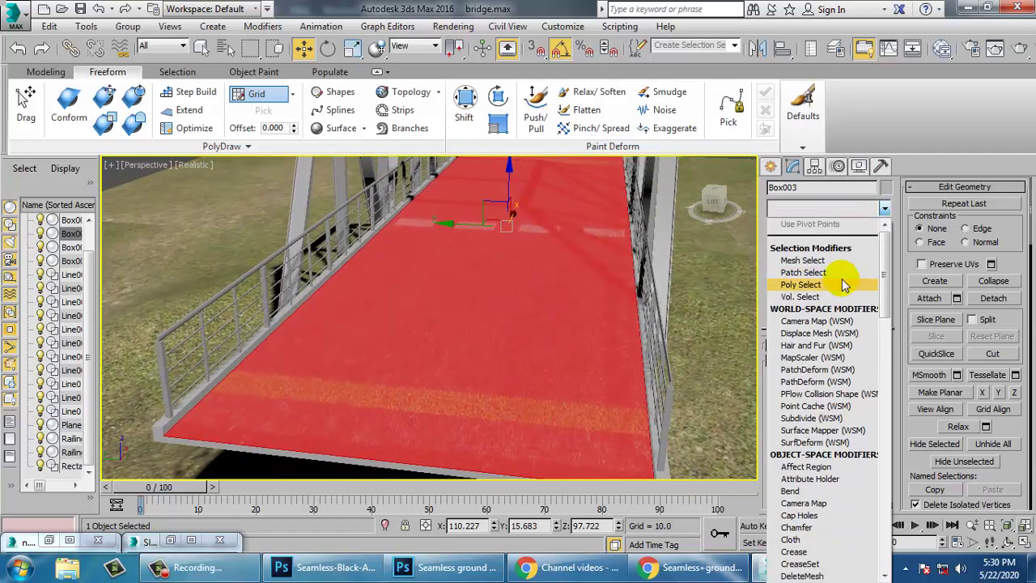
key(u)
key(u)
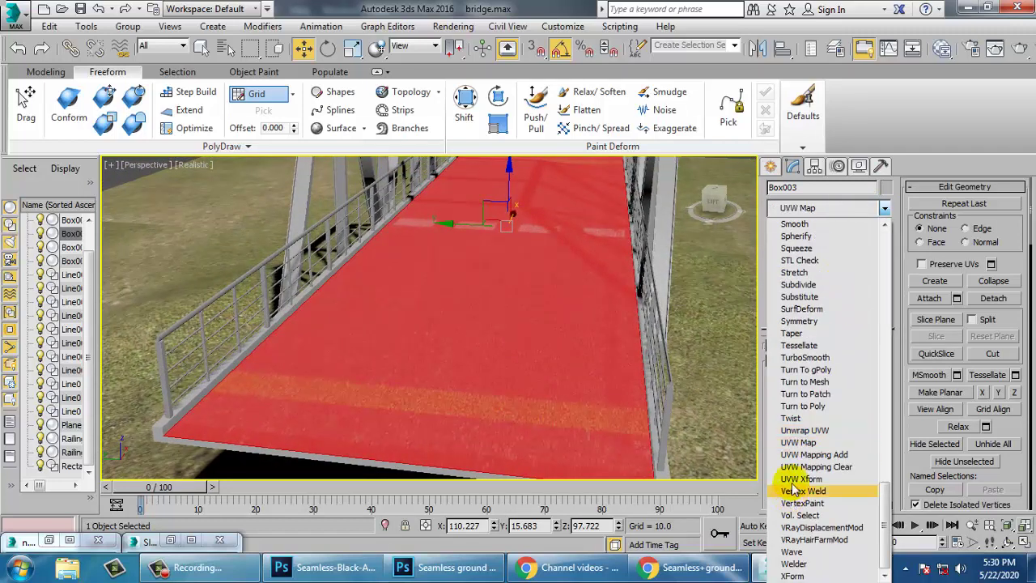
click(815, 443)
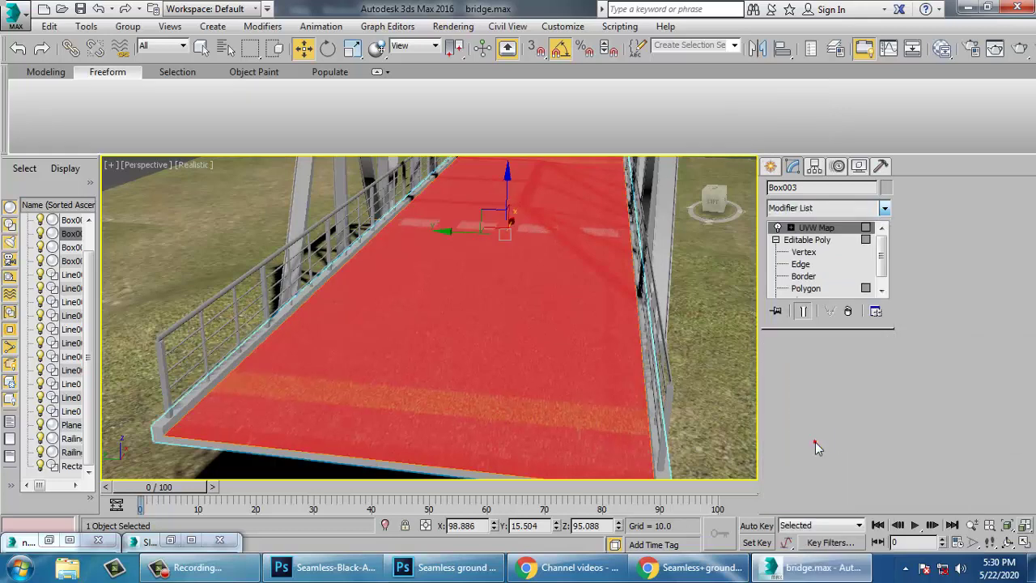
click(791, 228)
click(816, 240)
click(817, 240)
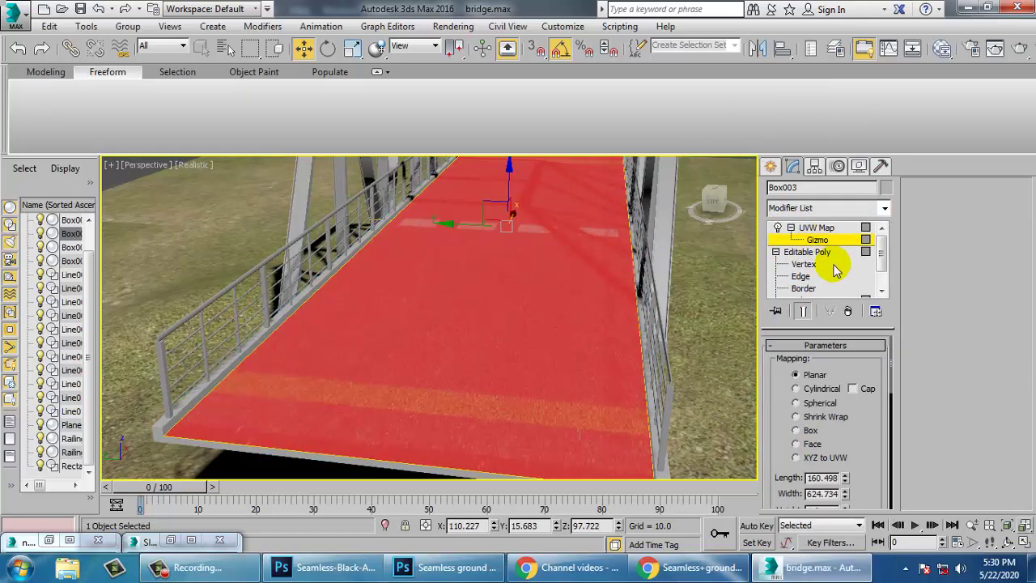
key(e)
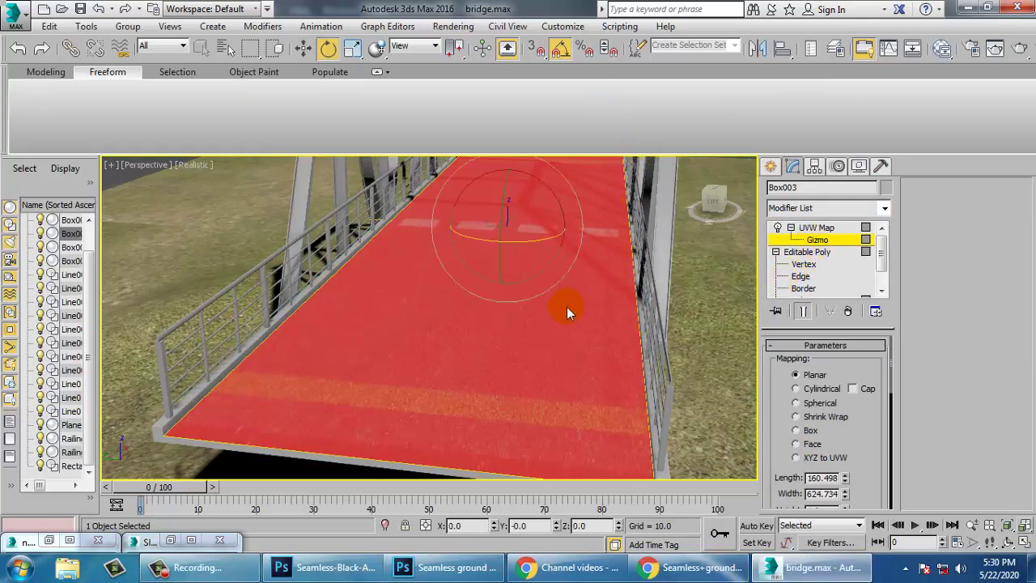
drag(542, 254, 533, 256)
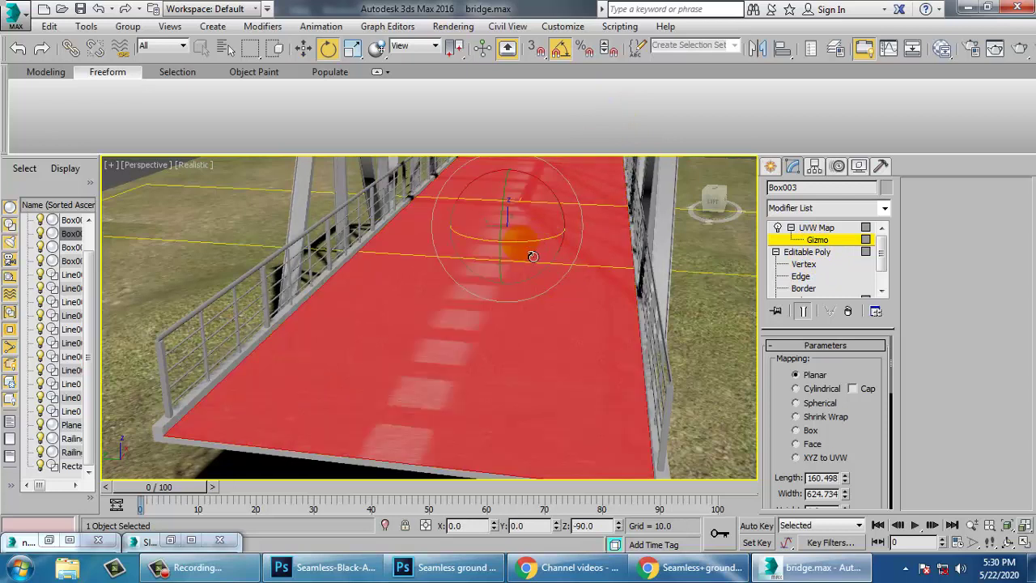
- Set the deck's UVW mapping type to Box and fit the gizmo to the polygon
click(804, 431)
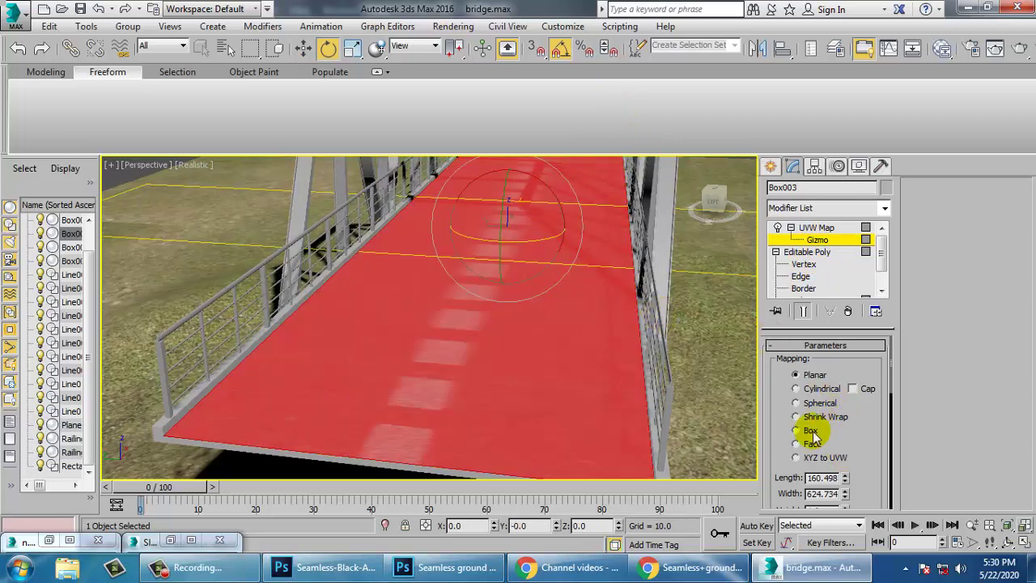
scroll(860, 445, down, 10)
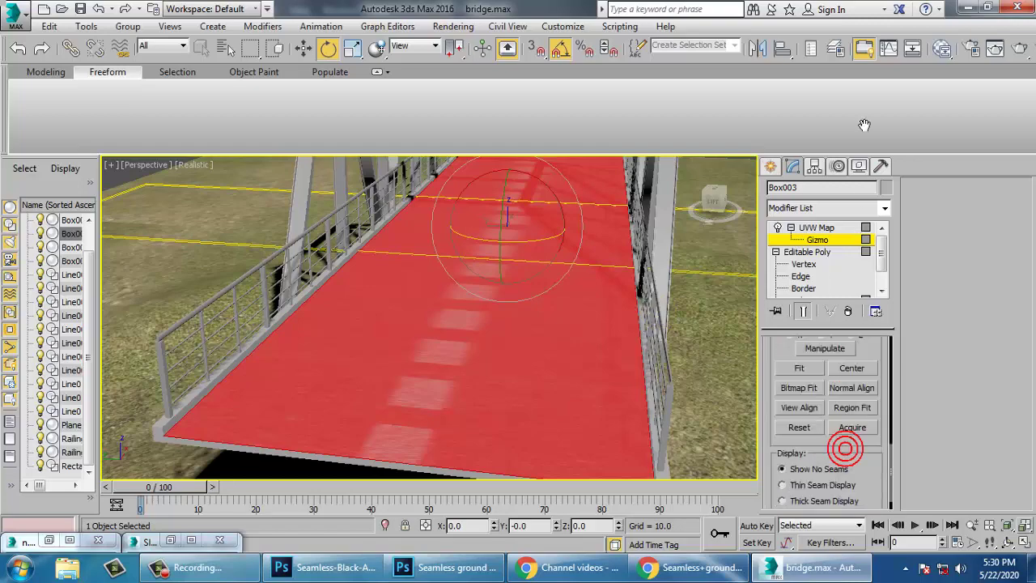
click(801, 350)
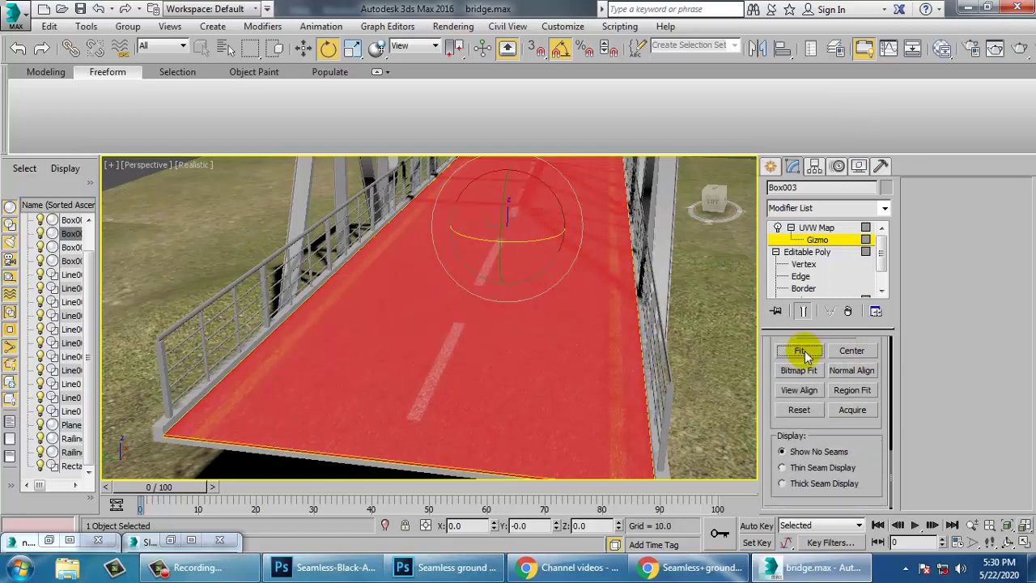
- Reduce the deck mapping length to 256.141 so the road markings repeat along the bridge
alt+middle_drag(507, 278, 583, 322)
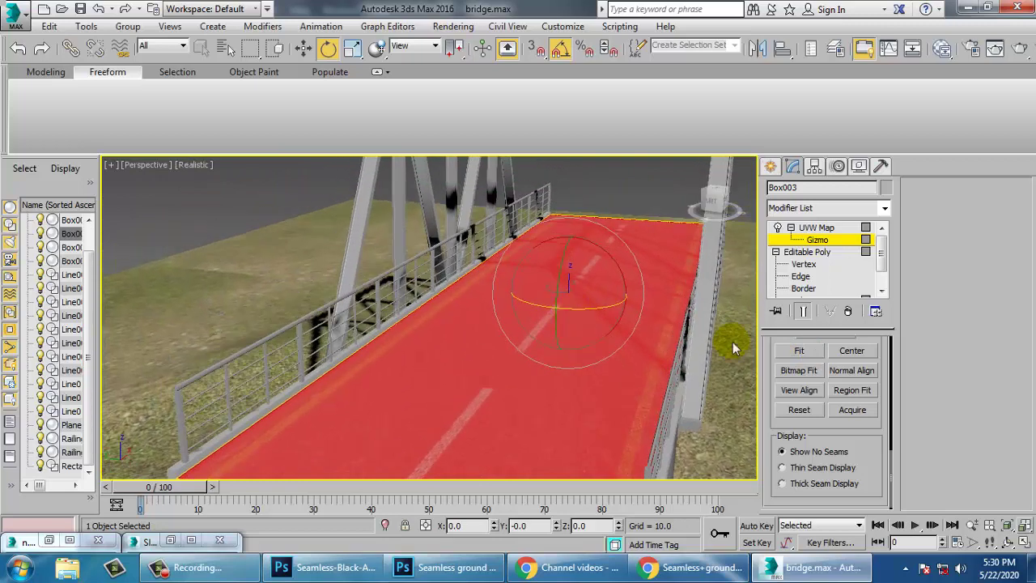
scroll(846, 440, up, 4)
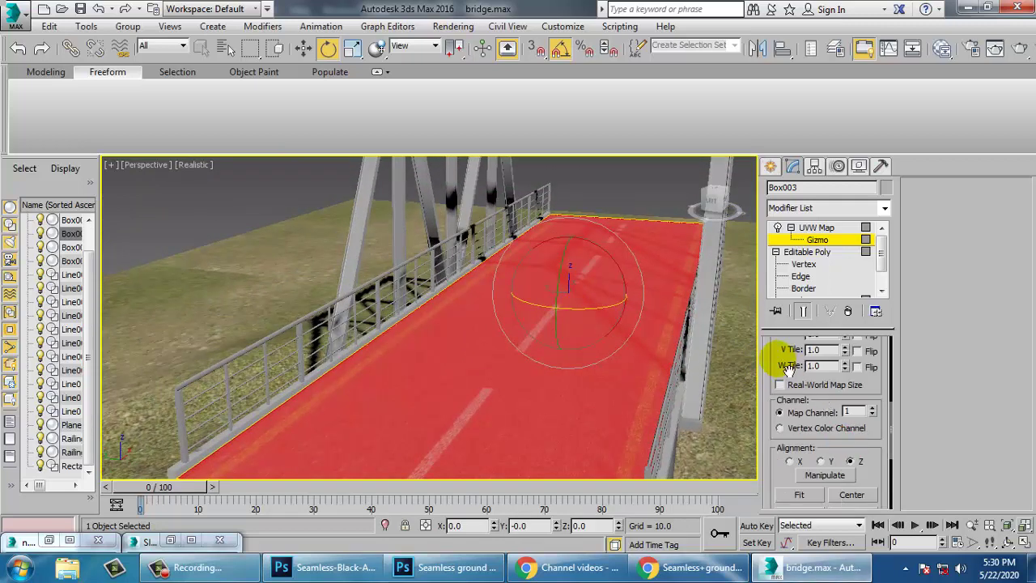
scroll(787, 366, up, 4)
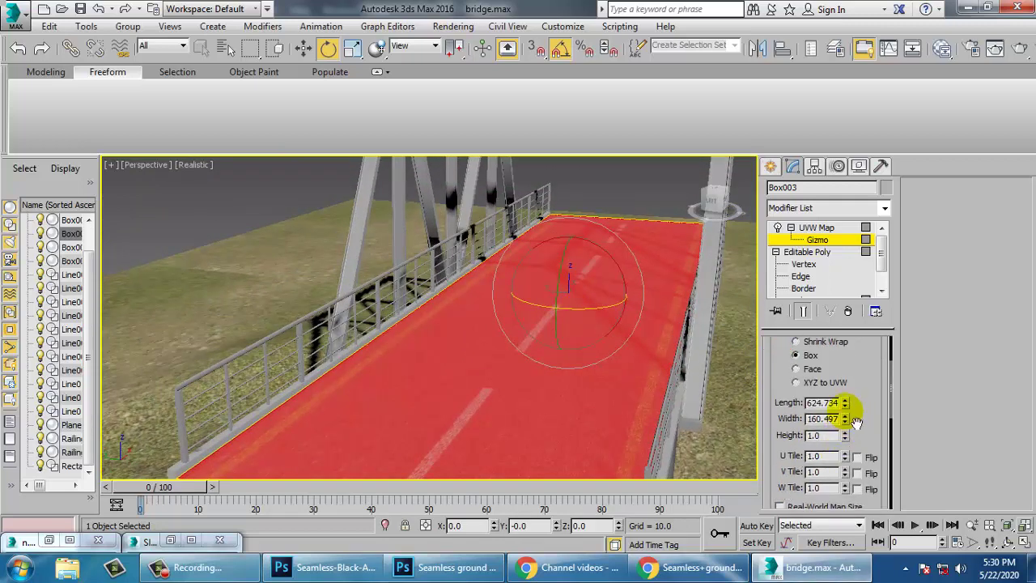
drag(845, 403, 873, 458)
key(w)
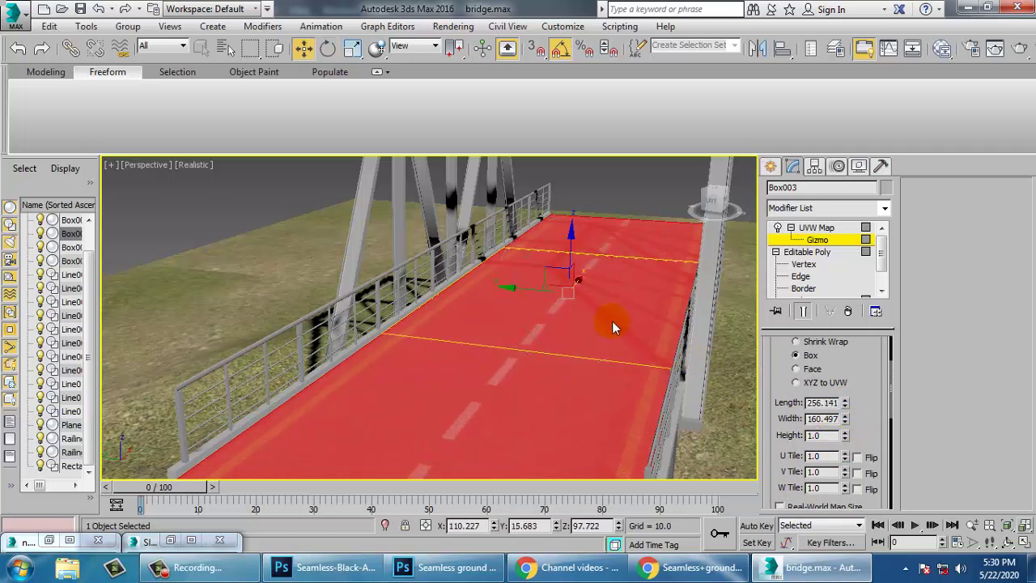
- Convert the mapped deck to an Editable Poly
right_click(579, 330)
mouse_move(607, 483)
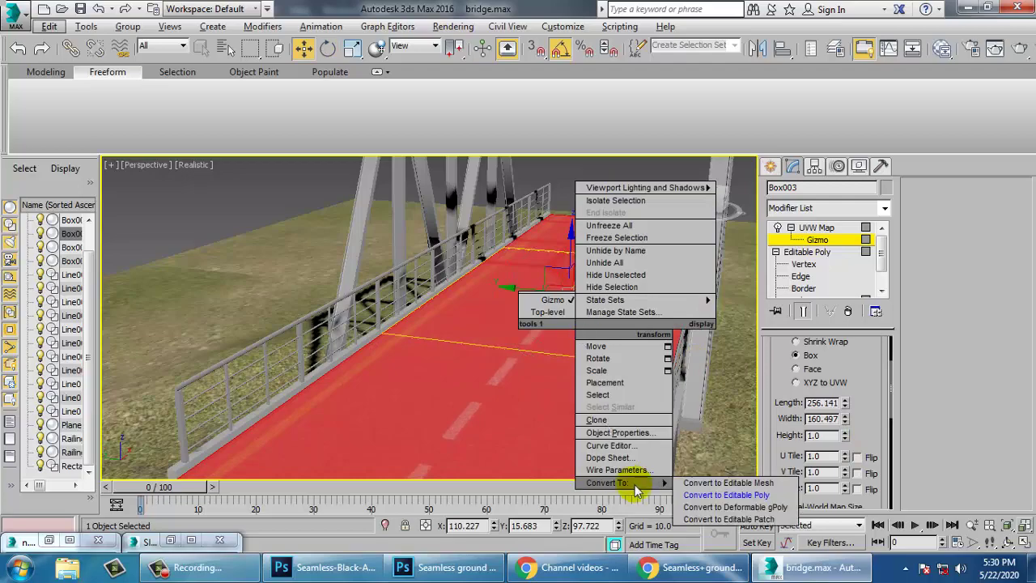
click(716, 494)
click(609, 180)
- Set the reflection colour of the road material, Material #4, to a dark grey with value 44
alt+middle_drag(610, 179, 642, 377)
scroll(640, 361, up, 5)
click(643, 377)
scroll(636, 370, down, 10)
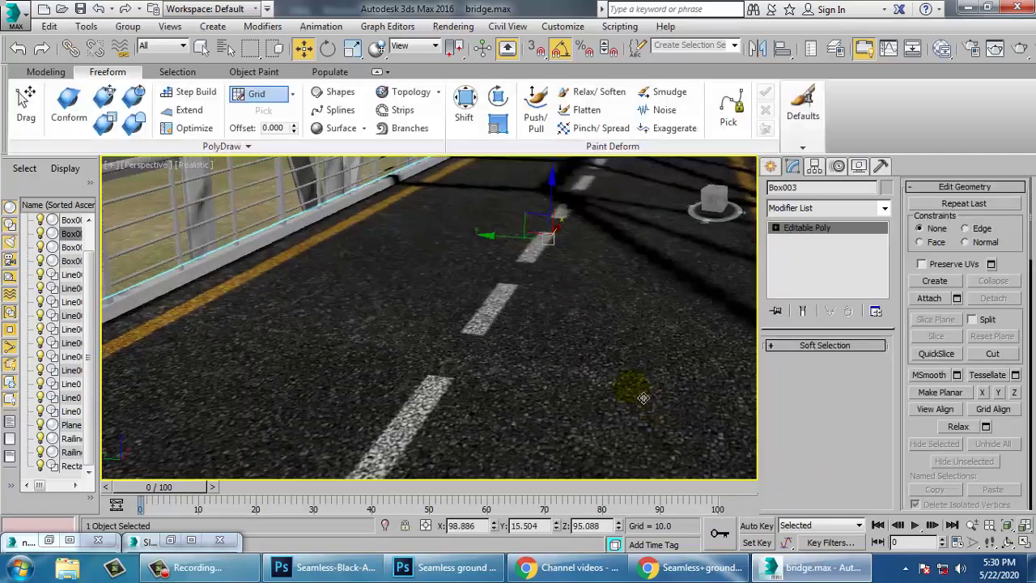
scroll(560, 365, up, 10)
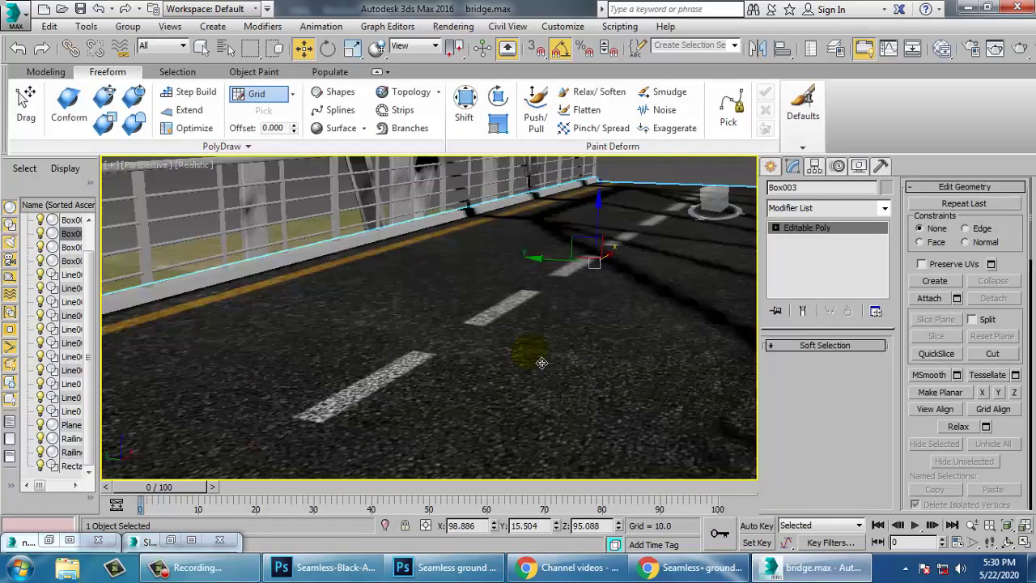
scroll(559, 375, down, 4)
key(m)
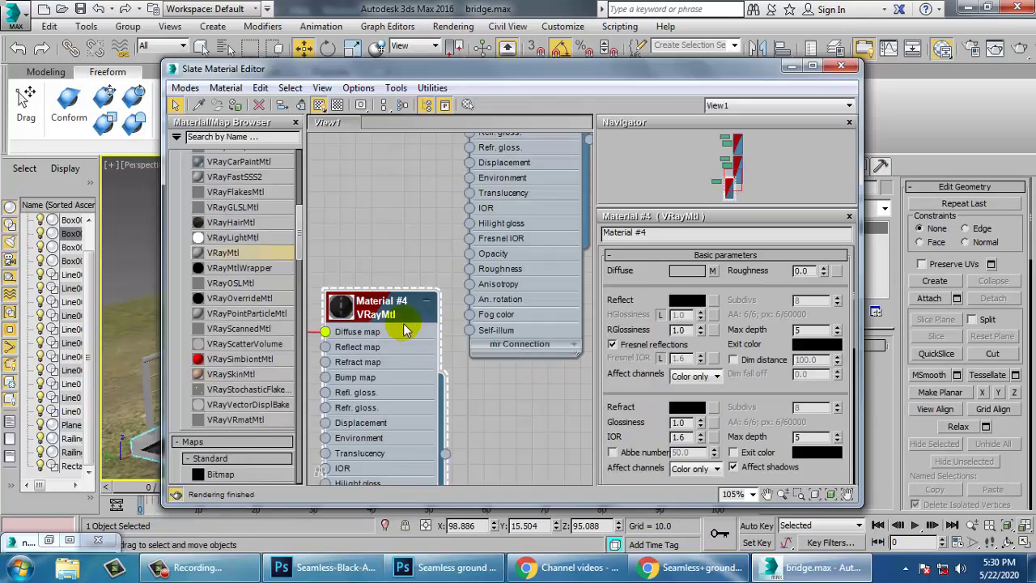
click(686, 299)
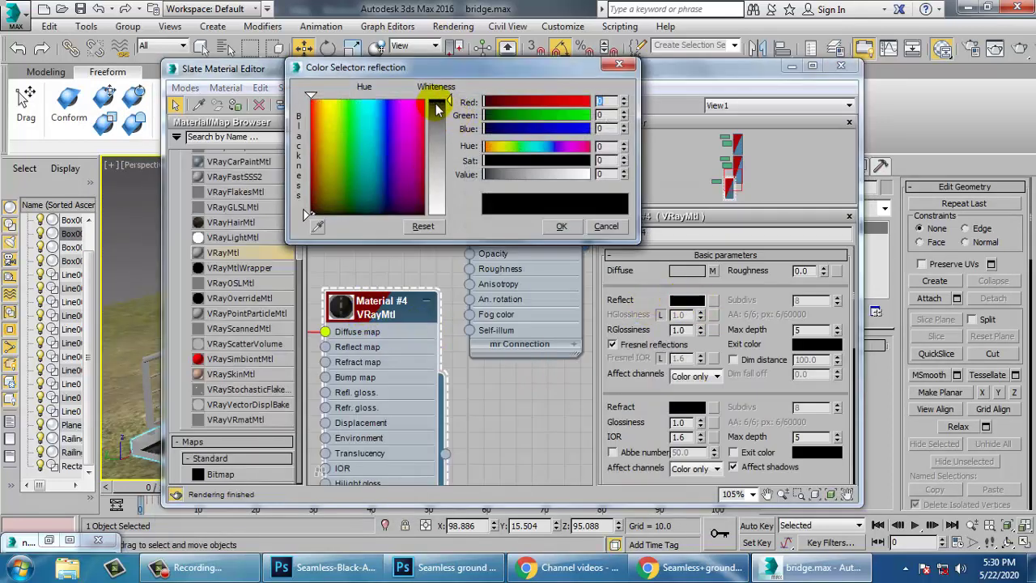
drag(444, 104, 447, 119)
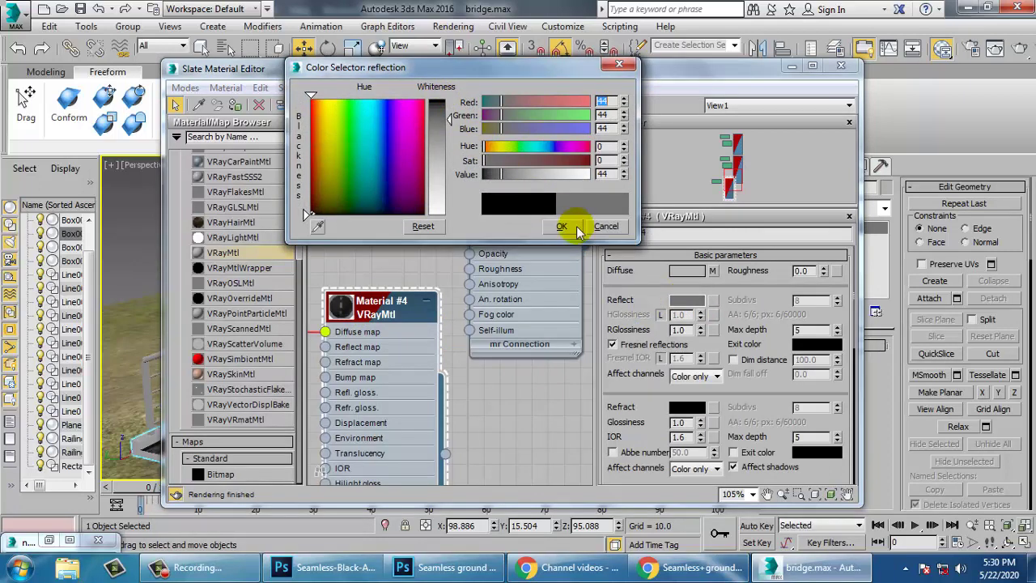
click(576, 230)
- Add a Noise map and connect it to the bump map of Material #4
middle_drag(288, 365, 427, 254)
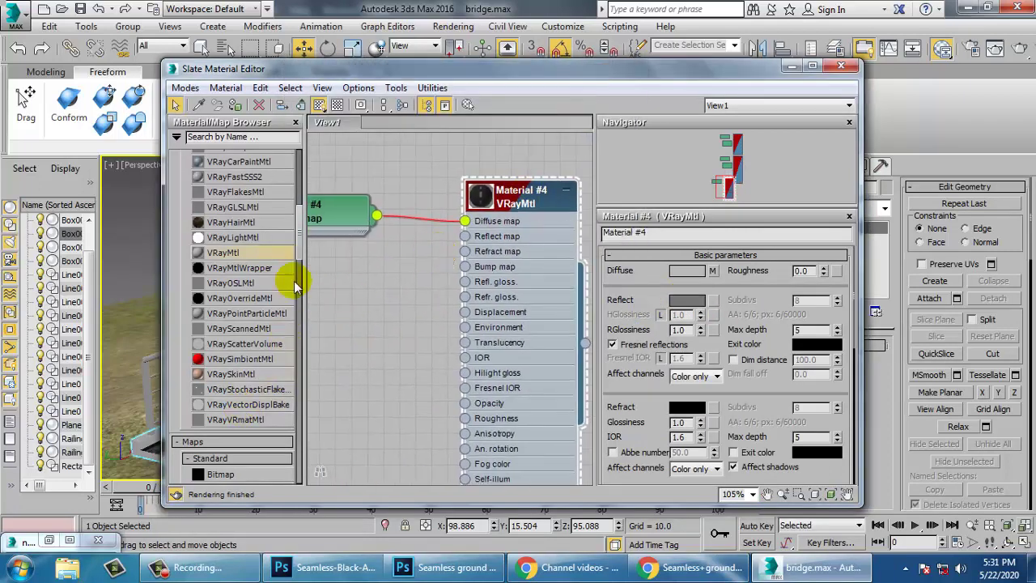
drag(300, 236, 304, 298)
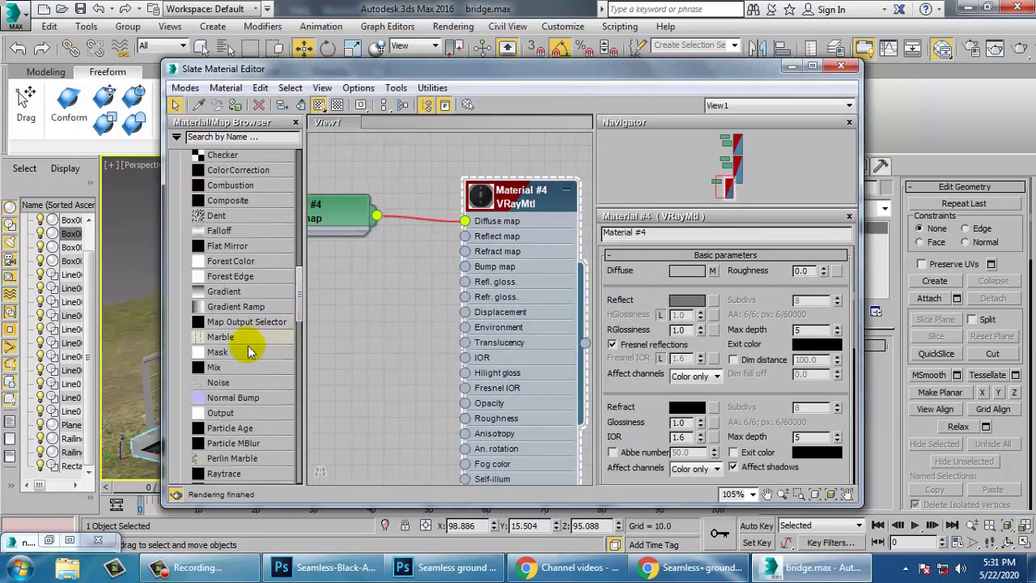
drag(364, 311, 374, 308)
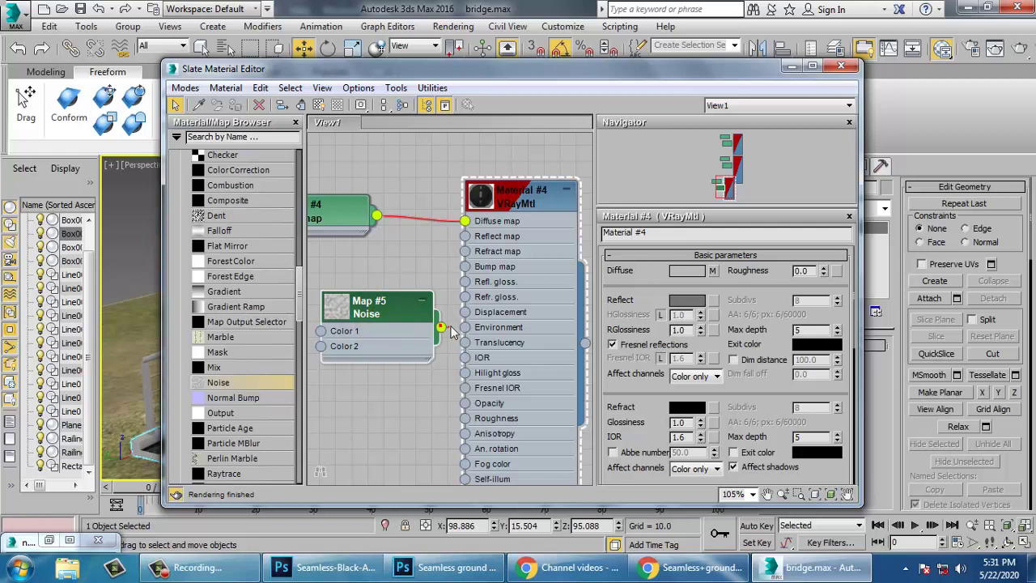
double_click(480, 196)
click(394, 302)
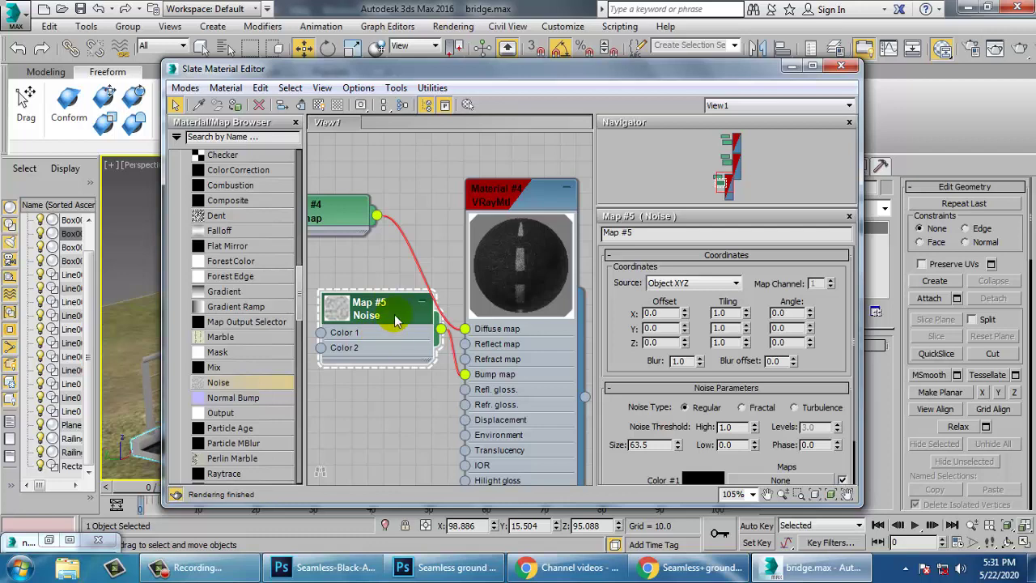
drag(393, 302, 377, 302)
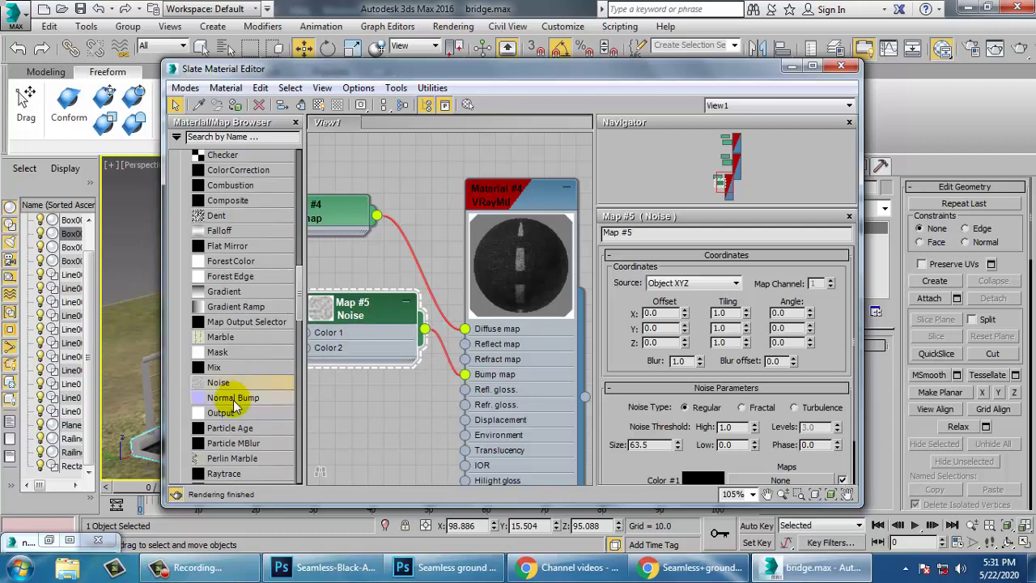
drag(235, 405, 353, 419)
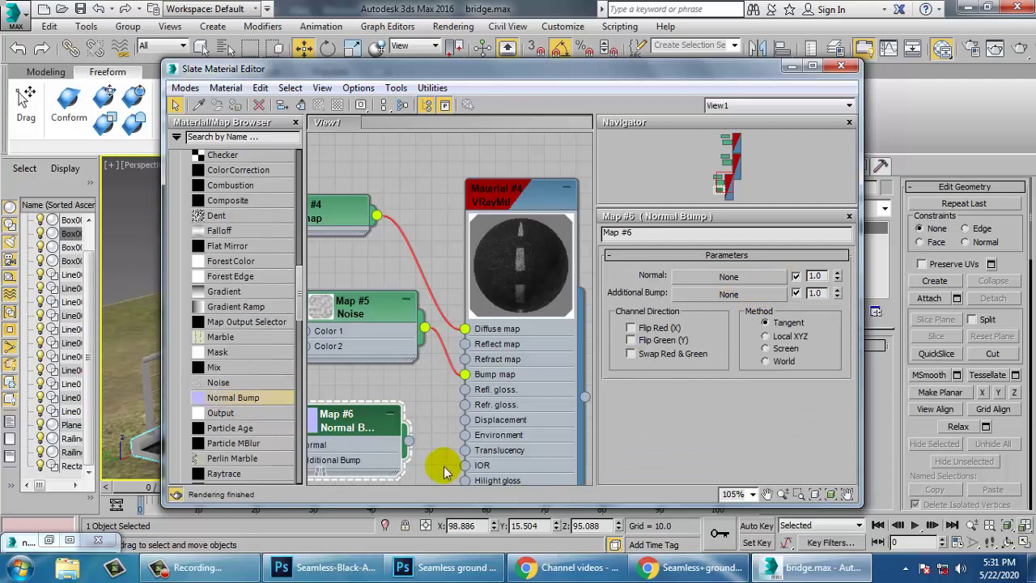
mouse_move(409, 441)
mouse_down()
mouse_move(452, 356)
mouse_move(467, 382)
mouse_move(417, 433)
mouse_up()
click(362, 420)
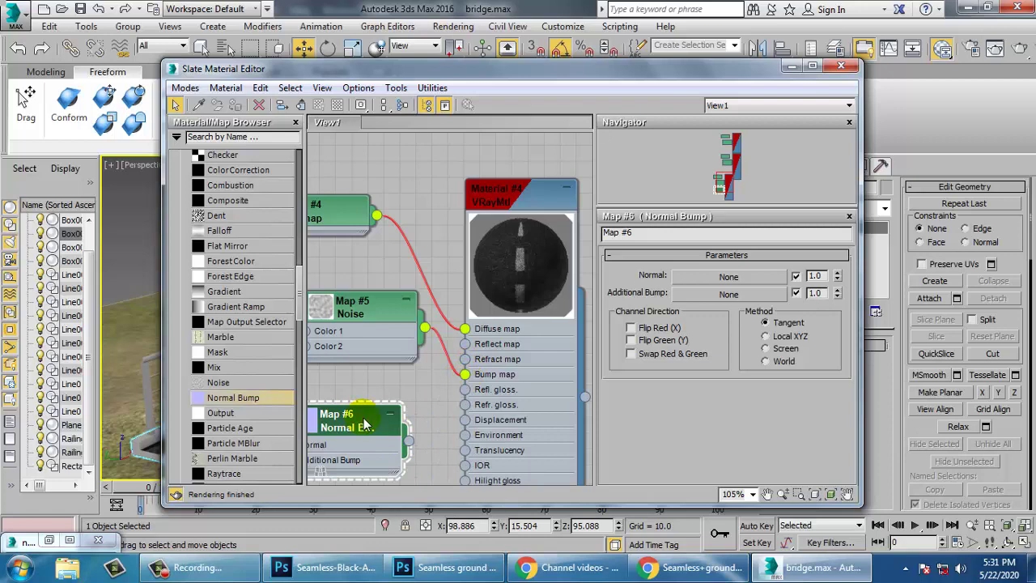
key(Delete)
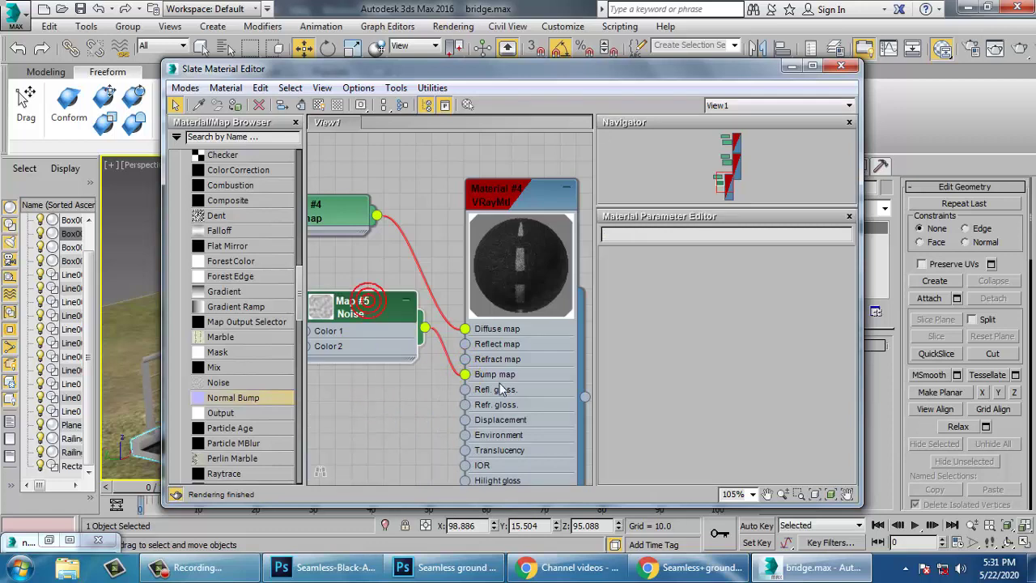
- Set the road's Noise bump map to Turbulence with a size of 2.0
double_click(384, 319)
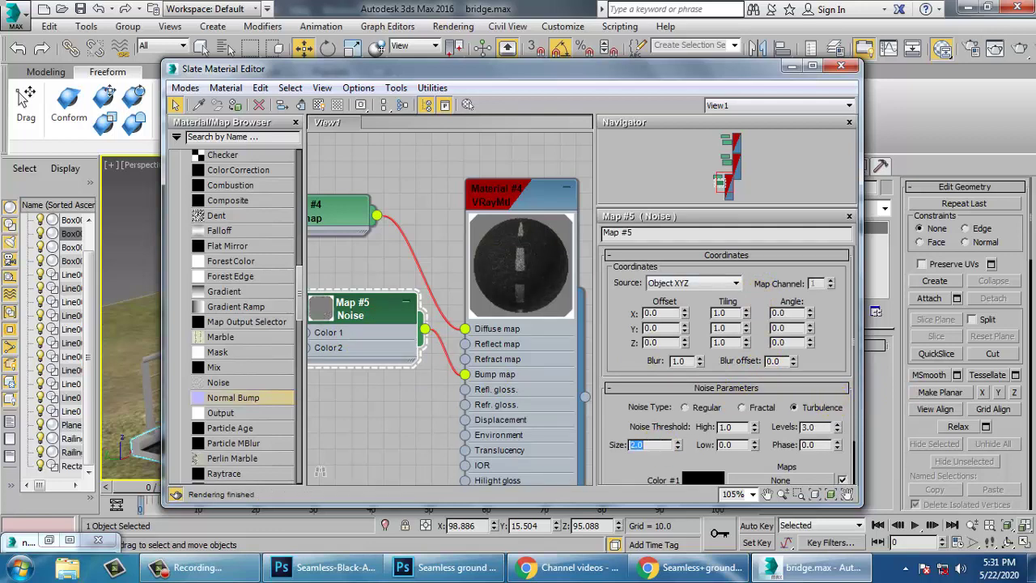
click(792, 65)
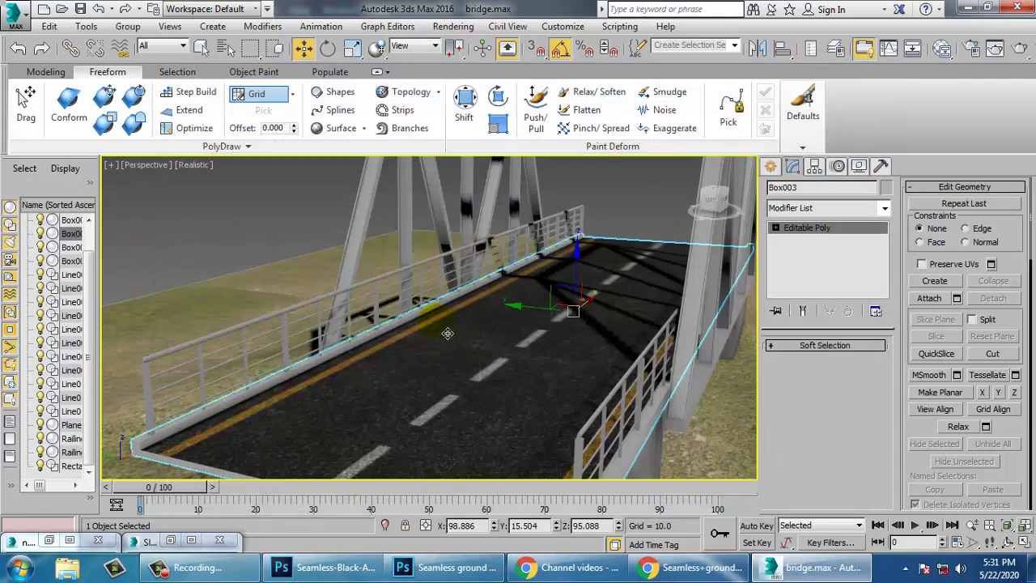
- Review the textured bridge from the side and compare its materials with the reference image n.jpg
alt+middle_drag(516, 352, 512, 387)
scroll(389, 342, down, 6)
scroll(421, 349, up, 5)
scroll(421, 274, down, 4)
alt+middle_drag(391, 306, 425, 346)
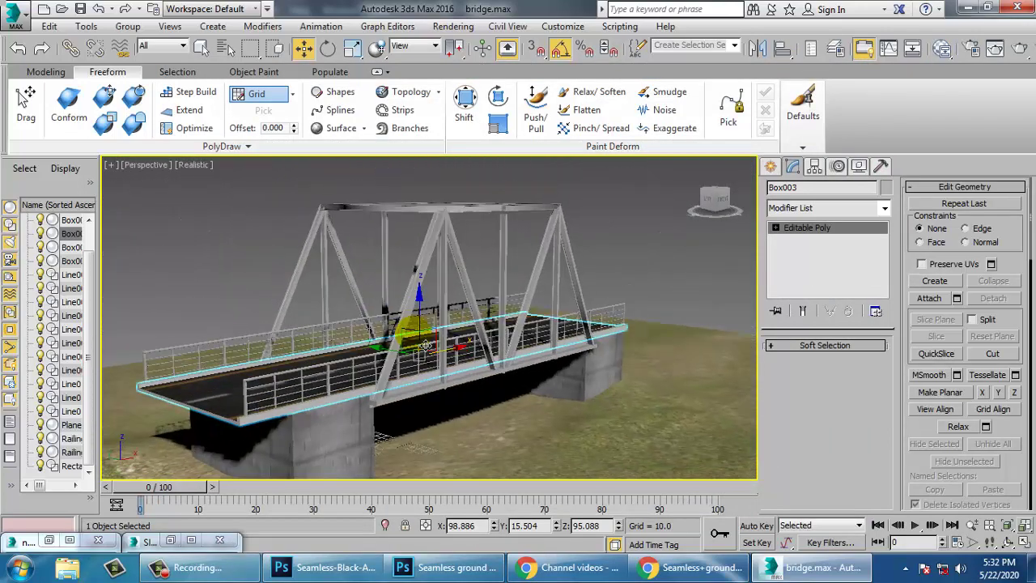
click(50, 539)
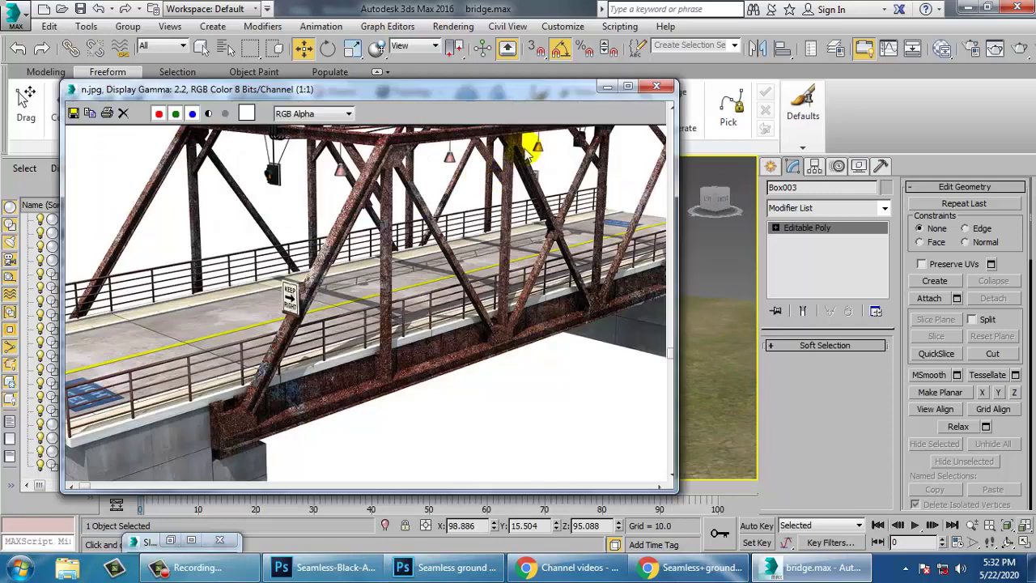
click(613, 87)
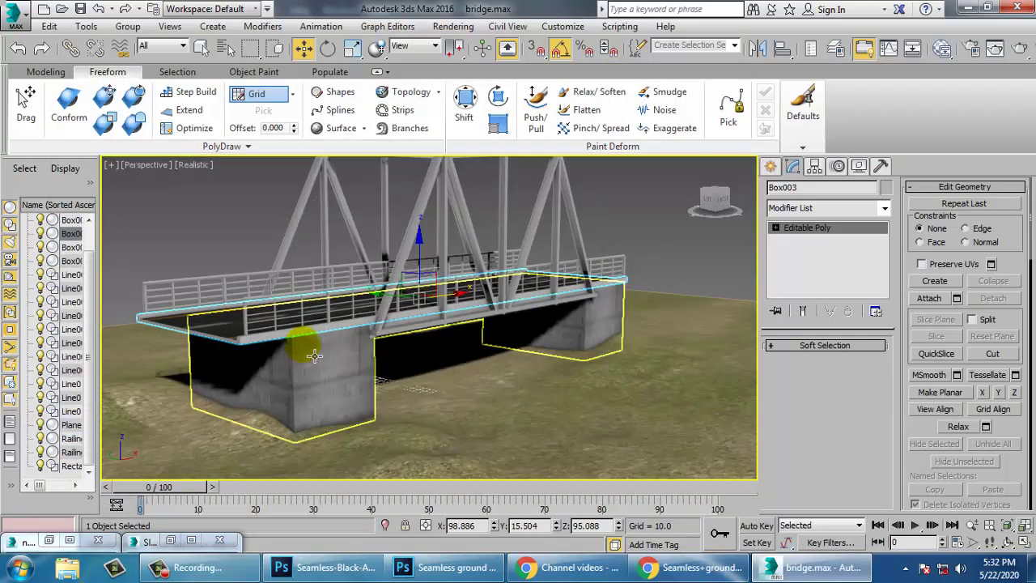
- Select all deck polygons except the road surface by picking the road polygon and inverting the selection
alt+middle_drag(300, 343, 316, 307)
scroll(316, 307, up, 3)
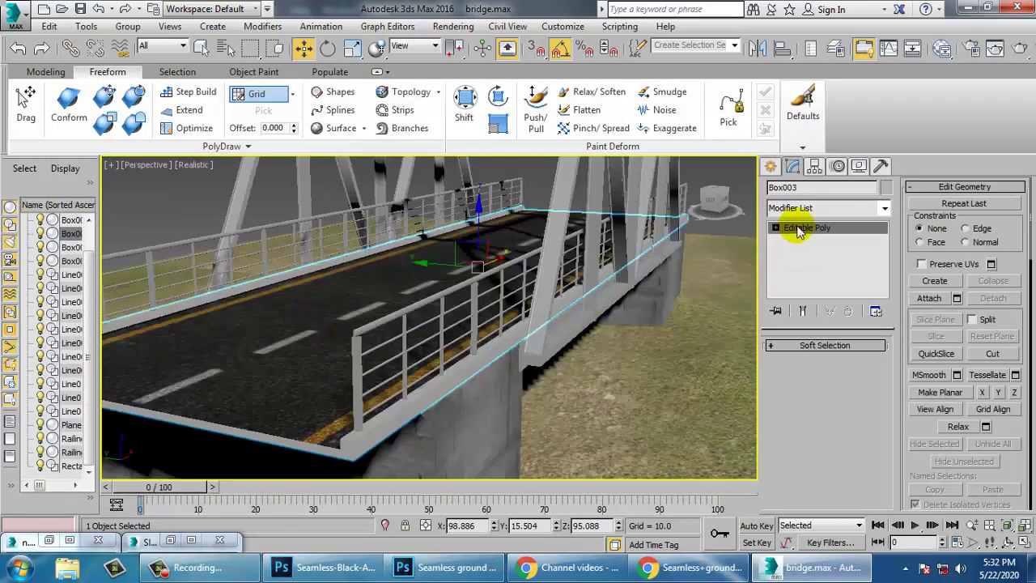
click(776, 229)
click(806, 276)
click(257, 396)
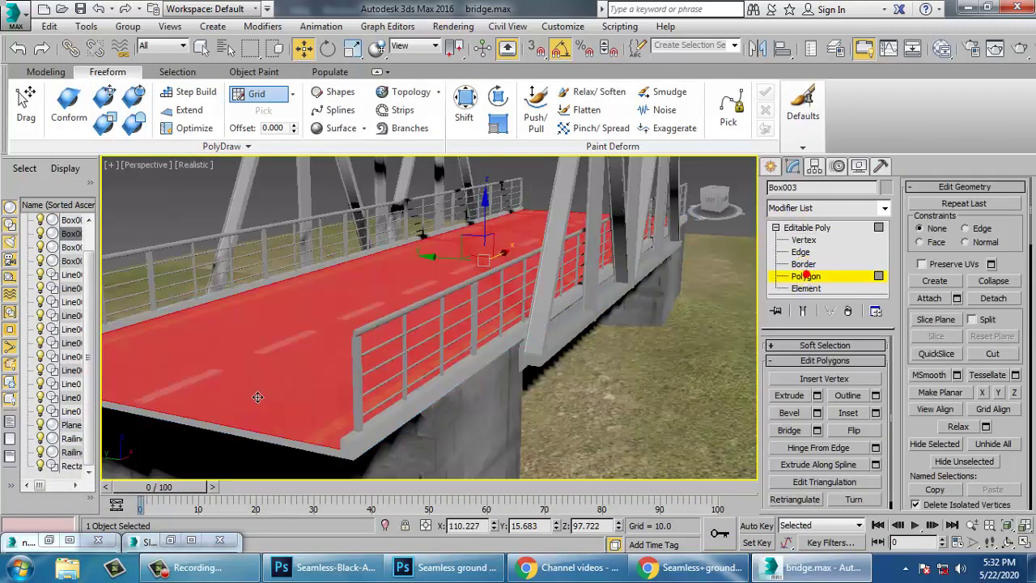
key(ctrl+i)
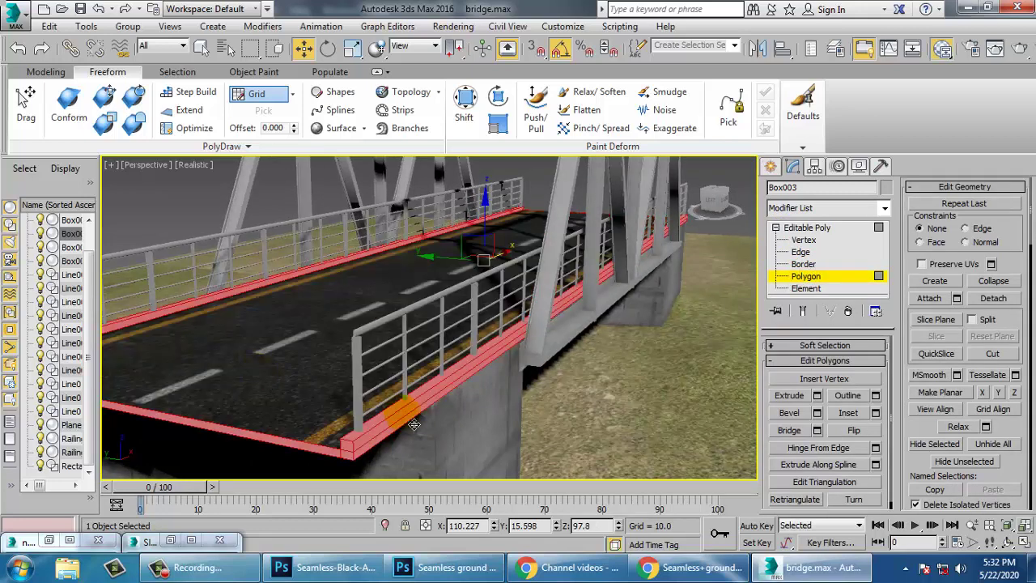
- Create a new VRayMtl with a pure white diffuse colour of value 255
key(m)
scroll(492, 381, down, 5)
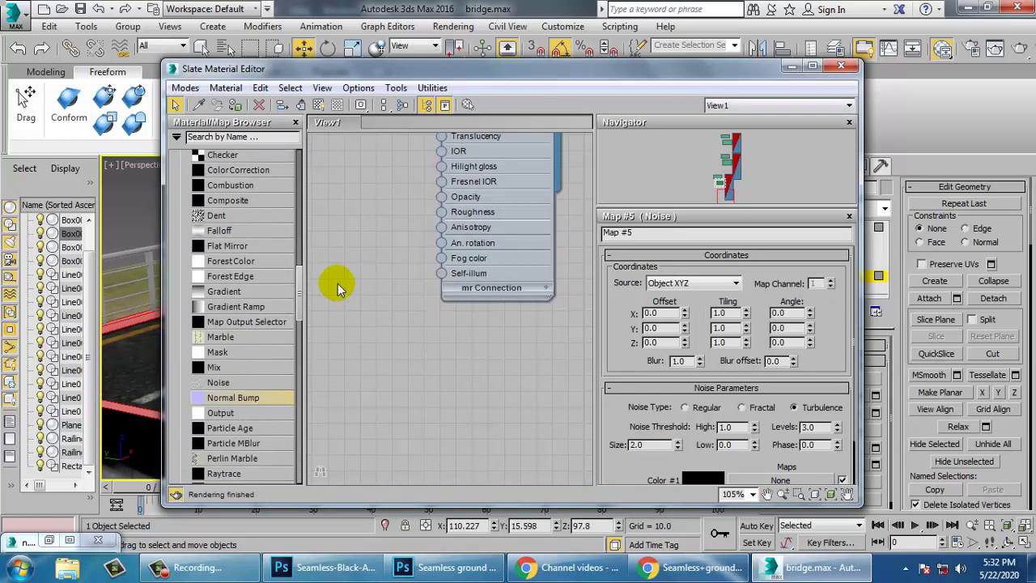
scroll(298, 293, up, 10)
scroll(288, 194, up, 5)
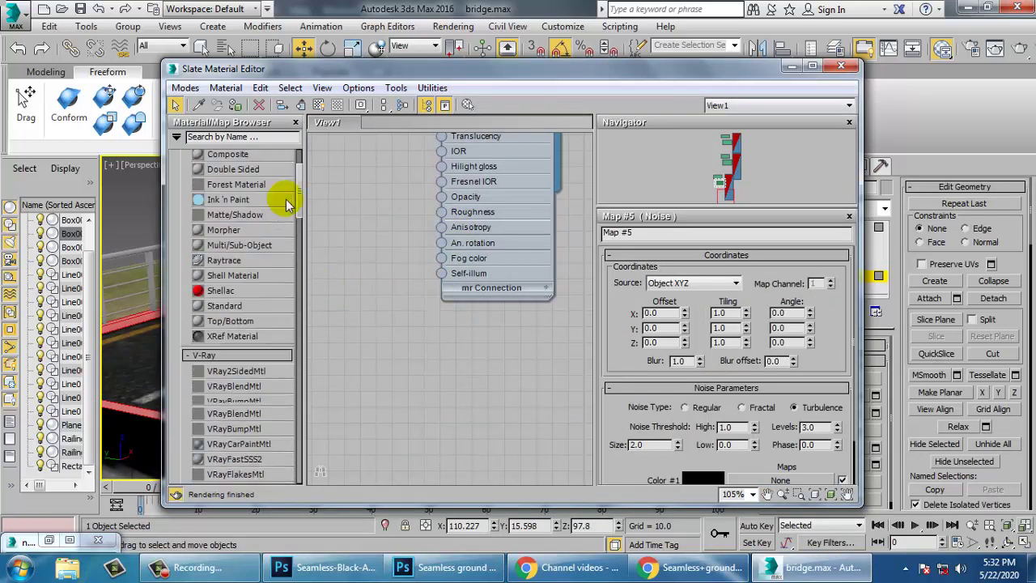
scroll(290, 272, down, 10)
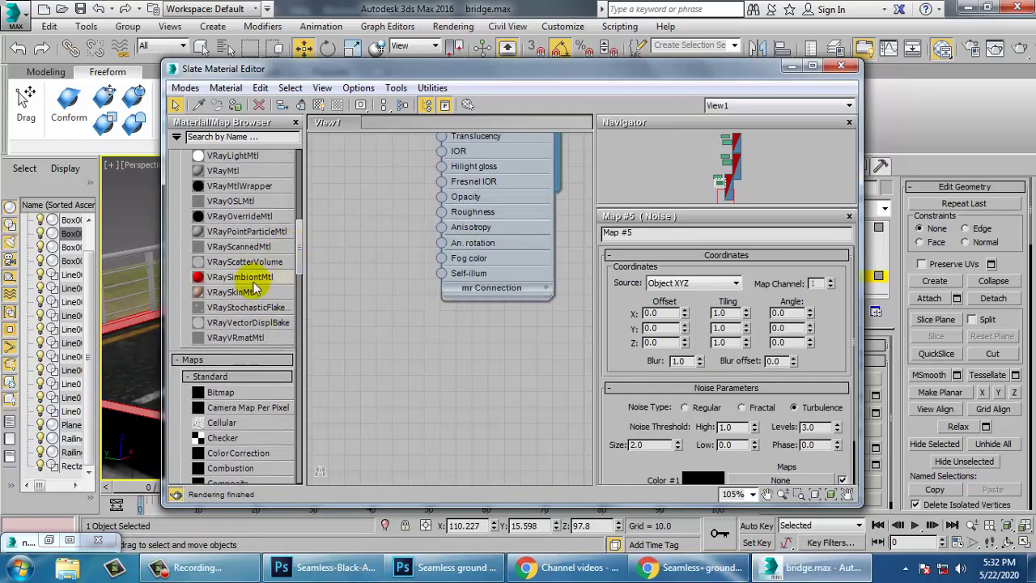
scroll(298, 246, up, 2)
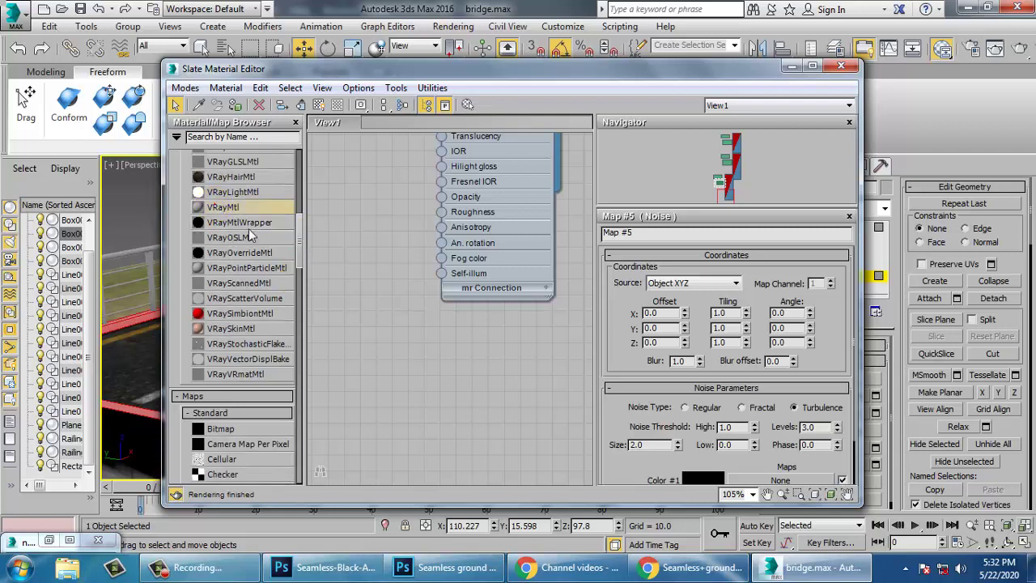
drag(383, 337, 397, 340)
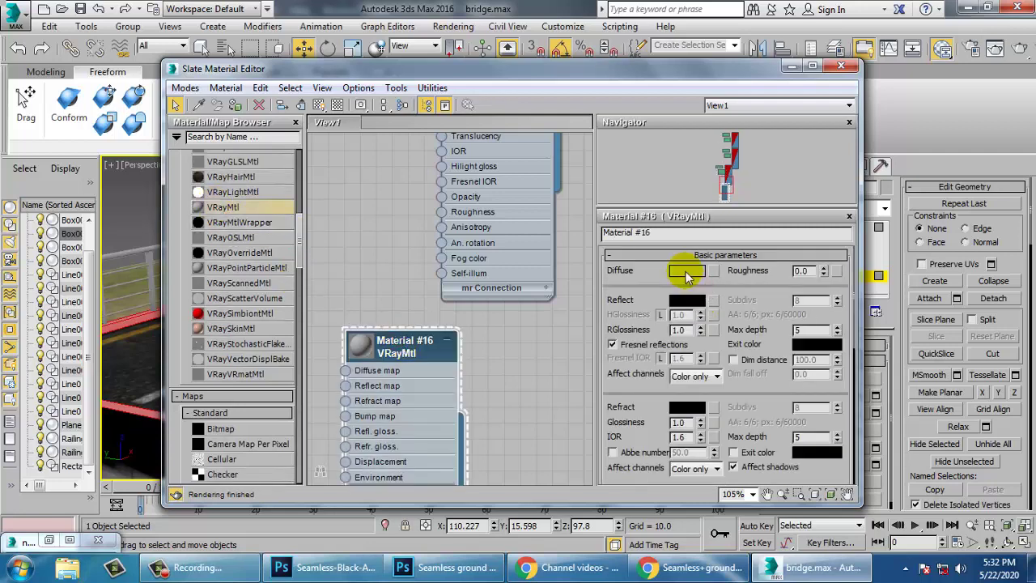
click(687, 271)
drag(449, 150, 453, 219)
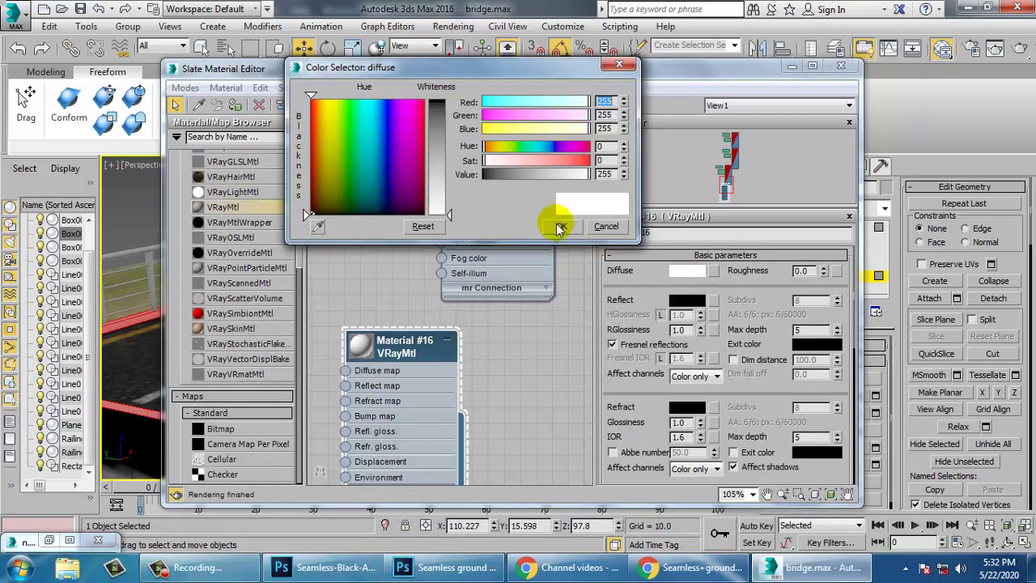
click(559, 227)
- Assign the white material to the selected deck edge polygons and show it shaded in the viewport
click(234, 107)
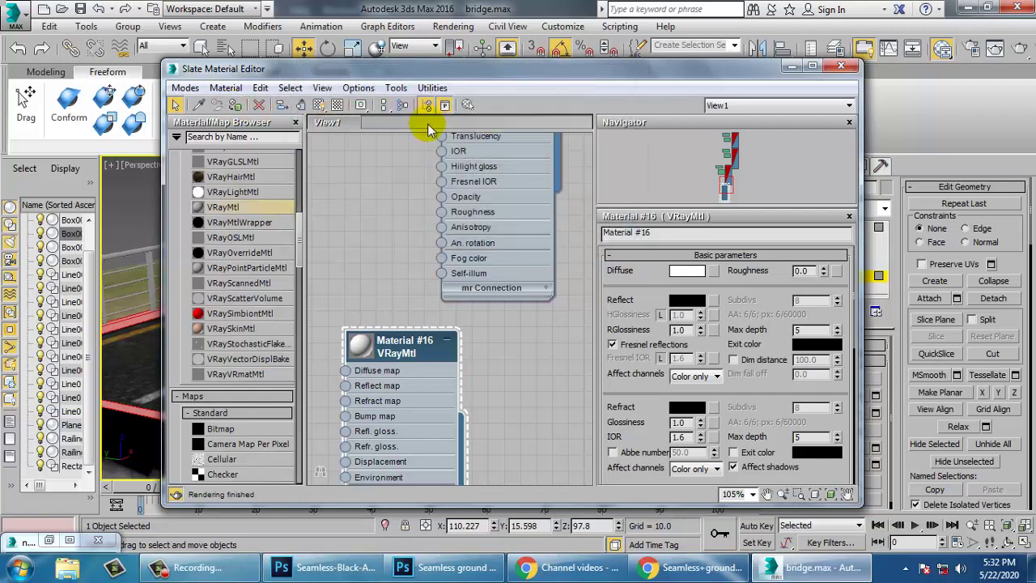
click(315, 105)
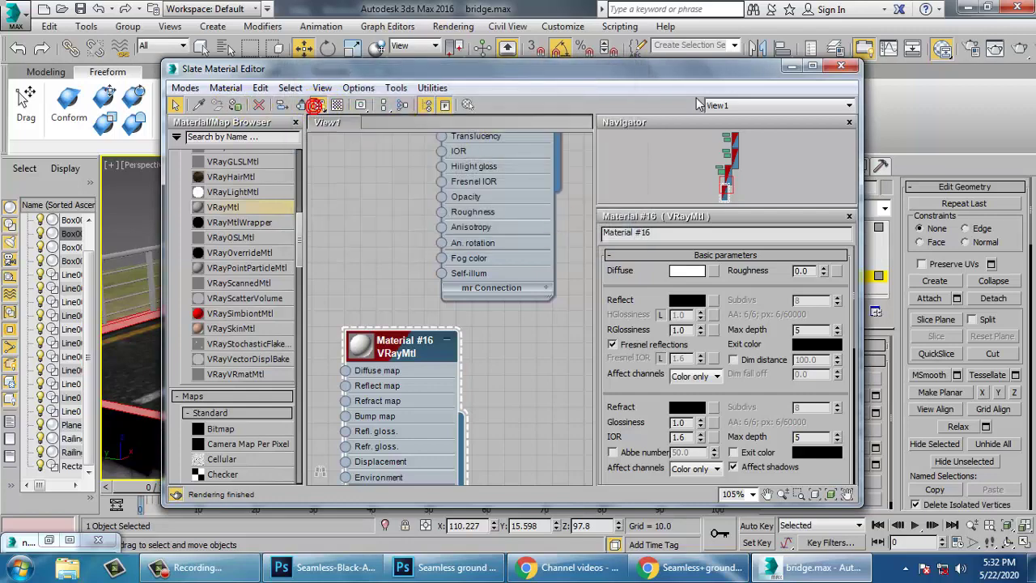
click(787, 68)
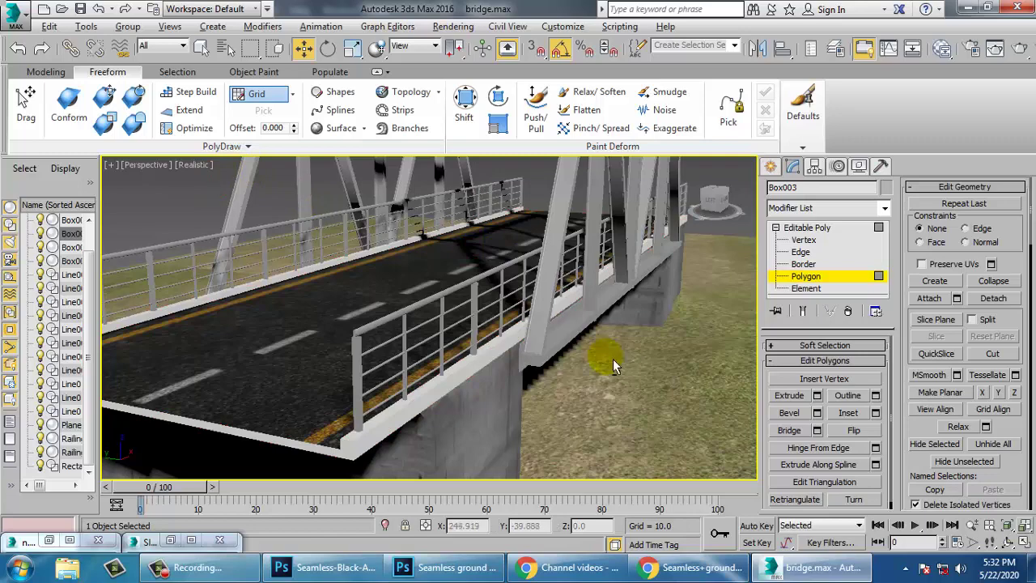
- Leave polygon editing of the bridge deck and select the near-side railing
alt+middle_drag(613, 359, 572, 321)
scroll(576, 350, up, 3)
scroll(583, 337, down, 6)
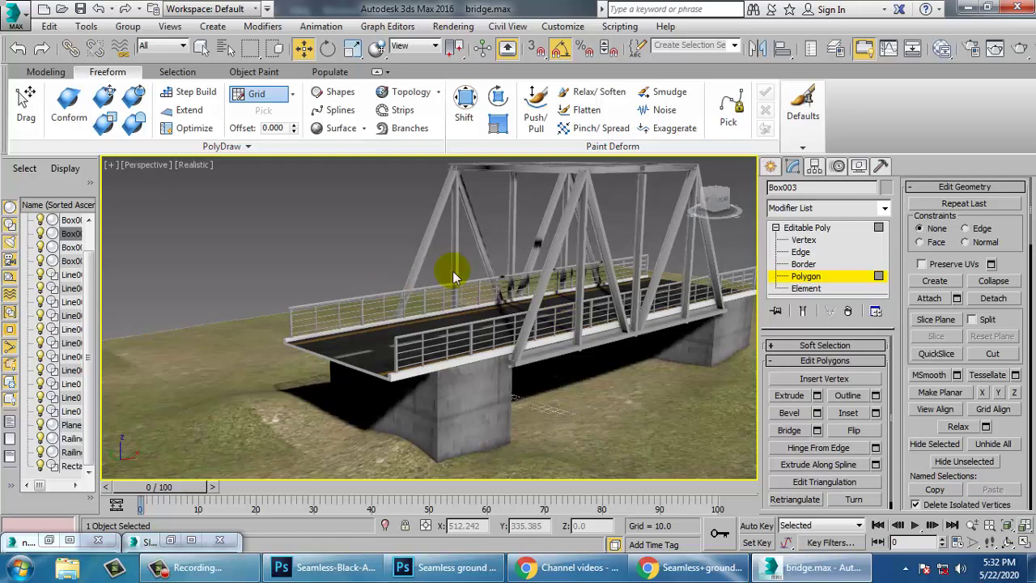
alt+middle_drag(453, 270, 548, 358)
scroll(509, 347, up, 5)
scroll(503, 311, down, 2)
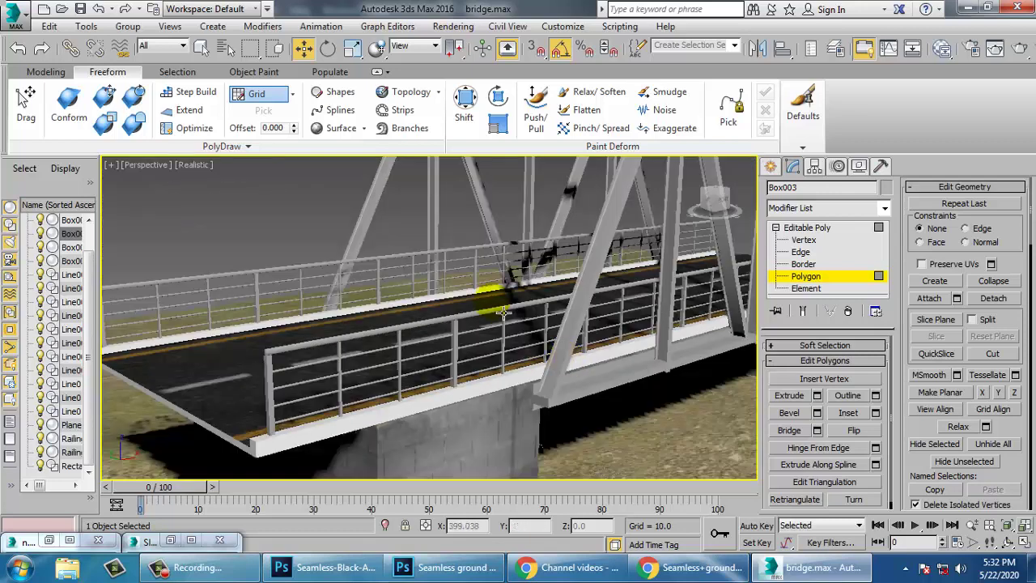
click(806, 228)
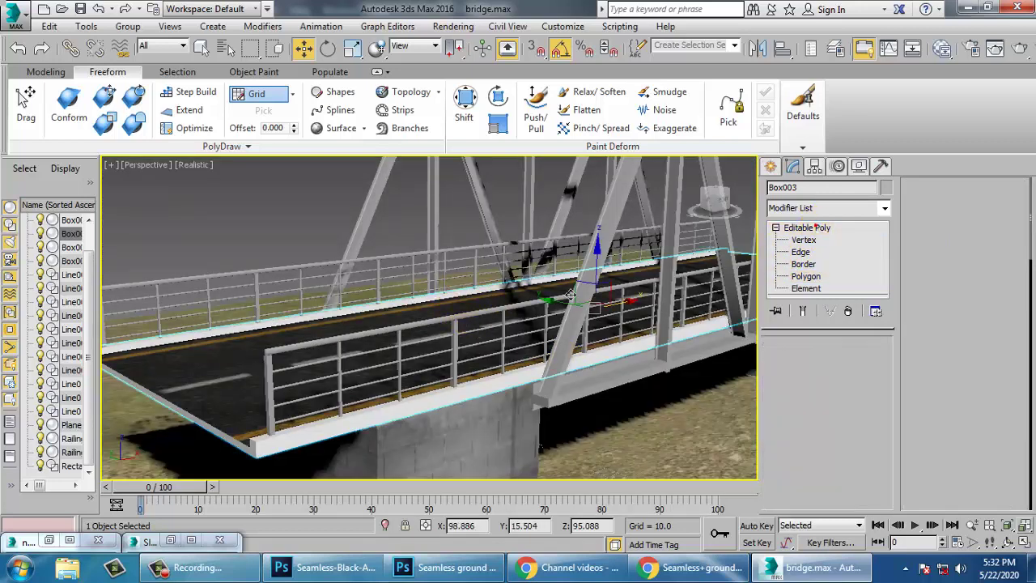
click(544, 320)
alt+middle_drag(544, 319, 555, 266)
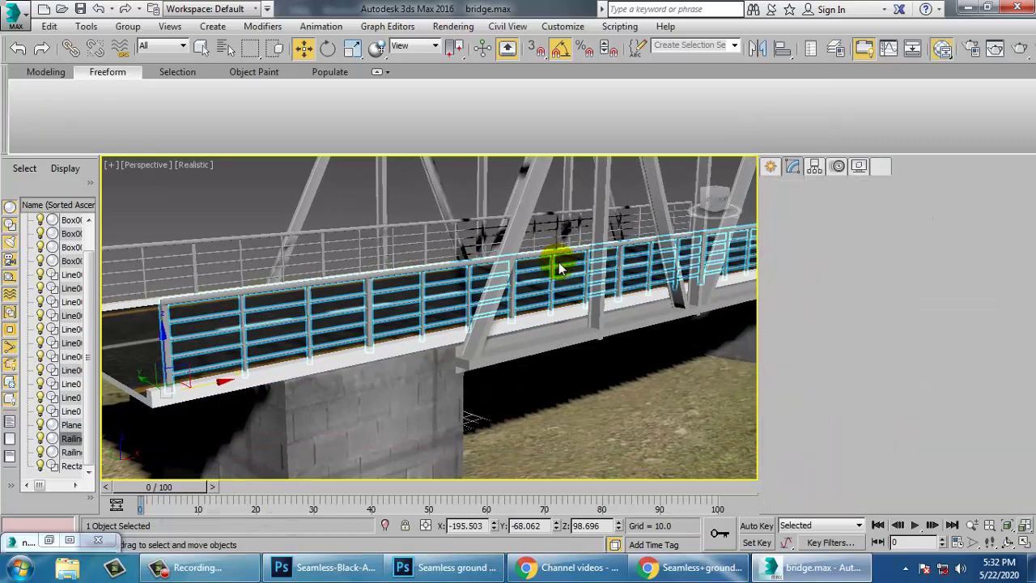
- Add a new VRayMtl node beside the white material and open its parameters
key(m)
middle_drag(480, 379, 443, 275)
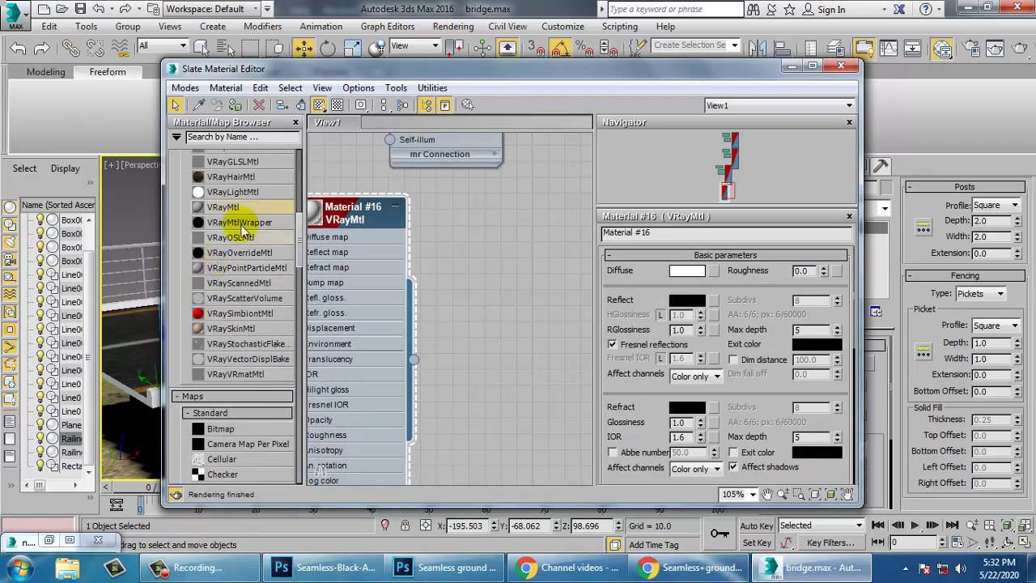
drag(485, 267, 523, 248)
double_click(524, 248)
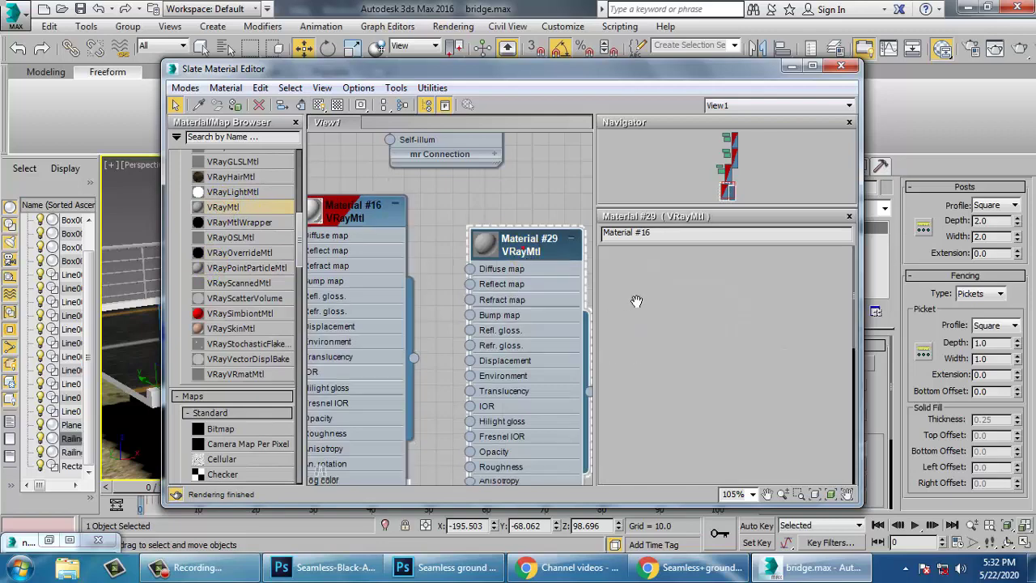
- Load 15-rusted-metal-texture from the Bridge texture folder as the diffuse bitmap, assign the material to the near railing and show it shaded
click(713, 271)
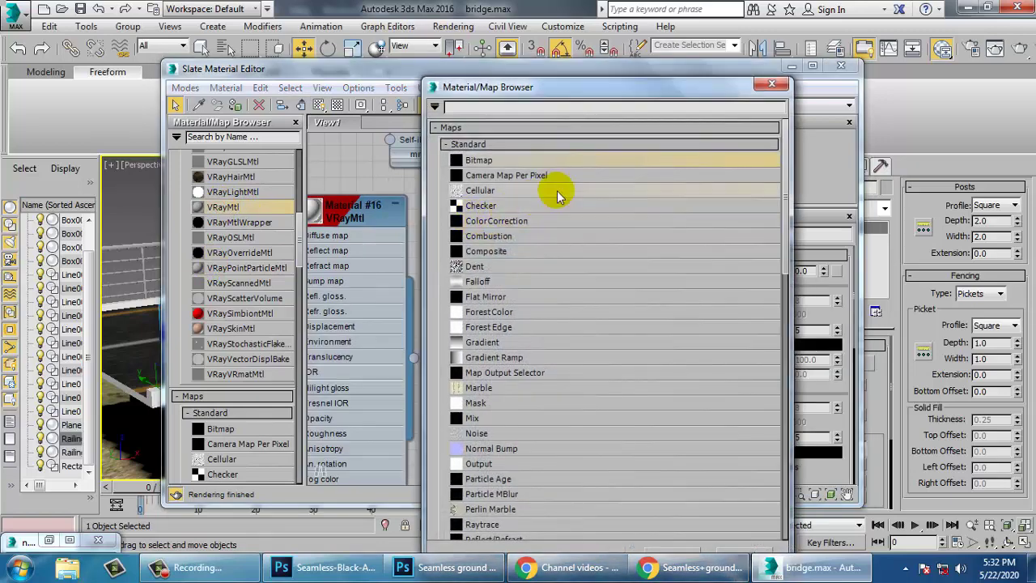
double_click(477, 150)
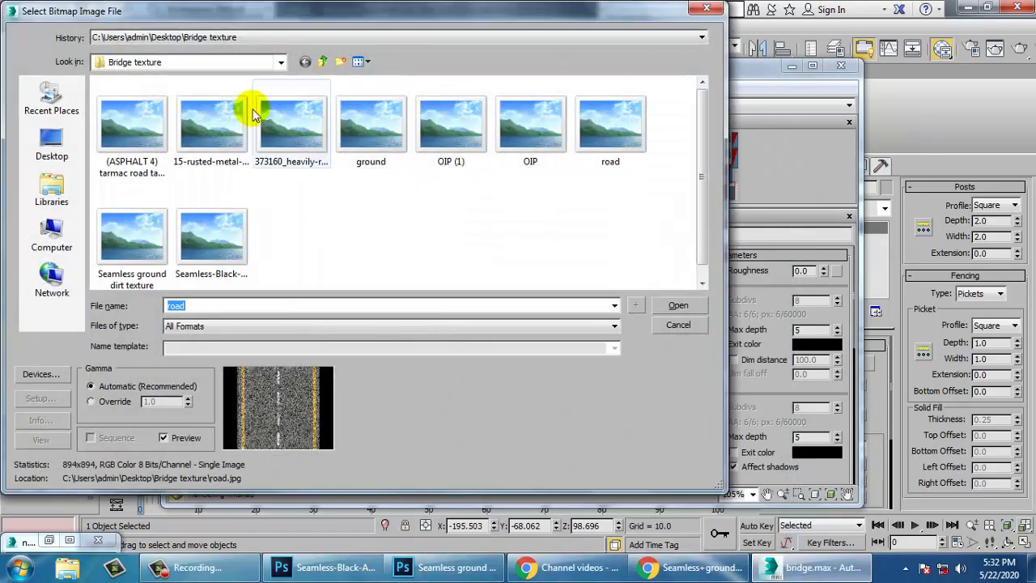
click(203, 111)
click(305, 135)
click(212, 135)
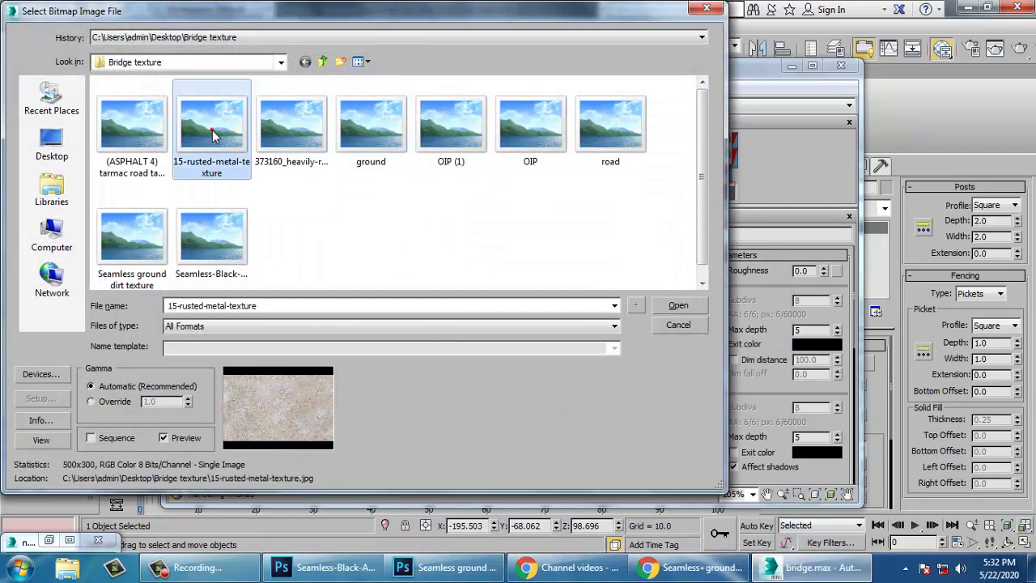
click(300, 134)
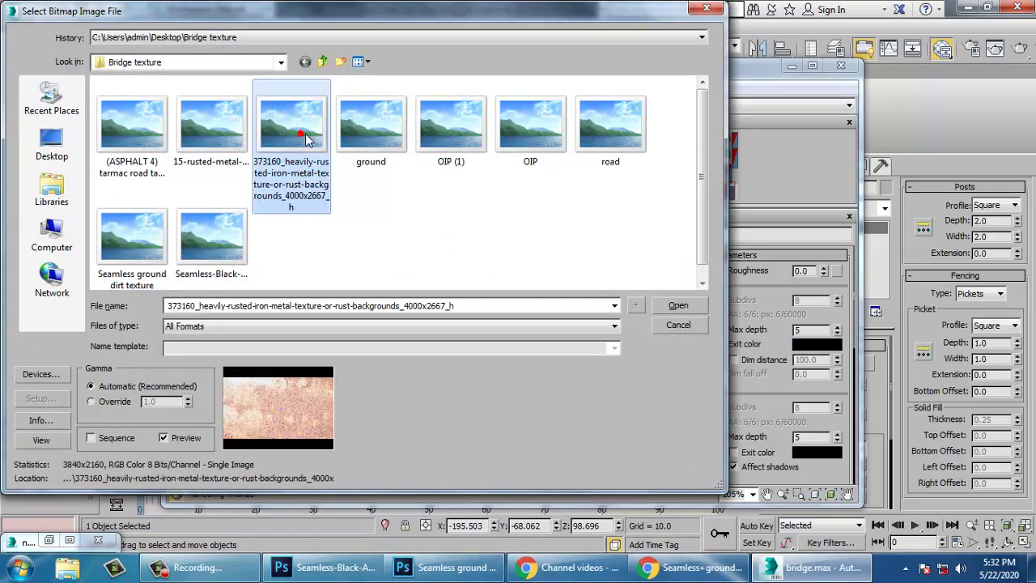
click(368, 137)
click(207, 152)
click(209, 227)
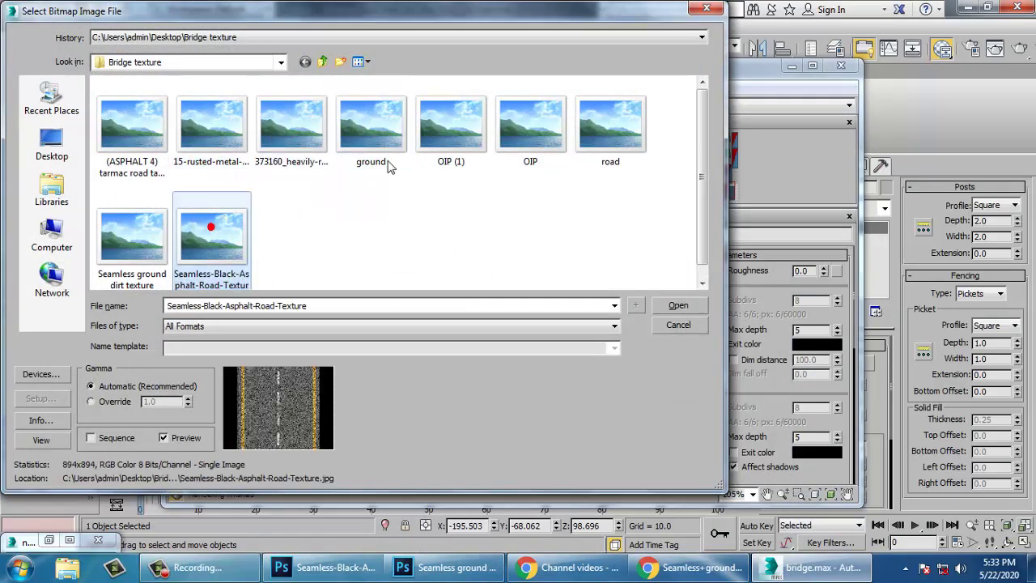
click(381, 154)
click(437, 130)
click(528, 131)
click(603, 130)
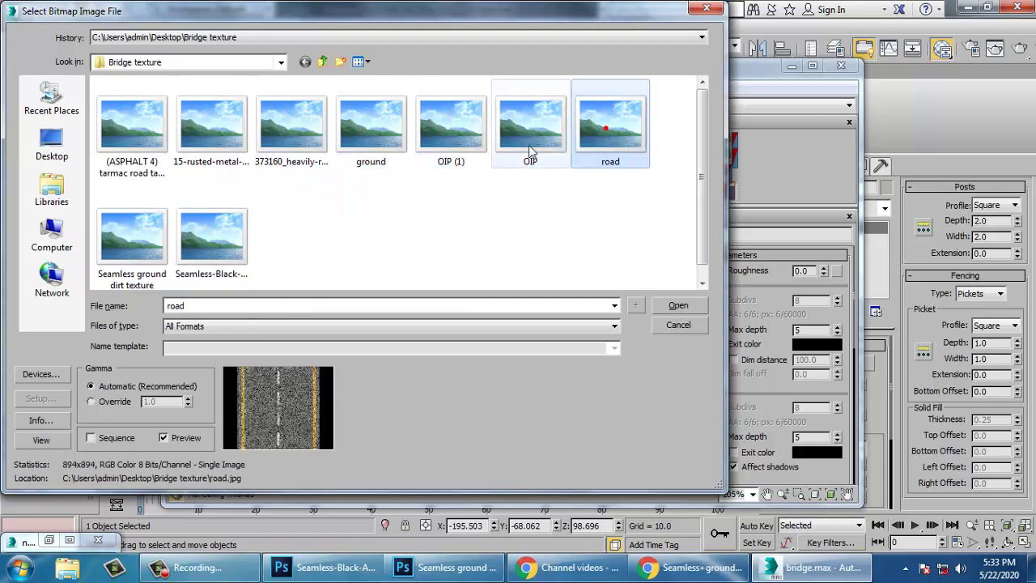
click(228, 139)
double_click(228, 143)
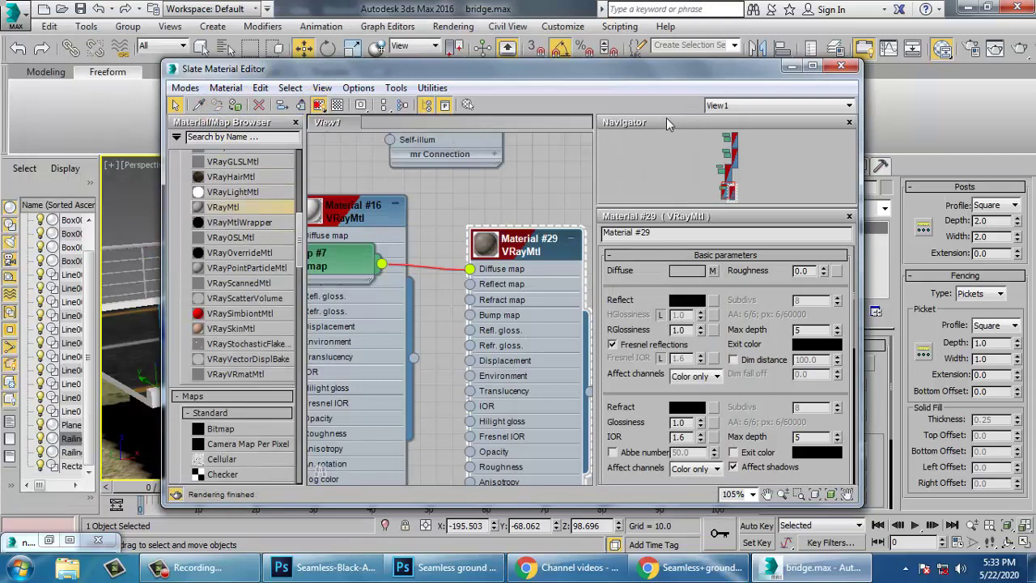
click(791, 64)
- Add a UVW Map modifier with Box mapping to the near railing and inspect the rust texture up close
scroll(518, 332, down, 10)
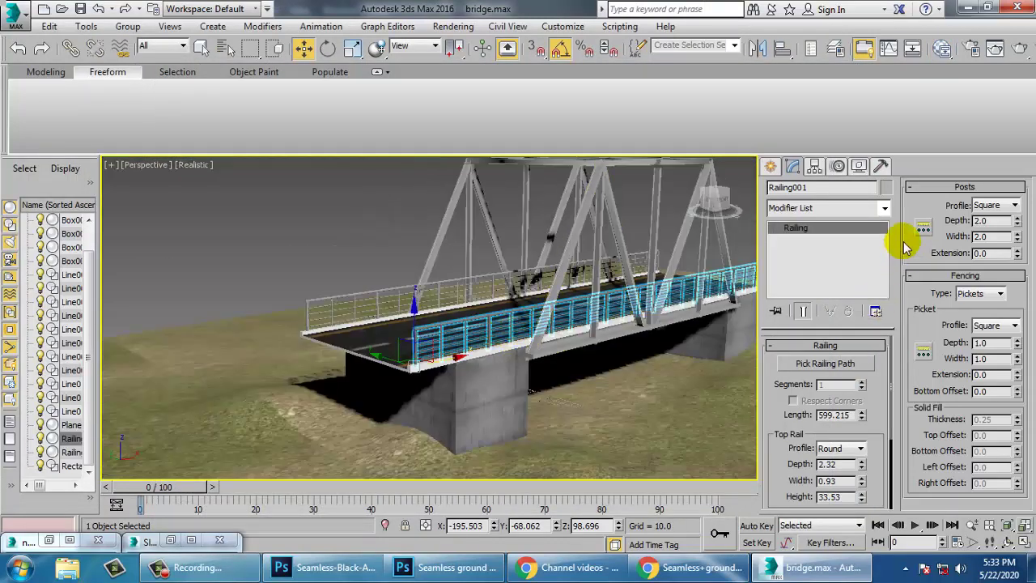
click(884, 208)
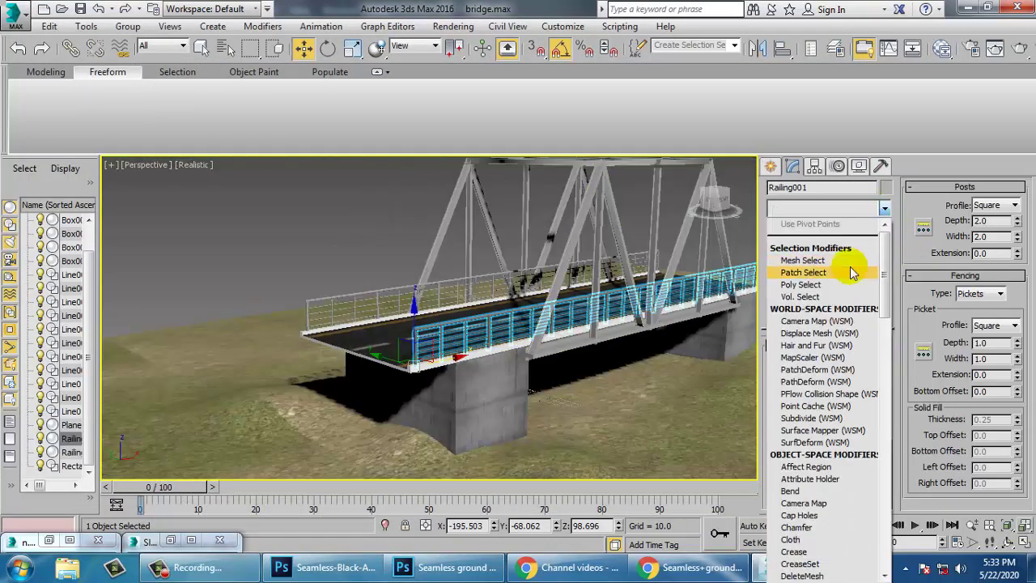
scroll(852, 273, down, 15)
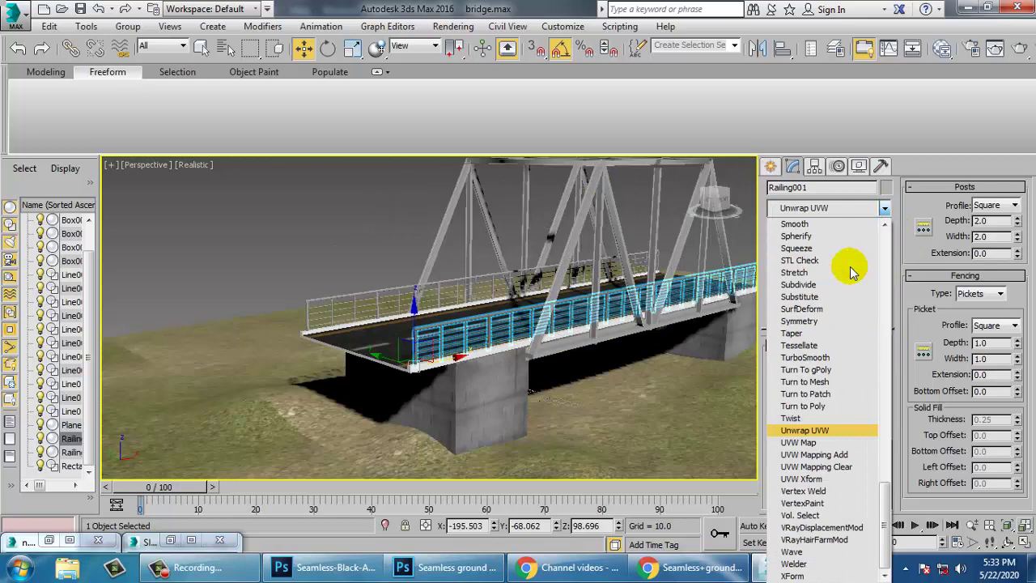
click(812, 443)
click(809, 431)
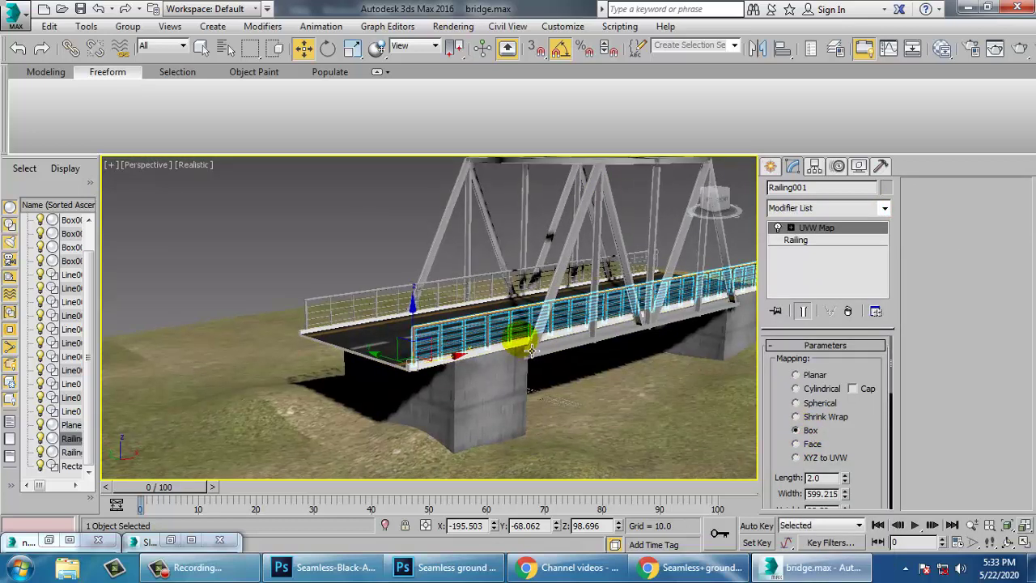
scroll(509, 338, up, 6)
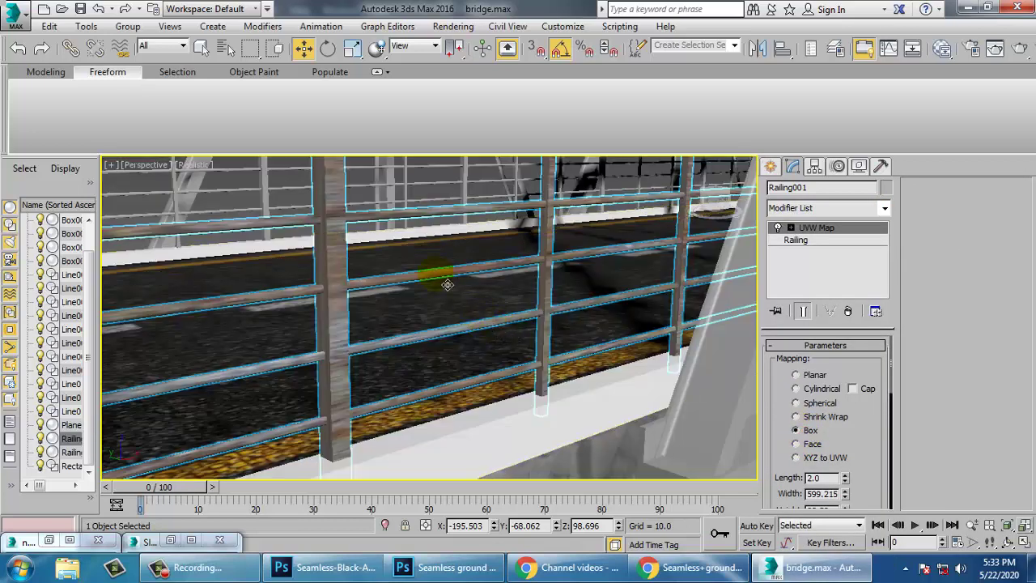
alt+middle_drag(428, 270, 464, 314)
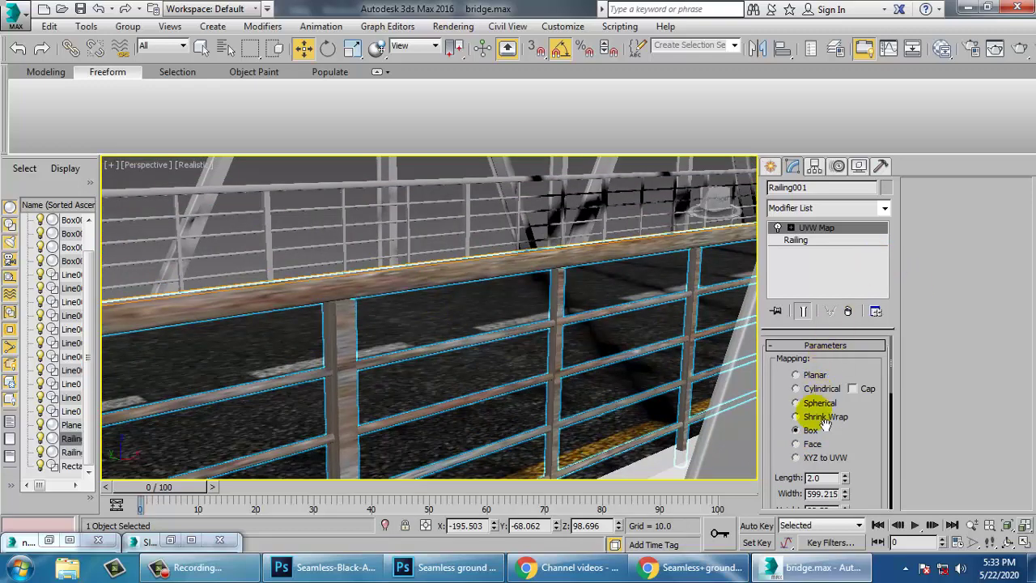
drag(847, 453, 846, 390)
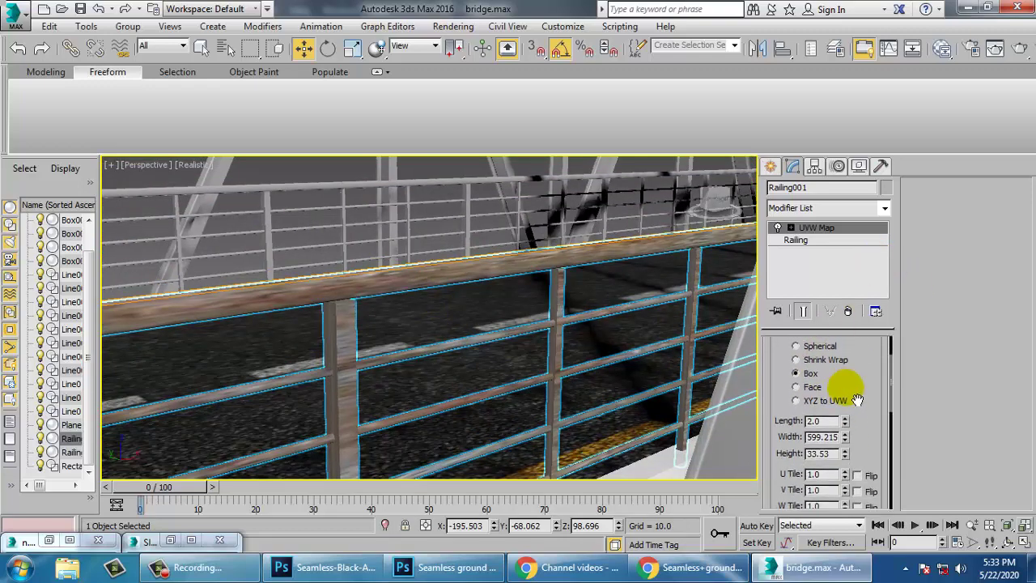
- Set the rusted metal bitmap's tiling to 5.0 in U and 1.0 in V
key(m)
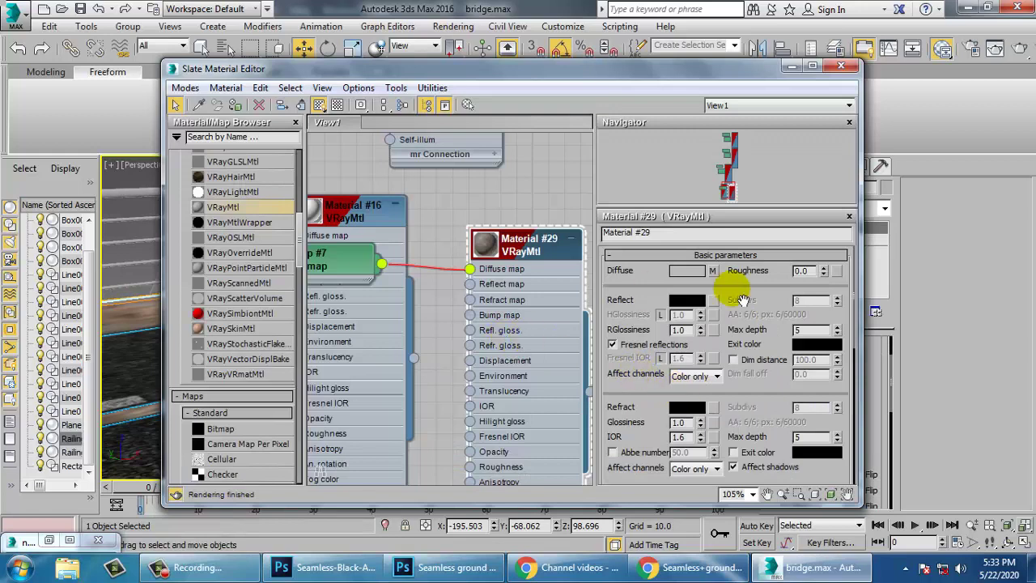
click(713, 270)
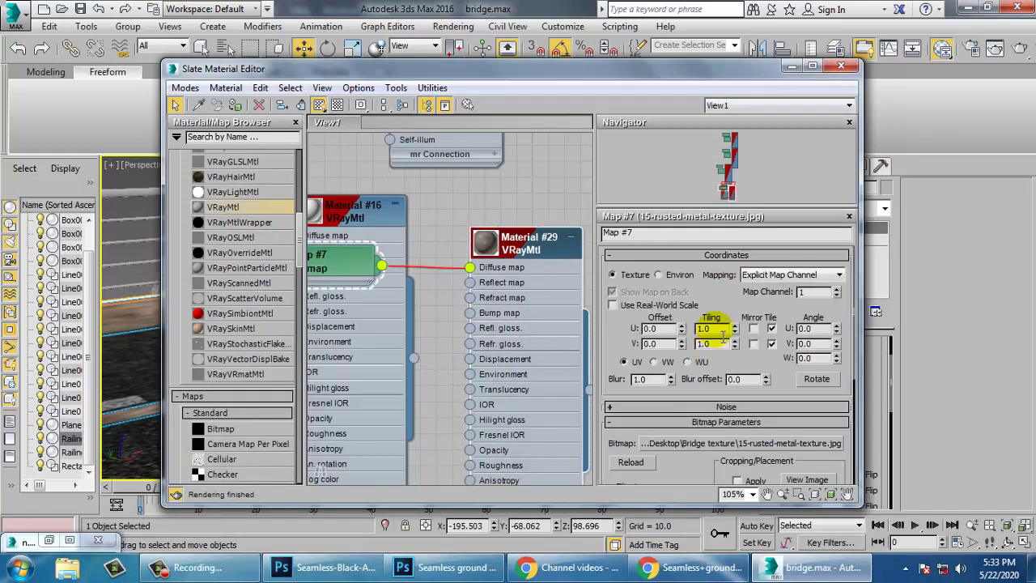
text(5)
key(Tab)
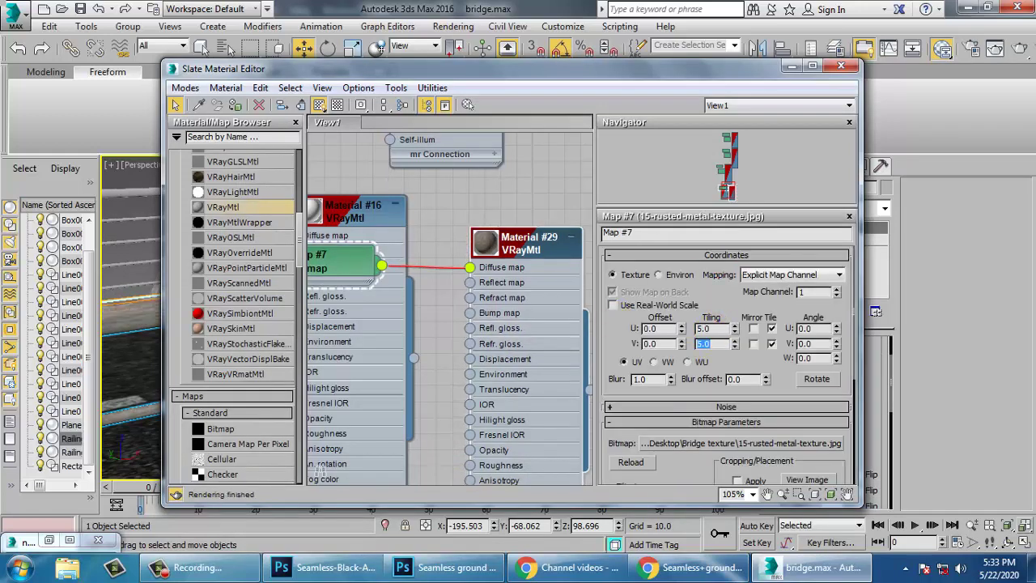
key(Return)
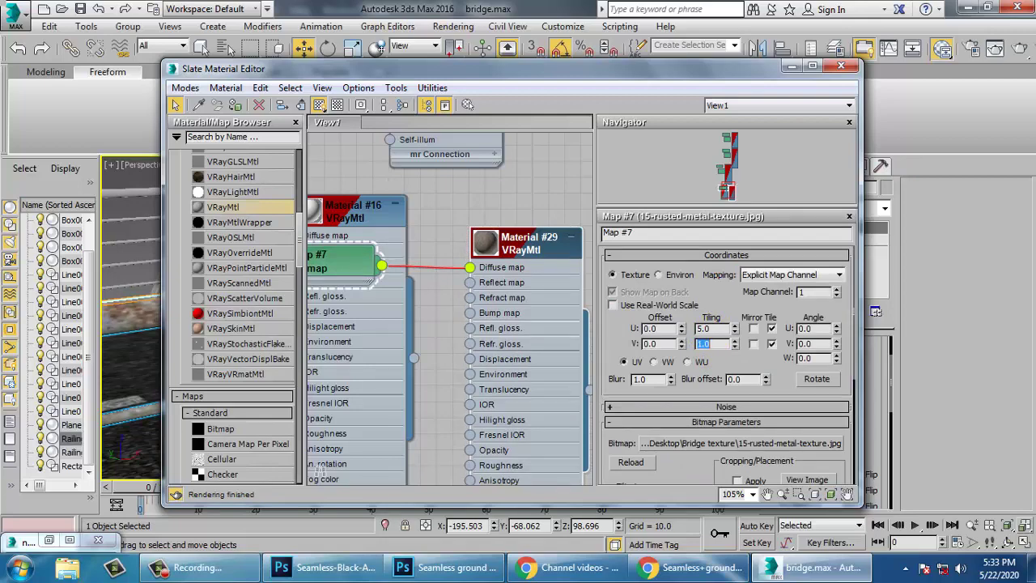
- Reposition the material editor and move the white material node clear of the rusted metal nodes
drag(490, 75, 439, 222)
middle_drag(439, 423, 435, 351)
scroll(387, 340, down, 3)
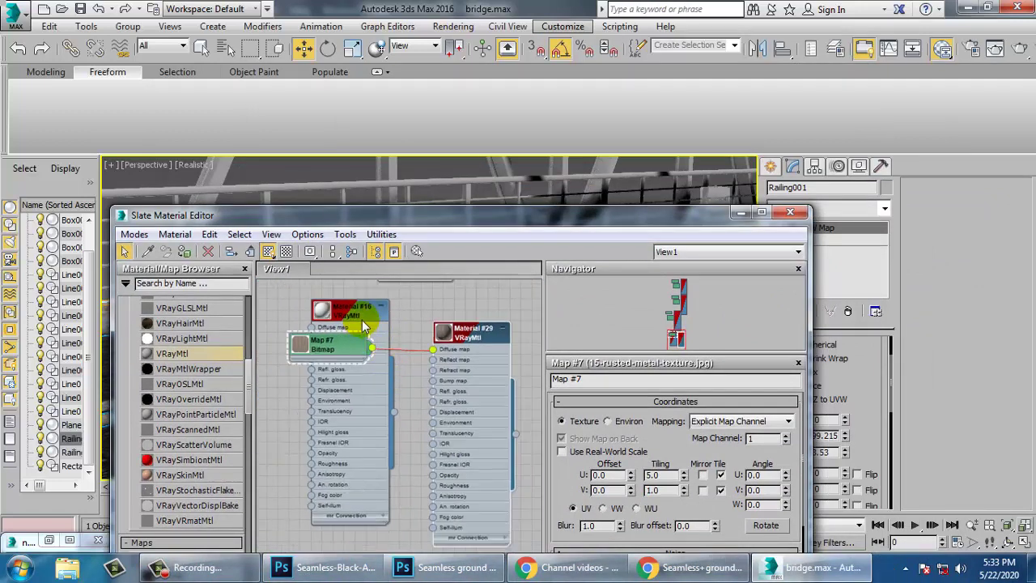
drag(354, 317, 280, 517)
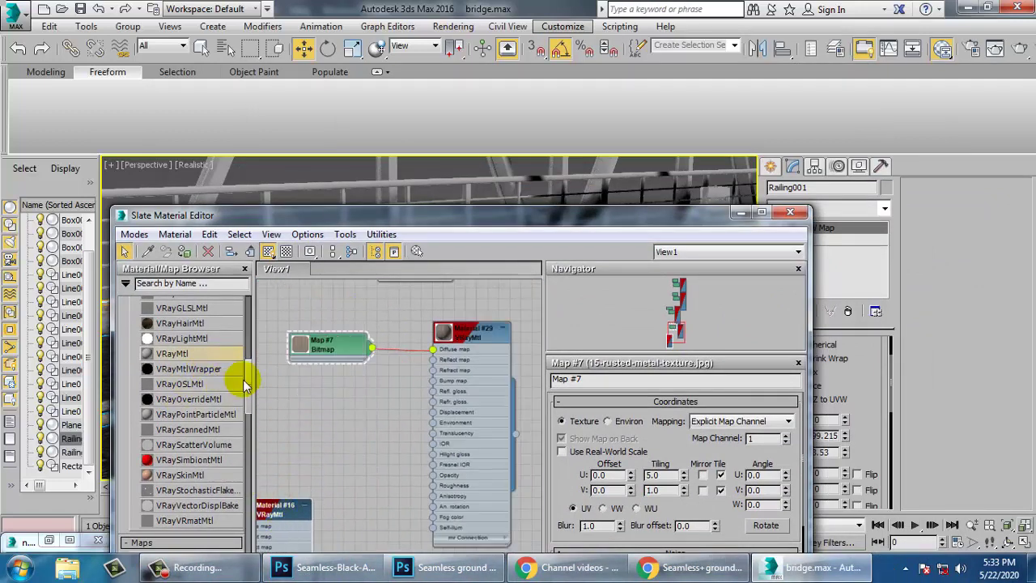
- Add a Noise map and connect it to the bump map slot of the rusted metal material
drag(247, 378, 249, 429)
scroll(249, 429, down, 5)
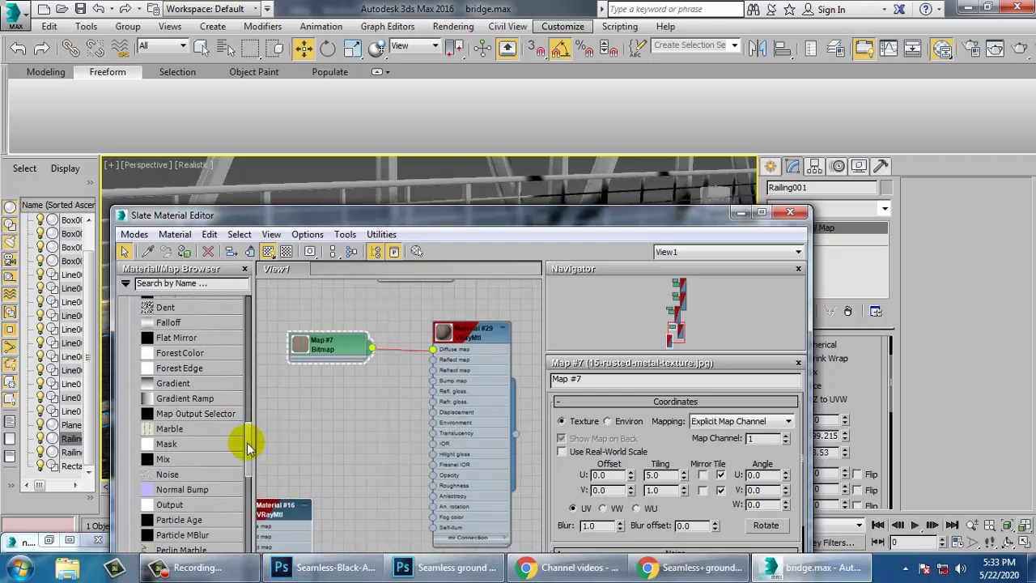
drag(338, 423, 339, 424)
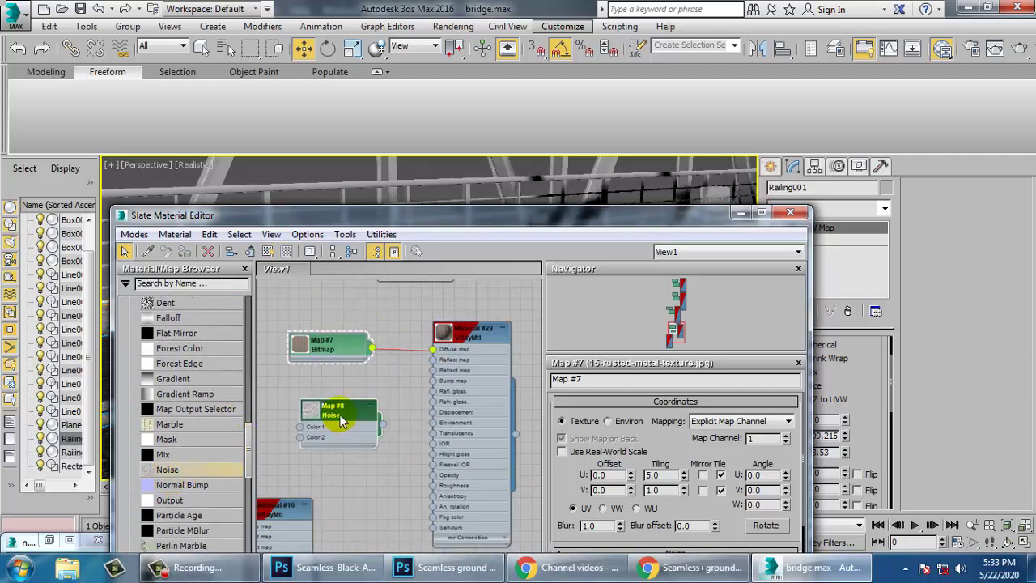
drag(406, 424, 433, 380)
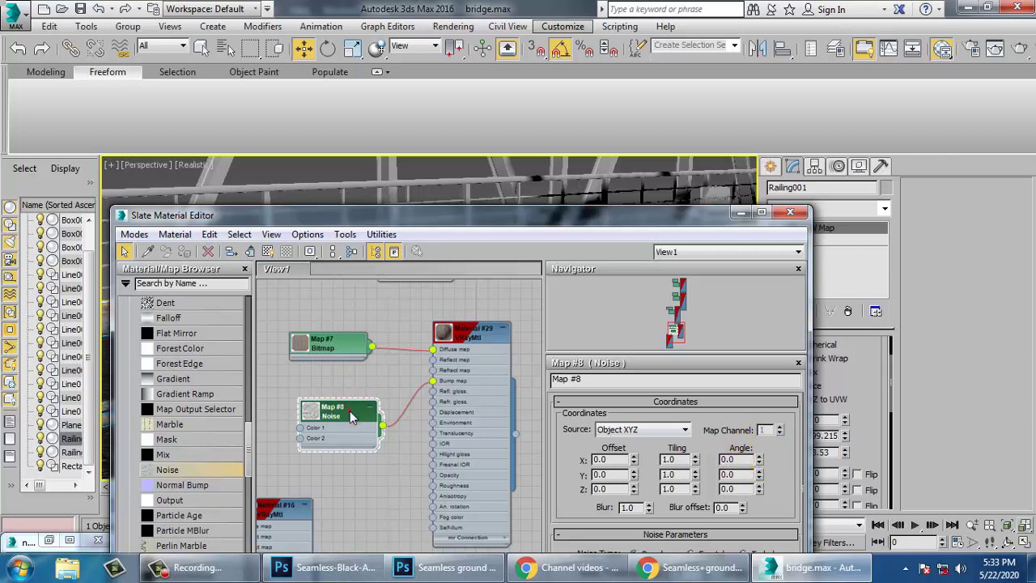
- Set the bump Noise map to Turbulence with a size of 2.0
scroll(769, 498, down, 2)
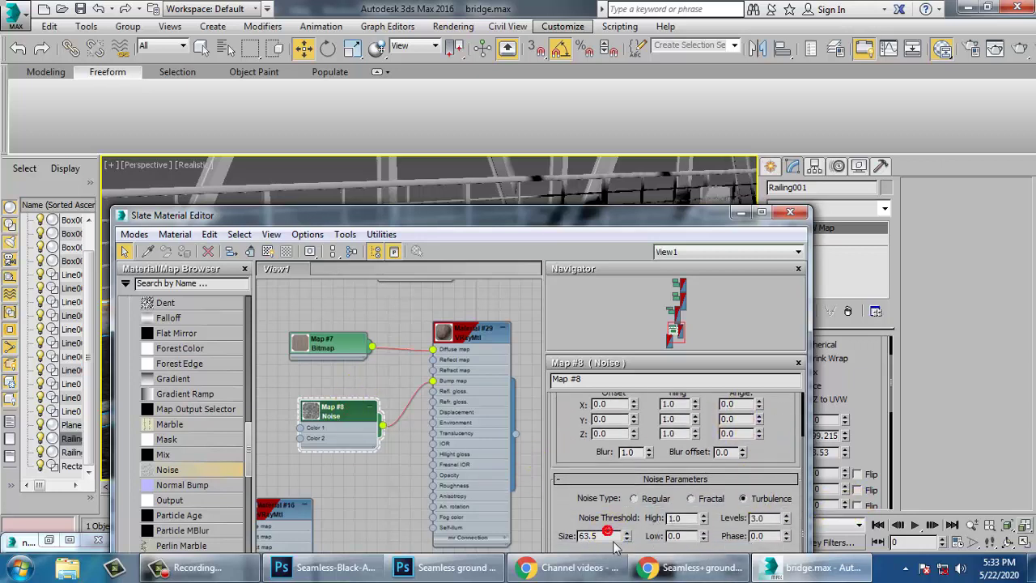
text(2)
key(Return)
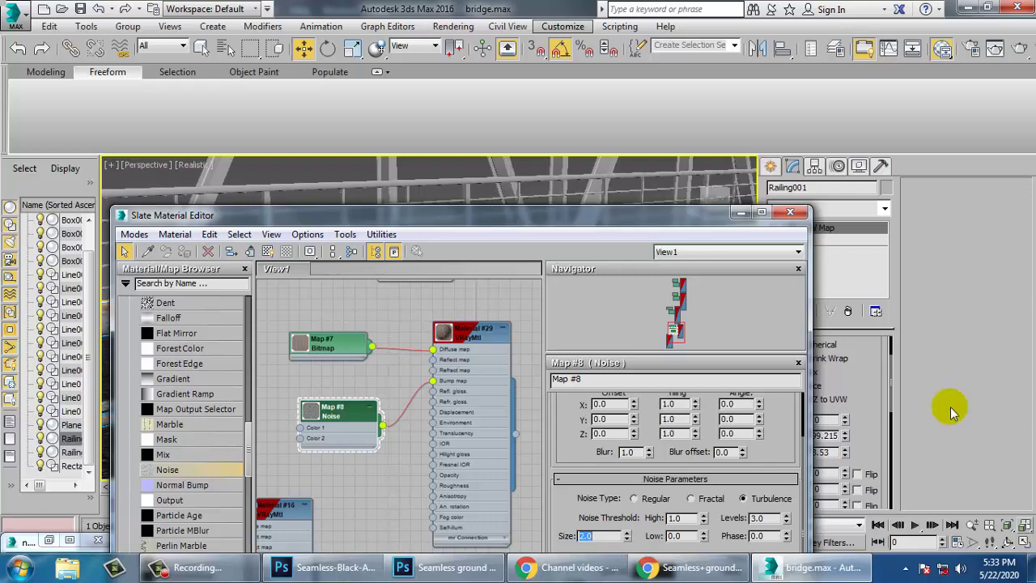
click(741, 212)
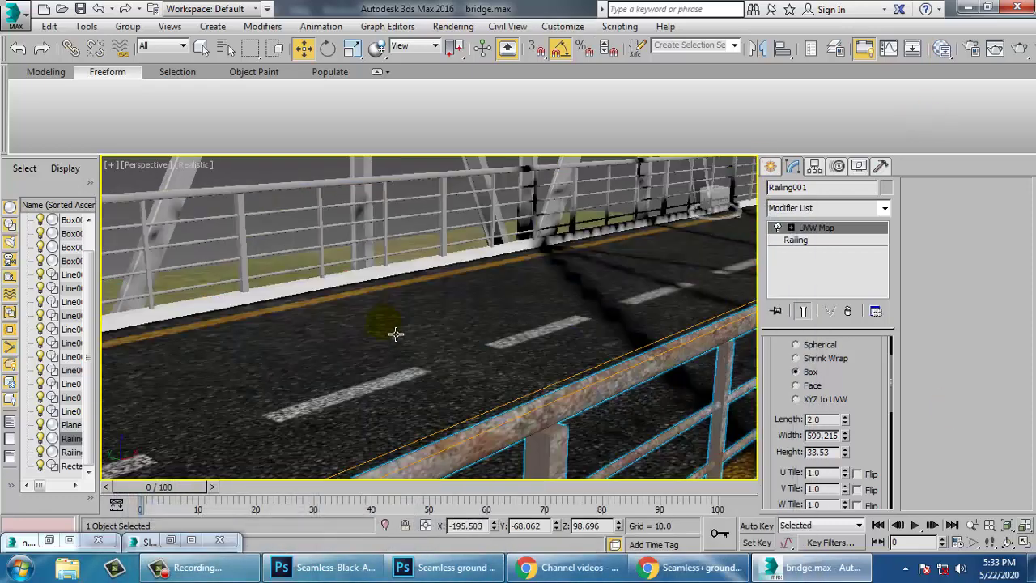
- Assign the rusted metal material to the far-side railing and turn on its shaded display in the viewport
scroll(395, 334, down, 10)
alt+middle_drag(395, 333, 344, 316)
click(344, 315)
scroll(352, 318, up, 10)
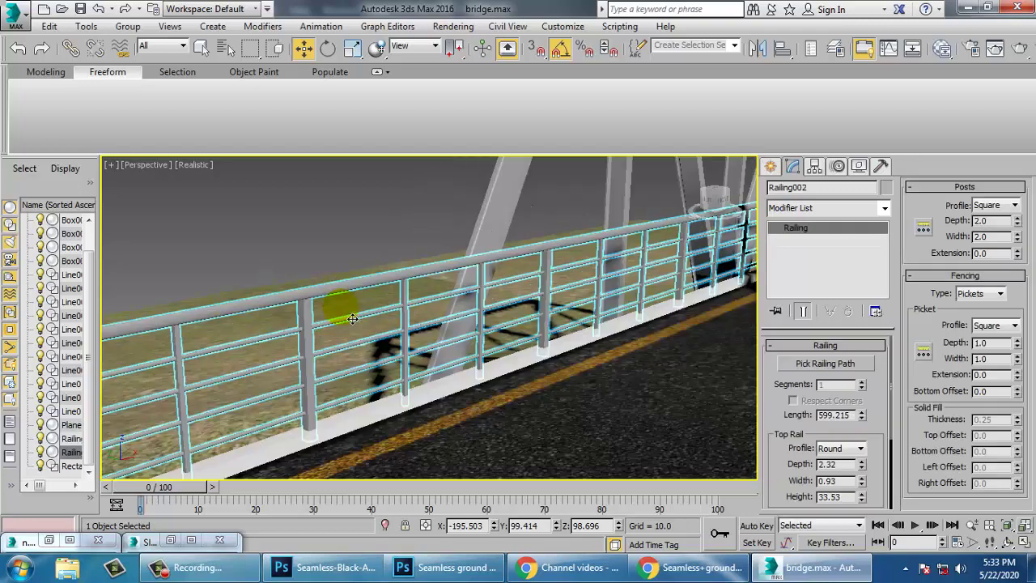
key(m)
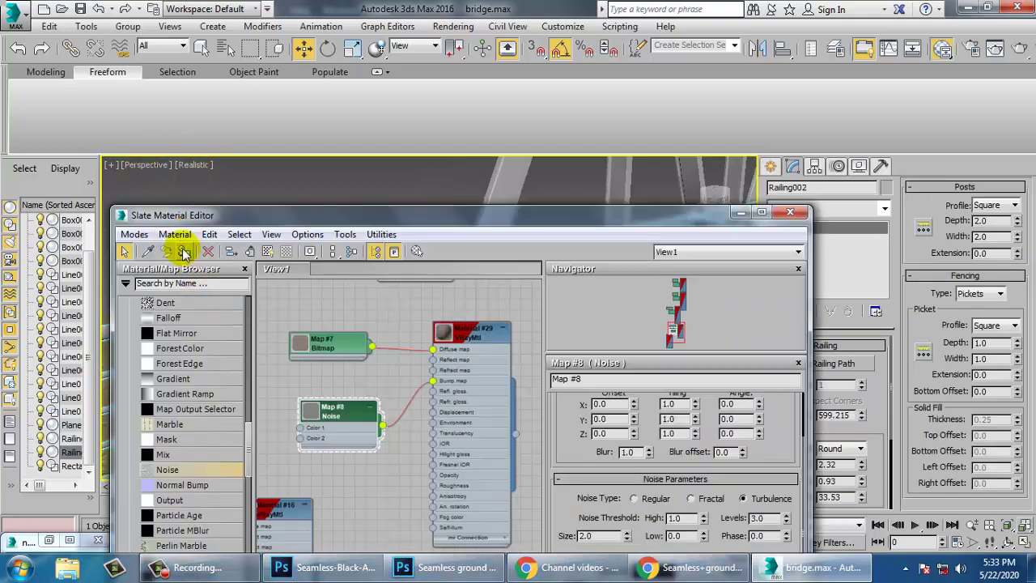
click(269, 251)
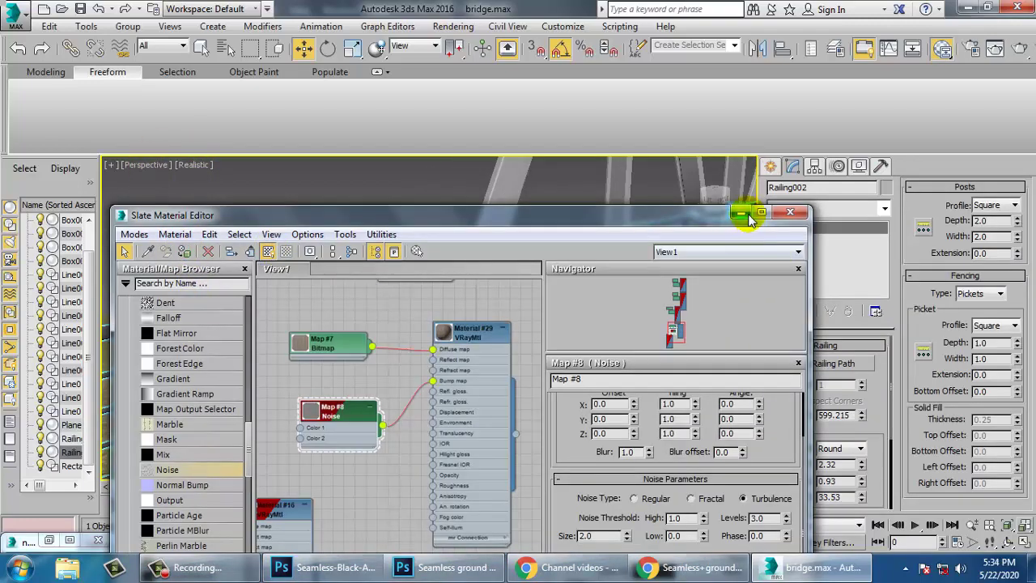
click(741, 212)
click(366, 205)
click(387, 307)
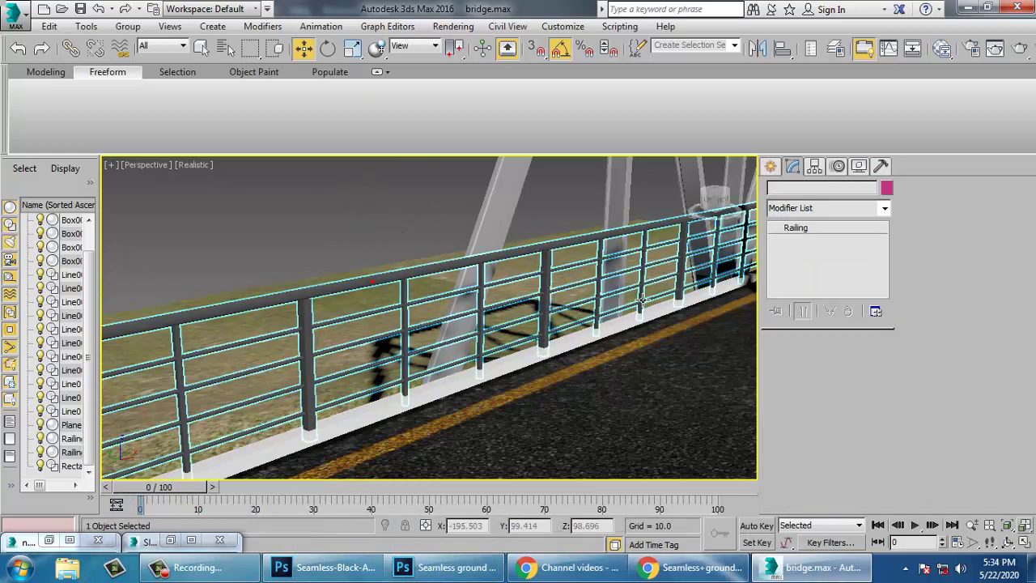
- Add a UVW Map modifier with Box mapping to the far-side railing and fit its gizmo to the object
click(885, 209)
key(u)
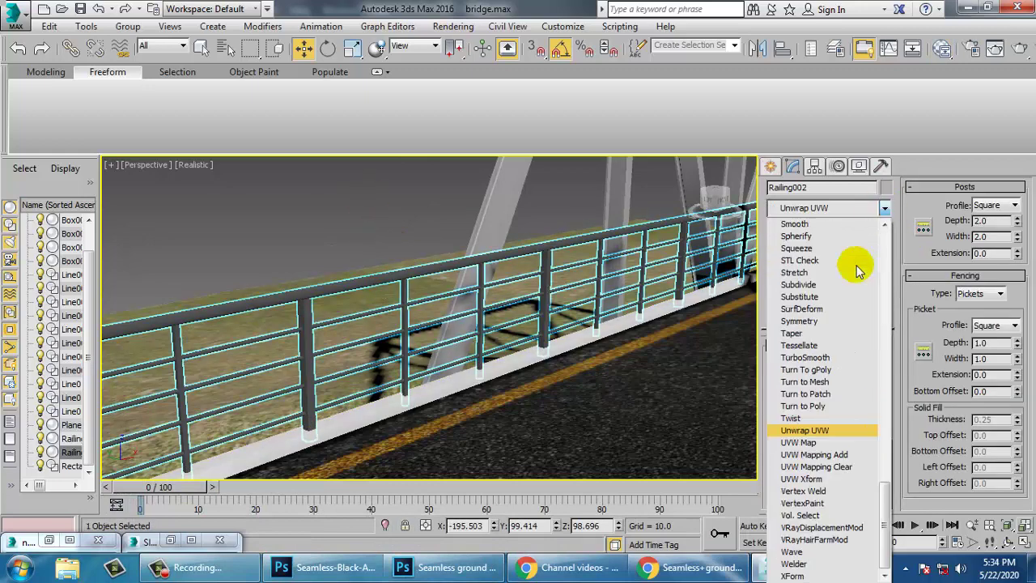
click(820, 443)
click(809, 431)
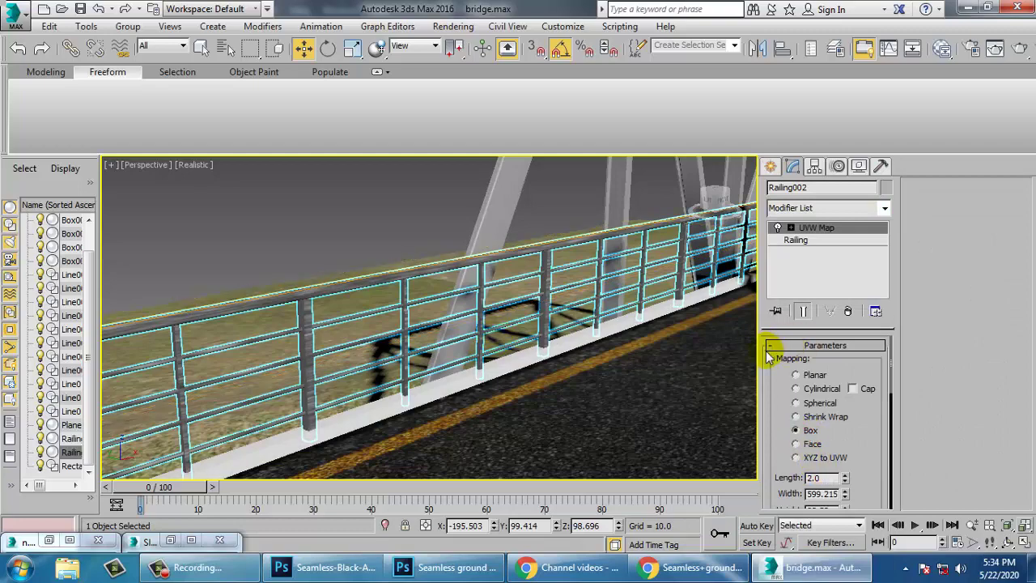
alt+middle_drag(483, 369, 474, 270)
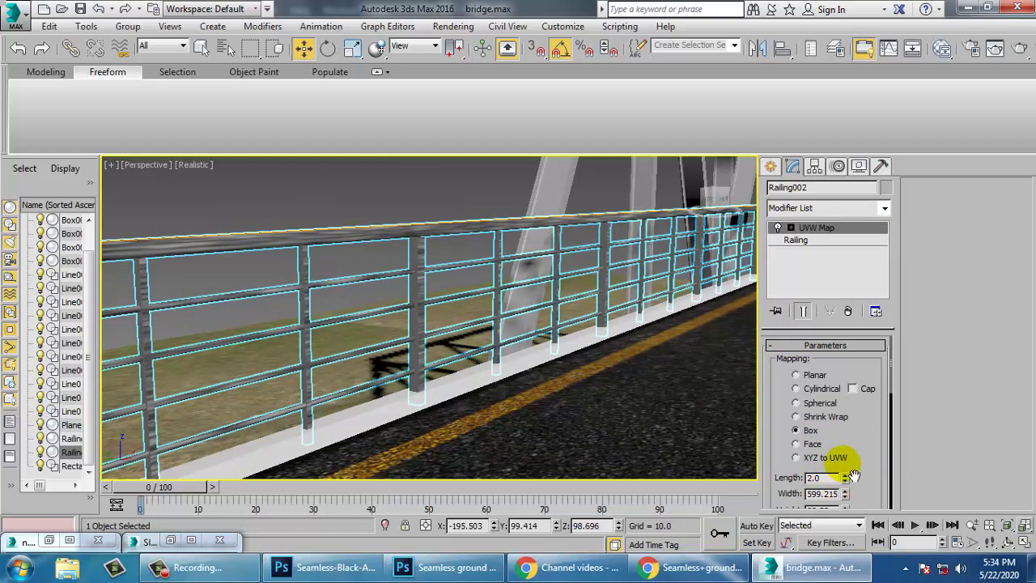
drag(843, 464, 845, 208)
scroll(782, 434, down, 2)
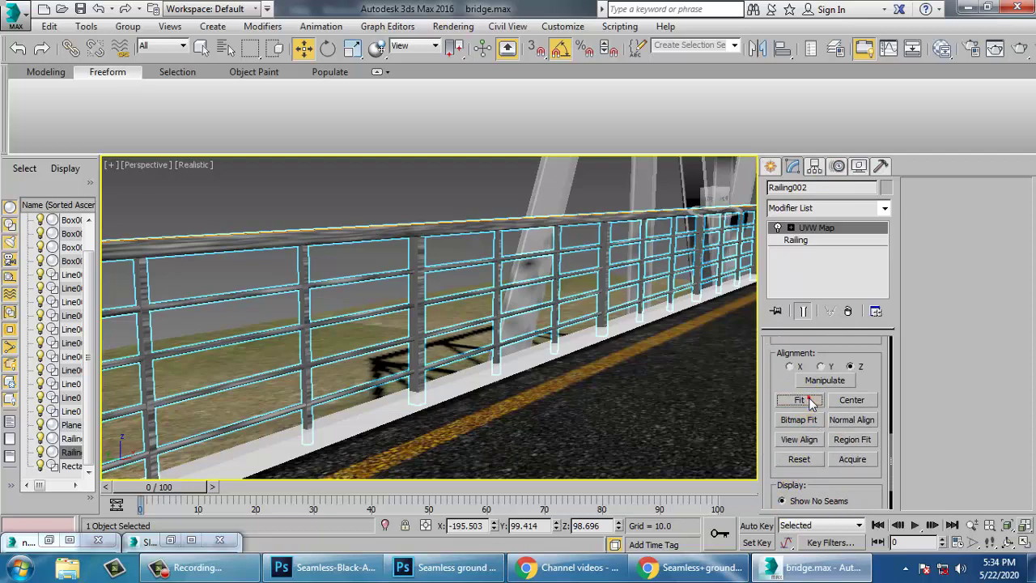
scroll(543, 387, down, 6)
scroll(475, 323, up, 6)
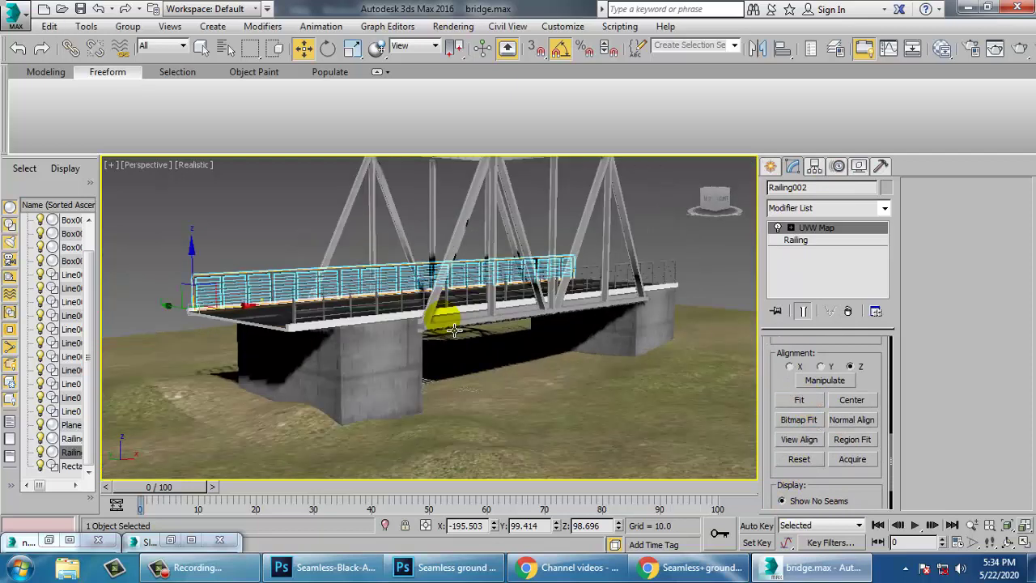
- Select the near-side railing and show the rusted metal material shaded in the viewport instead of its Noise map
middle_drag(475, 324, 405, 362)
click(404, 362)
key(m)
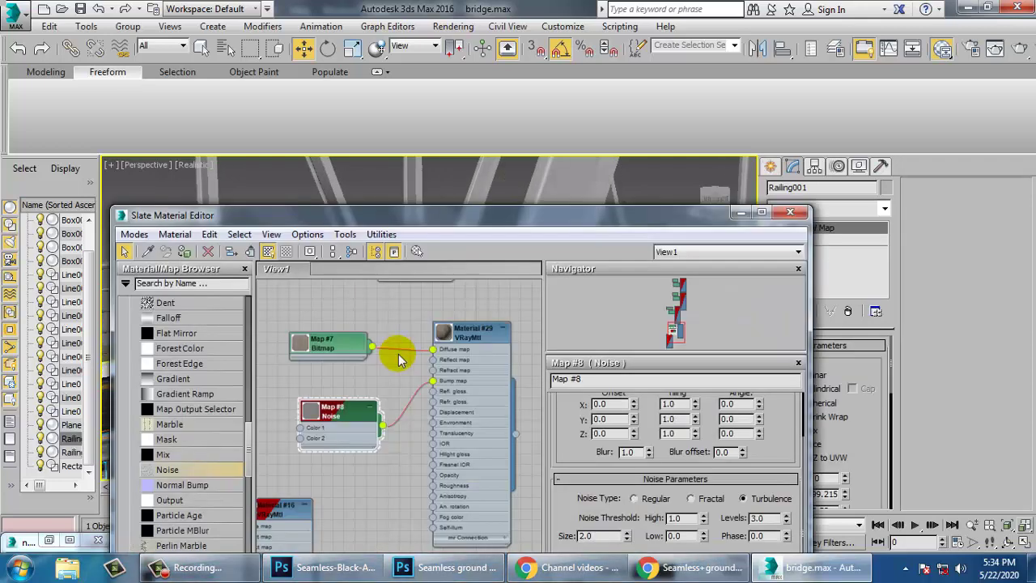
click(455, 330)
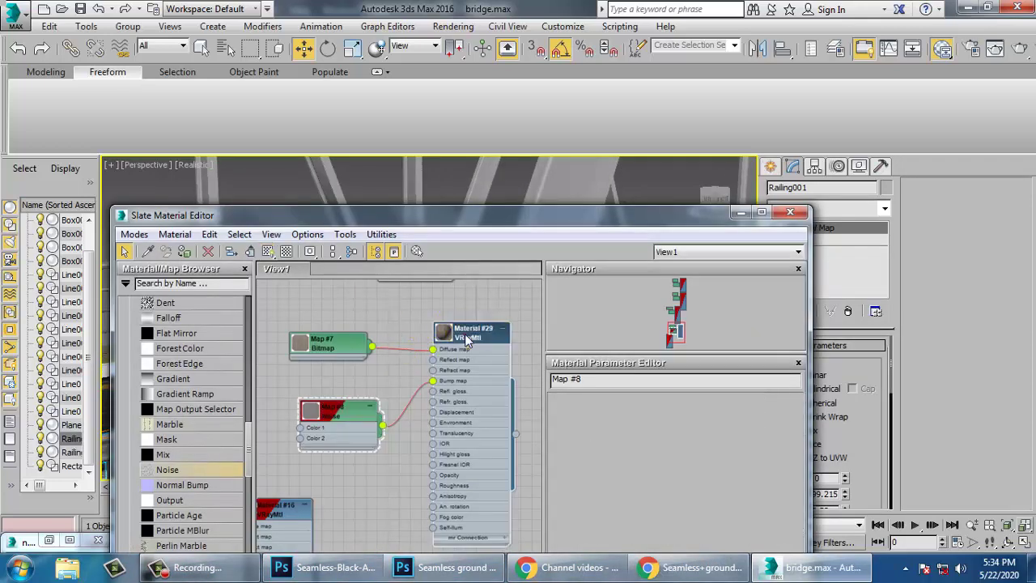
click(269, 251)
click(739, 213)
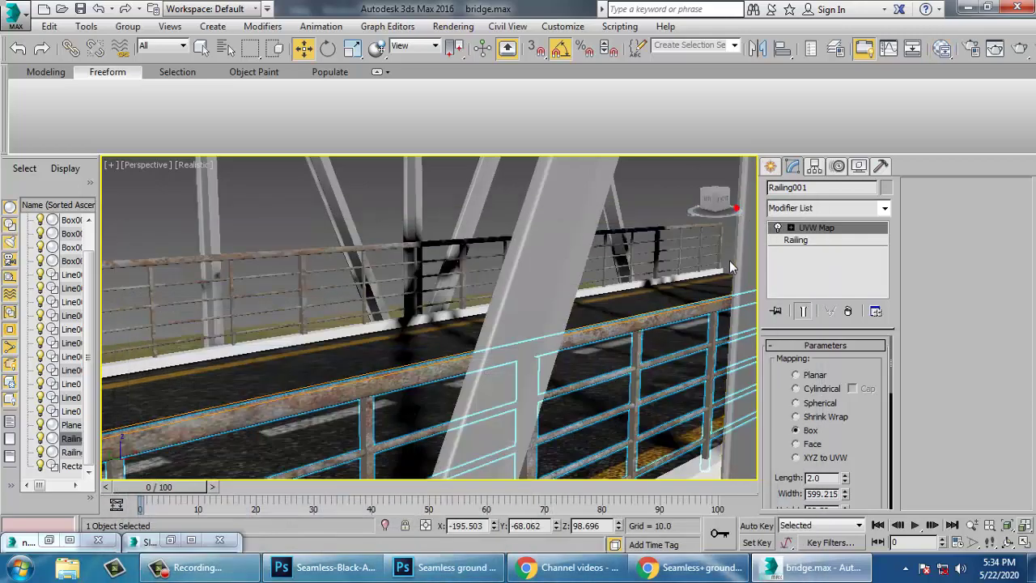
- Assign the rusted metal material to the near-side horizontal beam at the base of the truss
scroll(486, 290, down, 10)
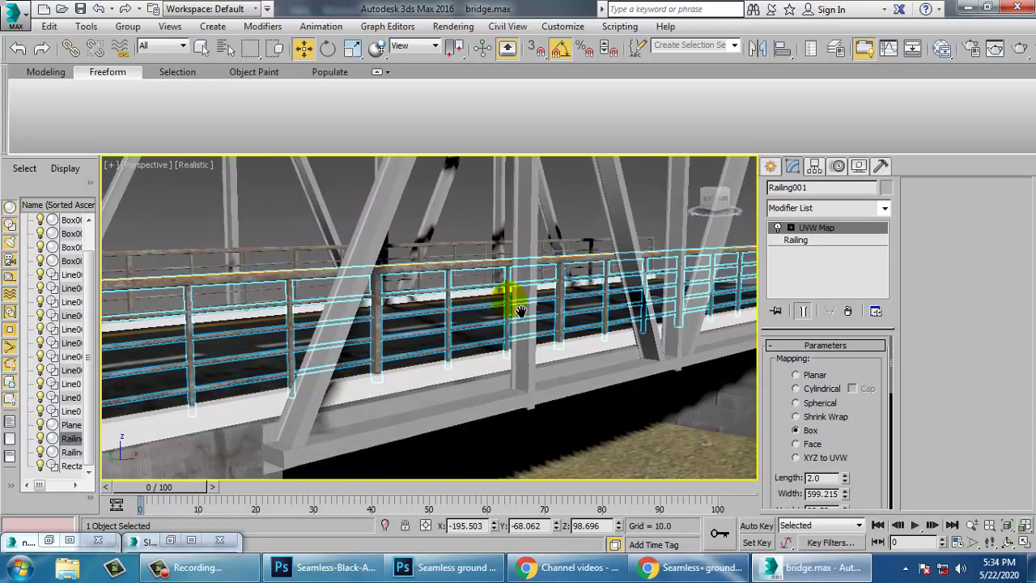
alt+middle_drag(616, 366, 537, 342)
scroll(532, 416, up, 8)
click(522, 466)
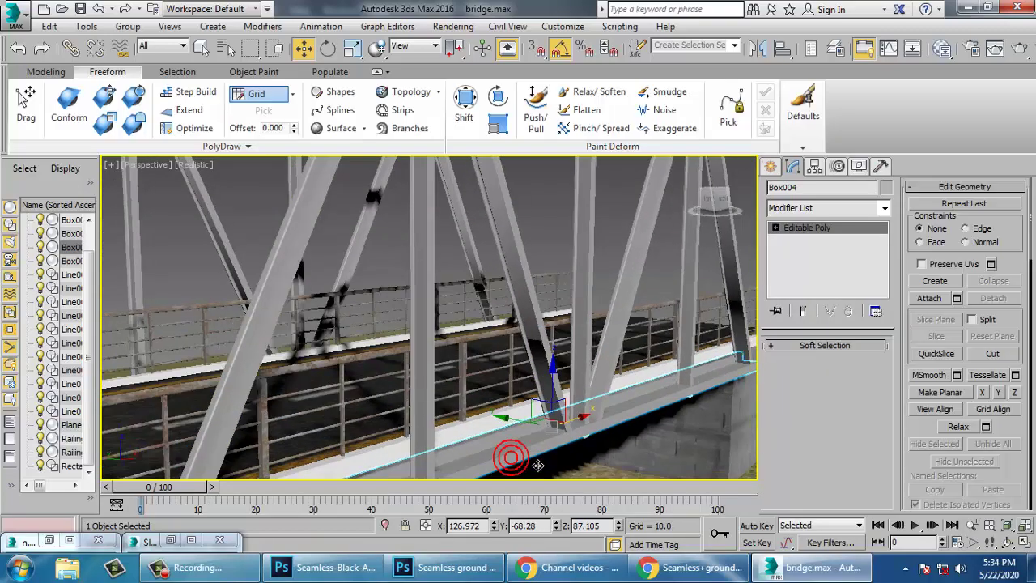
alt+middle_drag(515, 455, 554, 443)
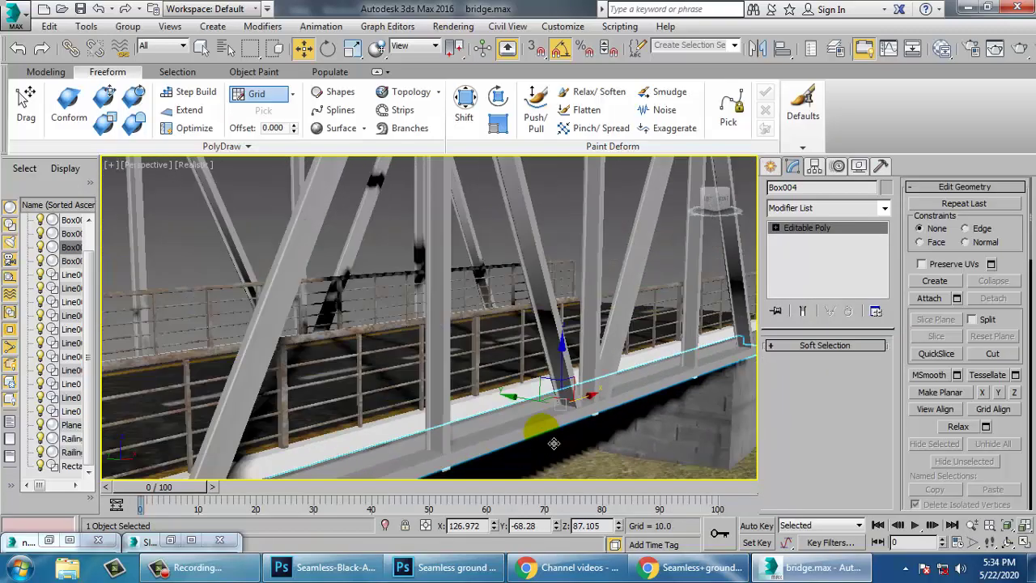
key(m)
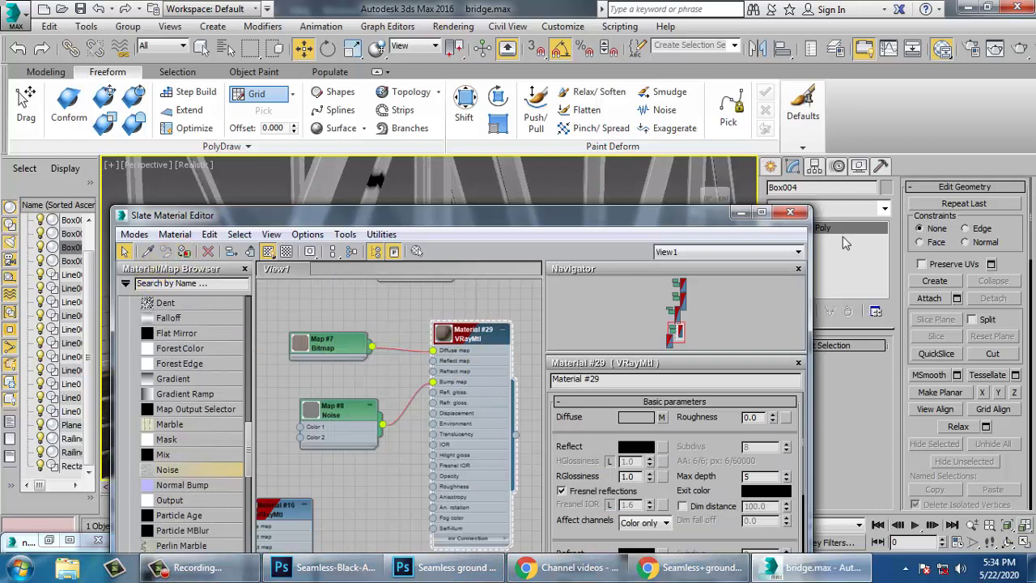
click(740, 213)
middle_drag(536, 400, 528, 374)
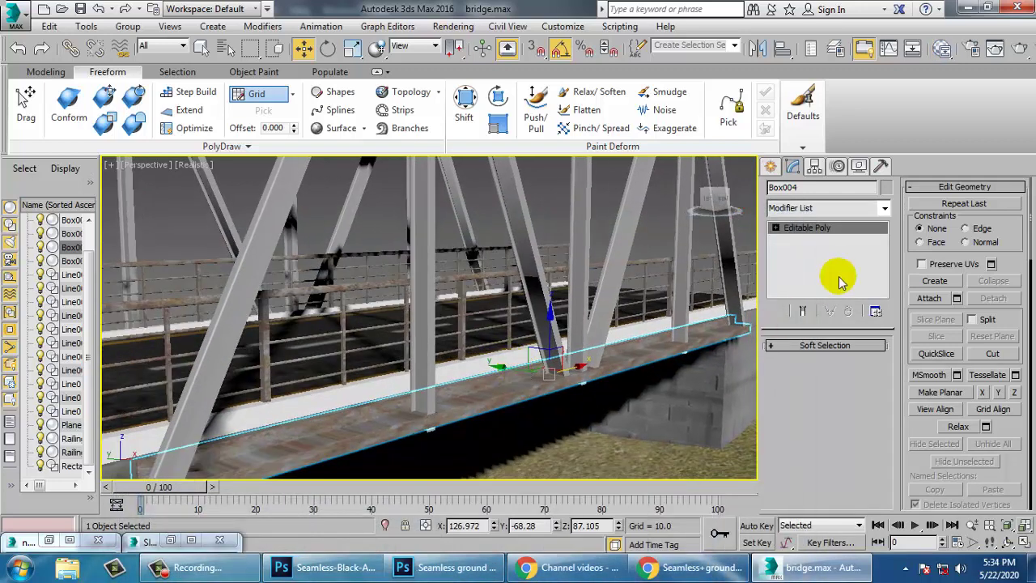
- Add a UVW Map modifier with Box mapping to the near-side bottom beam
click(887, 209)
scroll(849, 384, down, 10)
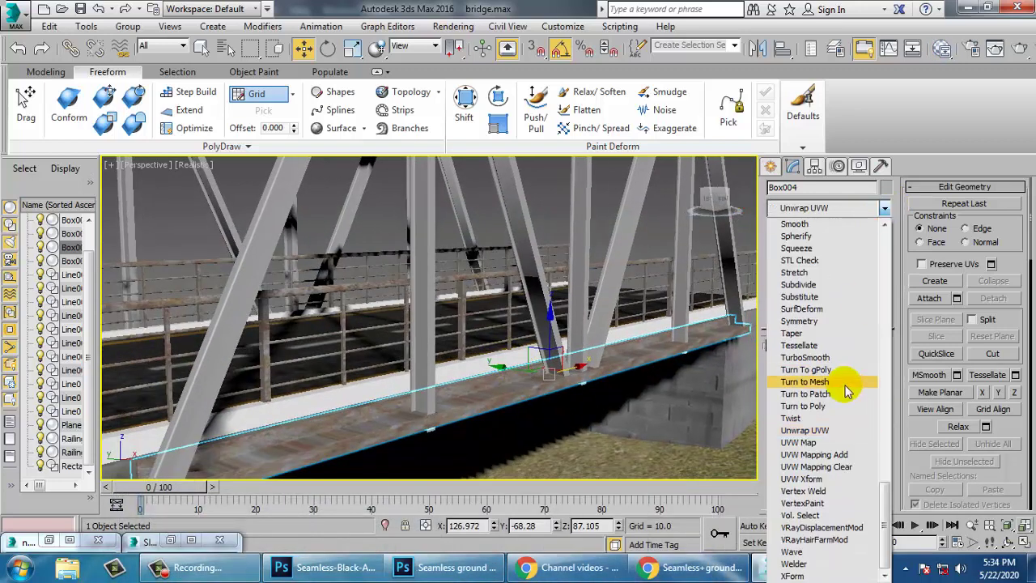
click(849, 433)
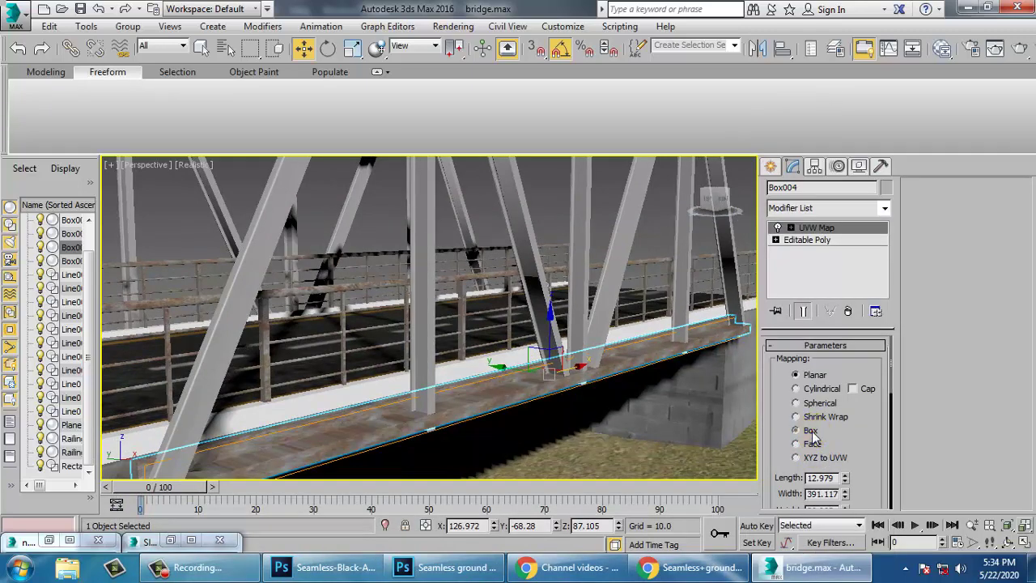
click(812, 430)
alt+middle_drag(485, 437, 554, 383)
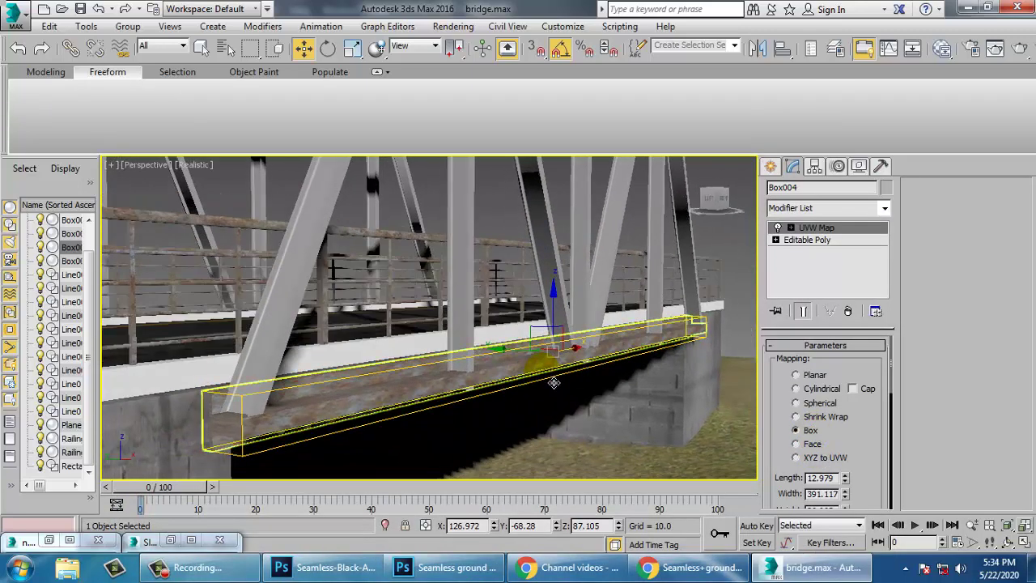
drag(844, 479, 846, 473)
- Assign the rusted metal material to the matching bottom beam on the far side of the bridge
mouse_move(530, 364)
alt+middle_down()
mouse_move(490, 352)
mouse_move(527, 382)
alt+middle_up()
click(539, 382)
scroll(535, 381, up, 3)
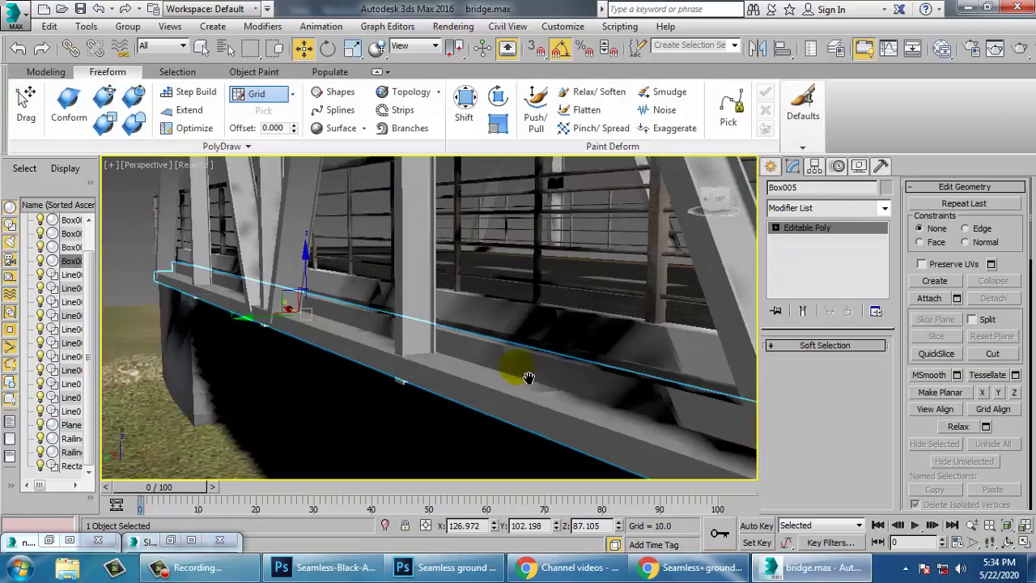
scroll(525, 376, down, 2)
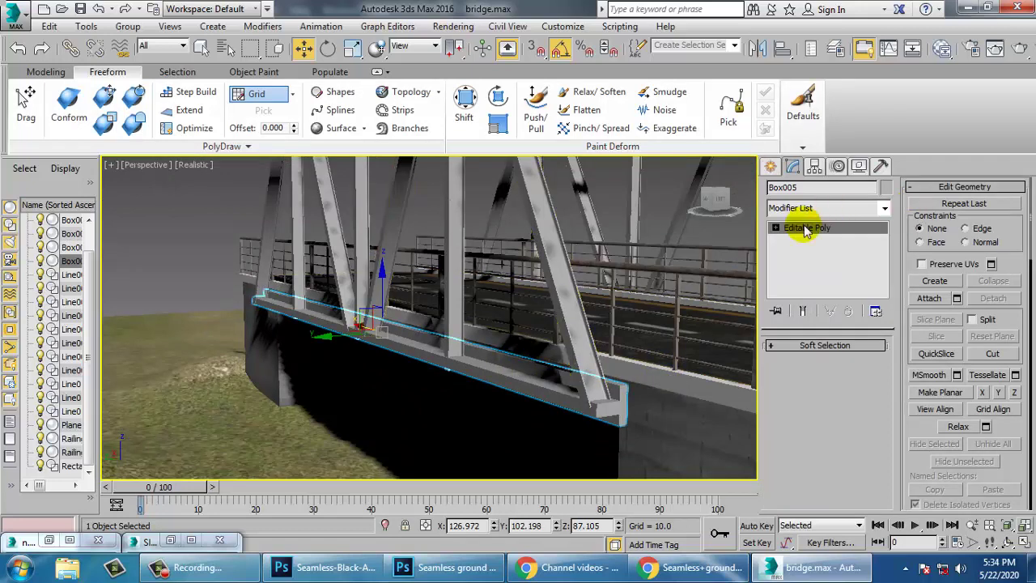
key(m)
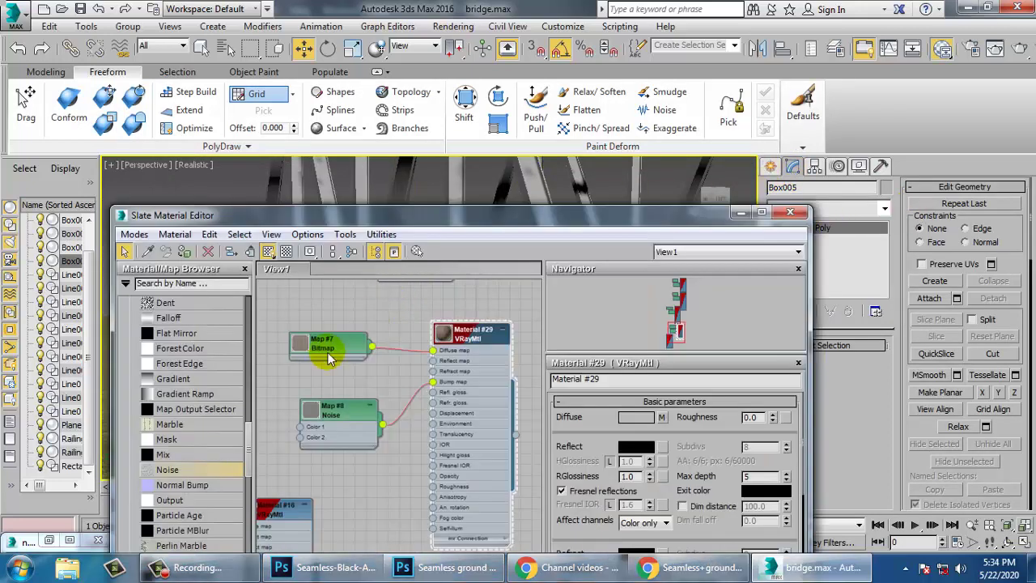
click(744, 215)
- Select the near-side A-shaped diagonal truss member and create a new VRayMtl for it in an empty area of the node view
alt+middle_drag(664, 315, 526, 351)
scroll(538, 316, down, 8)
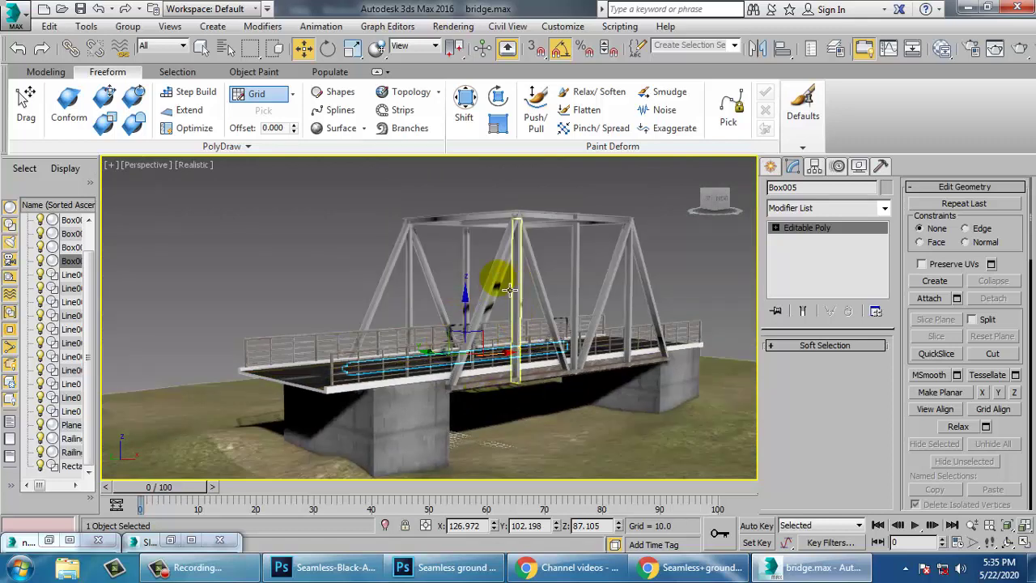
click(486, 242)
alt+middle_drag(486, 243, 500, 300)
scroll(499, 300, up, 5)
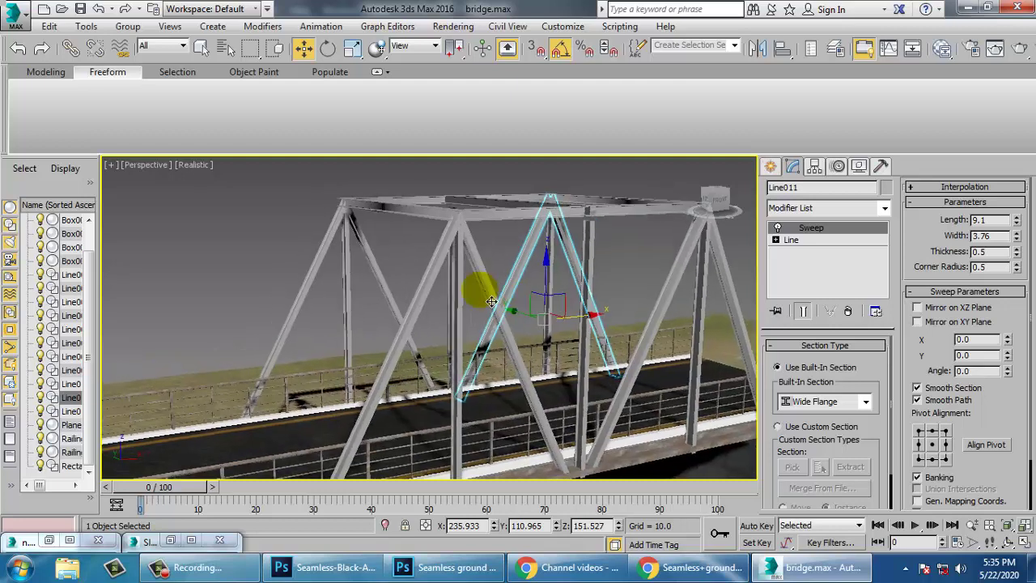
click(443, 275)
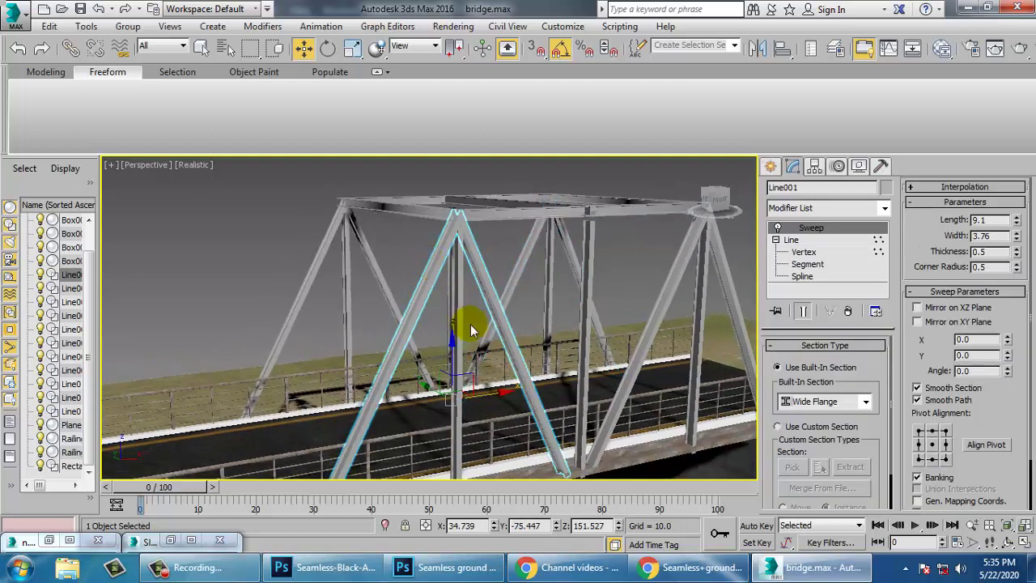
key(m)
middle_drag(428, 489, 411, 344)
middle_drag(428, 515, 429, 375)
drag(249, 433, 249, 372)
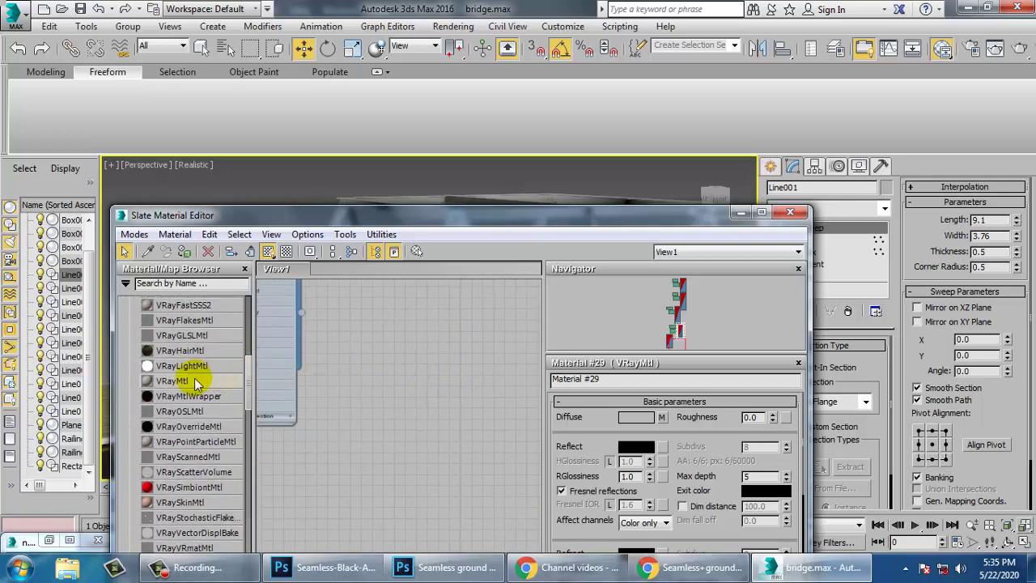
drag(366, 369, 434, 353)
double_click(434, 353)
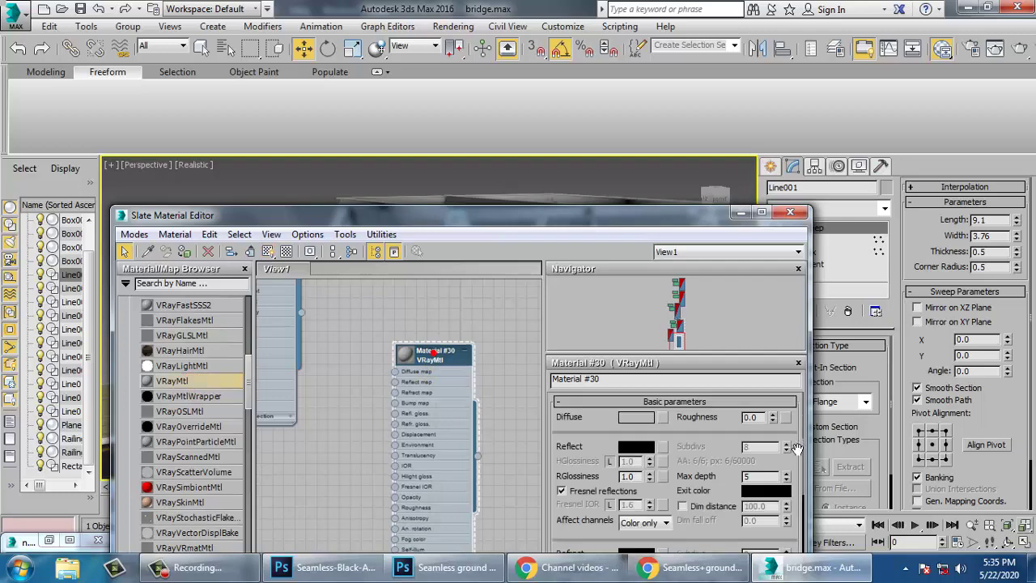
- Load a rust Bitmap as the new material's diffuse map, assign the material to the diagonal member and show it shaded
click(663, 417)
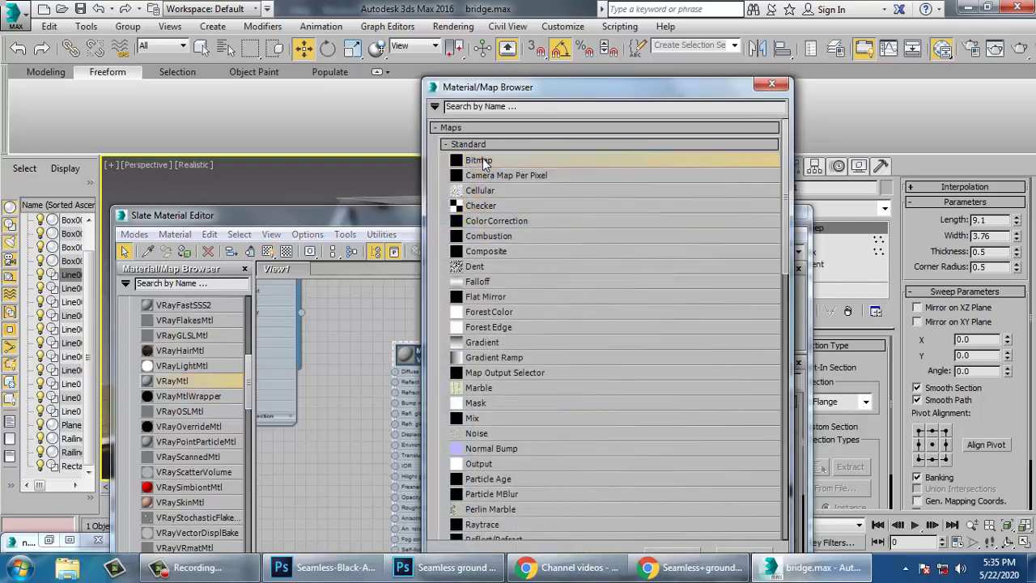
double_click(458, 105)
double_click(266, 120)
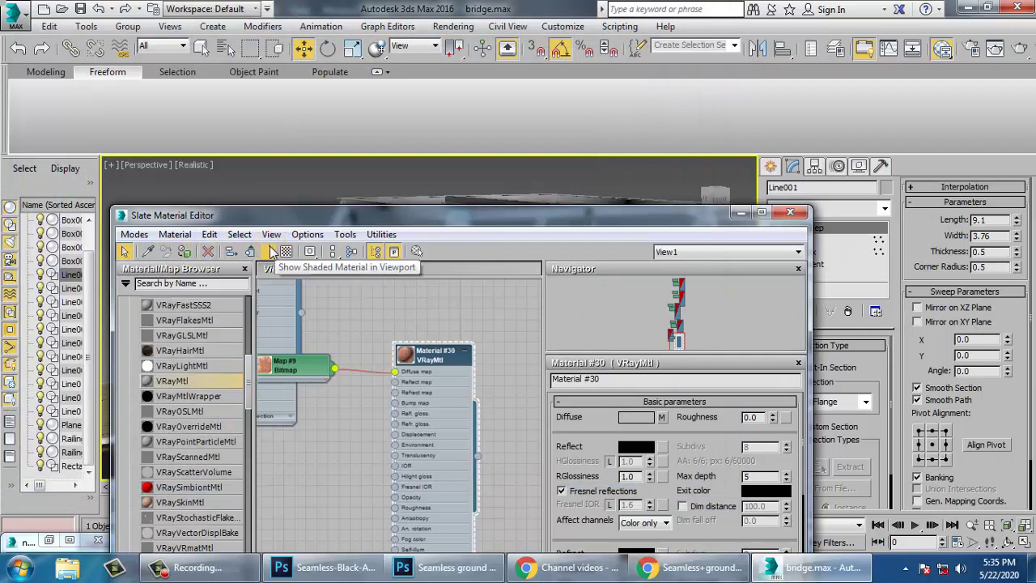
click(268, 251)
click(739, 213)
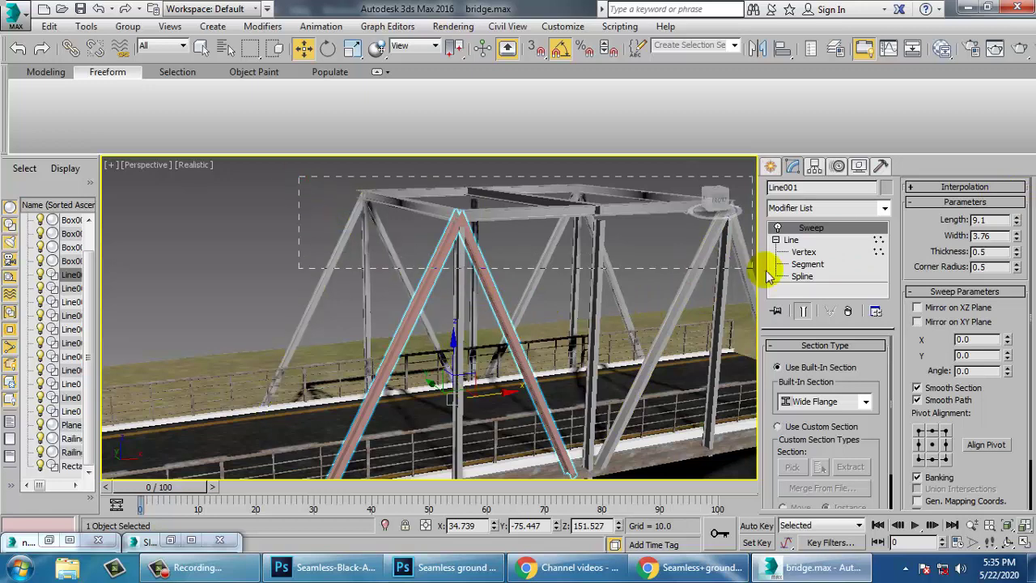
- Select all the upper truss members together and convert them to Editable Poly
drag(766, 271, 710, 238)
right_click(709, 236)
mouse_move(769, 391)
click(894, 402)
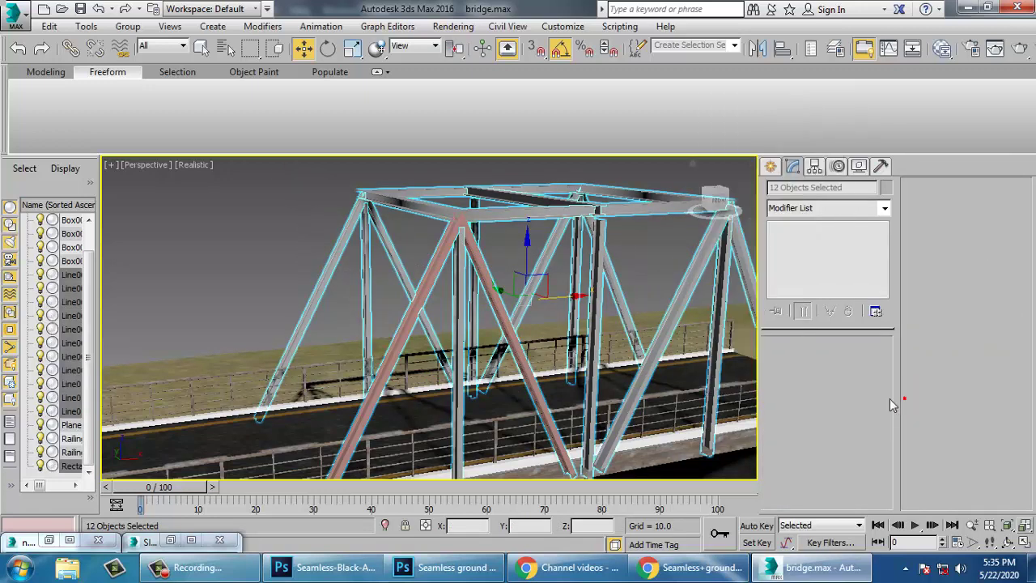
click(258, 215)
- Add a UVW Map modifier with Box mapping to the near-side A-shaped diagonal truss member
click(416, 301)
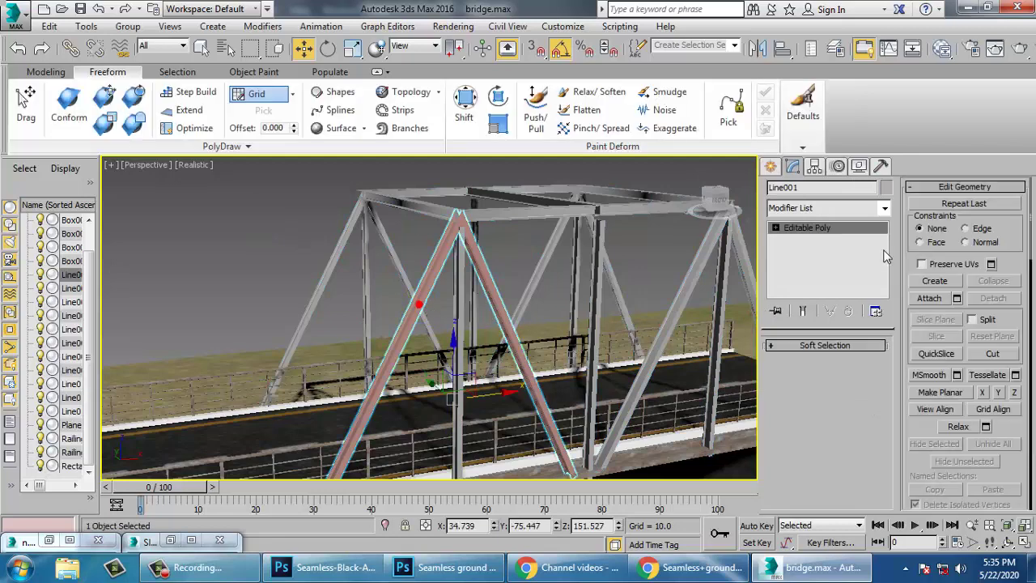
click(882, 210)
key(u)
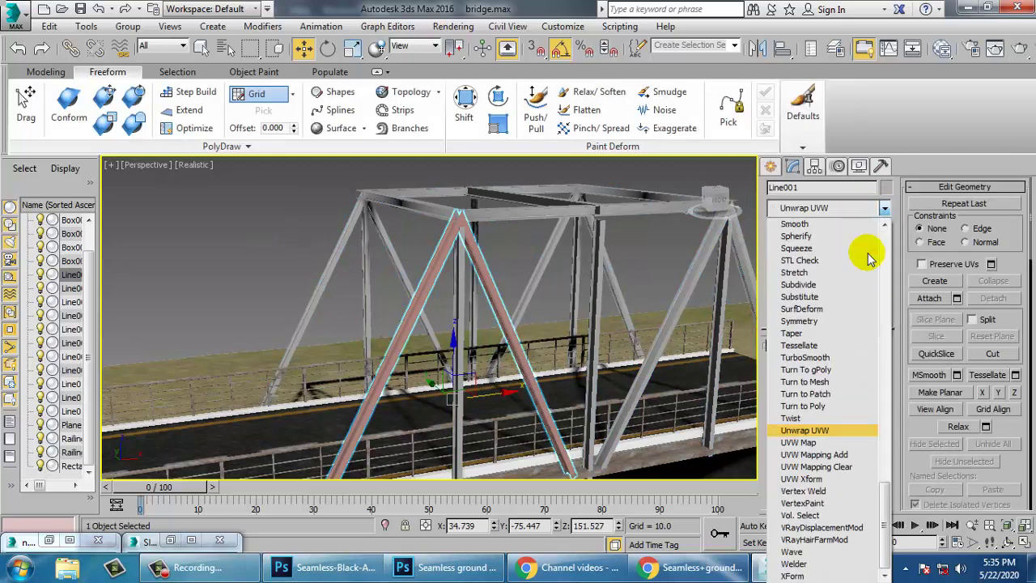
click(817, 443)
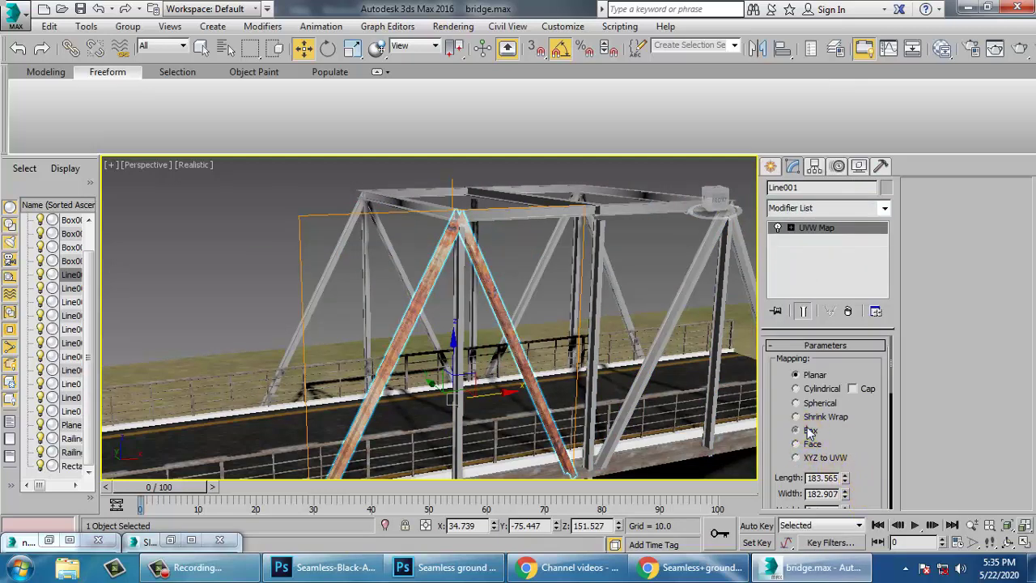
click(809, 430)
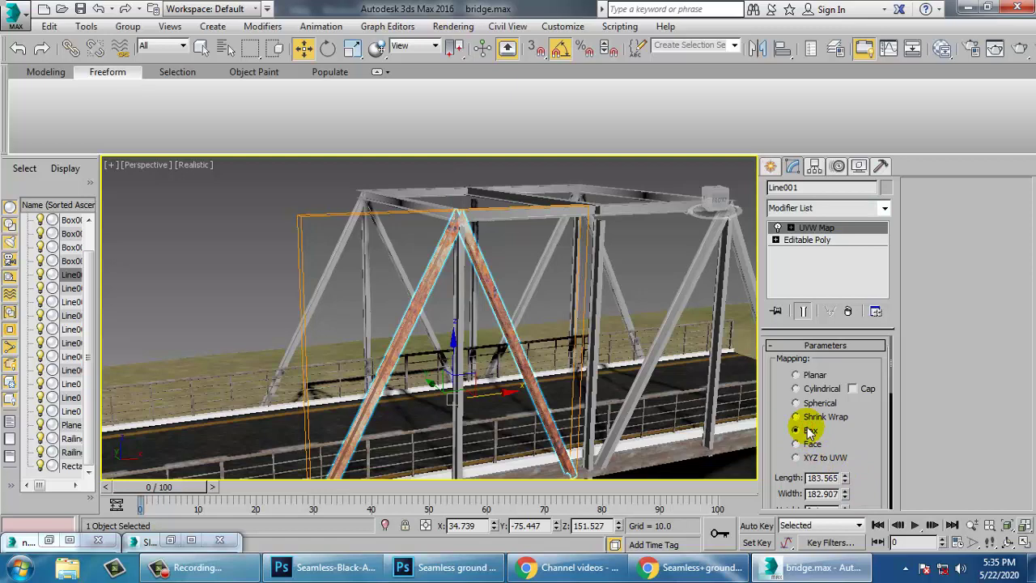
- Select all twelve upper truss members and assign them the rust VRayMtl used on the diagonal member
click(595, 268)
scroll(567, 266, down, 5)
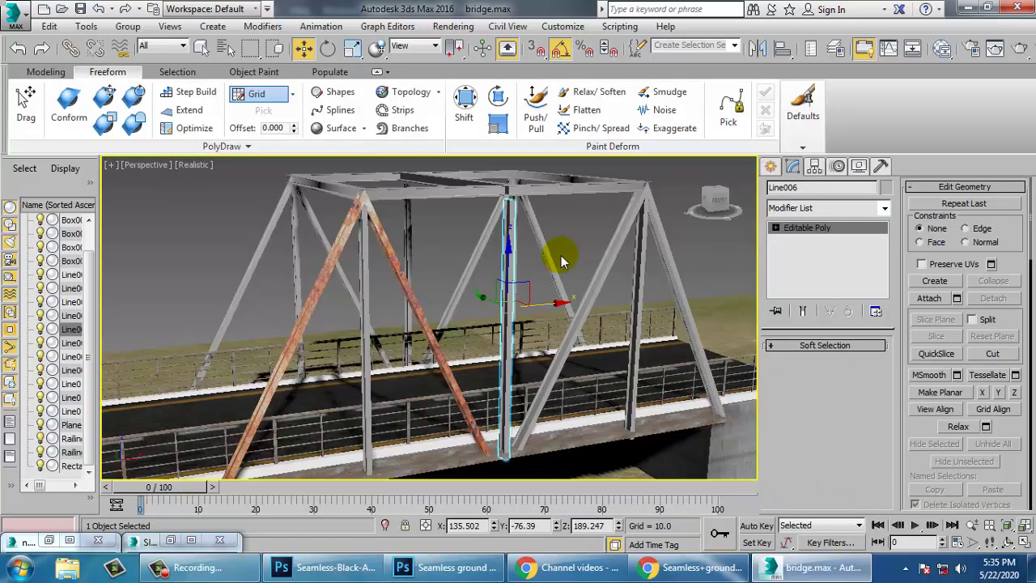
drag(718, 271, 708, 268)
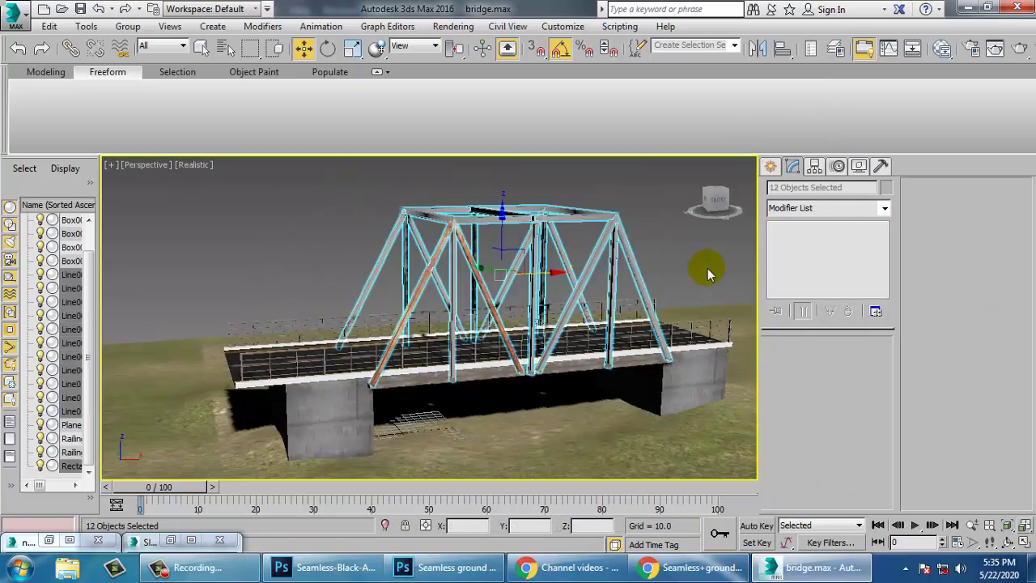
key(m)
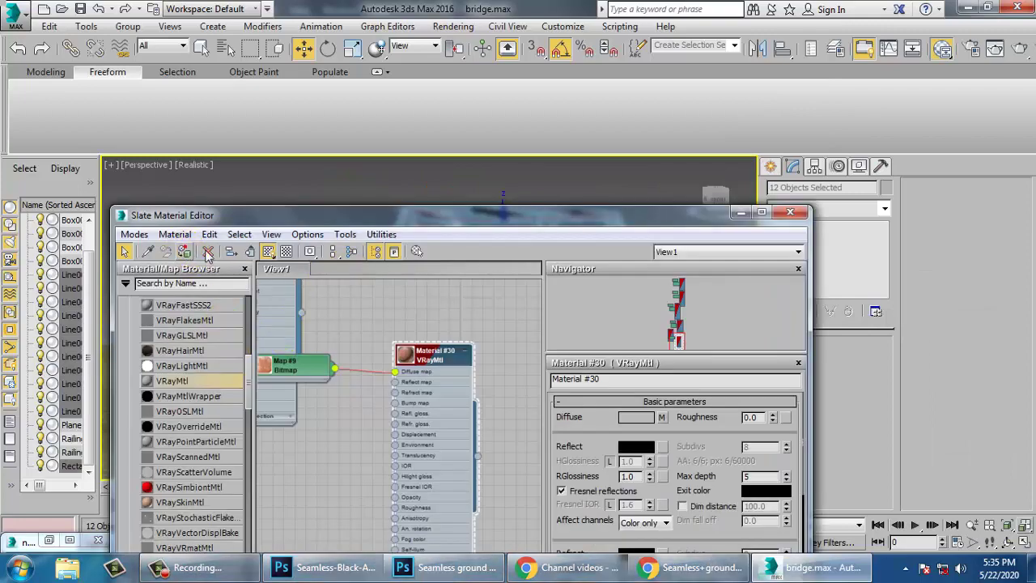
click(740, 213)
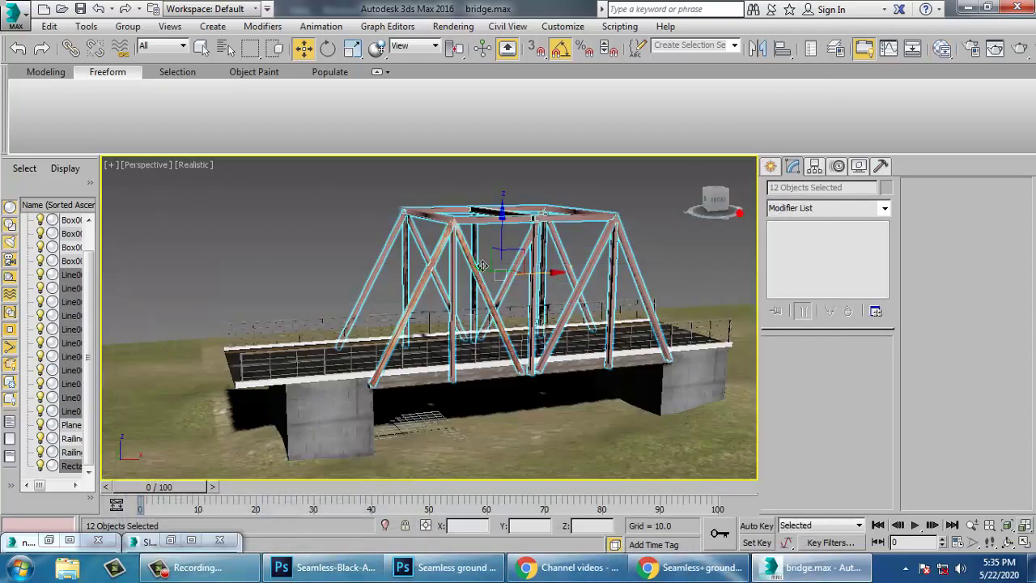
click(351, 221)
- Add a UVW Map modifier with Box mapping to the near-side vertical member inside the first A-shaped diagonal
scroll(441, 272, up, 5)
alt+middle_drag(441, 272, 379, 300)
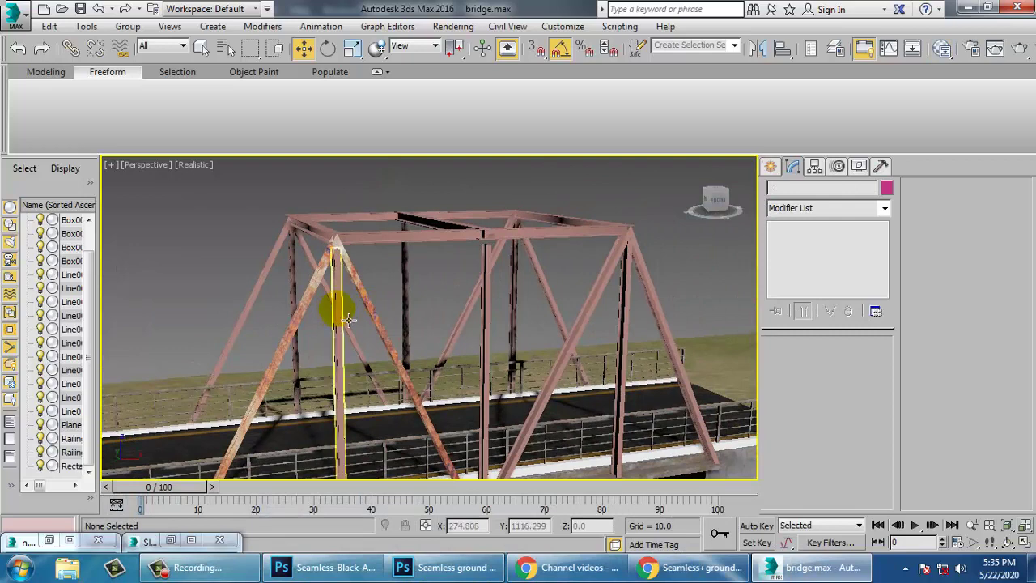
click(346, 320)
click(884, 209)
key(u)
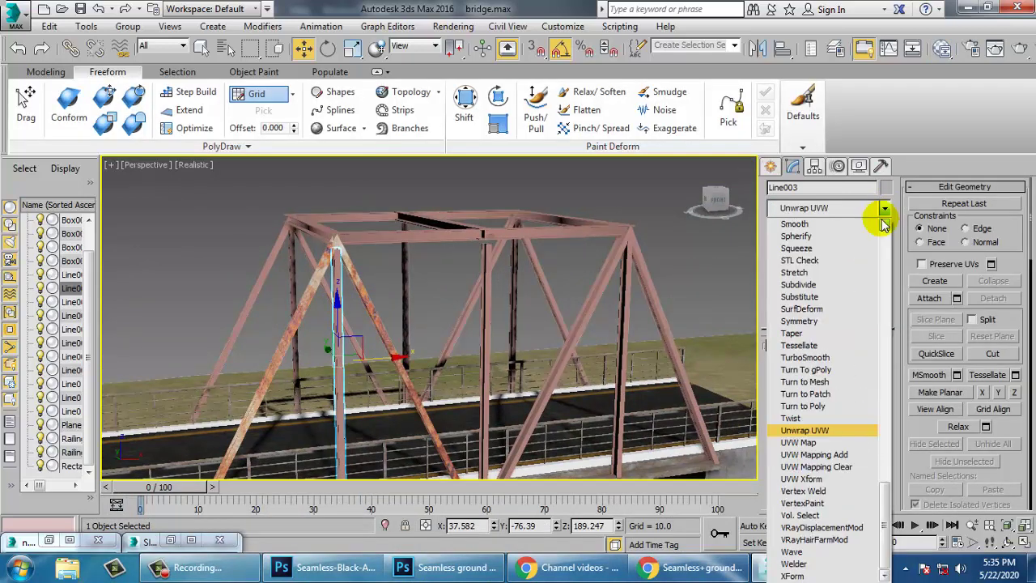
click(800, 443)
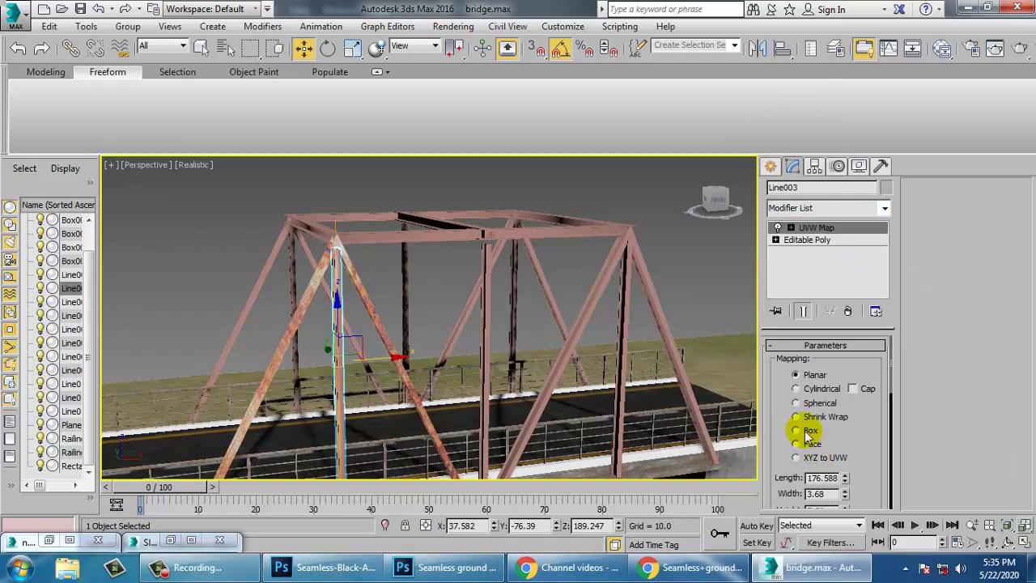
click(803, 431)
- Set the vertical member's Box mapping width to 79.816 and height to 36.212 to remove the texture stretching
scroll(453, 390, up, 10)
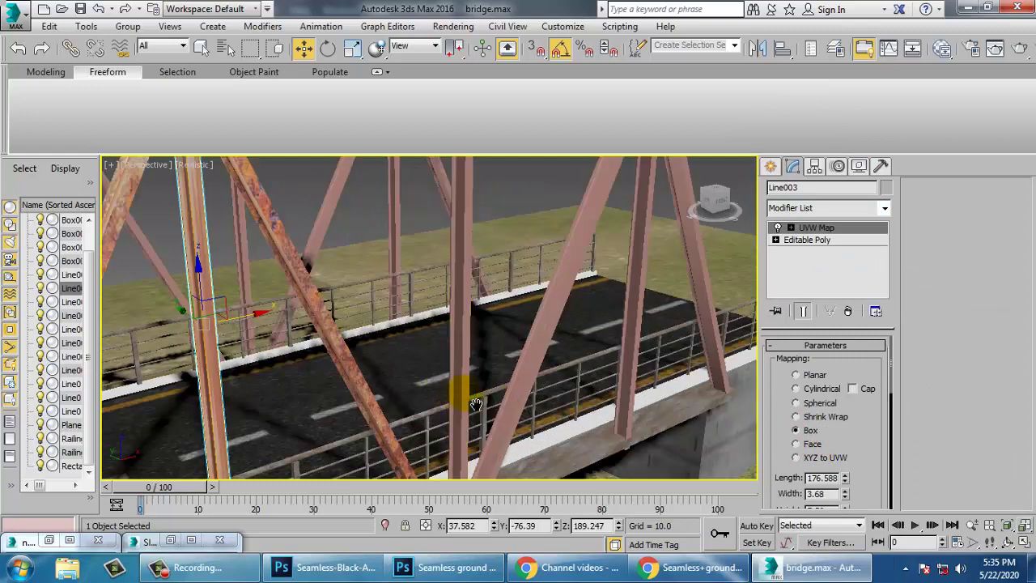
scroll(484, 393, down, 10)
scroll(173, 342, up, 6)
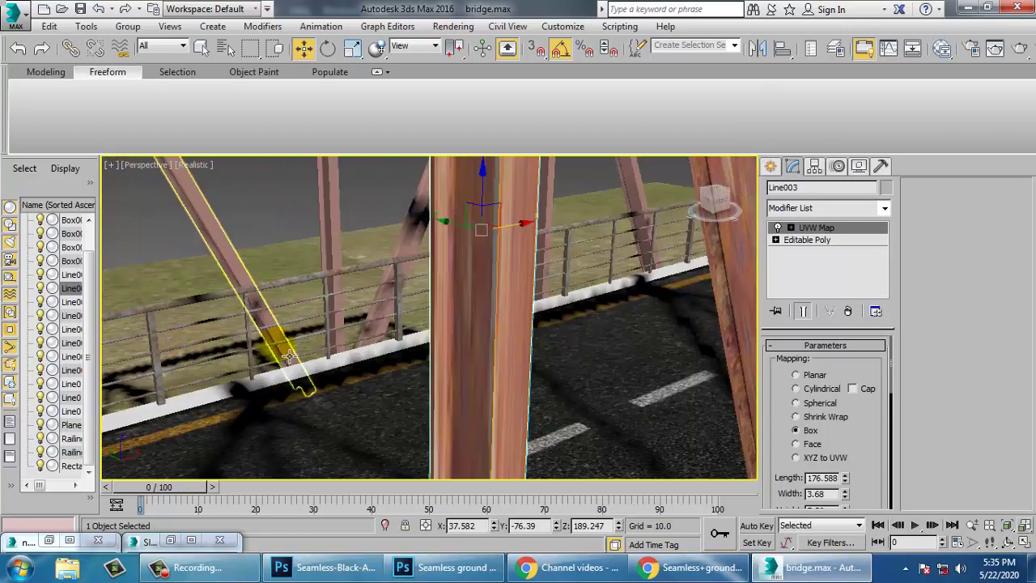
drag(852, 462, 785, 209)
drag(848, 469, 773, 234)
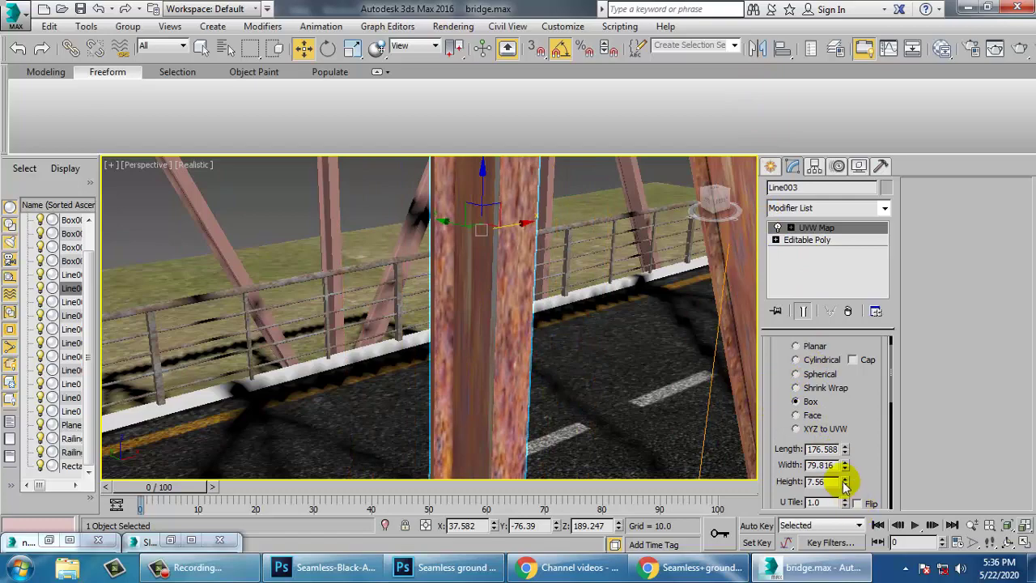
drag(844, 482, 815, 207)
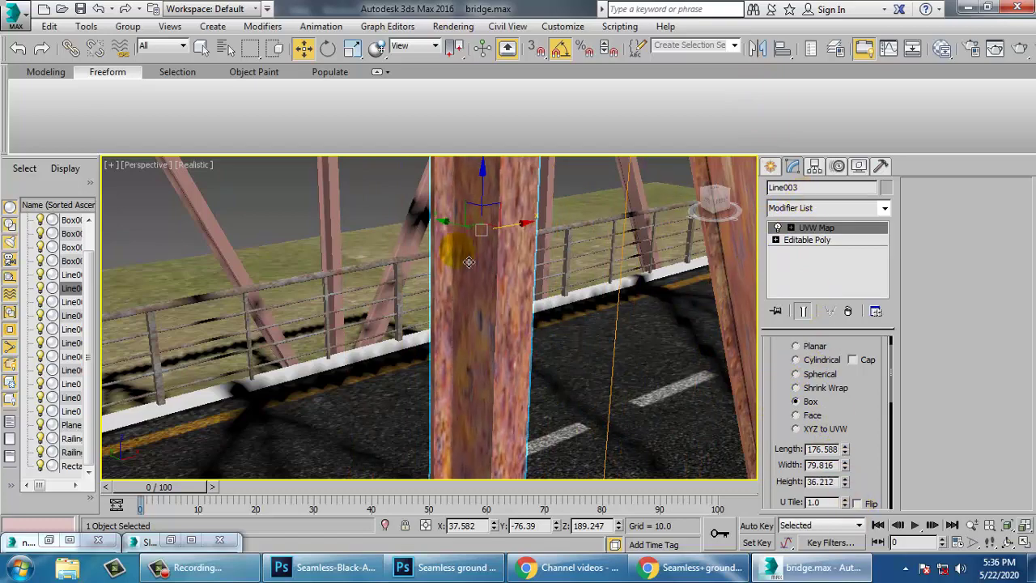
- Add a UVW Map modifier with Box mapping to the second A-shaped diagonal member on the near side
scroll(528, 299, down, 5)
alt+middle_drag(547, 290, 527, 261)
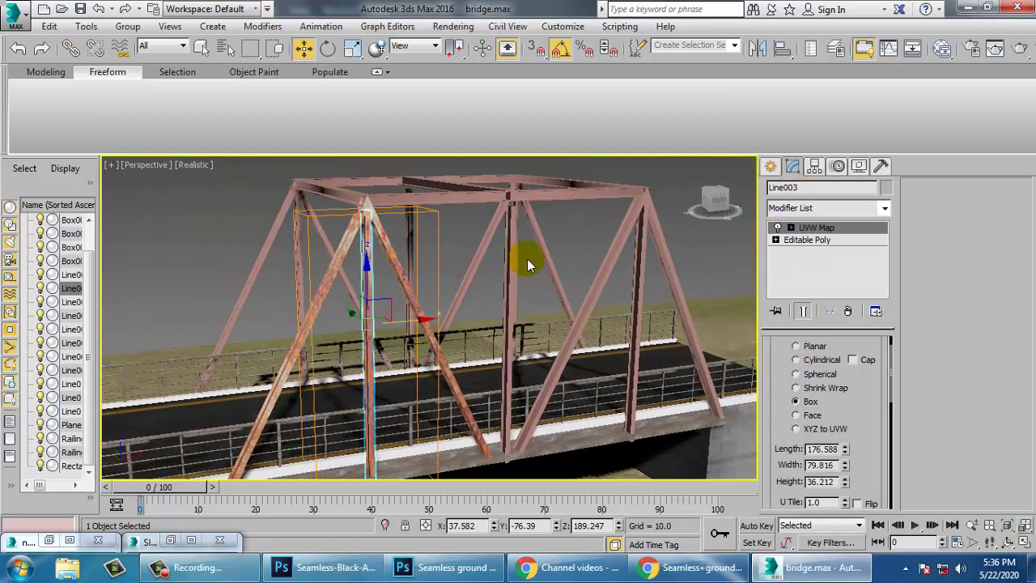
click(603, 283)
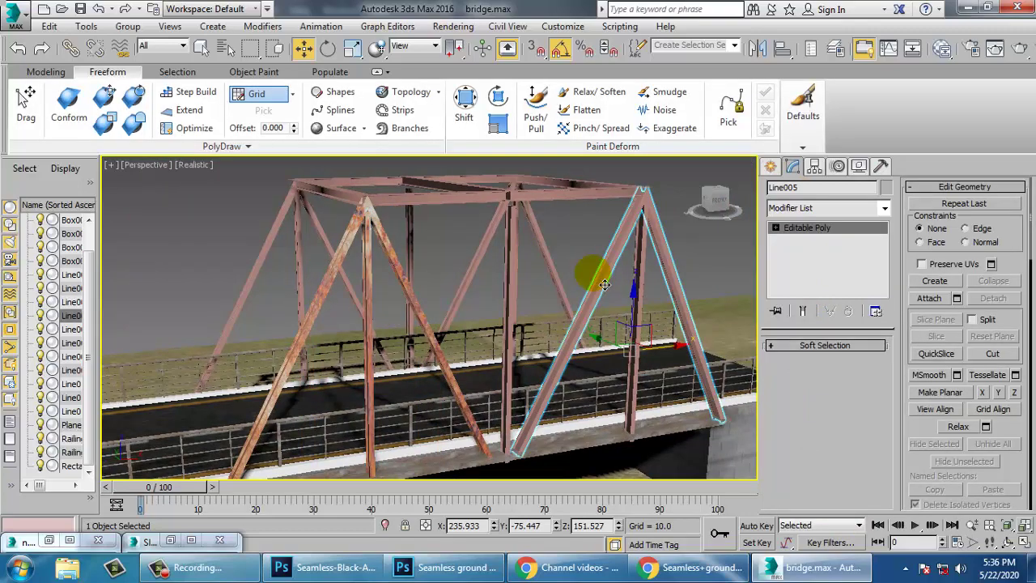
key(m)
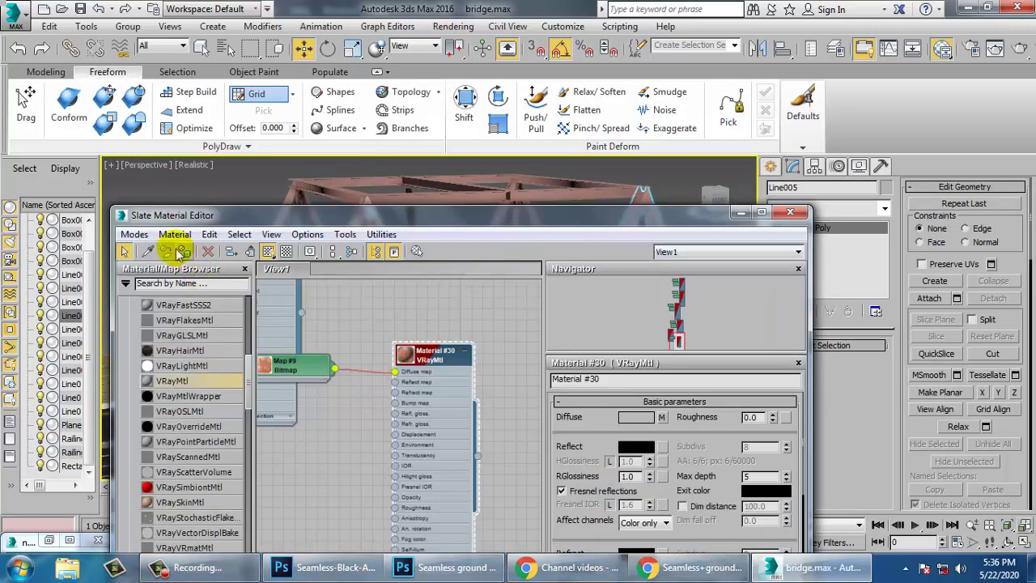
click(736, 213)
click(884, 209)
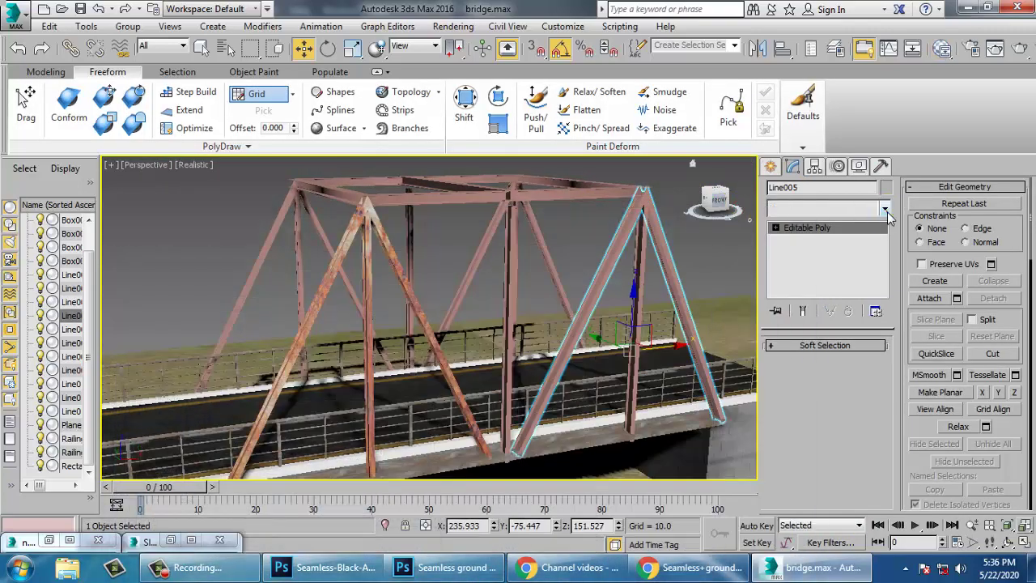
key(u)
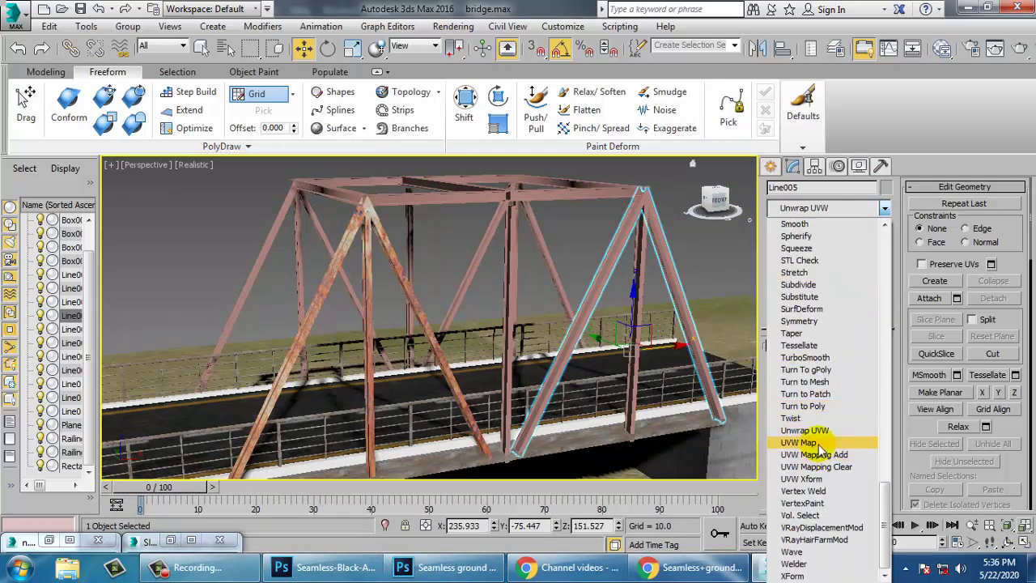
click(798, 442)
click(811, 434)
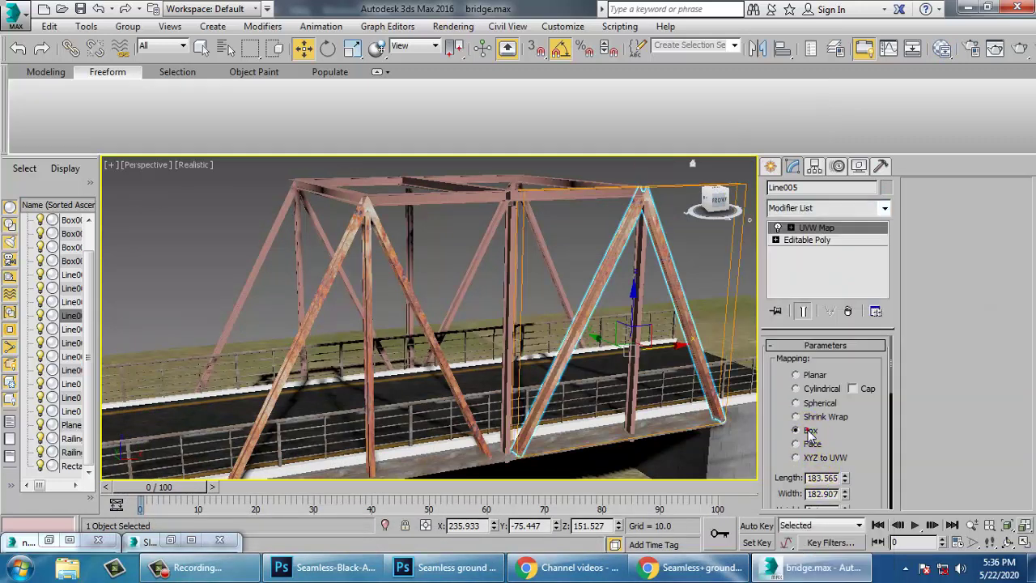
- Apply one shared UVW Map modifier to the two remaining near-side vertical members and set its mapping to Box
click(519, 298)
ctrl+click(636, 340)
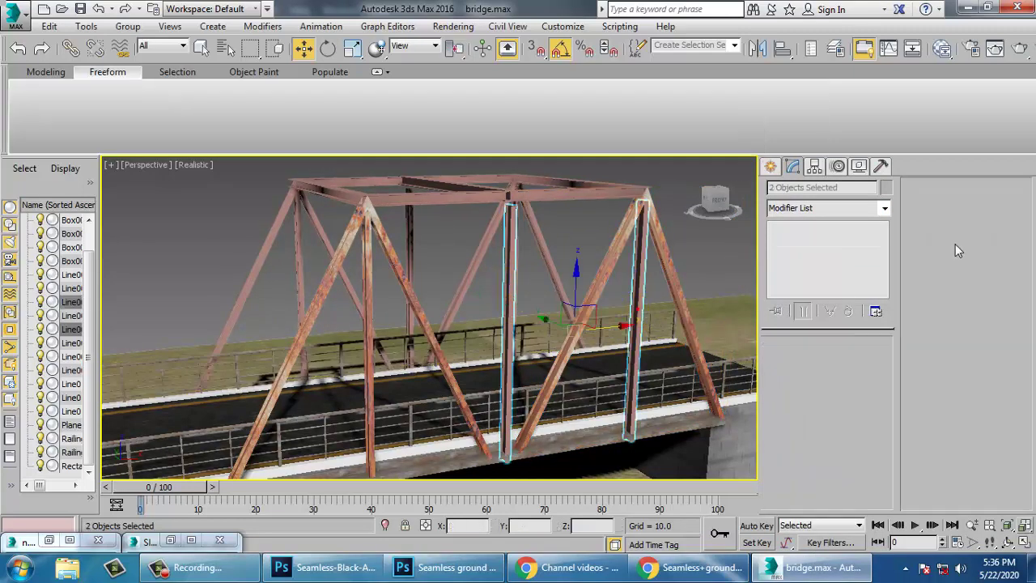
click(884, 210)
scroll(777, 404, down, 15)
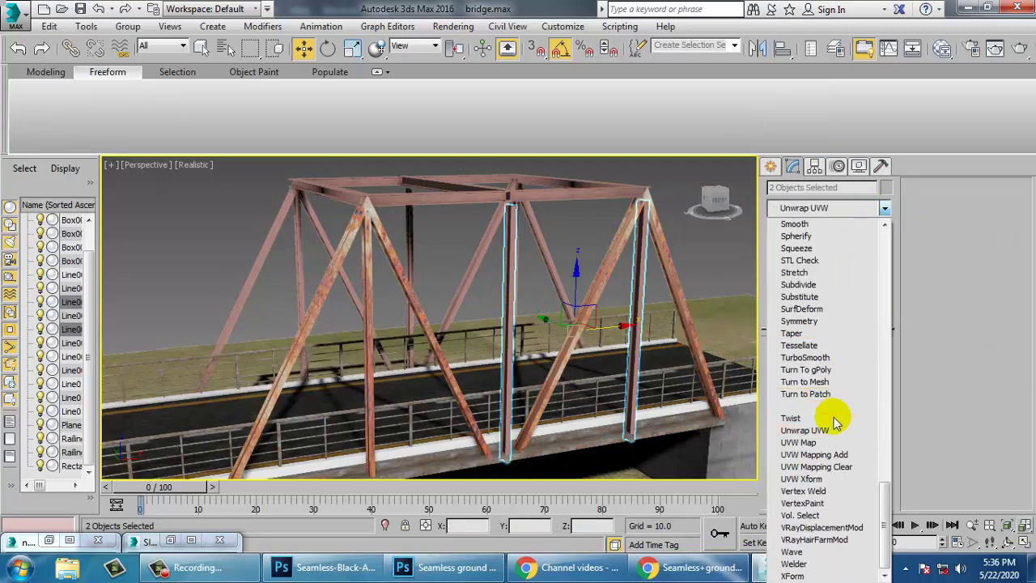
click(790, 440)
click(527, 267)
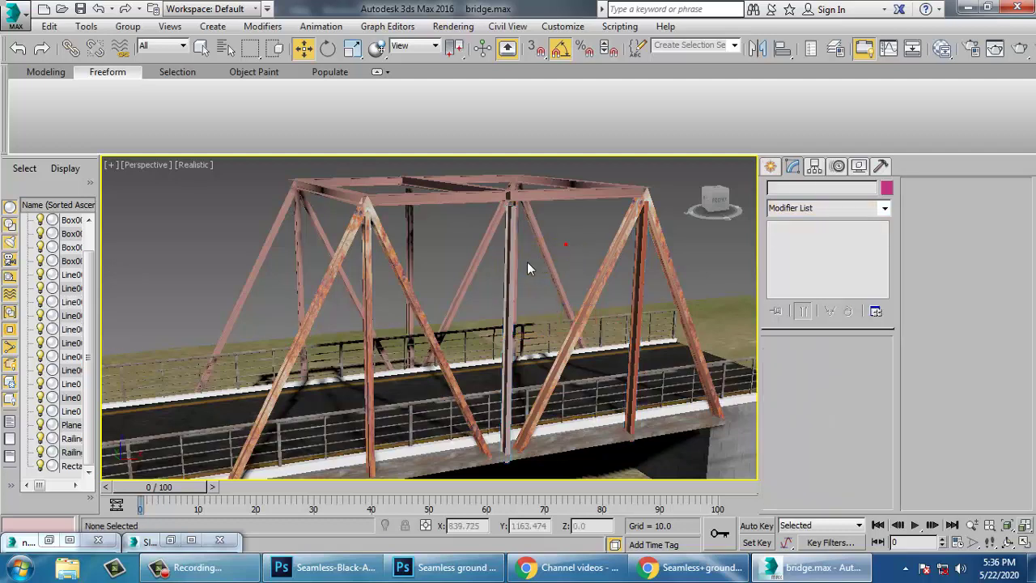
click(510, 283)
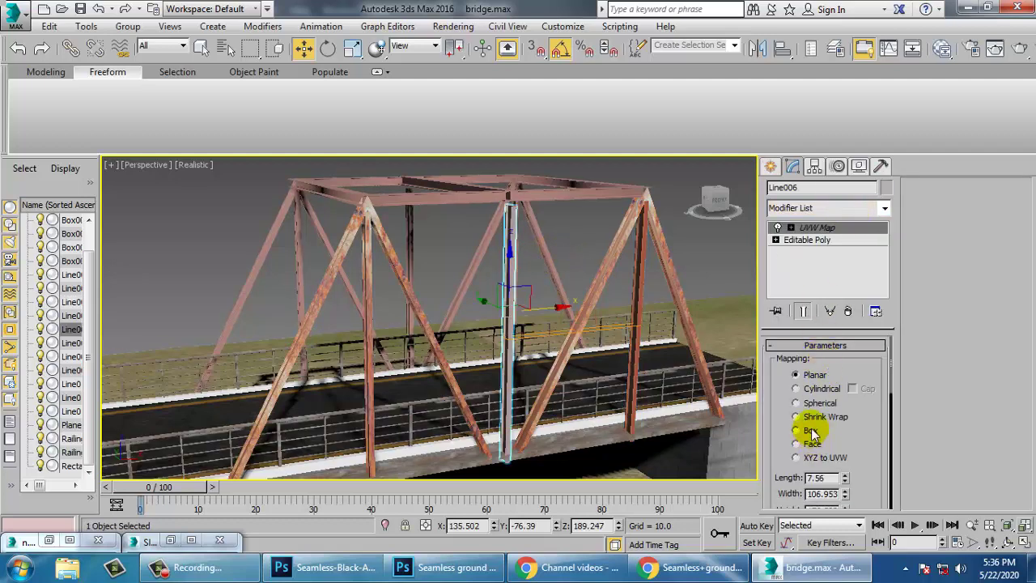
click(812, 431)
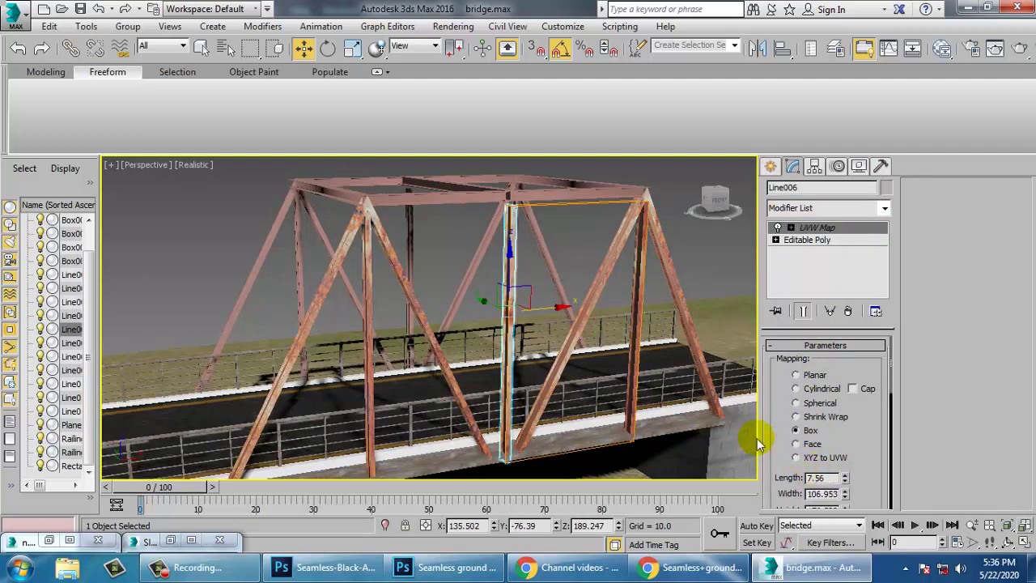
- Add a UVW Map modifier with Box mapping to the far-side A-shaped diagonal opposite the first mapped one
alt+middle_drag(728, 300, 508, 269)
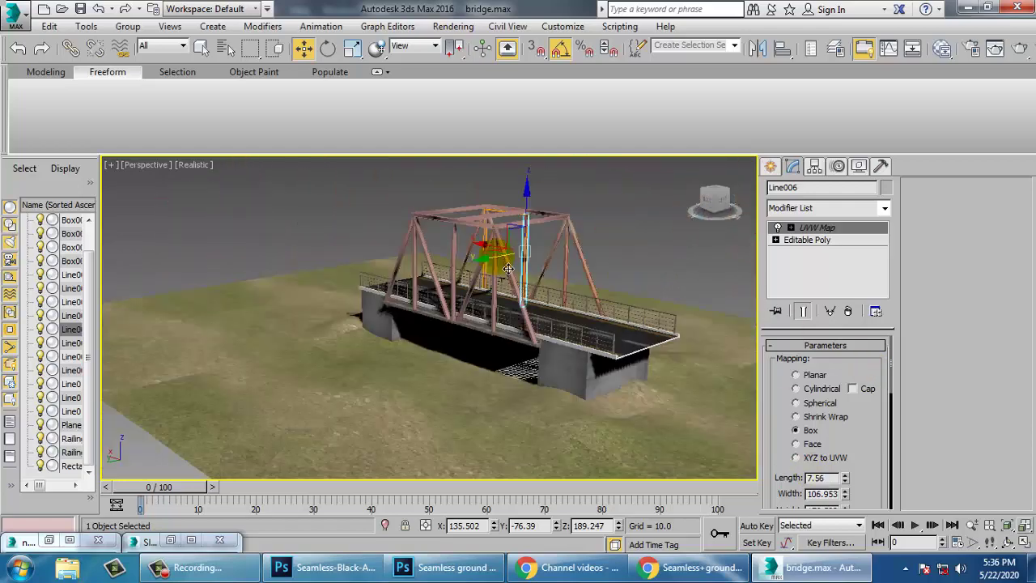
scroll(508, 269, up, 5)
click(522, 247)
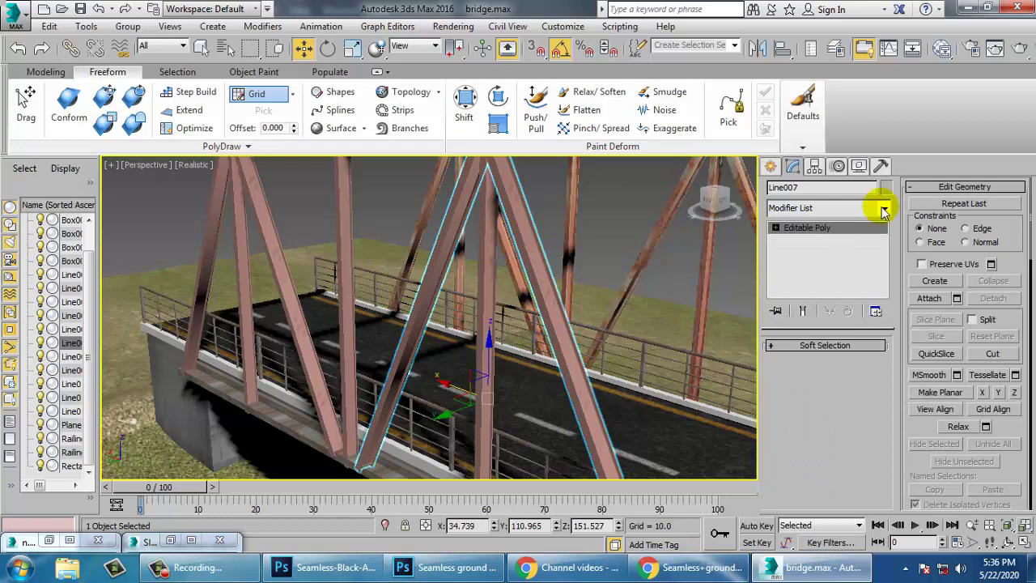
click(884, 210)
key(u)
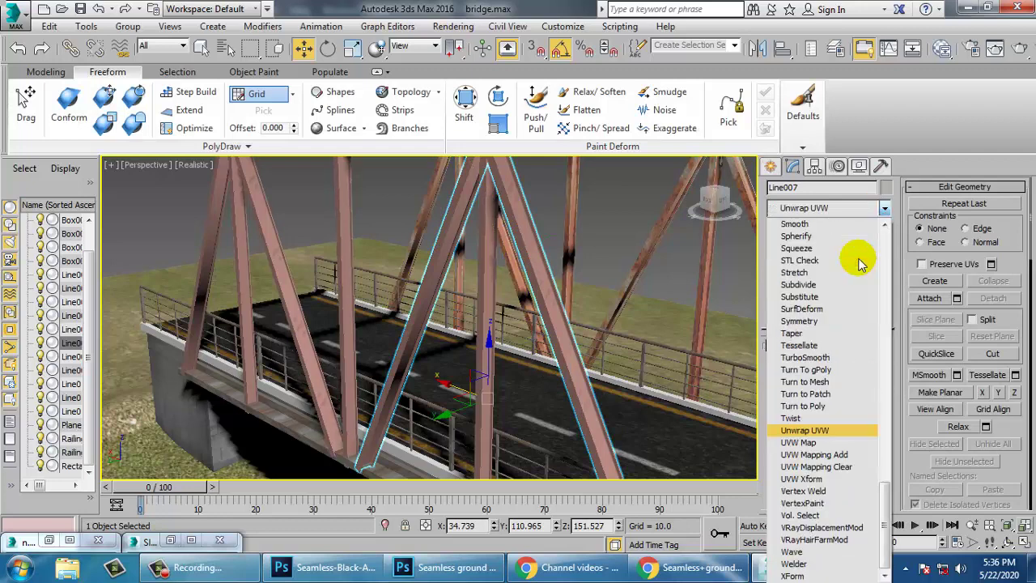
click(808, 437)
click(811, 431)
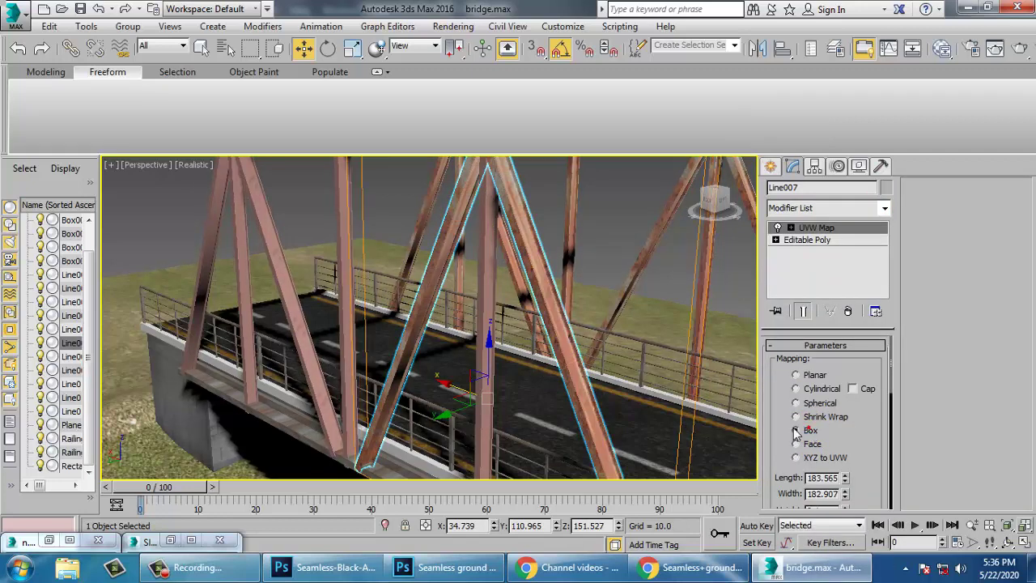
- Add a UVW Map modifier with Box mapping to the other A-shaped diagonal member on the far side
click(499, 376)
click(290, 324)
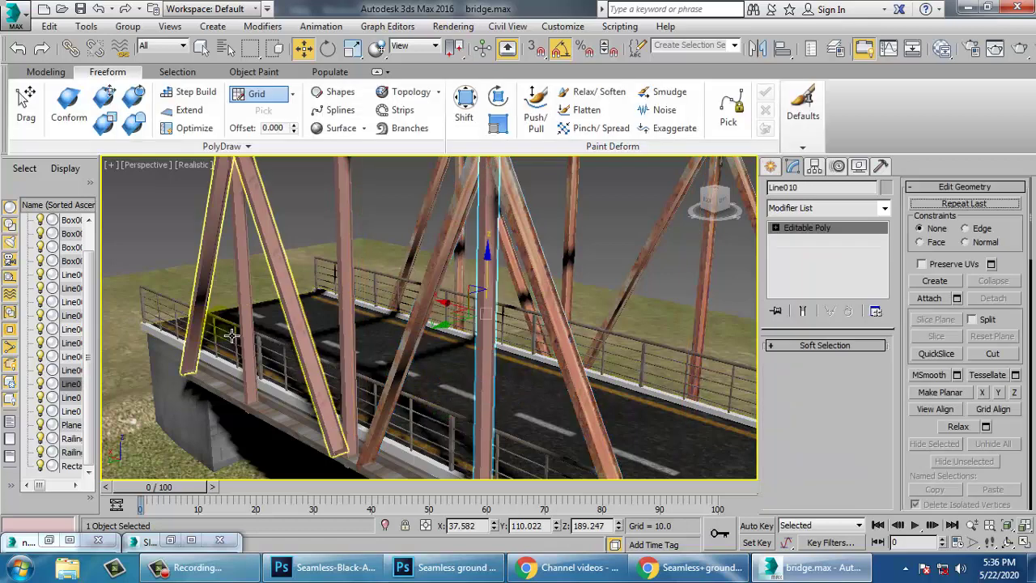
click(884, 210)
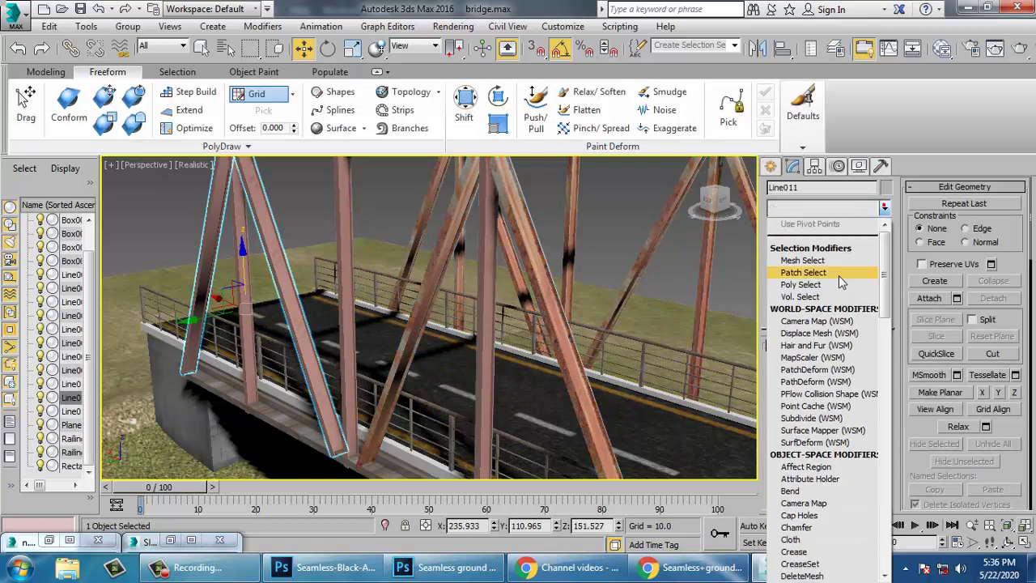
key(u)
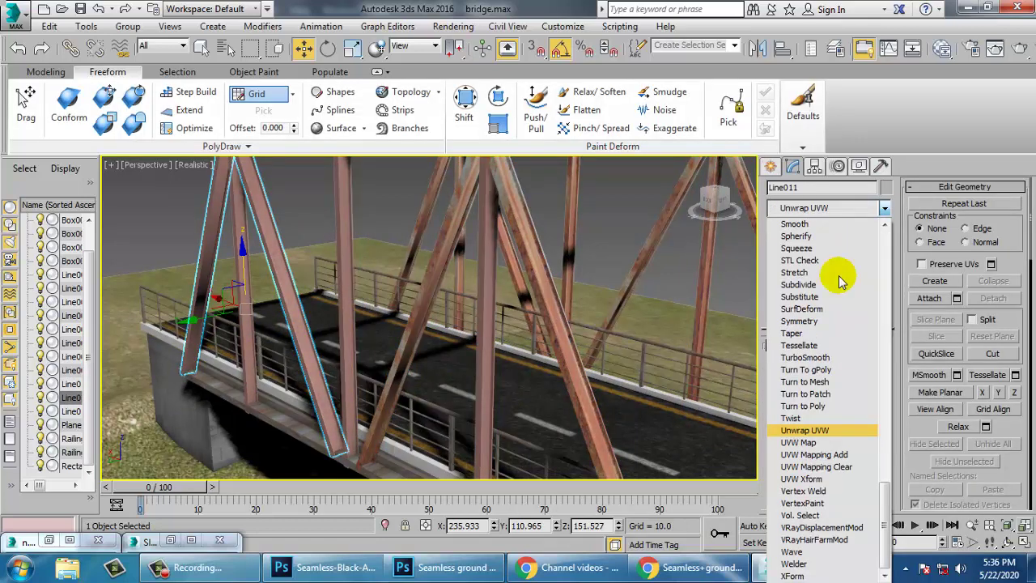
click(806, 442)
click(810, 433)
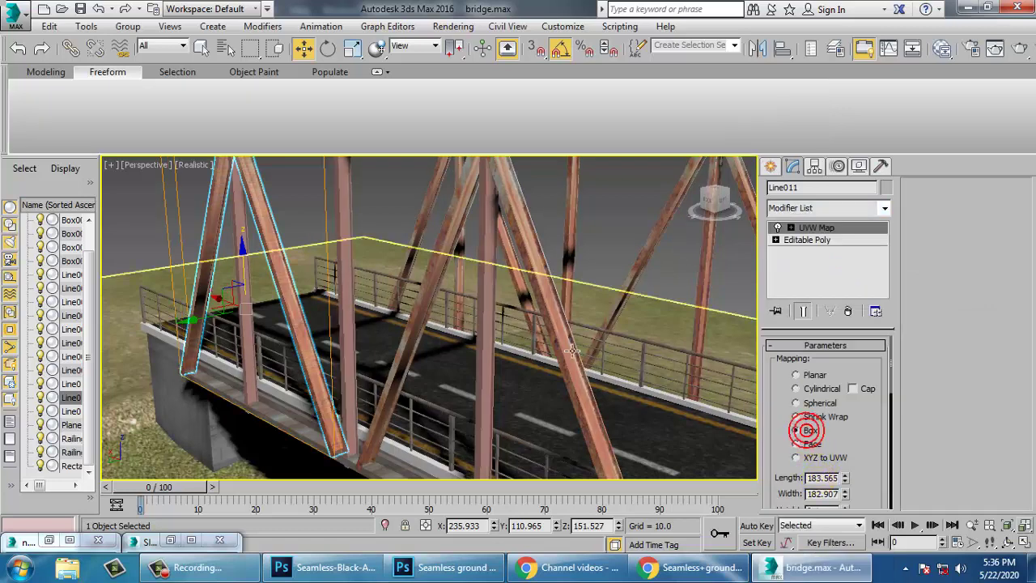
- Apply one shared UVW Map modifier to the two outer far-side vertical members and set its mapping to Box
click(490, 288)
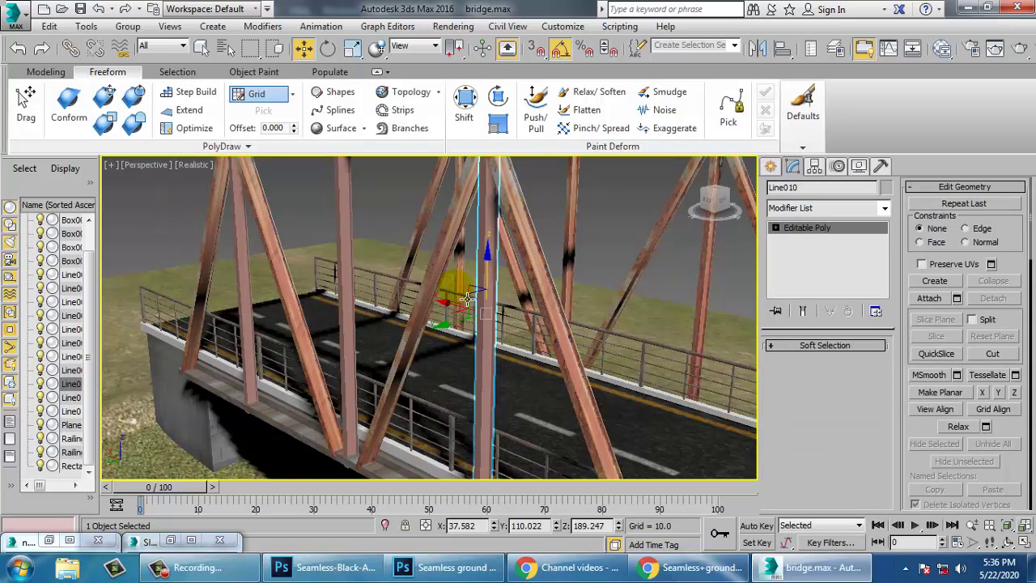
ctrl+click(243, 299)
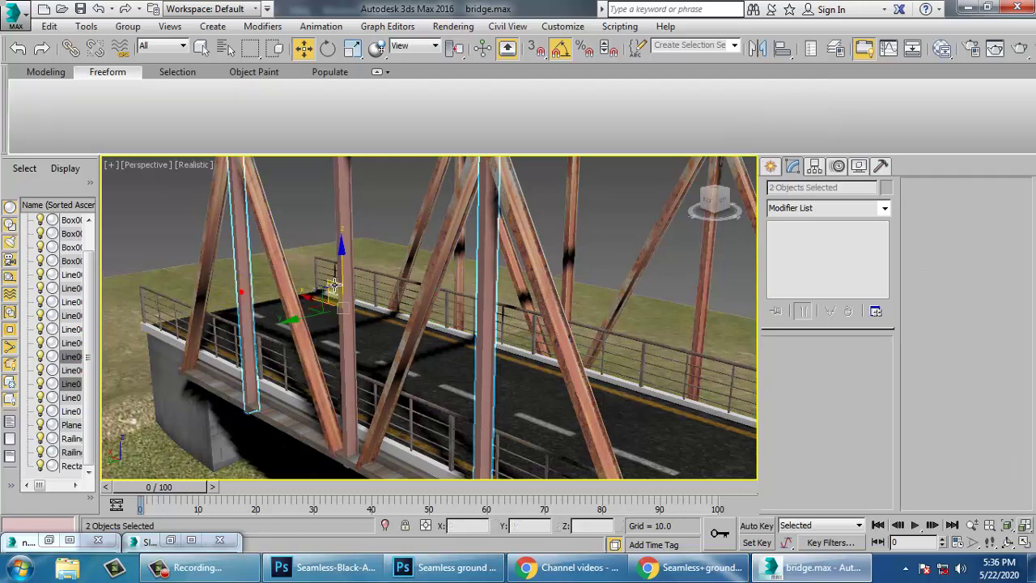
click(885, 208)
key(u)
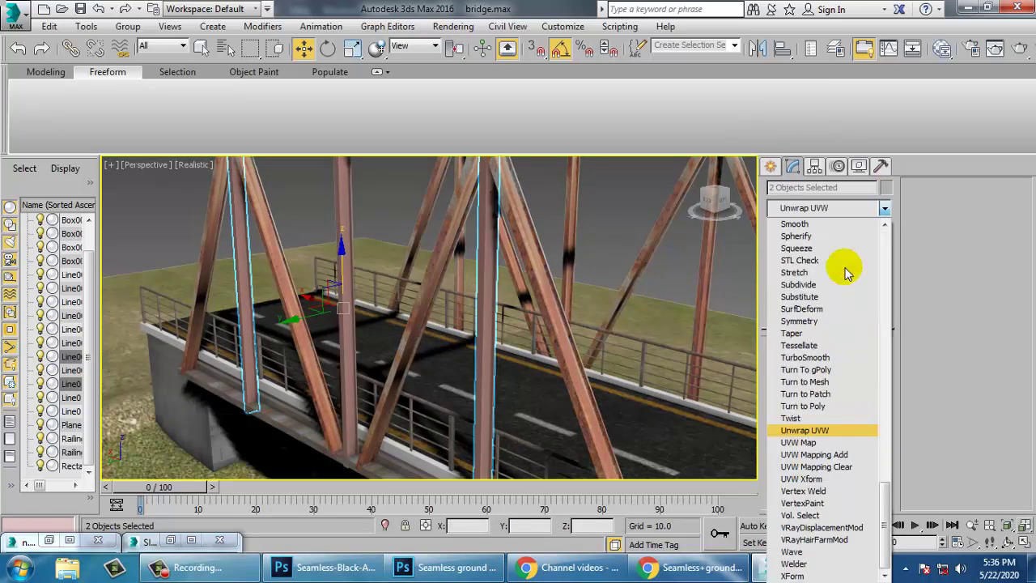
click(799, 442)
click(811, 434)
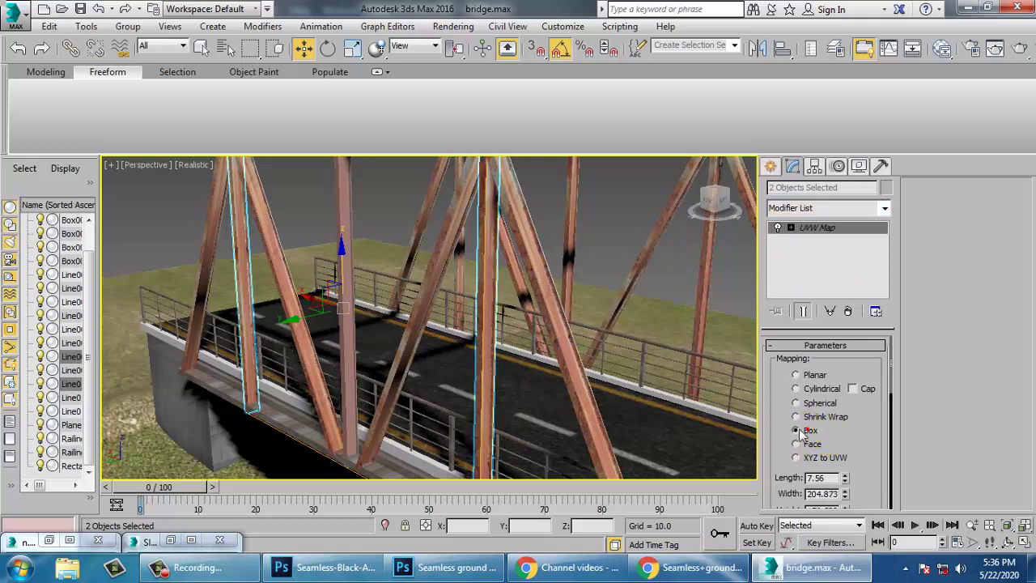
- Add a UVW Map modifier with Box mapping to the middle vertical member on the far side
click(350, 336)
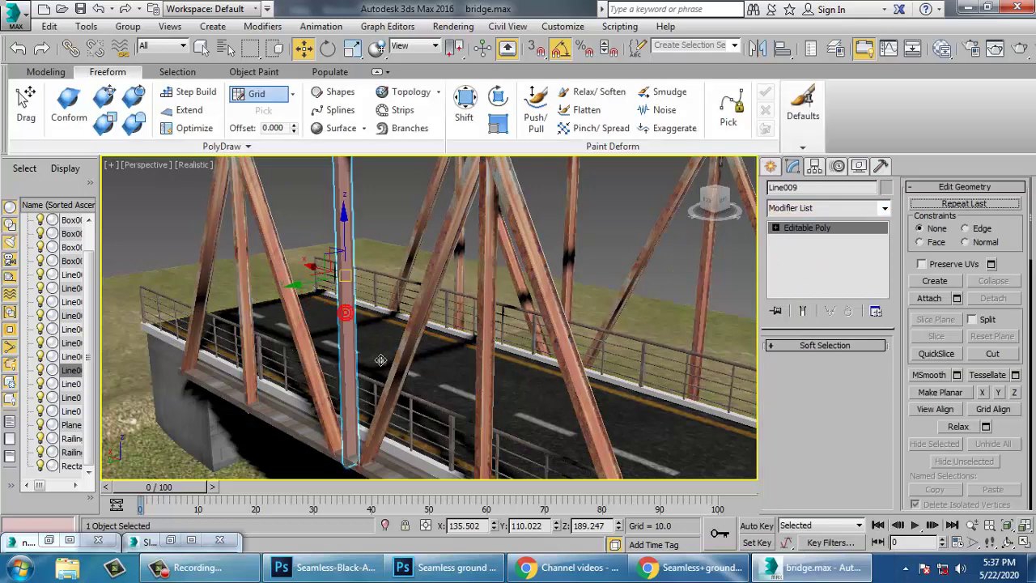
click(887, 209)
key(u)
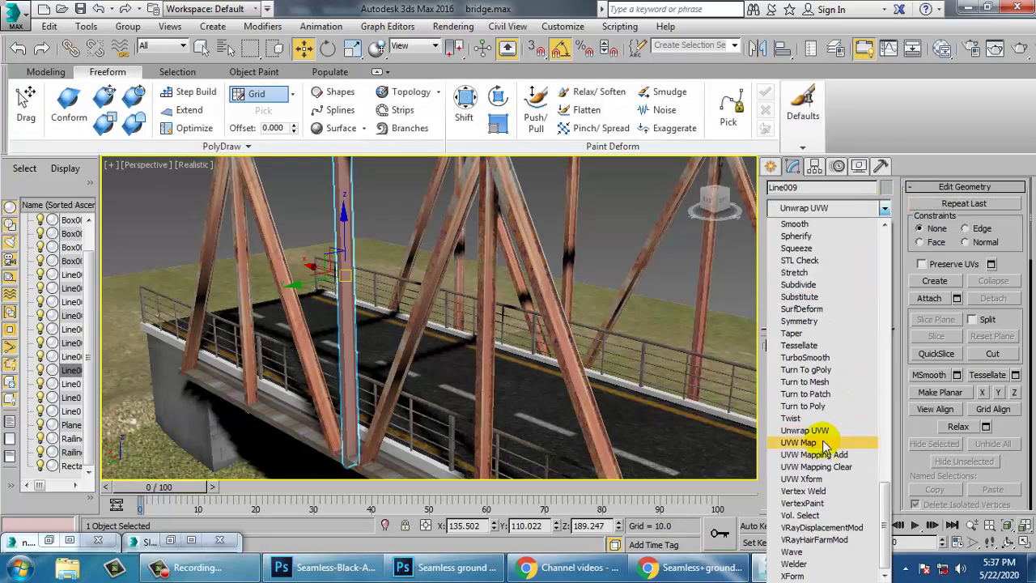
click(821, 443)
click(800, 431)
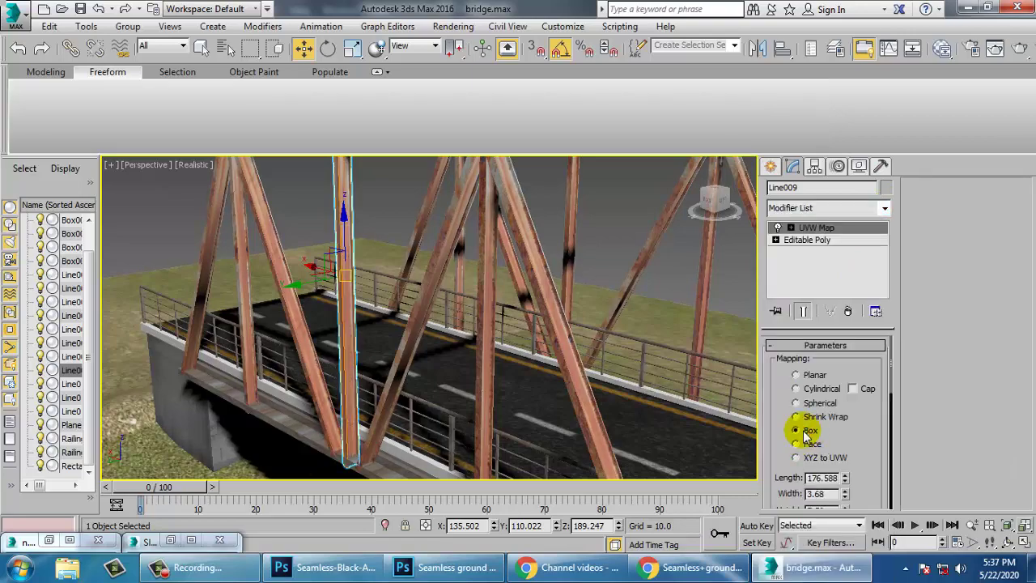
- Increase the middle far-side vertical's UVW mapping width to about 121.344 to correct the stretched rust texture
alt+middle_drag(463, 381, 408, 332)
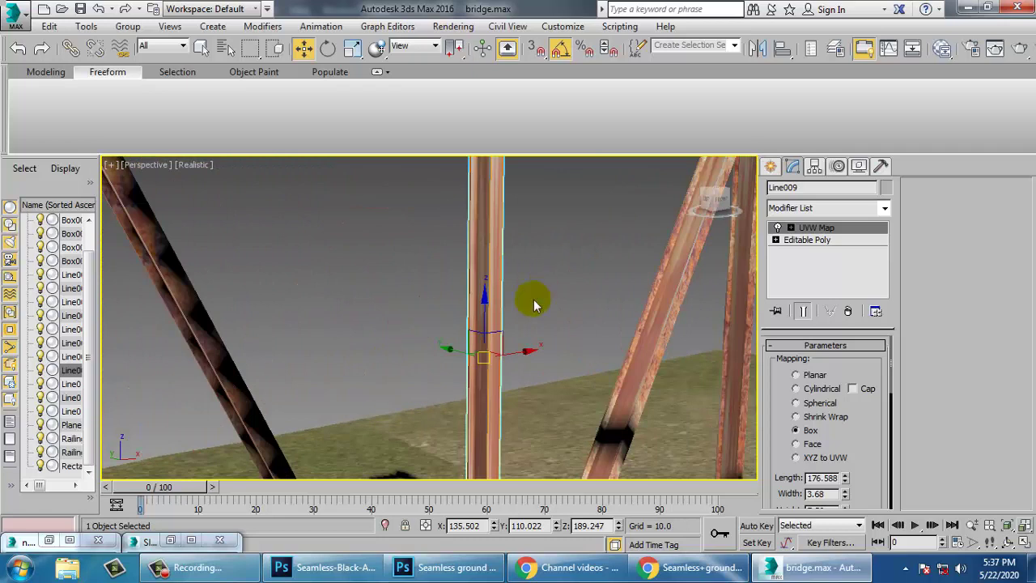
alt+middle_drag(533, 299, 550, 316)
drag(846, 449, 849, 570)
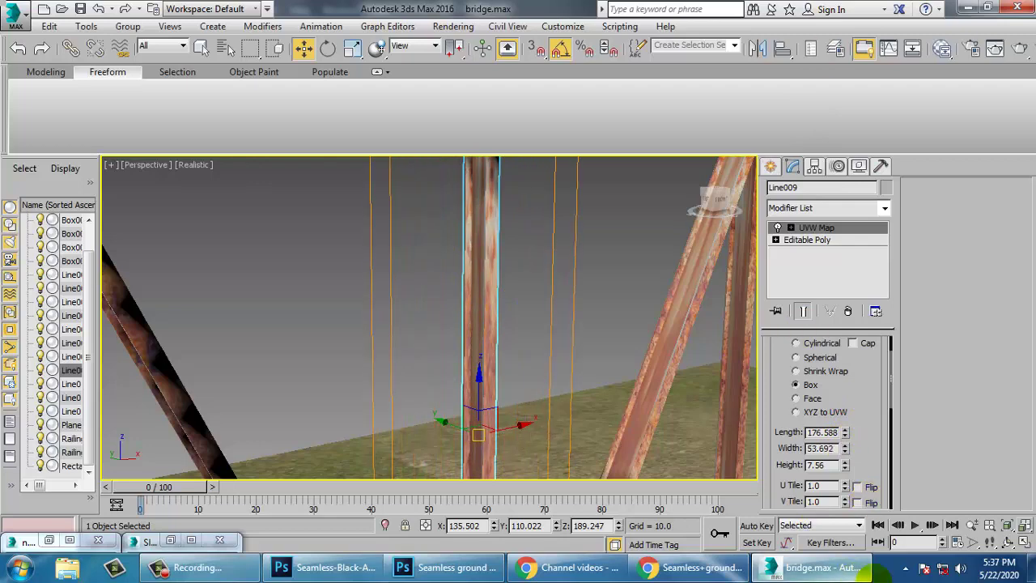
drag(845, 450, 837, 354)
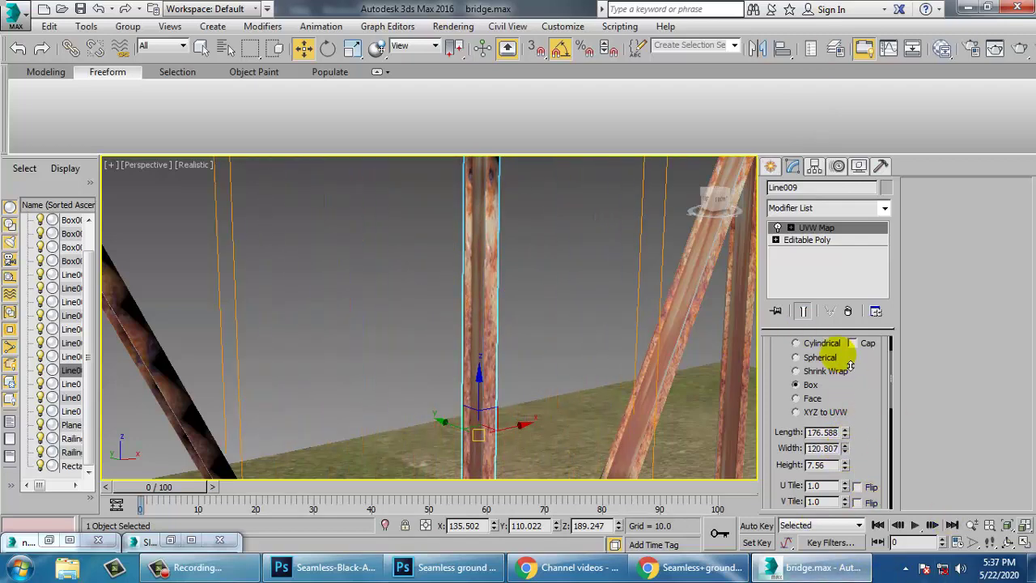
scroll(579, 295, down, 4)
scroll(597, 286, down, 6)
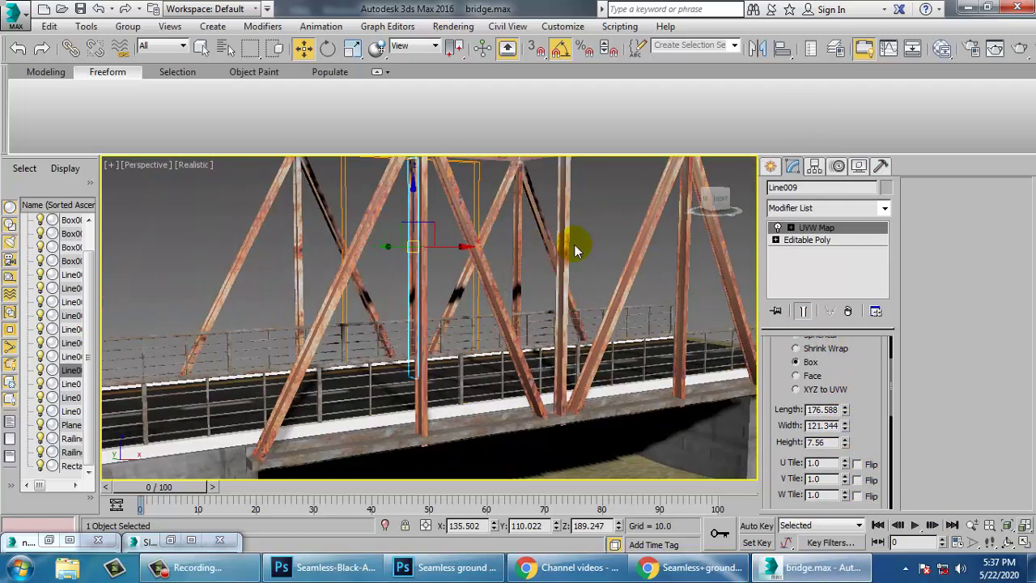
- Add a UVW Map modifier with Box mapping to the horizontal frame on top of the truss
alt+middle_drag(571, 271, 580, 258)
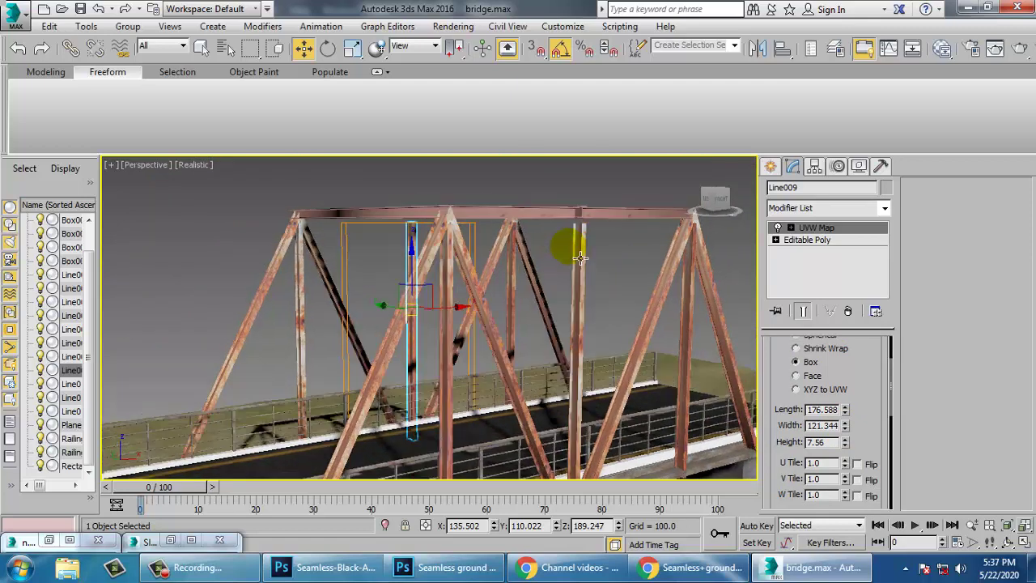
click(541, 208)
click(885, 209)
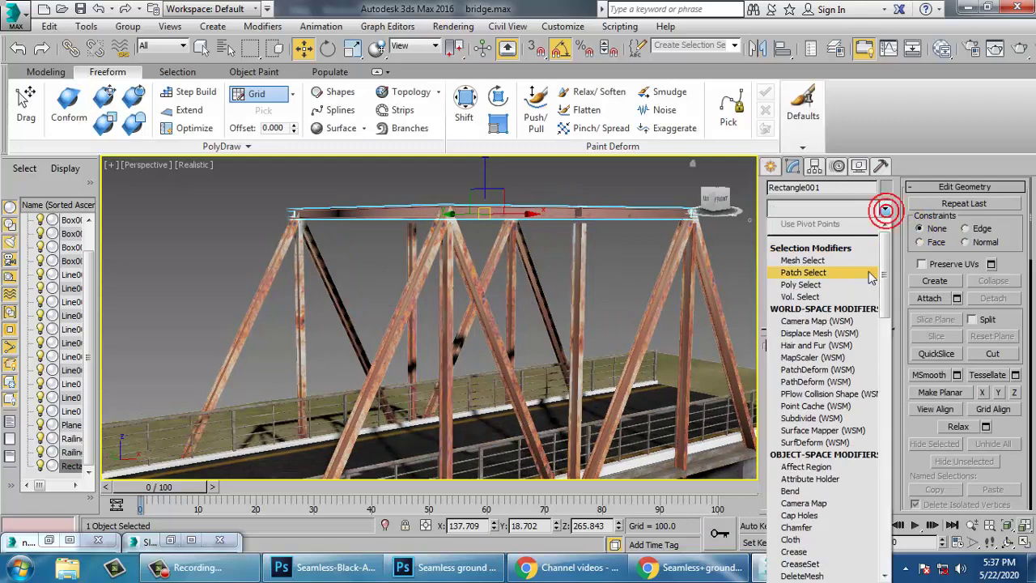
scroll(842, 364, down, 15)
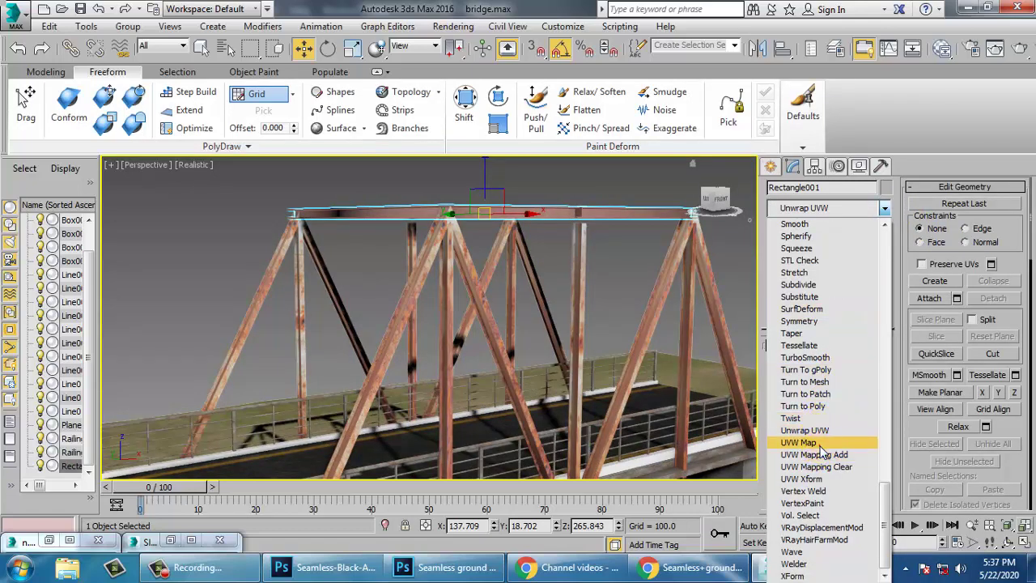
click(815, 445)
click(808, 430)
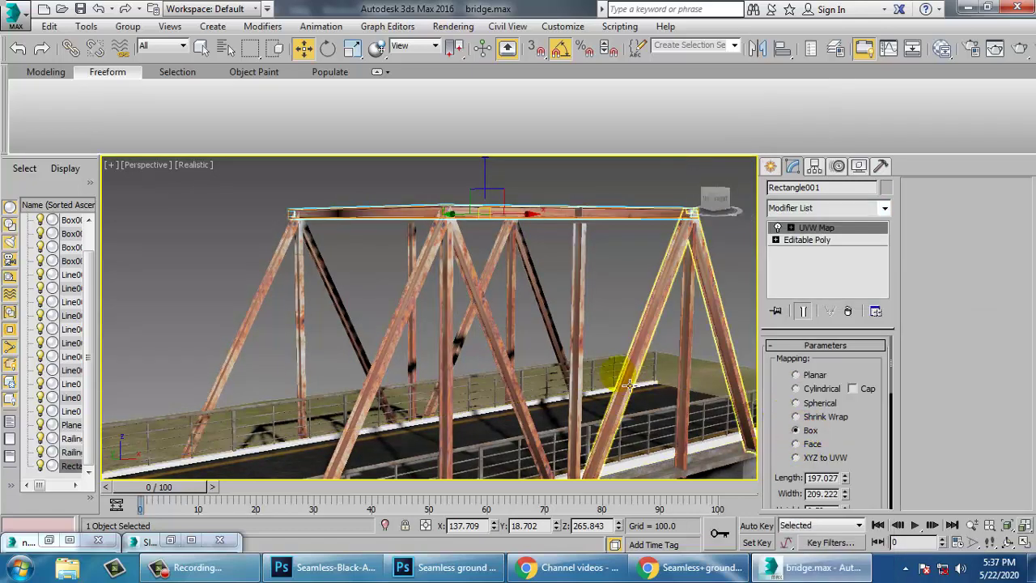
- Increase the top frame's UVW mapping height to about 45.139
mouse_move(613, 356)
alt+middle_down()
mouse_move(617, 319)
mouse_move(587, 319)
mouse_move(652, 311)
mouse_move(628, 342)
alt+middle_up()
drag(844, 480, 837, 493)
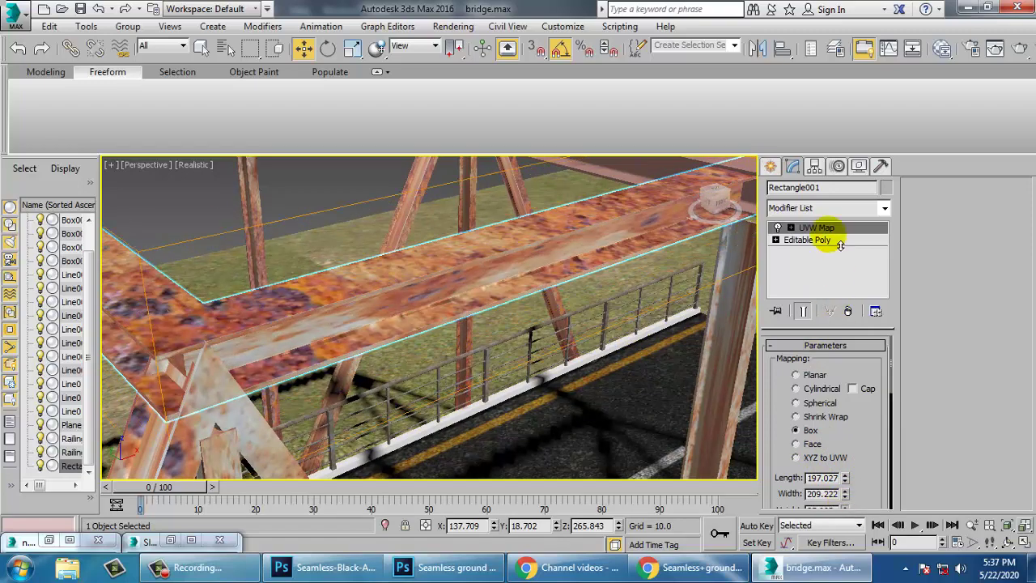
alt+middle_drag(402, 346, 509, 364)
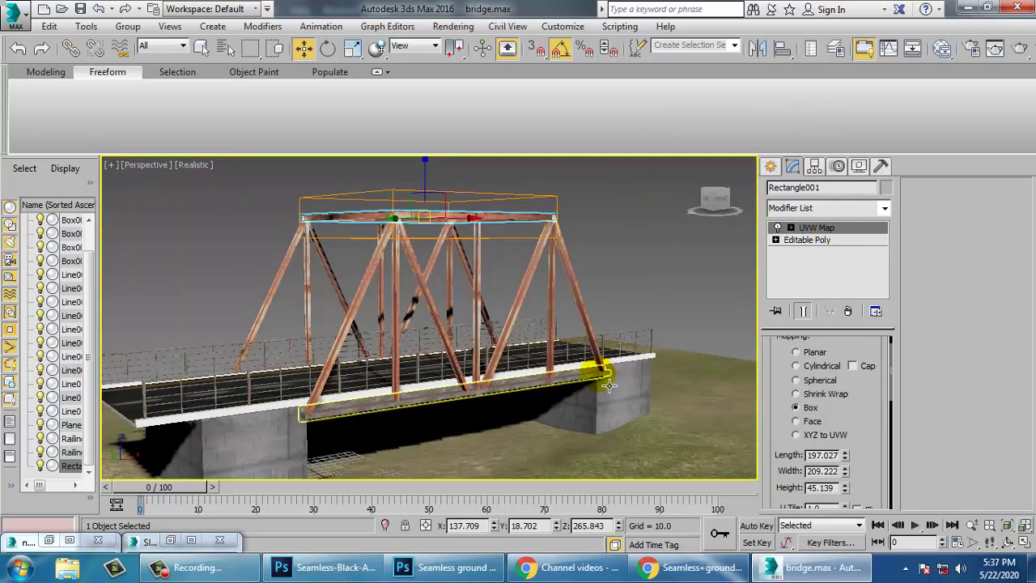
- Add a Noise map in the Slate Material Editor and connect it to the bump map of the rust VRayMtl
key(m)
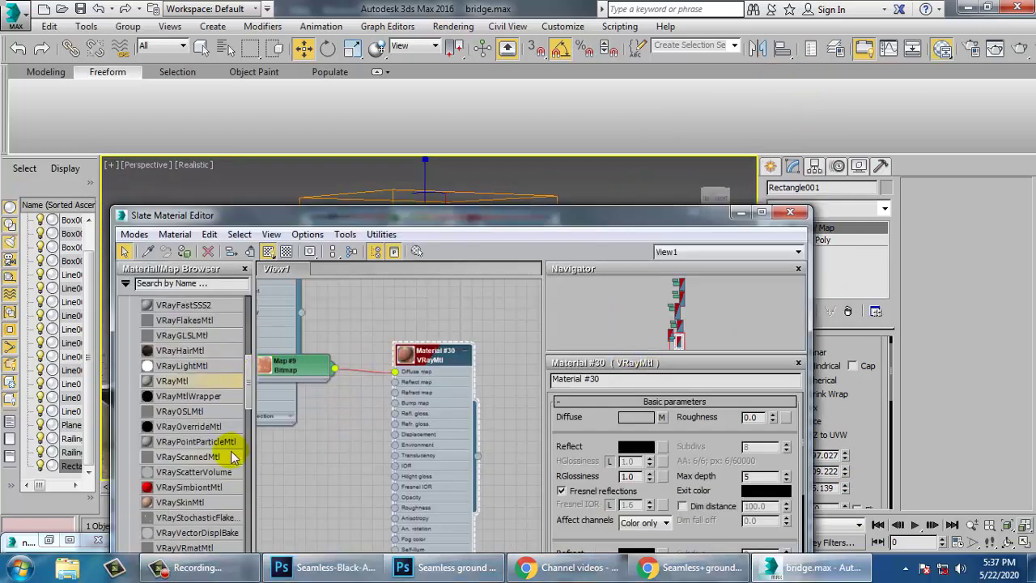
drag(252, 391, 253, 431)
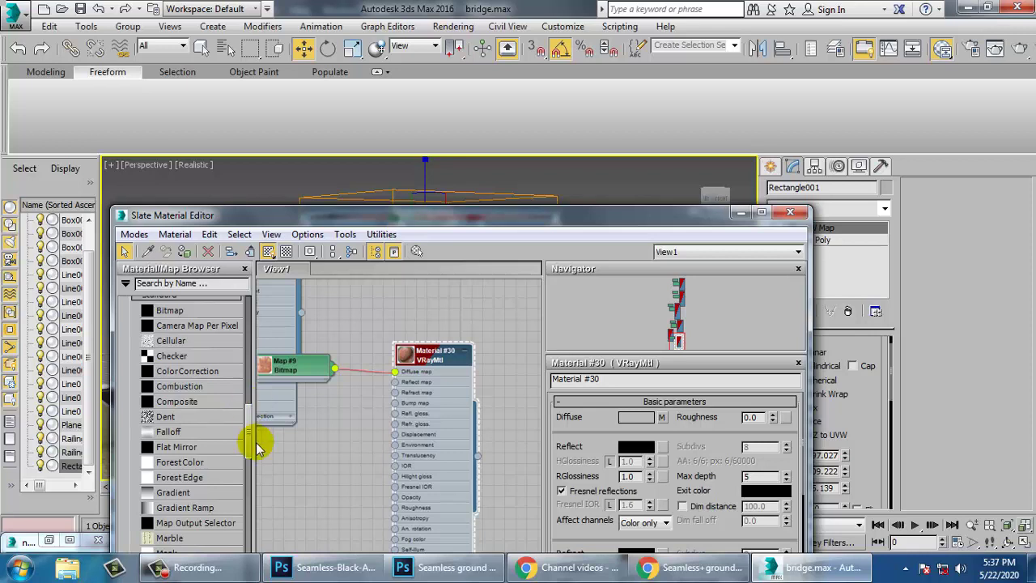
drag(251, 436, 248, 467)
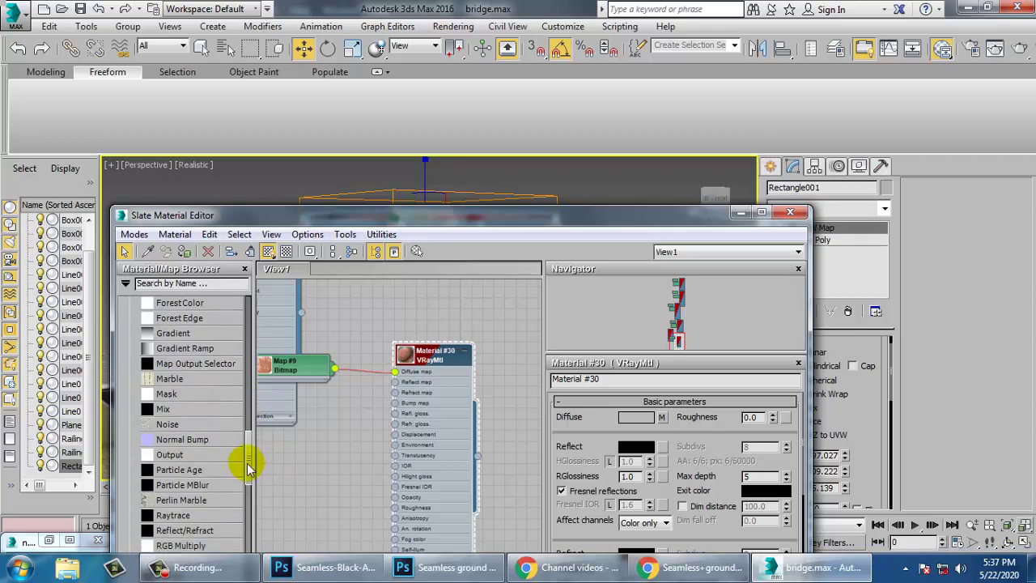
drag(306, 448, 308, 450)
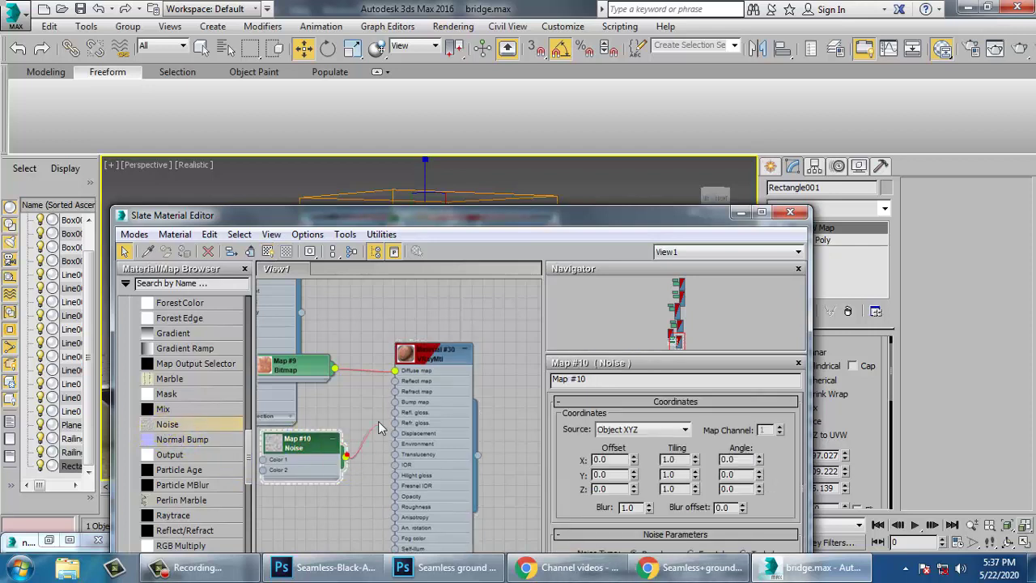
drag(398, 402, 396, 403)
double_click(421, 362)
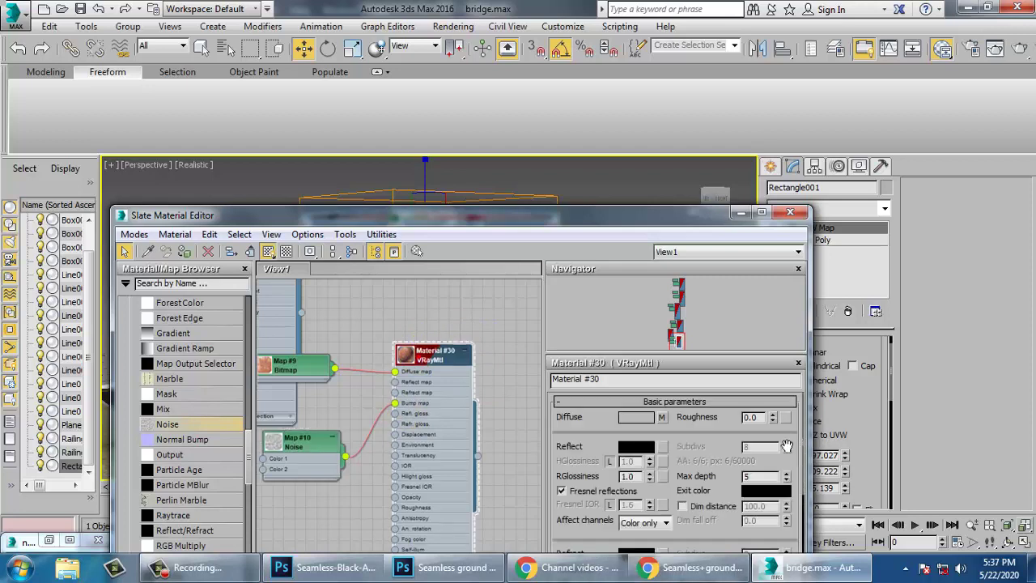
click(662, 418)
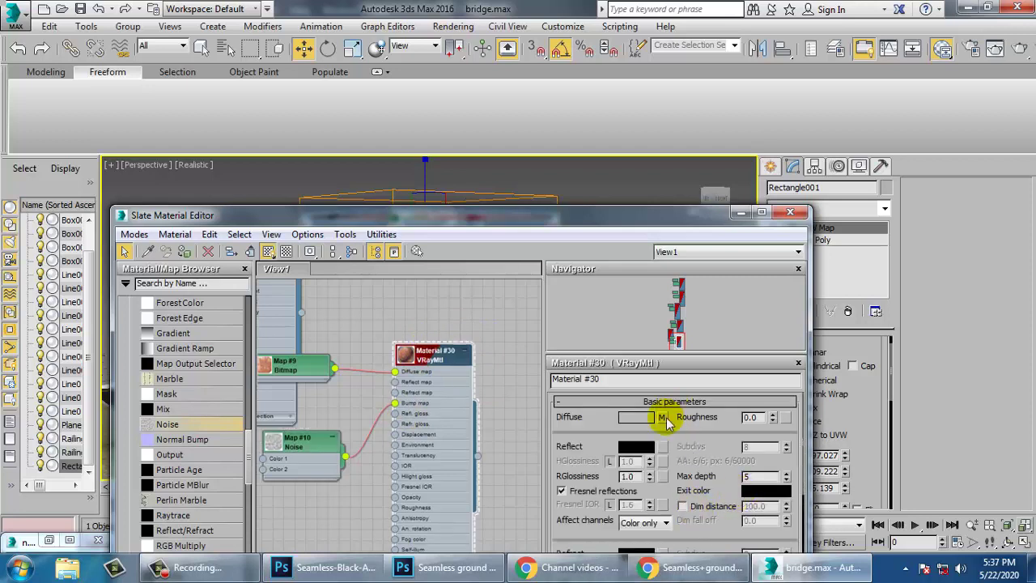
- Set the bump Noise map to Turbulence with size 2 and minimize the material editor
double_click(305, 437)
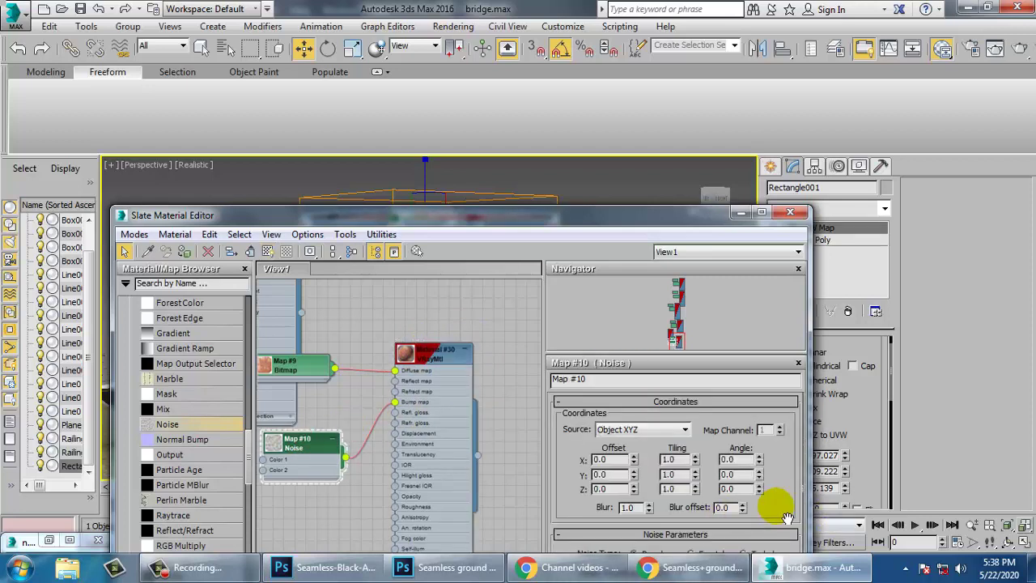
scroll(774, 495, down, 2)
click(752, 497)
double_click(605, 536)
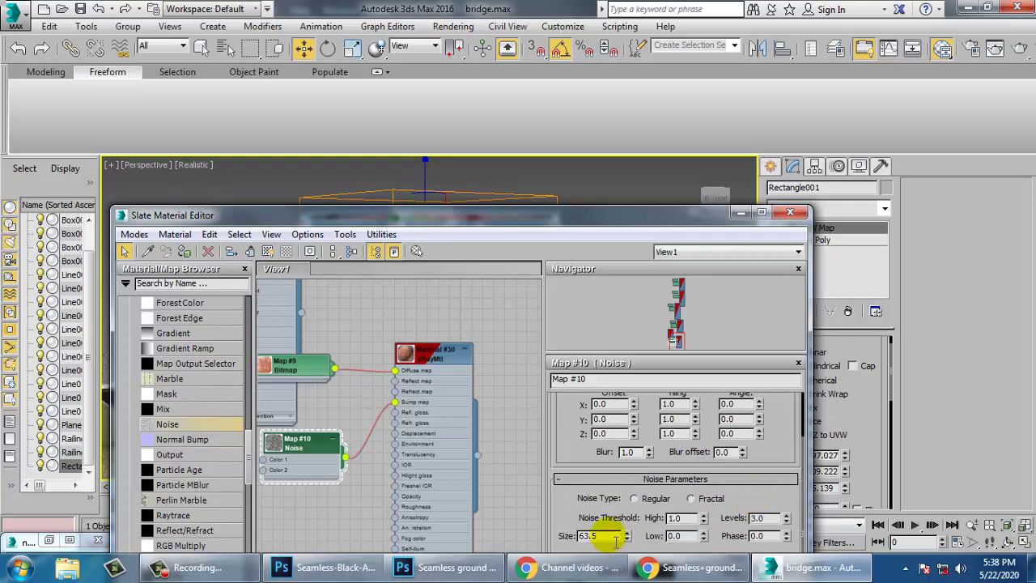
text(2)
key(Return)
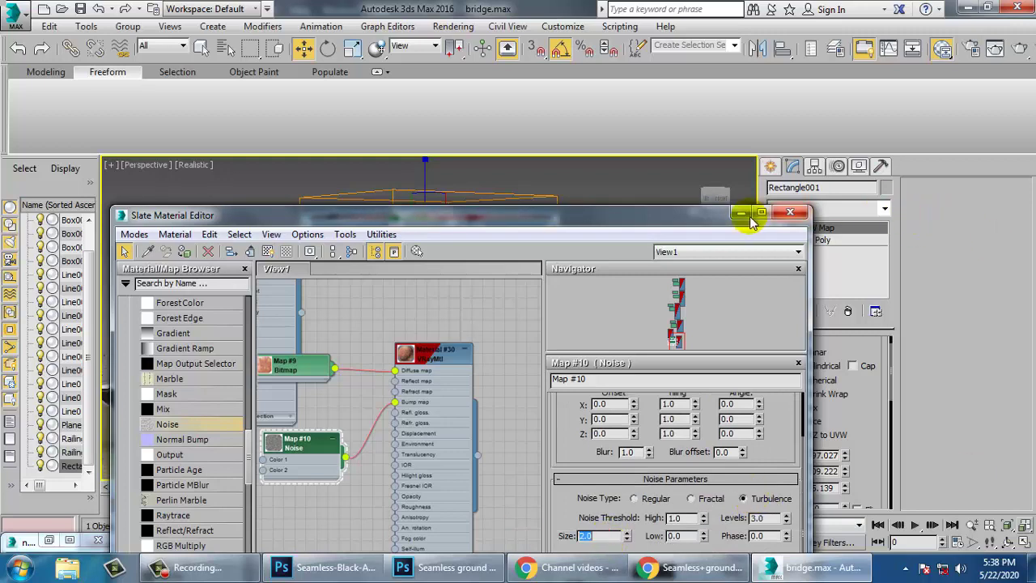
click(741, 212)
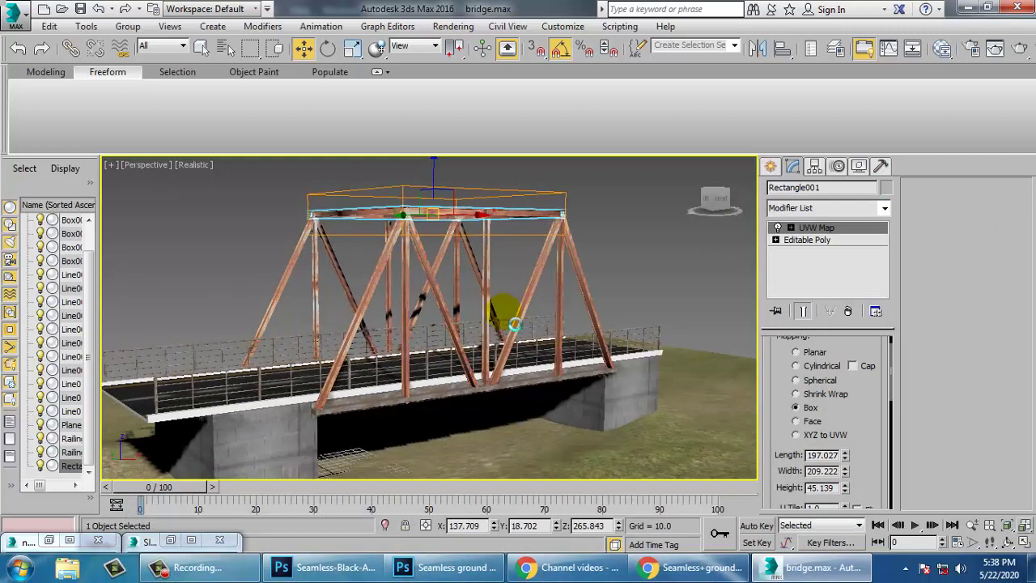
- Switch to Expert Mode, clear the selection and inspect the textured bridge from several angles
click(518, 328)
key(ctrl+x)
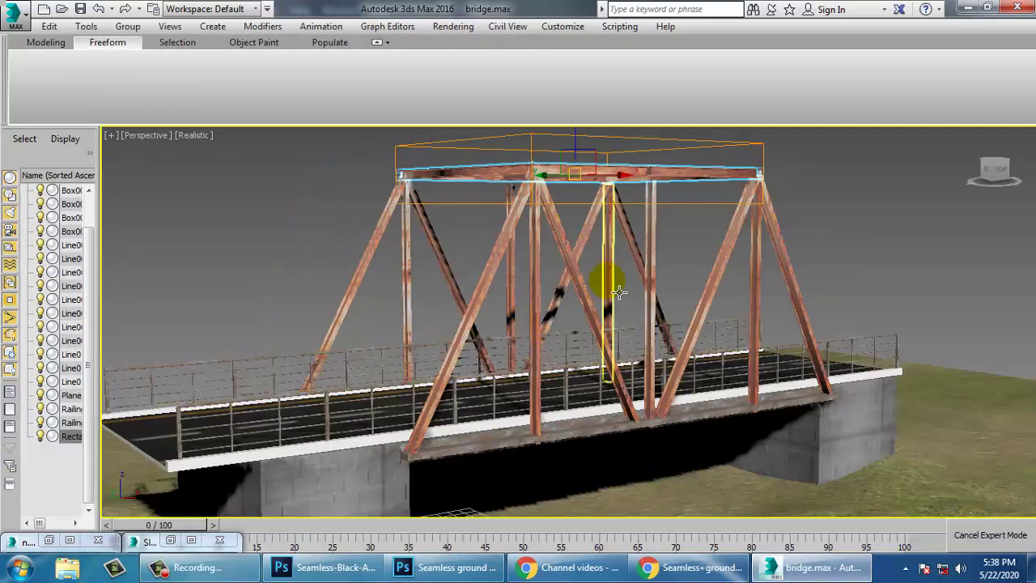
click(735, 299)
mouse_move(732, 298)
alt+middle_down()
mouse_move(748, 298)
mouse_move(735, 293)
alt+middle_up()
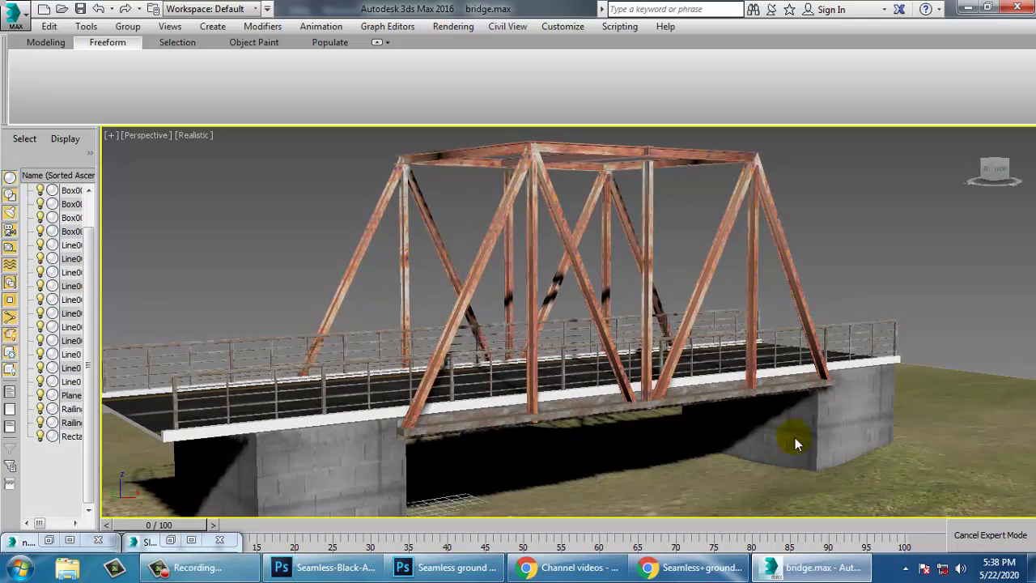
alt+middle_drag(717, 491, 799, 469)
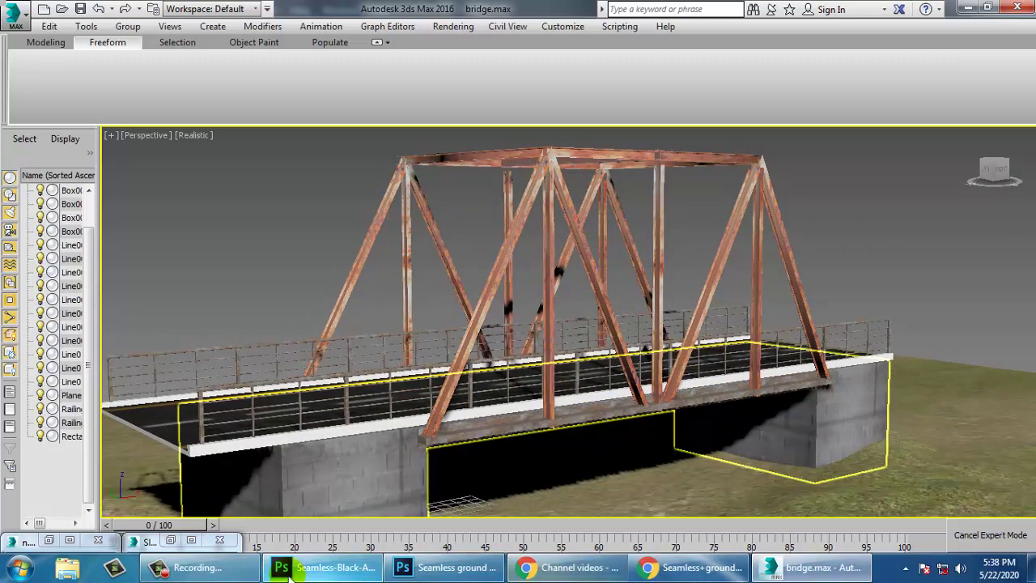
click(197, 567)
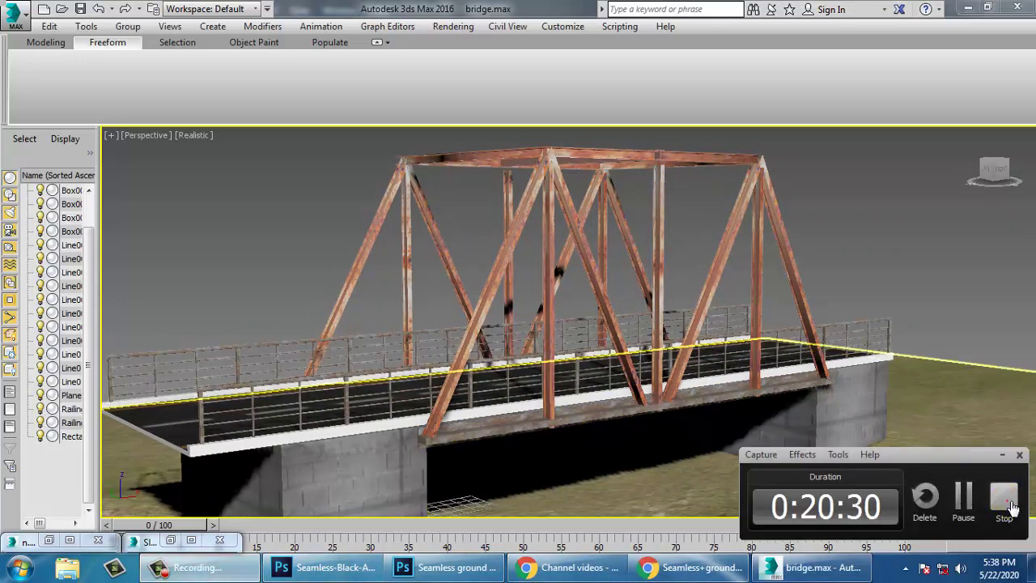